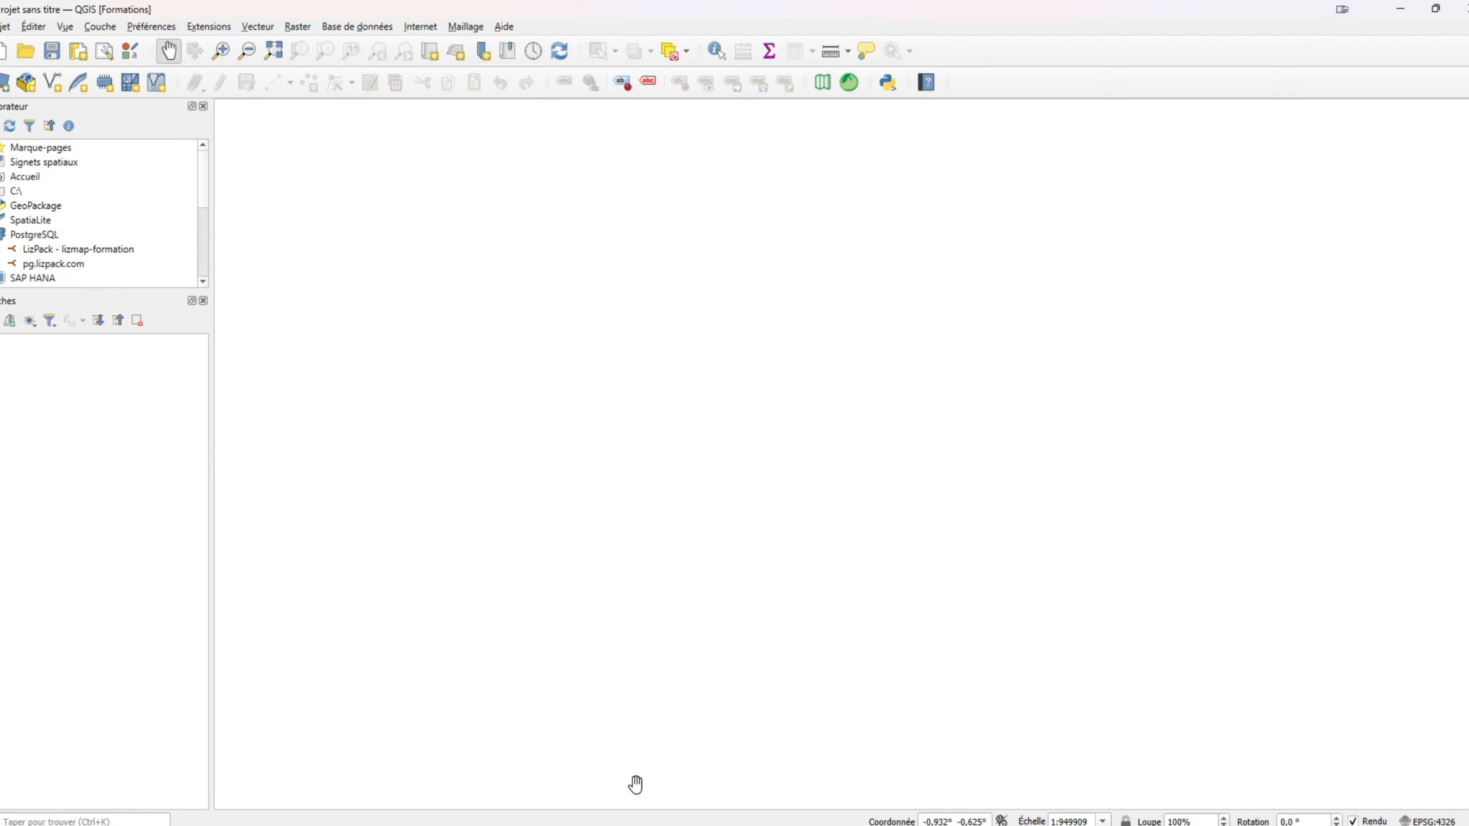
Delete the four old paris project files from the Formation folder and open its data subfolder.
mouse_move(650, 825)
left_click(672, 776)
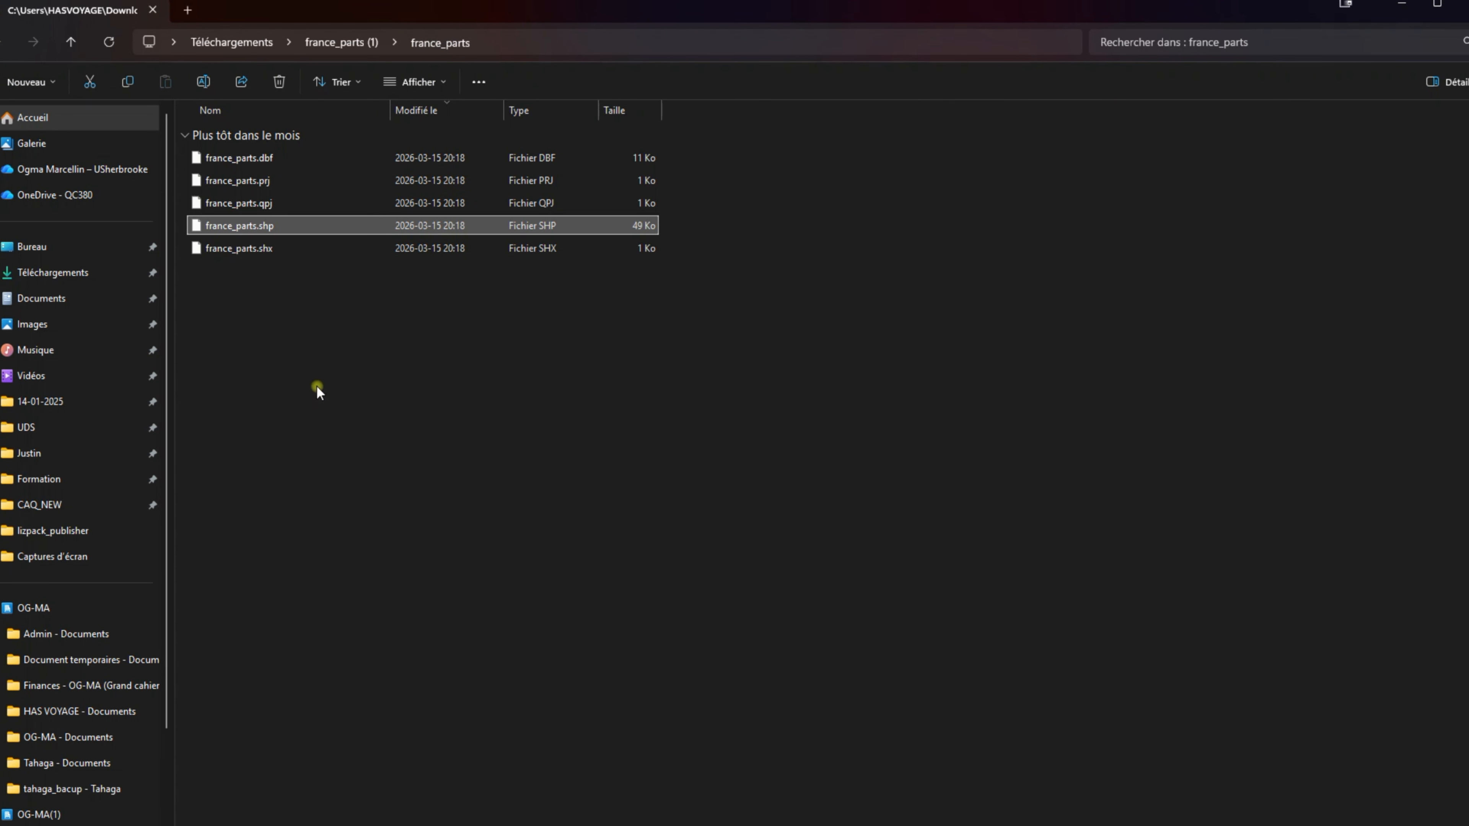
left_click(65, 491)
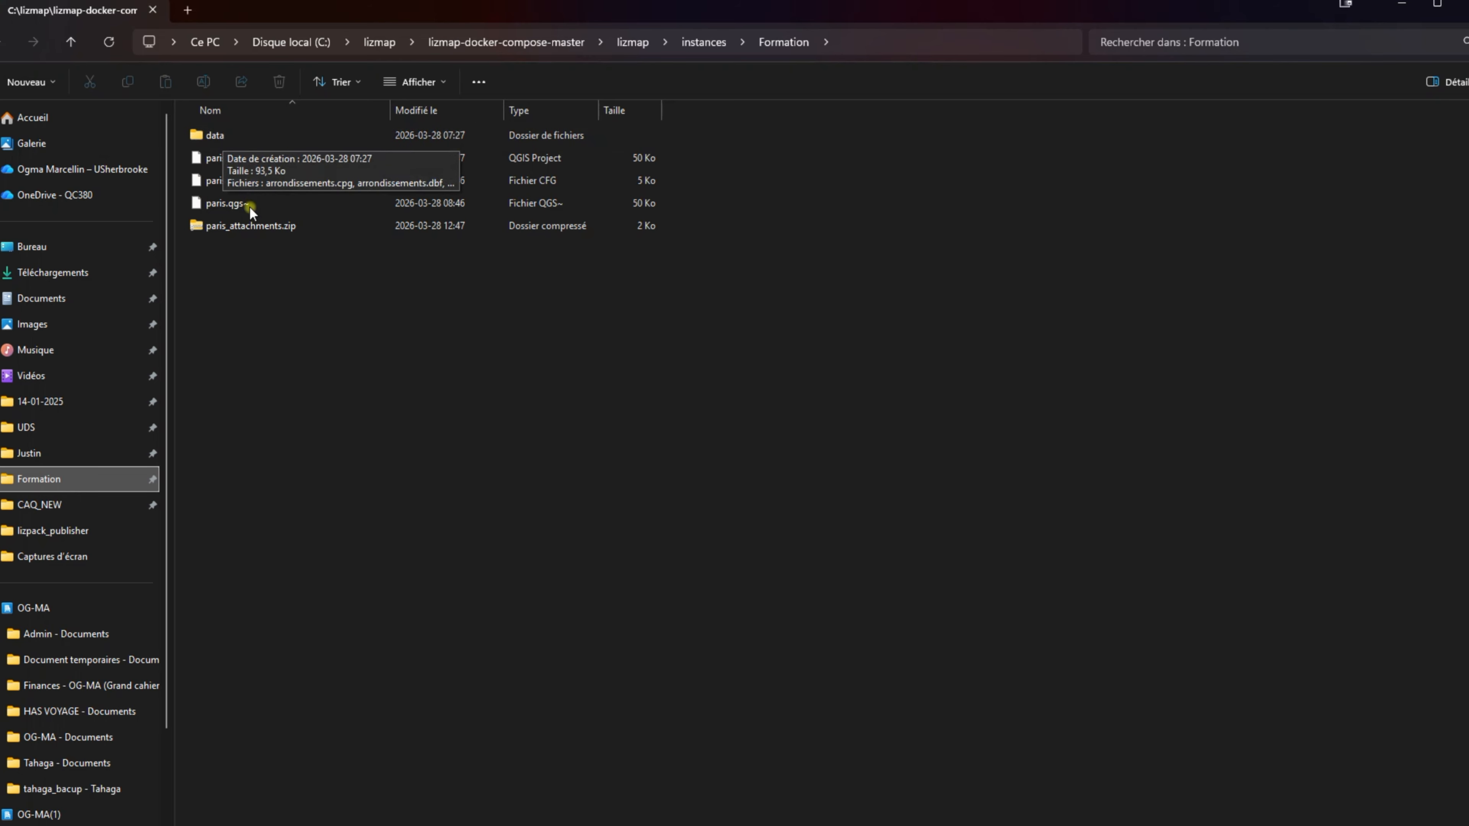
left_click_drag(333, 372, 263, 149)
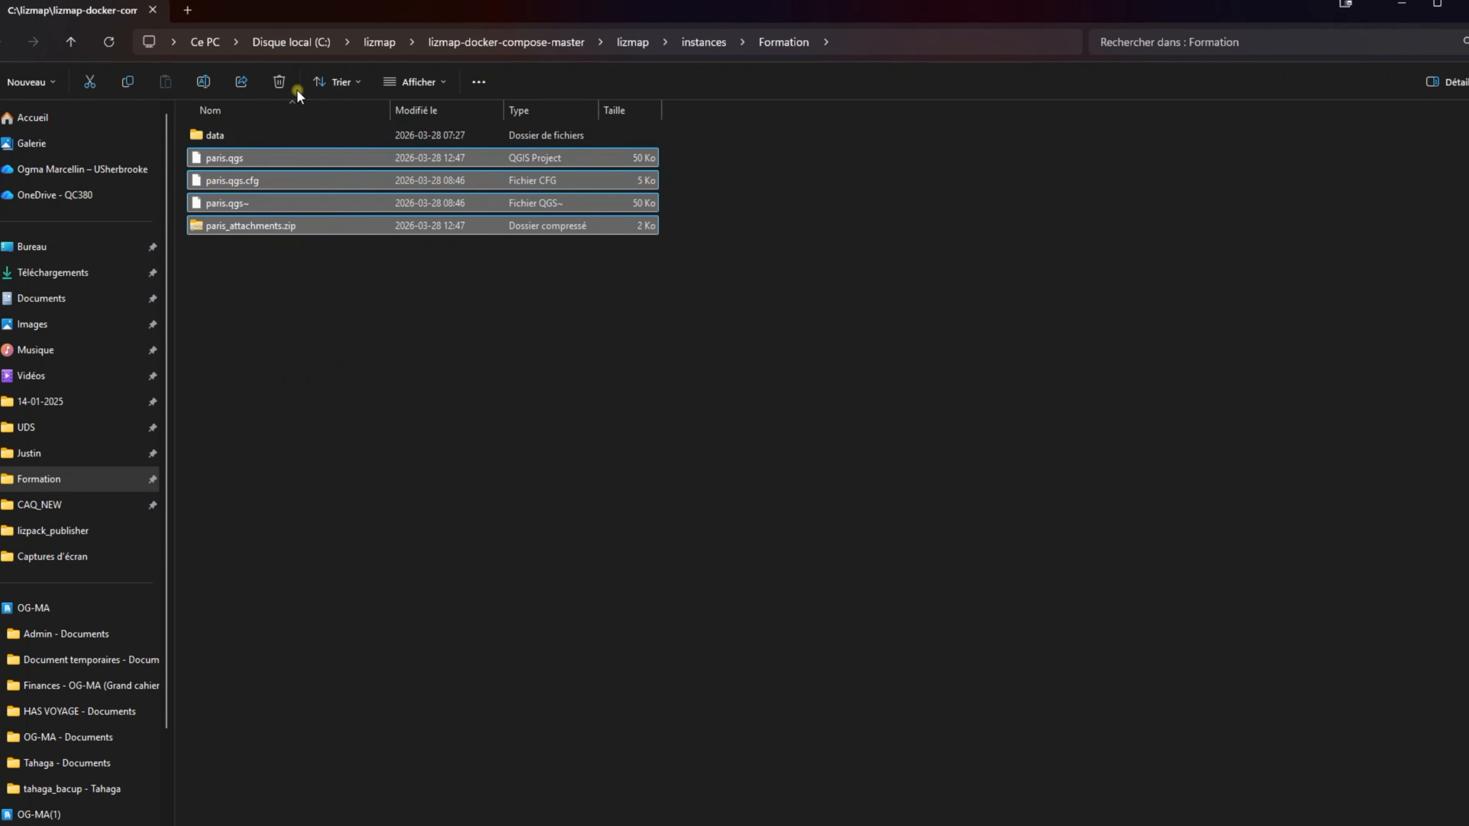
key("Delete")
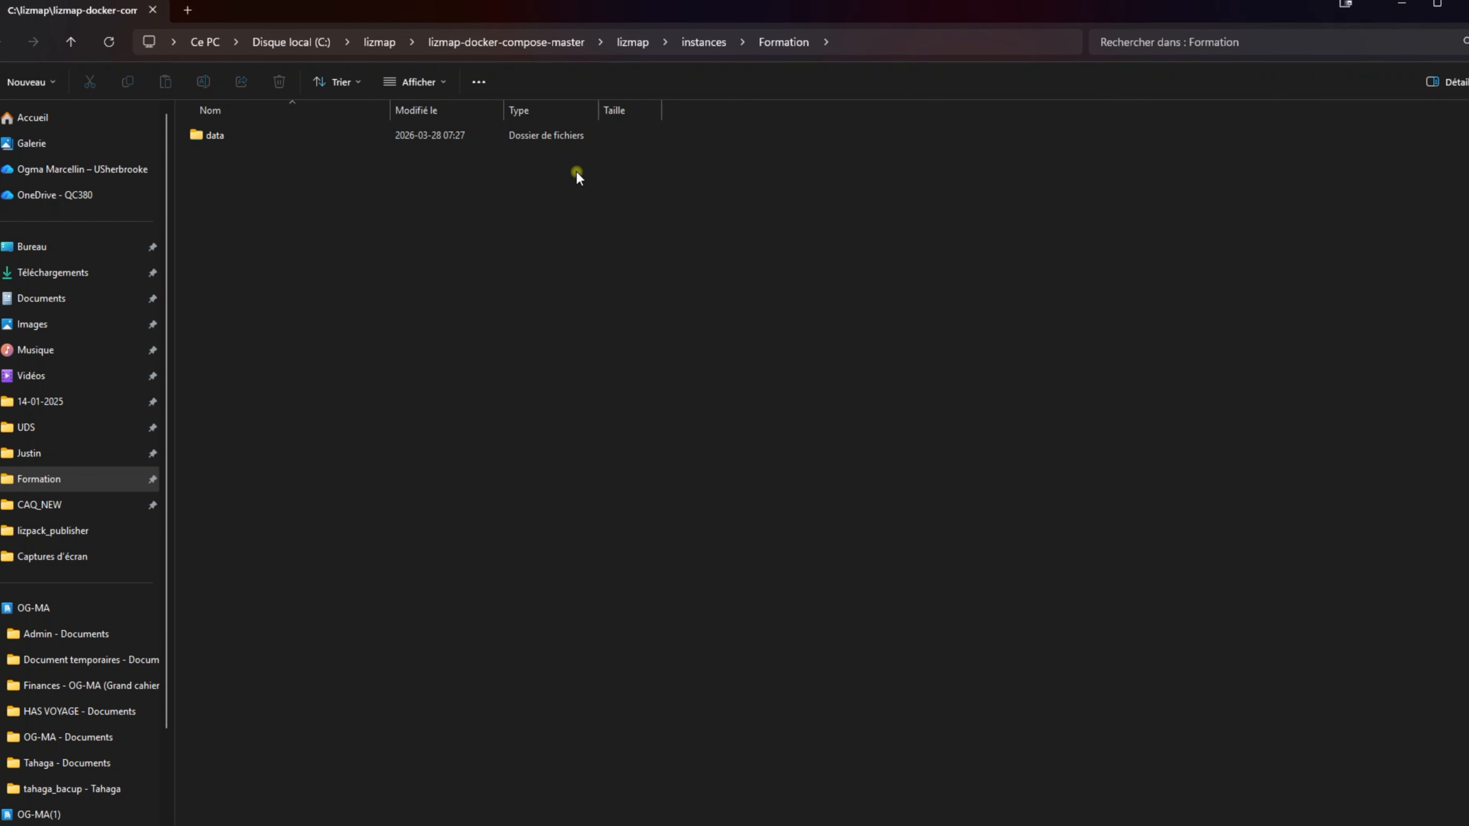
double_click(277, 137)
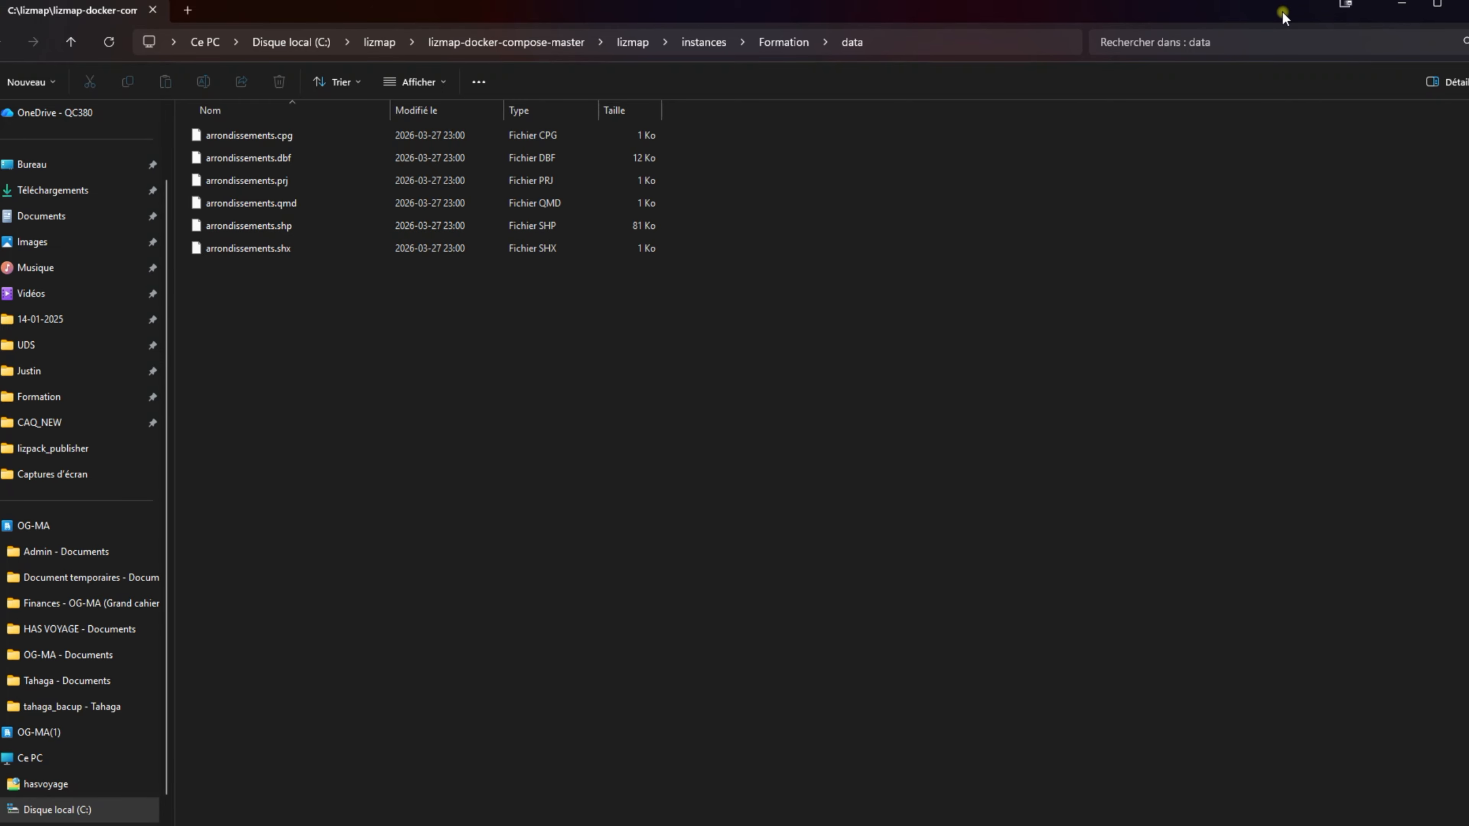
left_click_drag(1283, 16, 1288, 515)
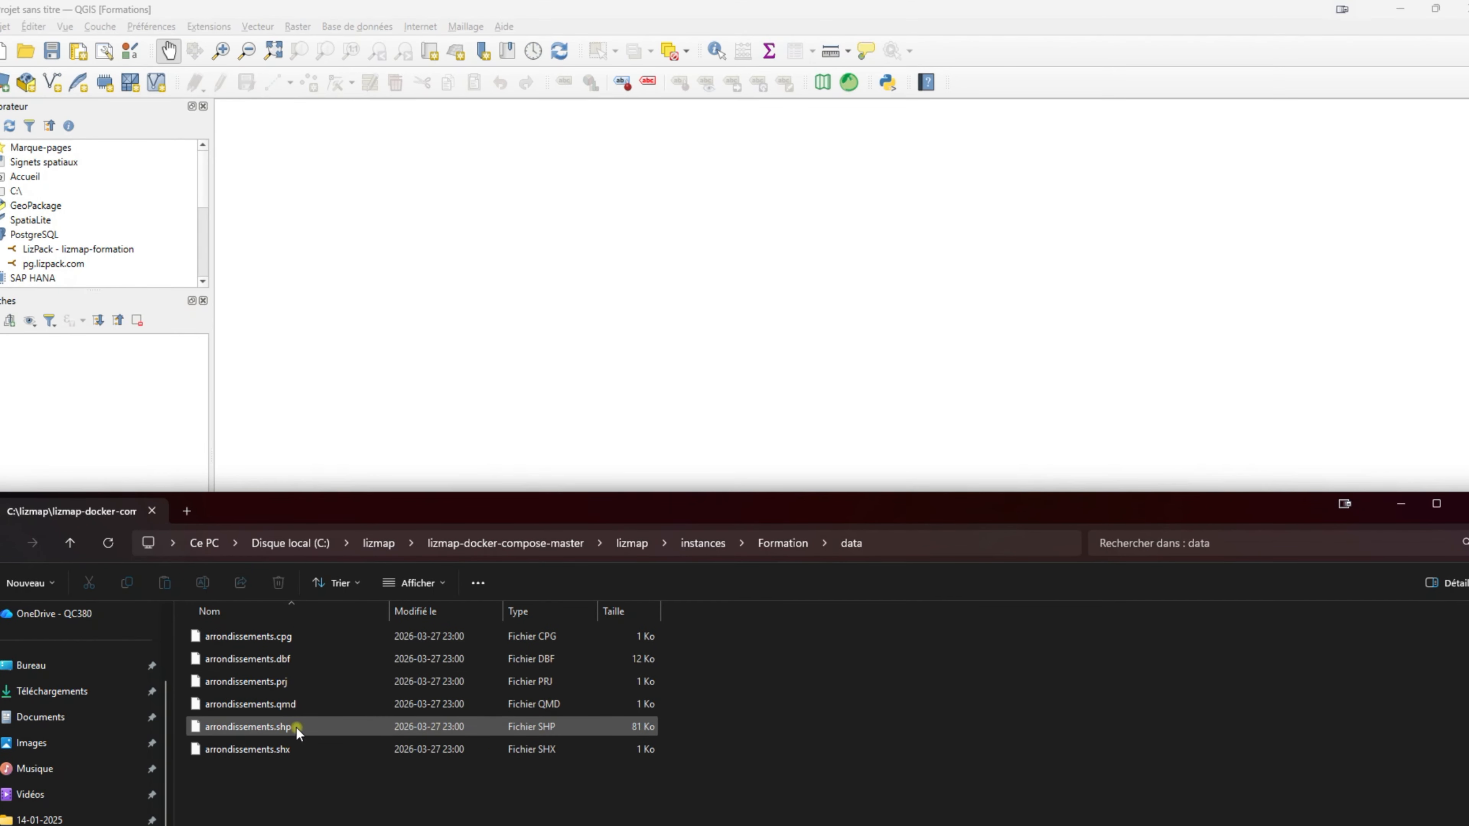
Load arrondissements.shp into the QGIS map and recentre the Paris districts.
left_click(281, 728)
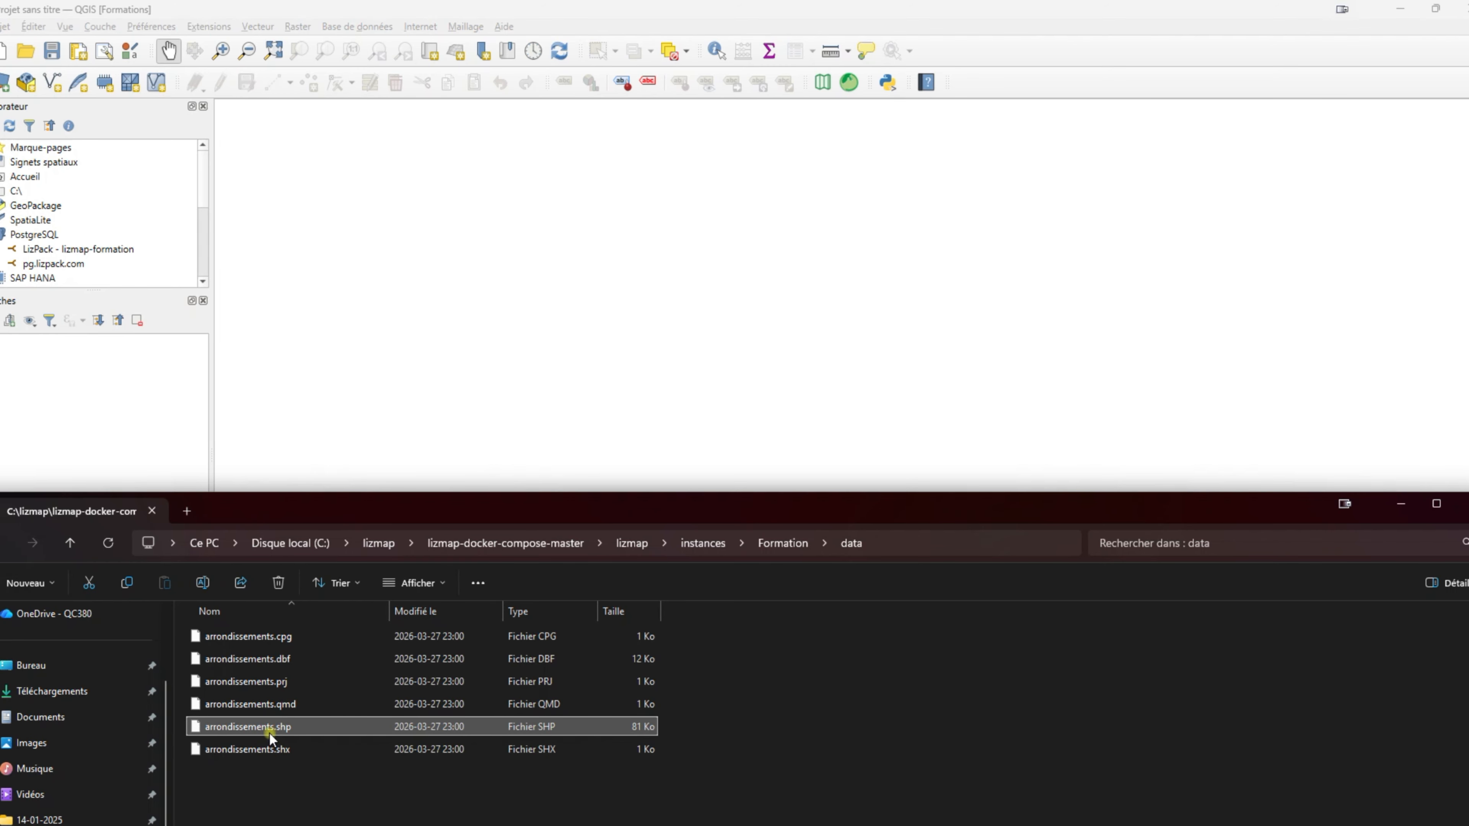
left_click_drag(270, 731, 518, 275)
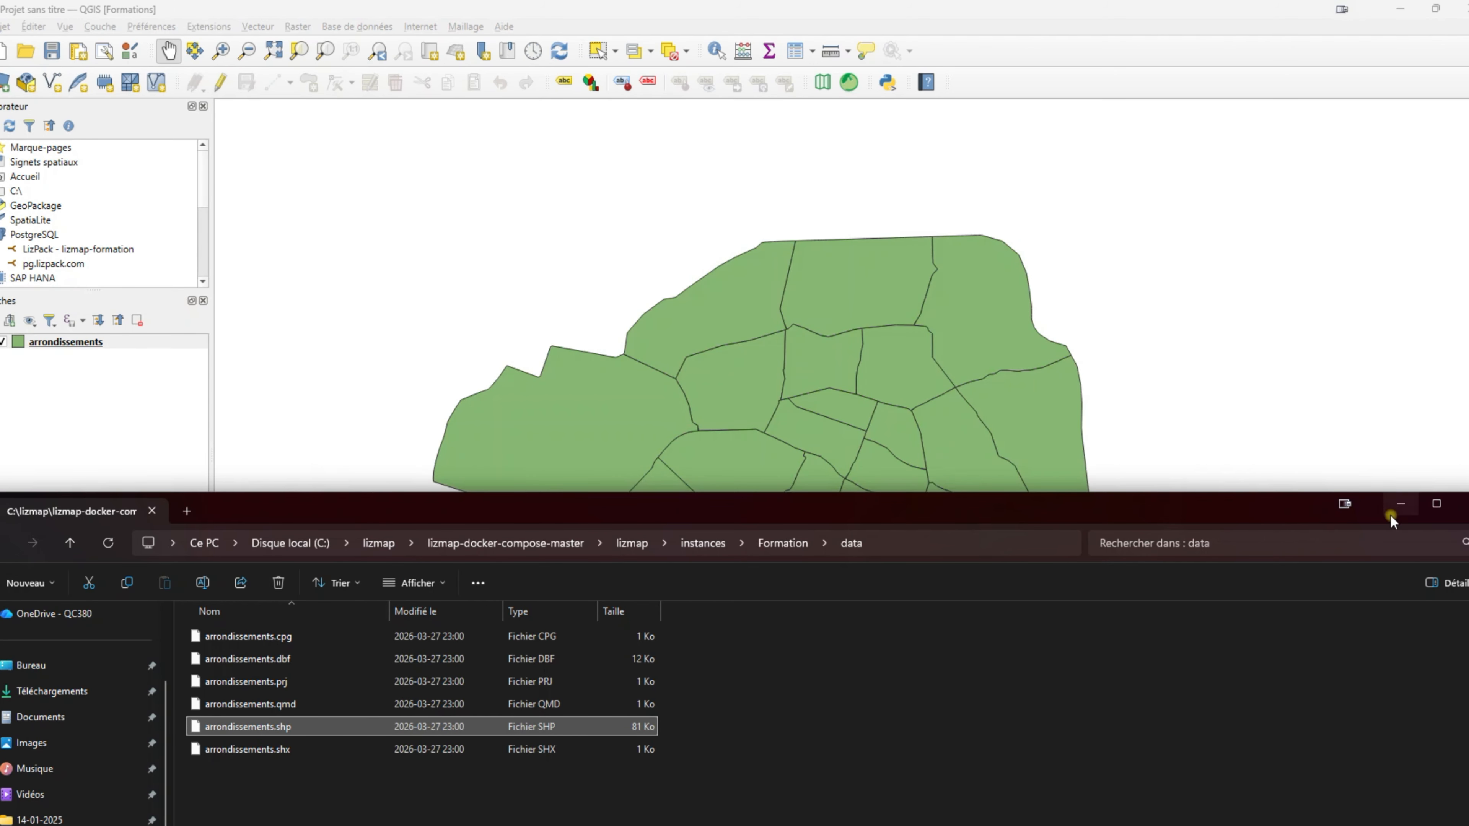
left_click(1401, 503)
scroll(830, 467, "up", 2)
scroll(830, 467, "down", 2)
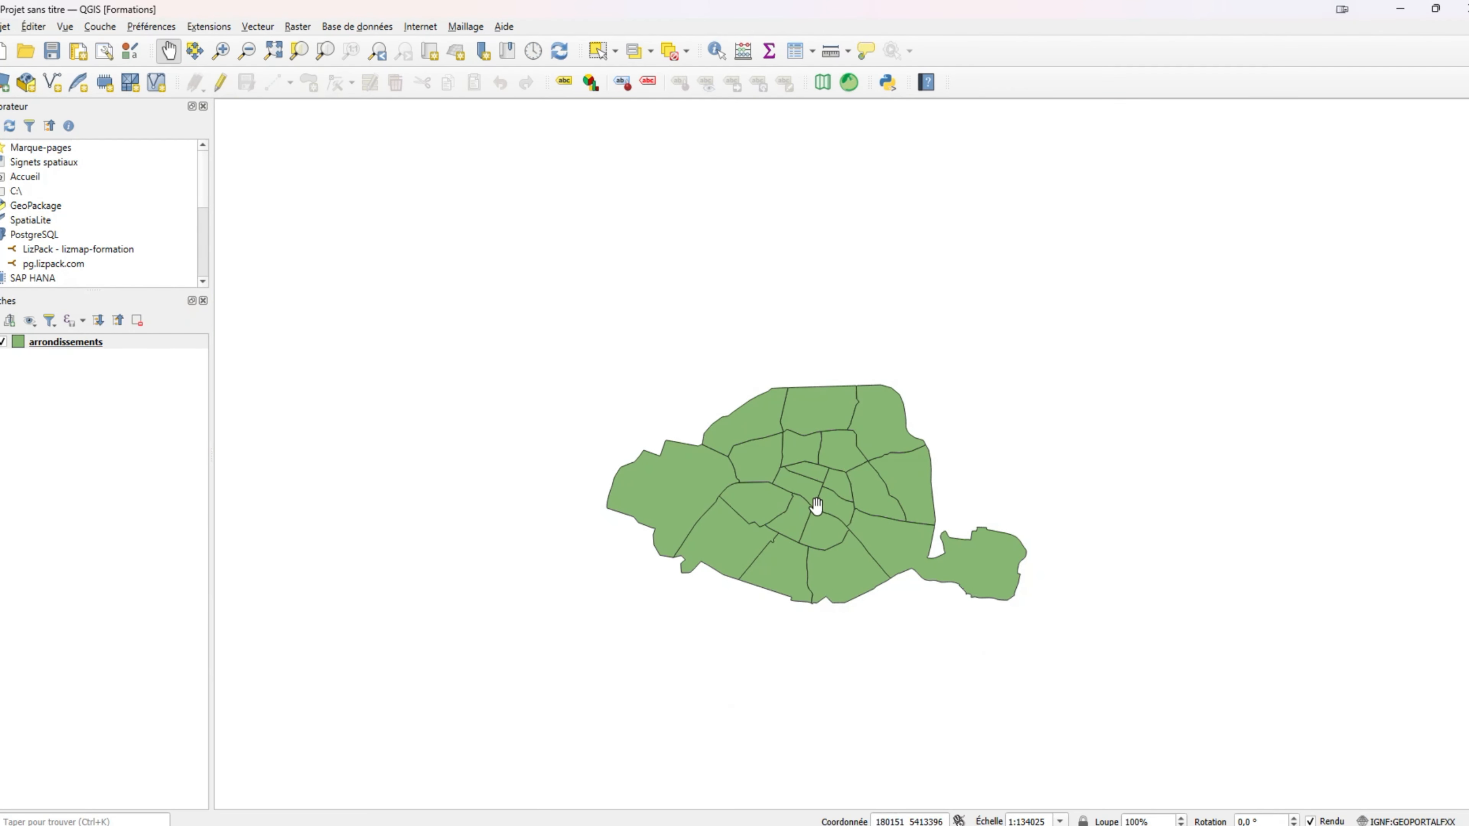
left_click_drag(816, 509, 715, 456)
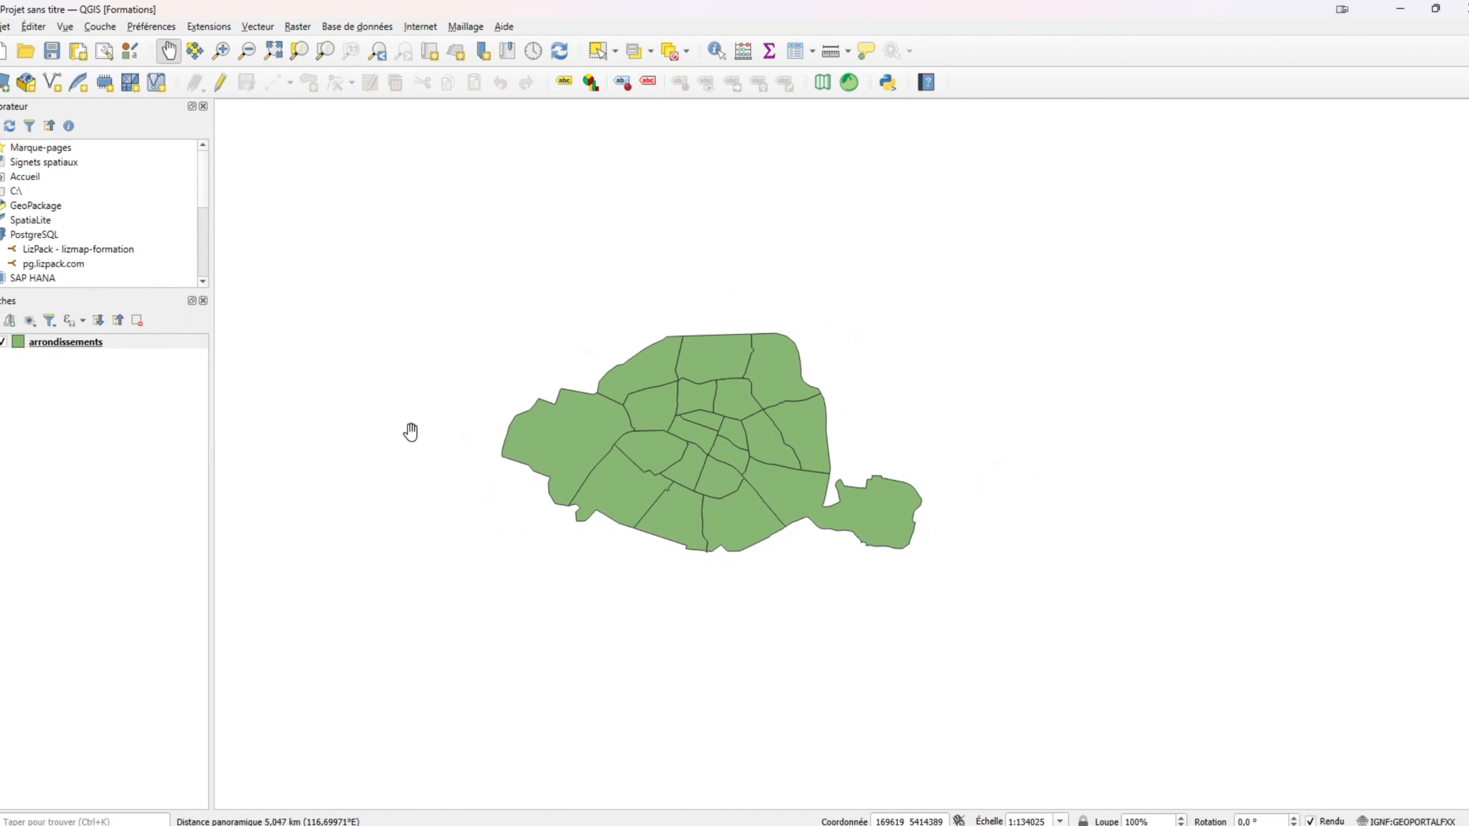
Give the arrondissements layer an olive green fill (#a5b631) and recentre Paris.
left_click(60, 350)
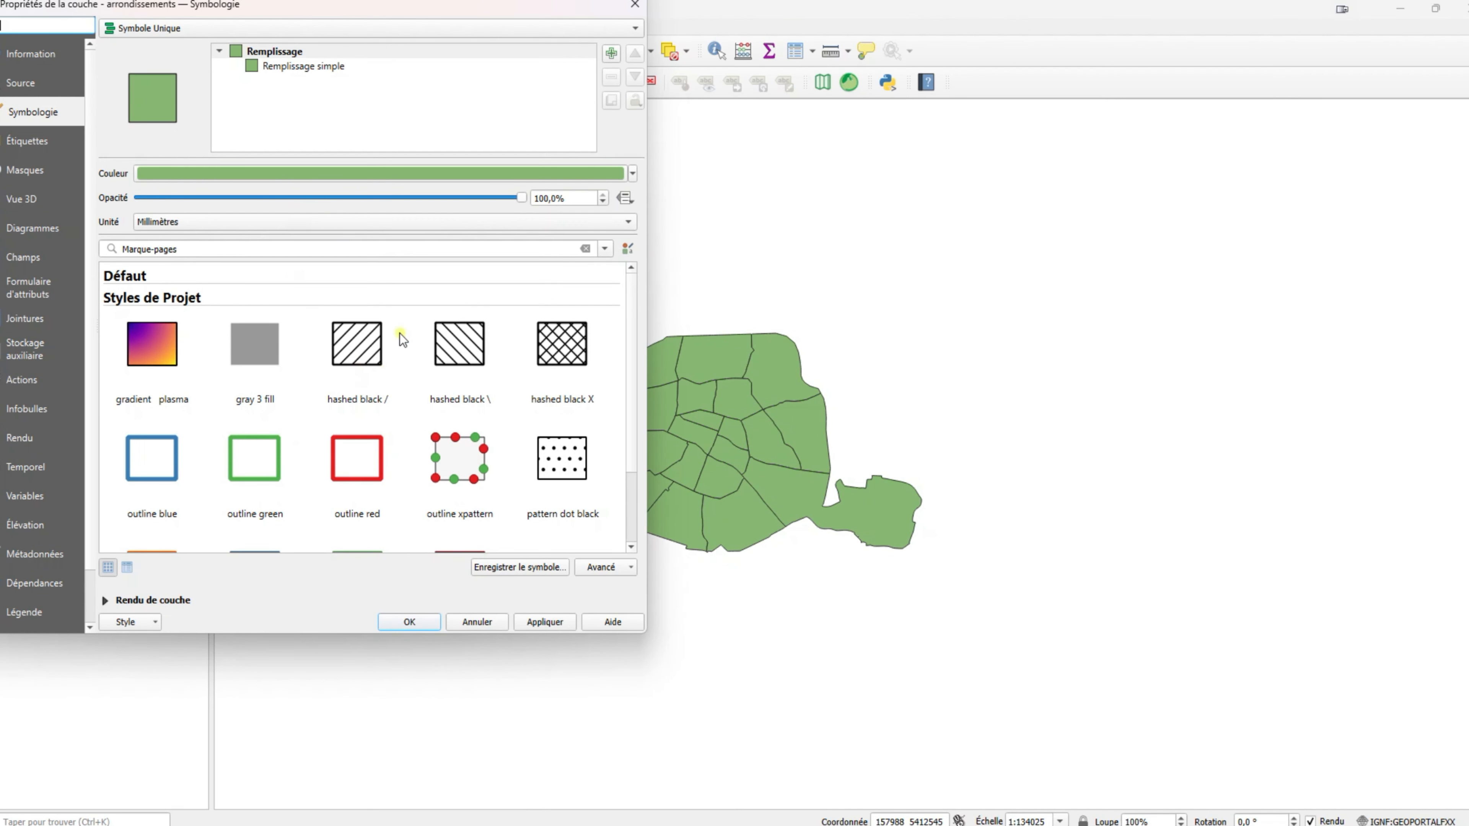
left_click(399, 172)
left_click_drag(171, 336, 203, 346)
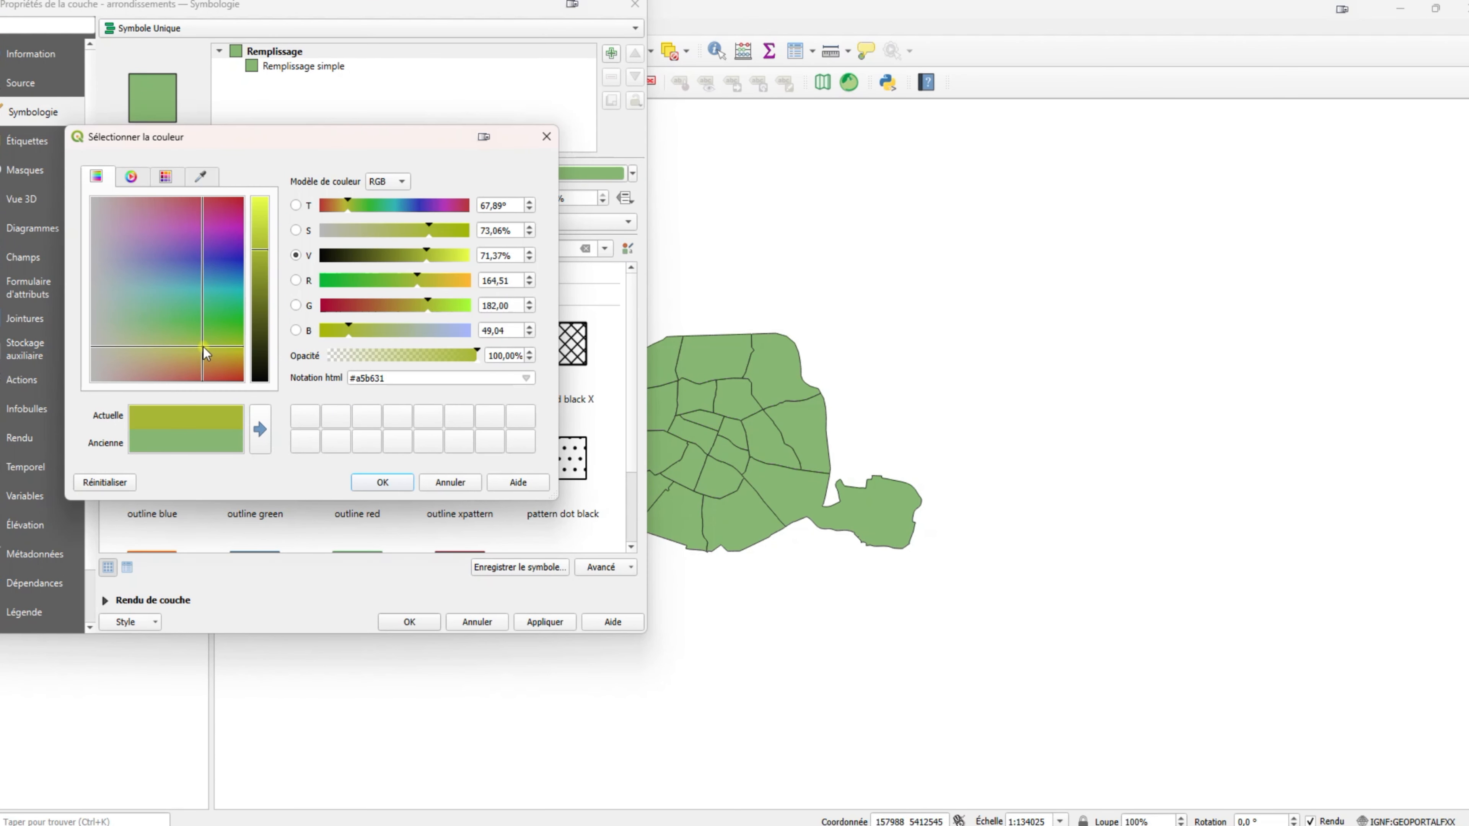
left_click(382, 482)
left_click(545, 622)
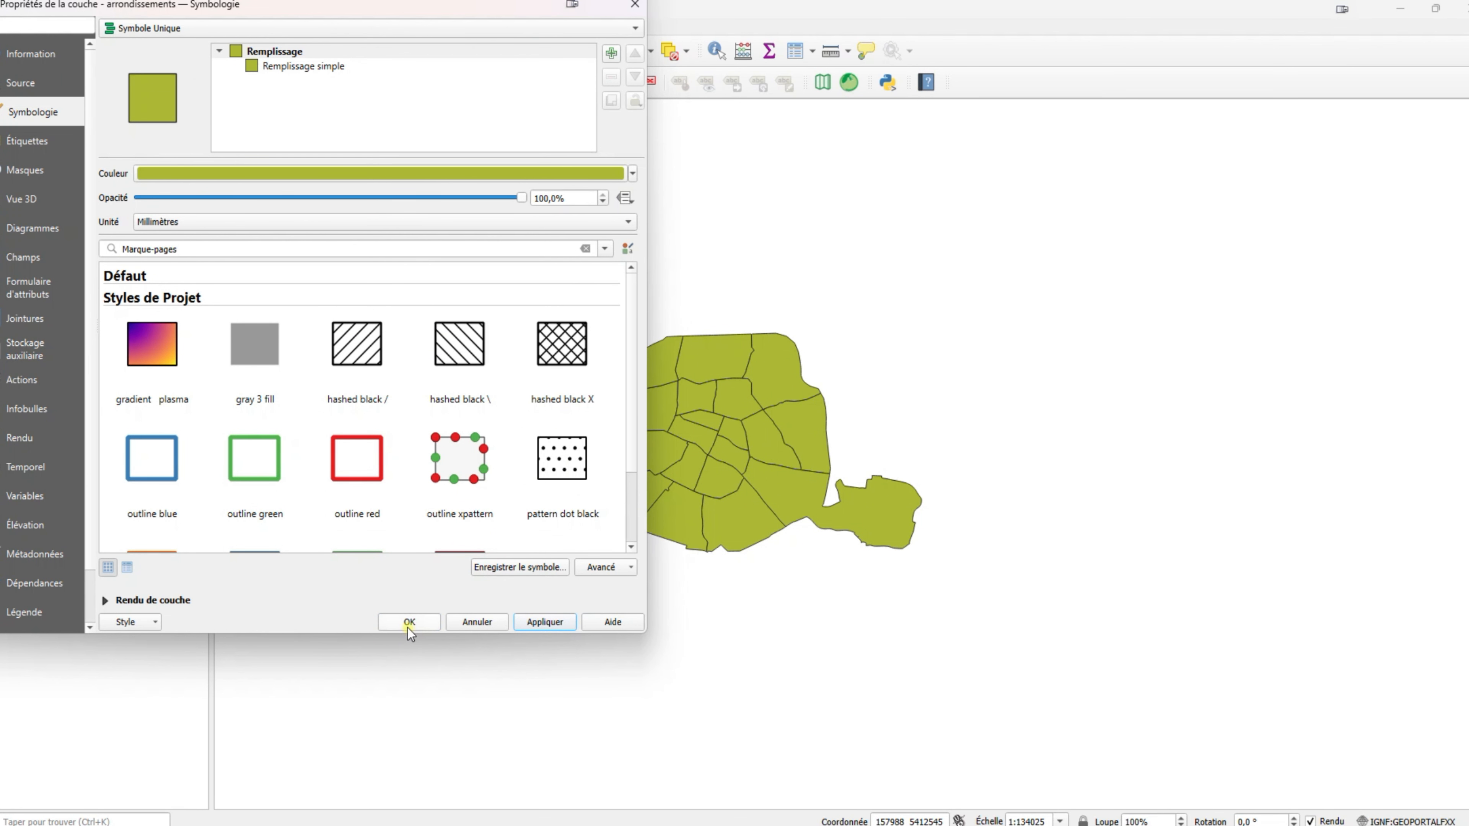
left_click(408, 624)
scroll(599, 476, "up", 3)
scroll(544, 486, "down", 2)
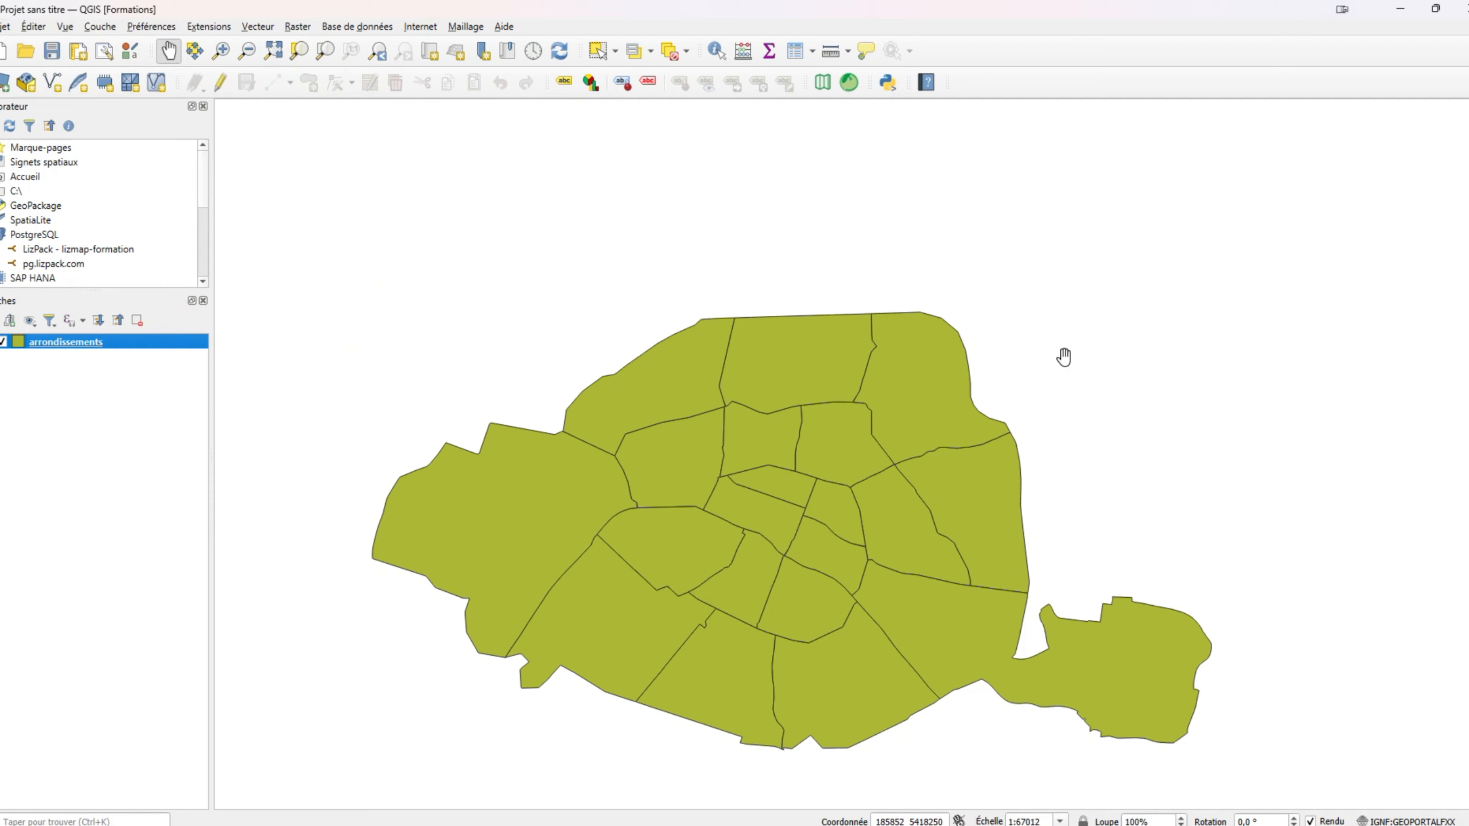
left_click_drag(927, 654, 955, 624)
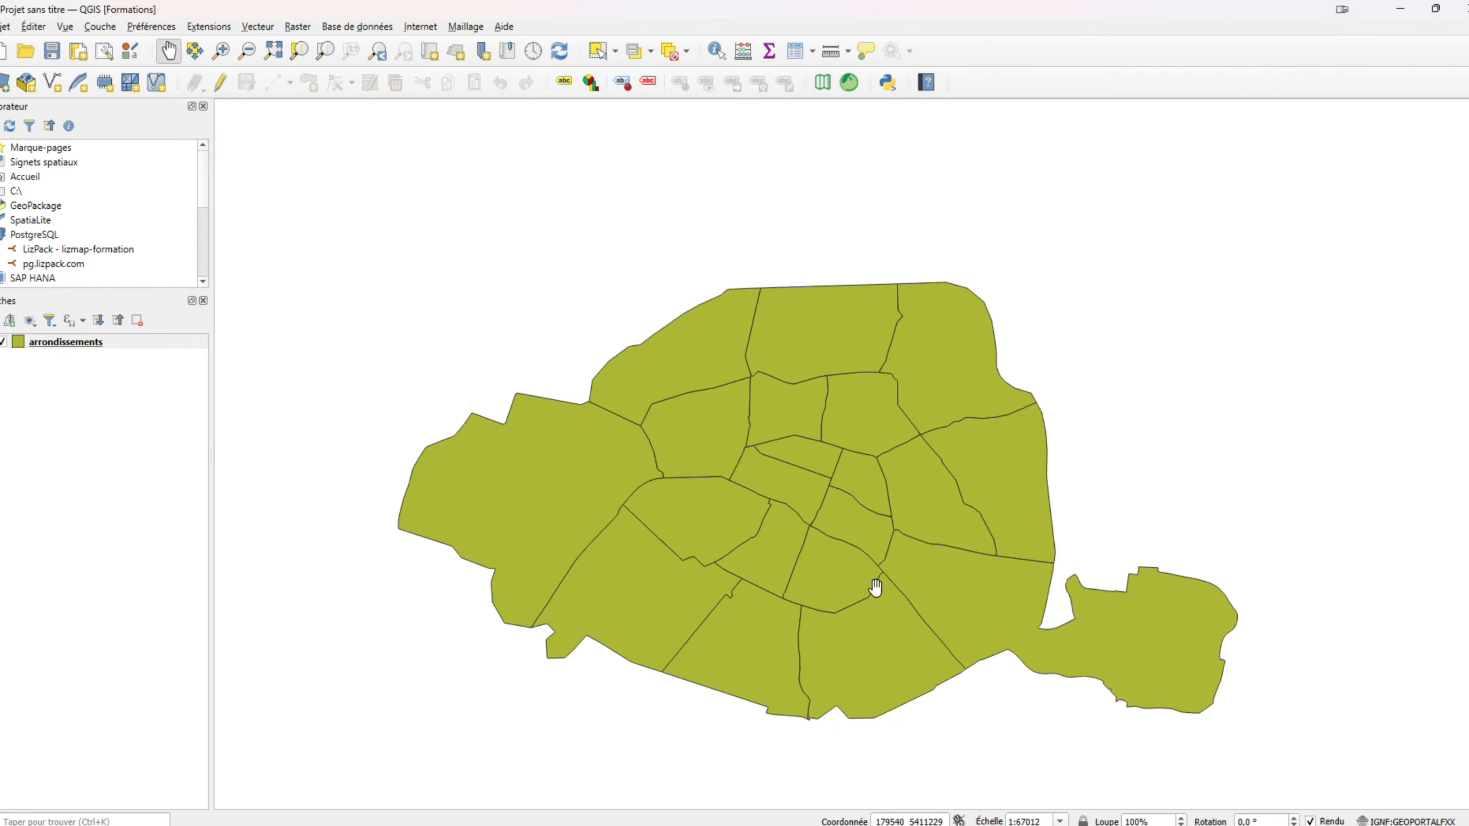
Save the project as paris.qgs in QGIS XML Project Format.
left_click(46, 58)
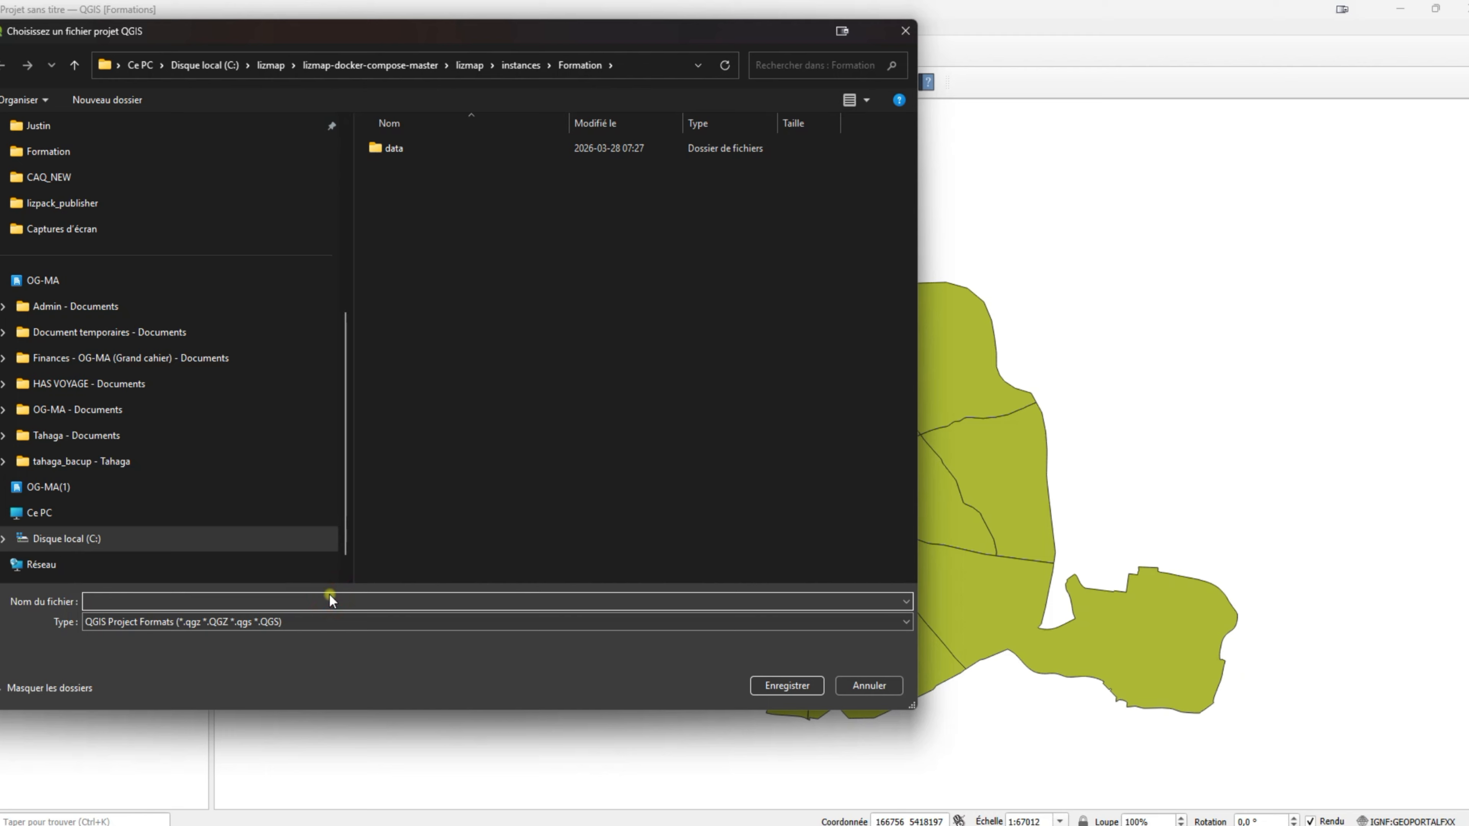
type("paris")
left_click(411, 624)
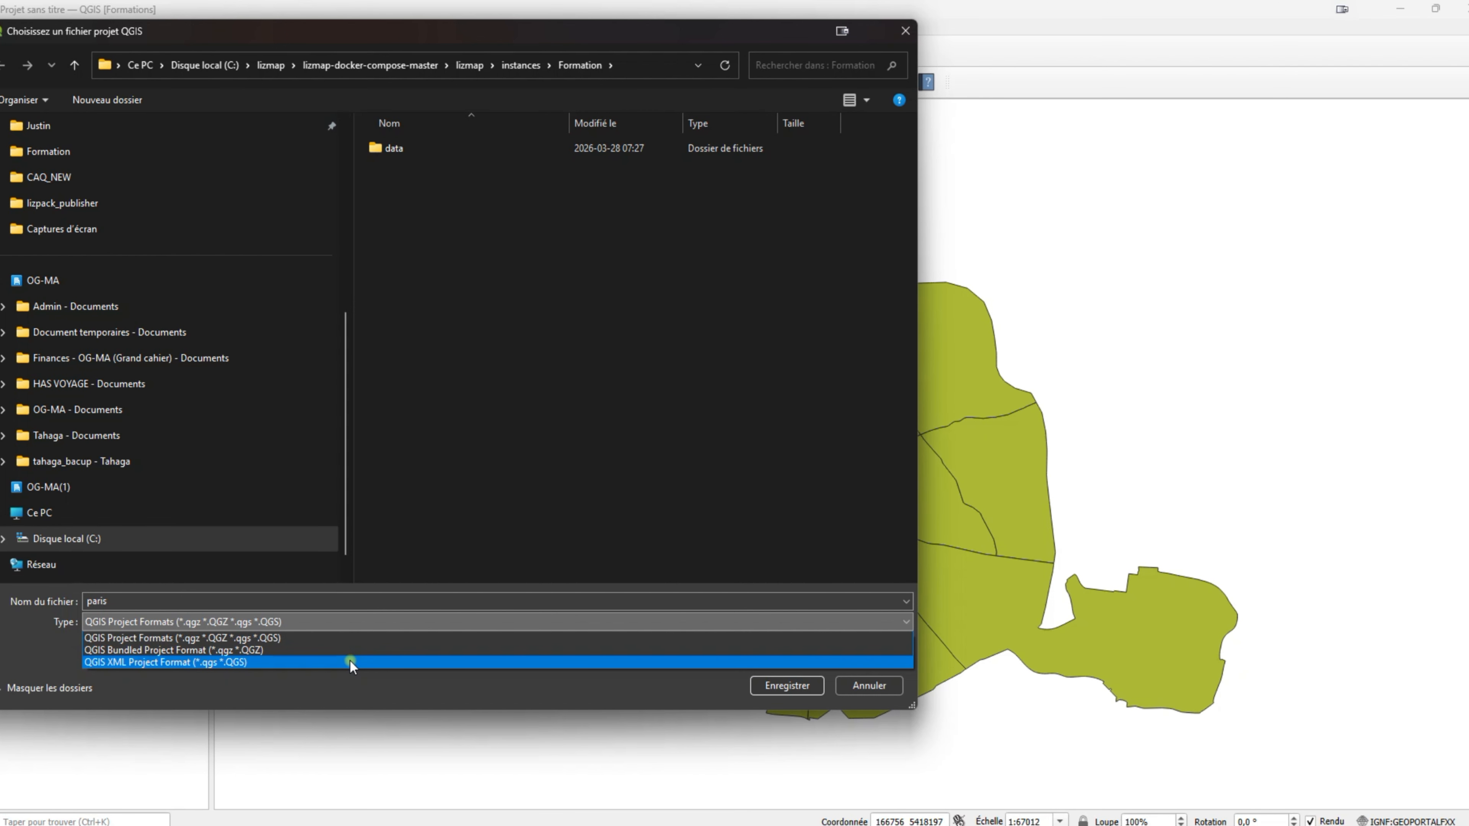
left_click(322, 662)
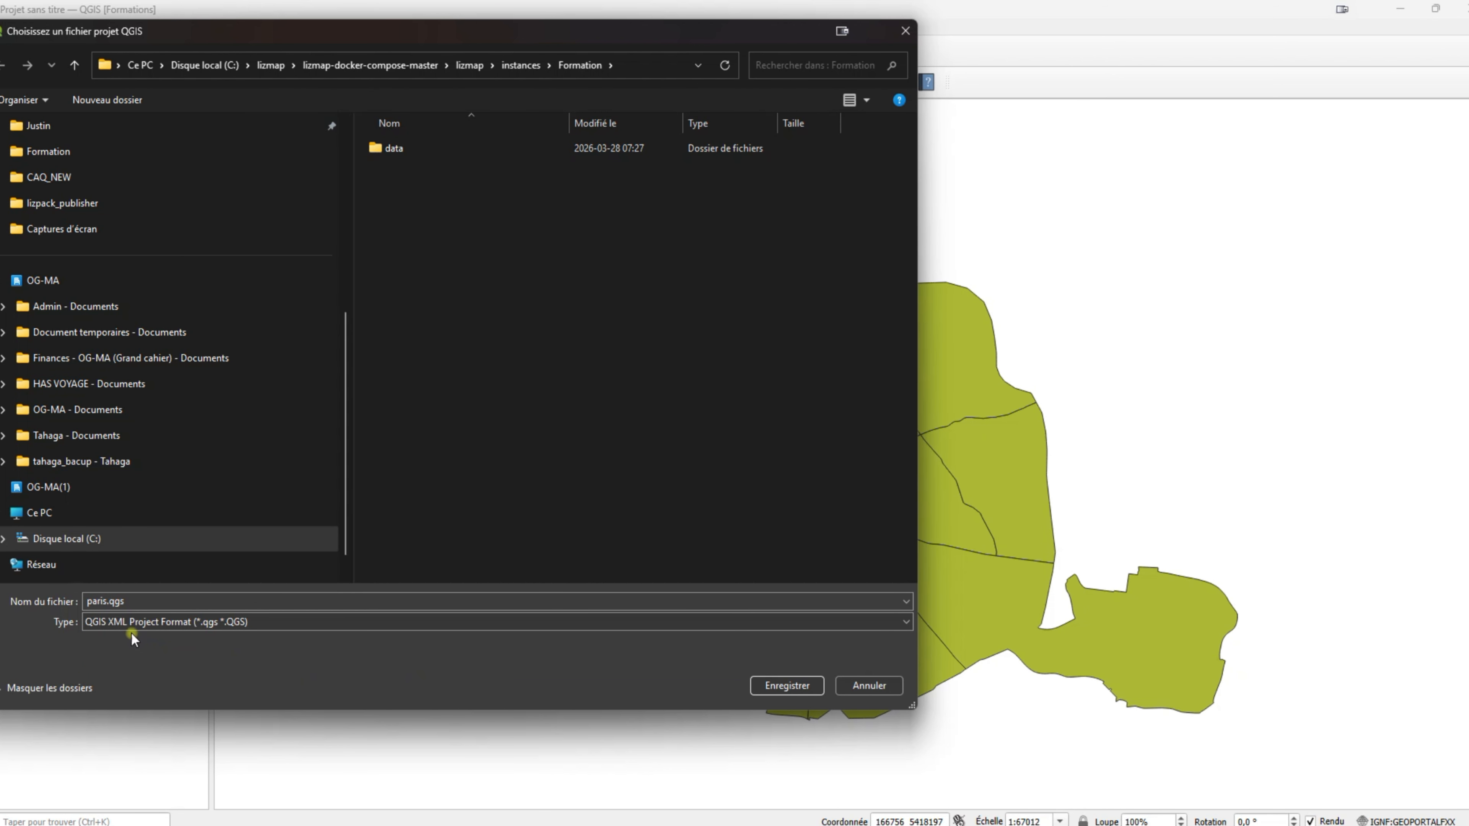
left_click(785, 684)
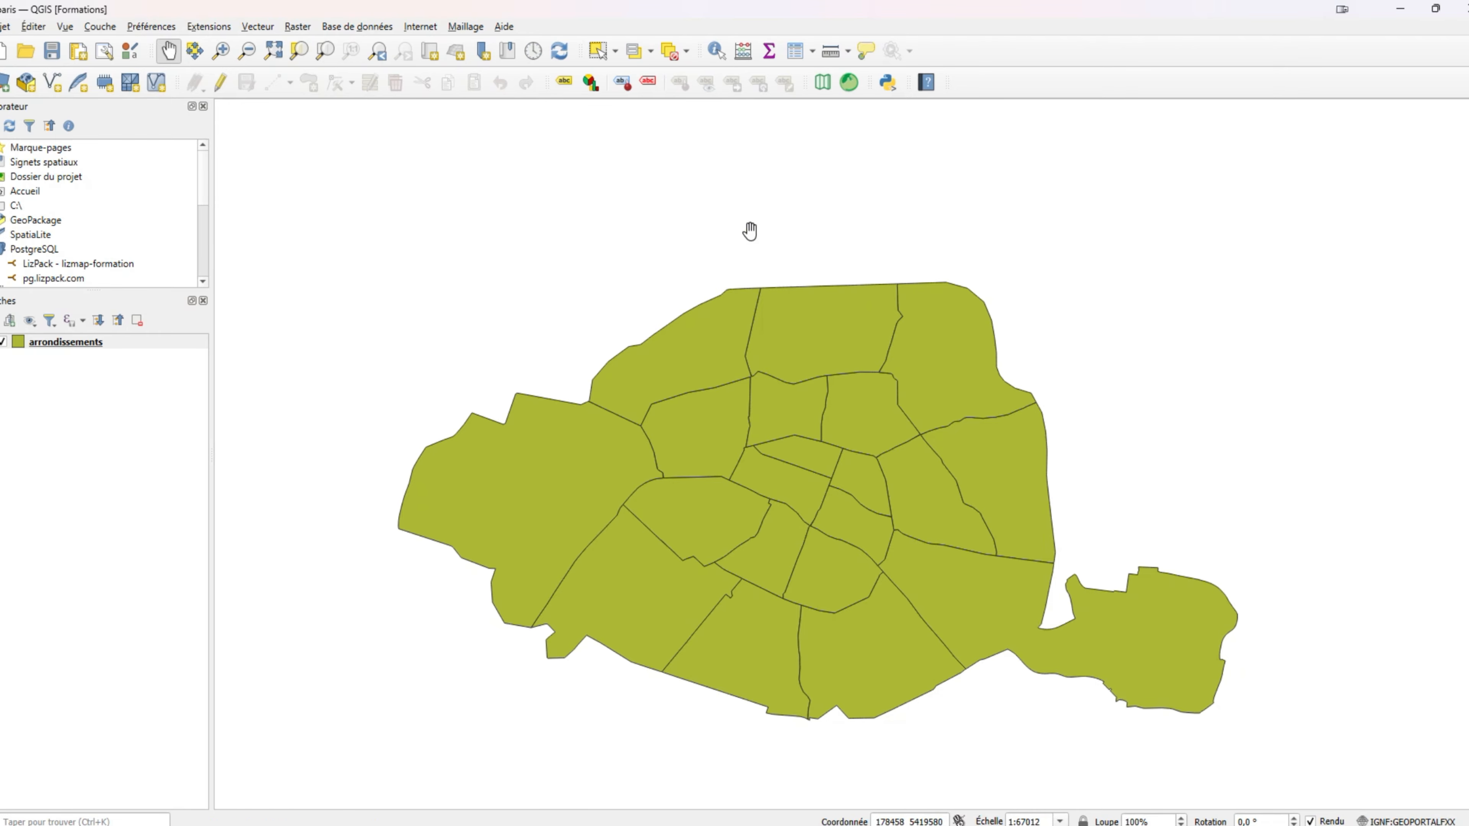
Open the Lizmap plugin and copy the instance URL from LizPack's Informations serveur page.
left_click(847, 82)
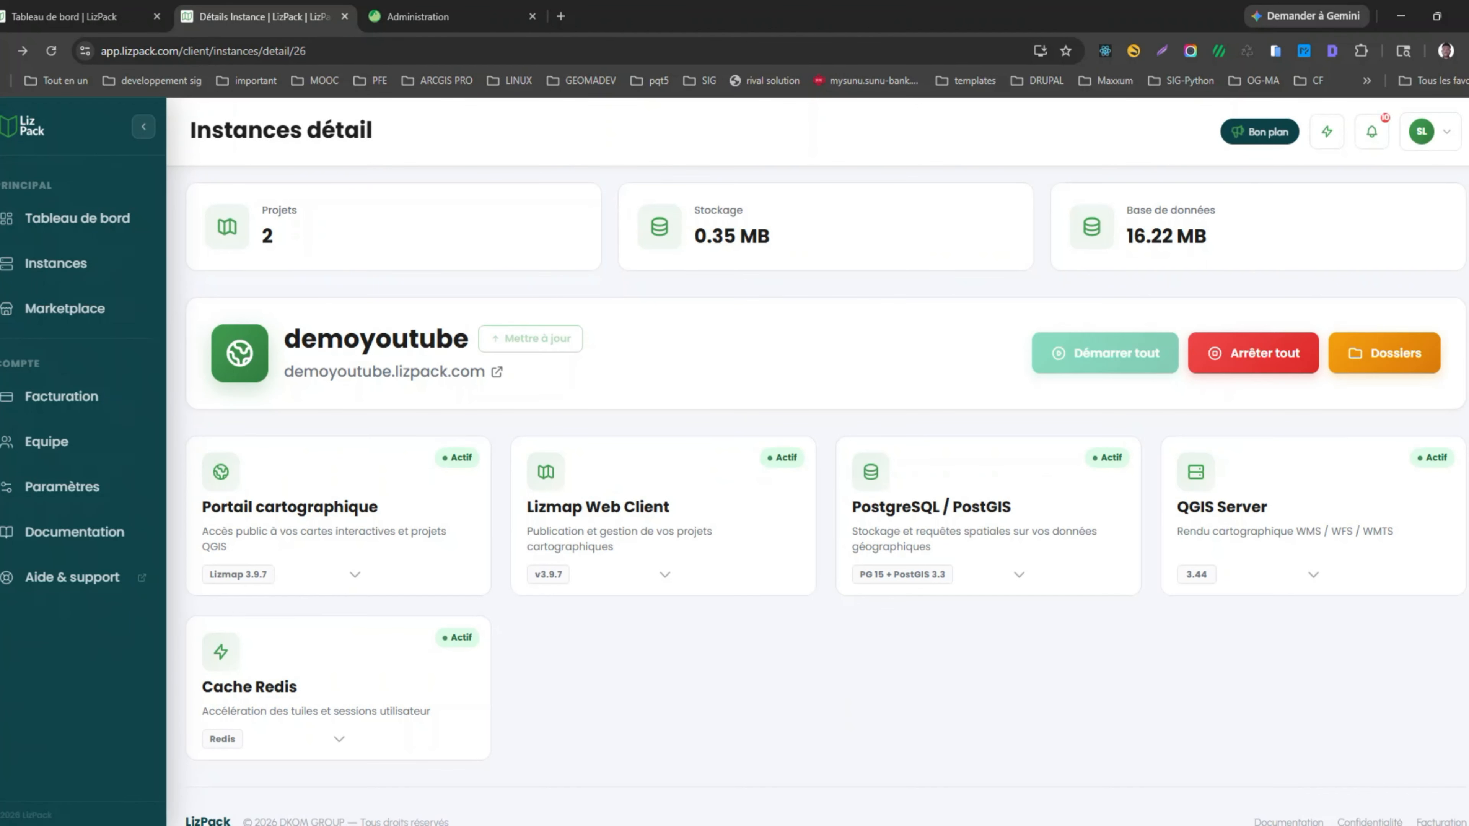
left_click(472, 18)
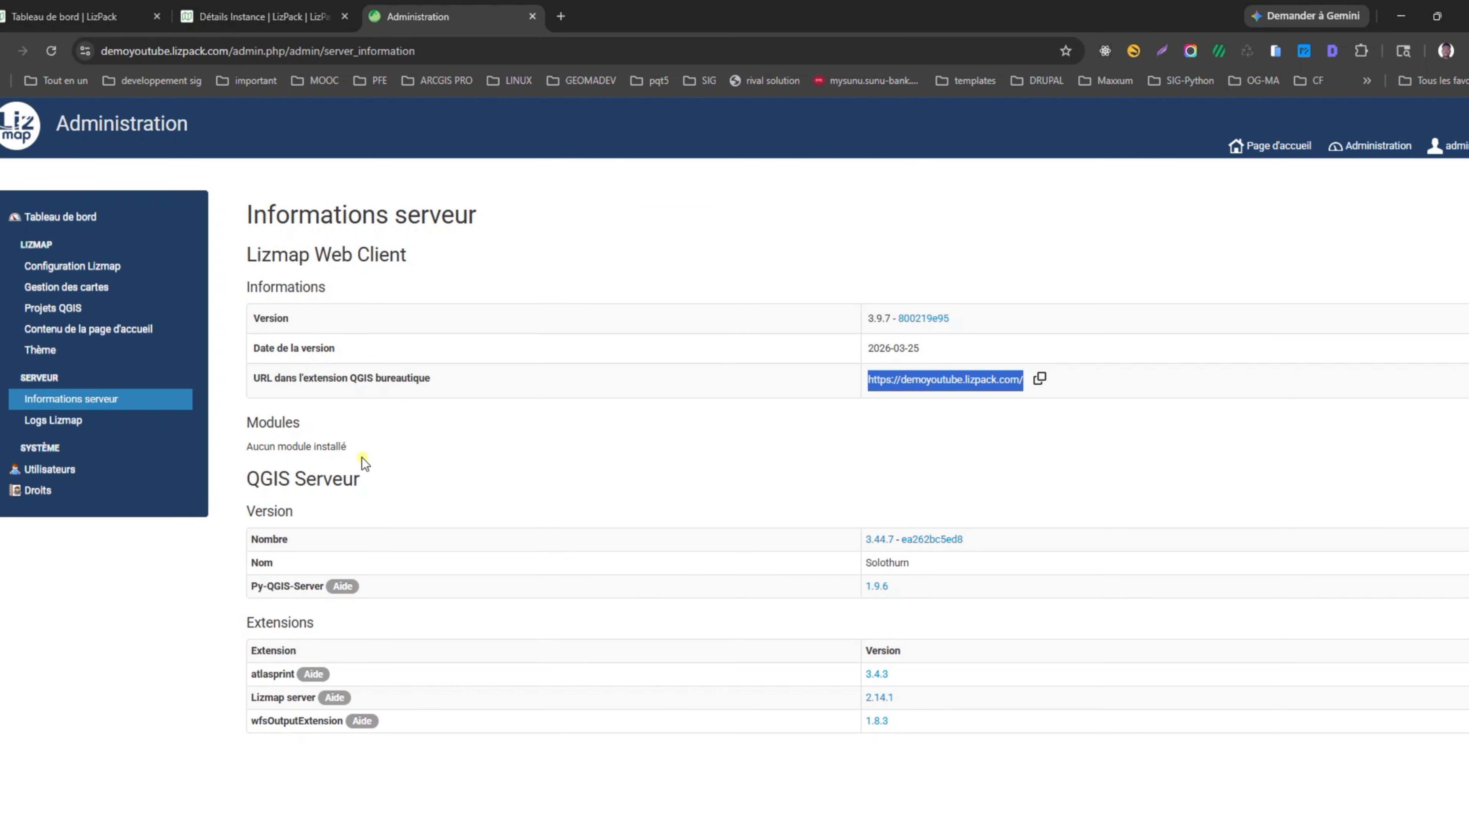
left_click(882, 386)
left_click(1039, 379)
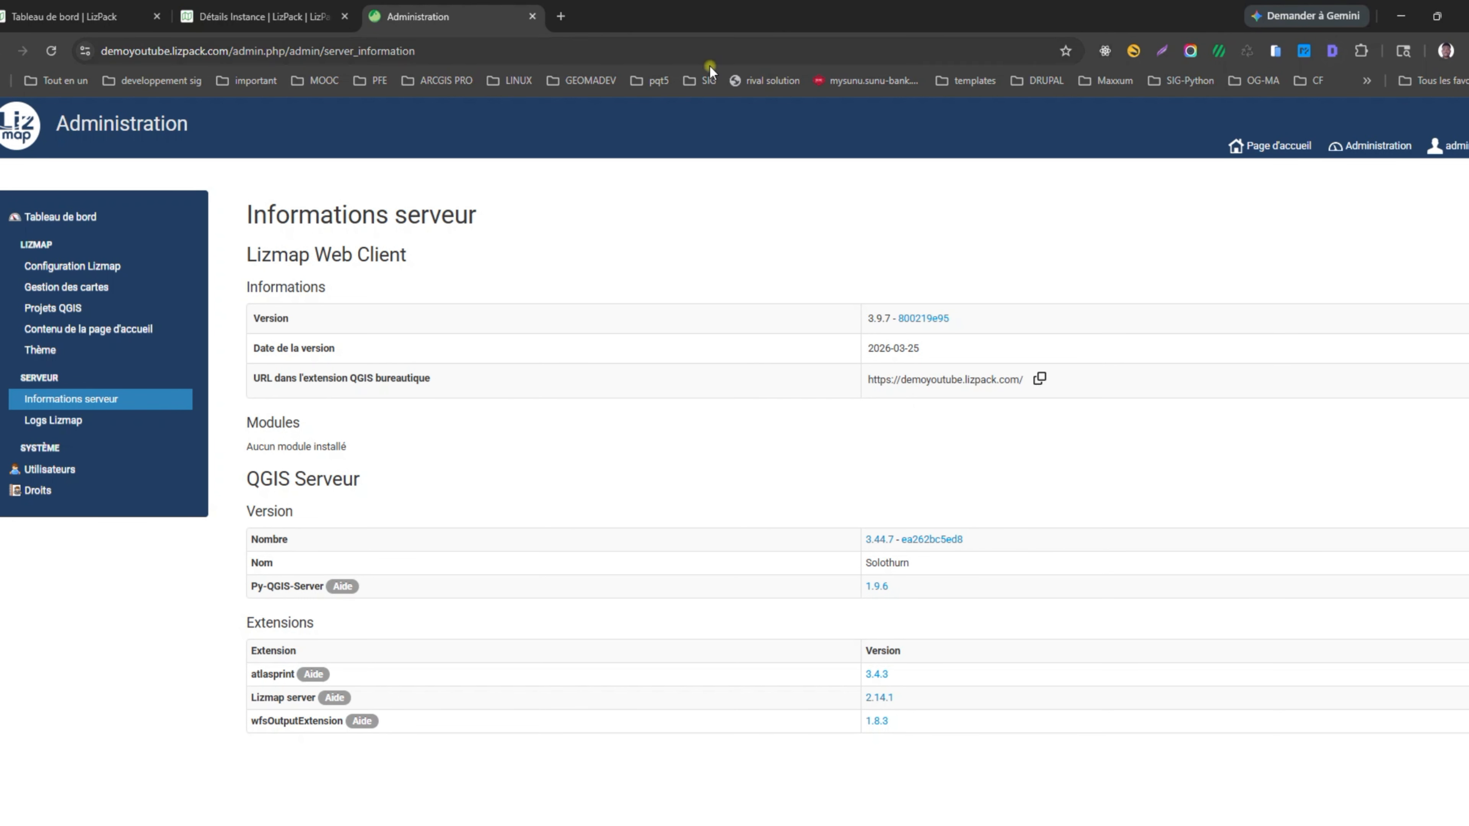
Check the QGIS Server connection details on LizPack, then return to QGIS.
left_click(237, 26)
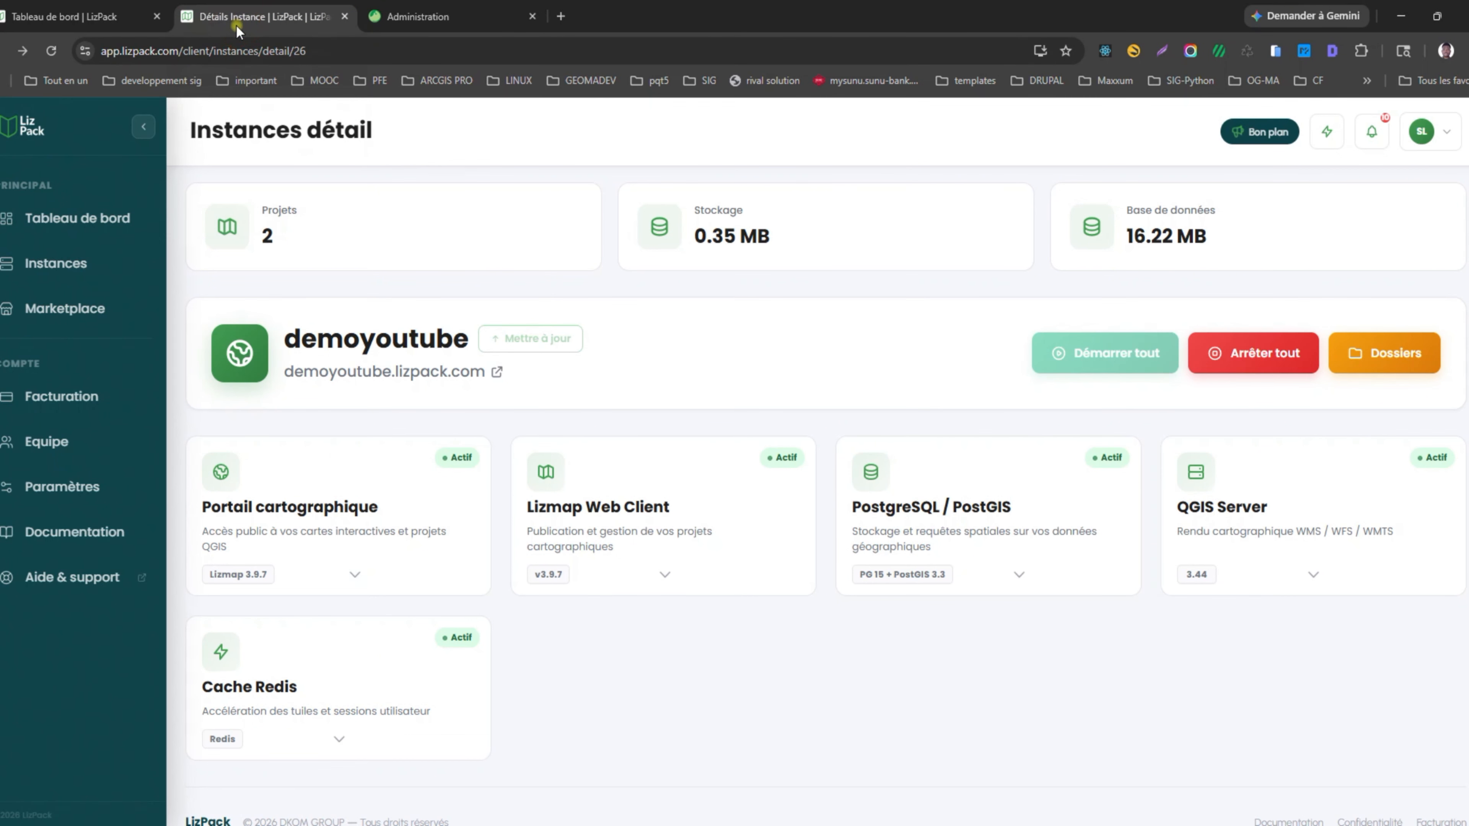
left_click(1313, 574)
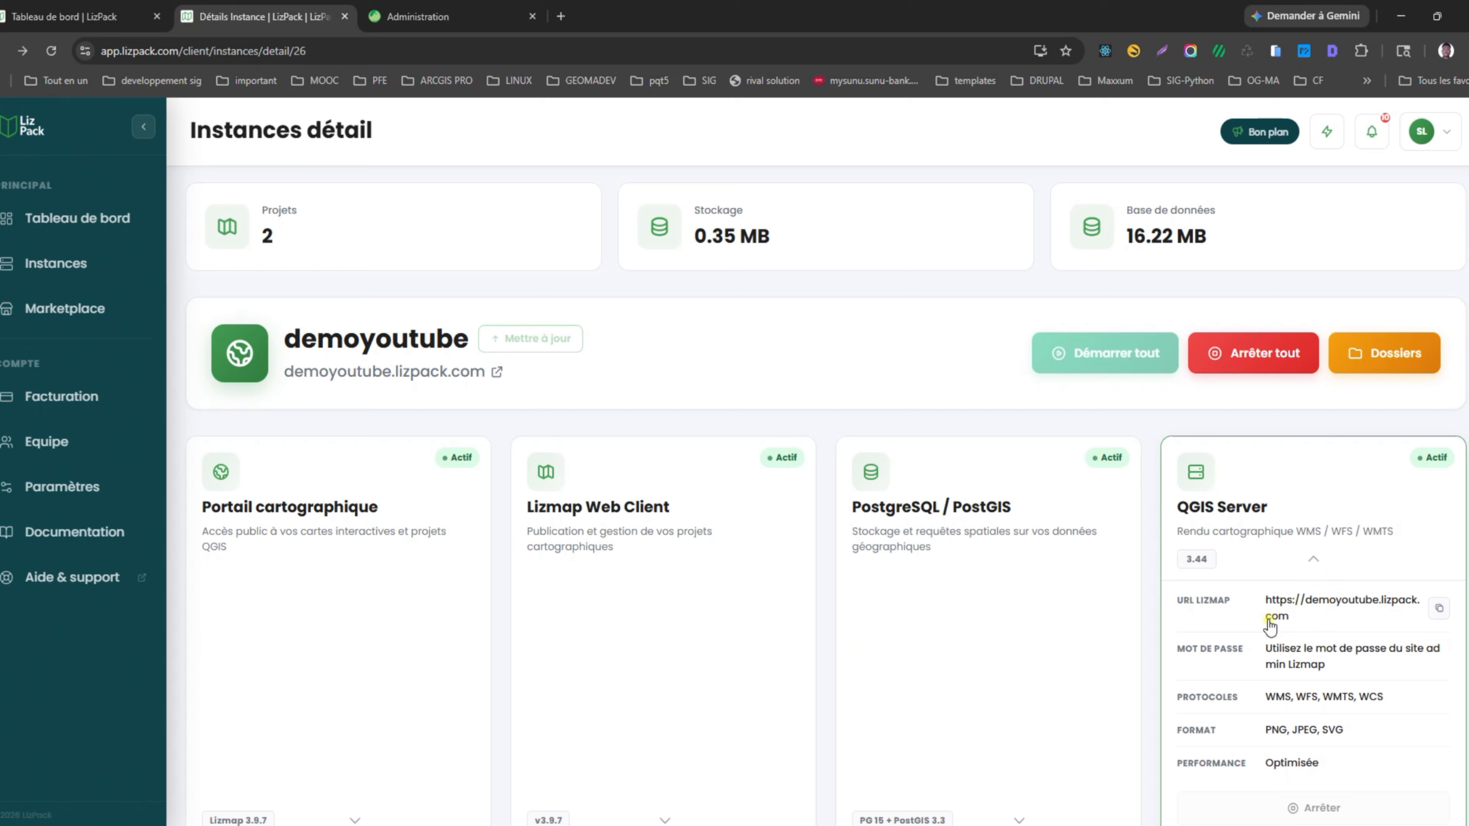
scroll(1270, 626, "down", 3)
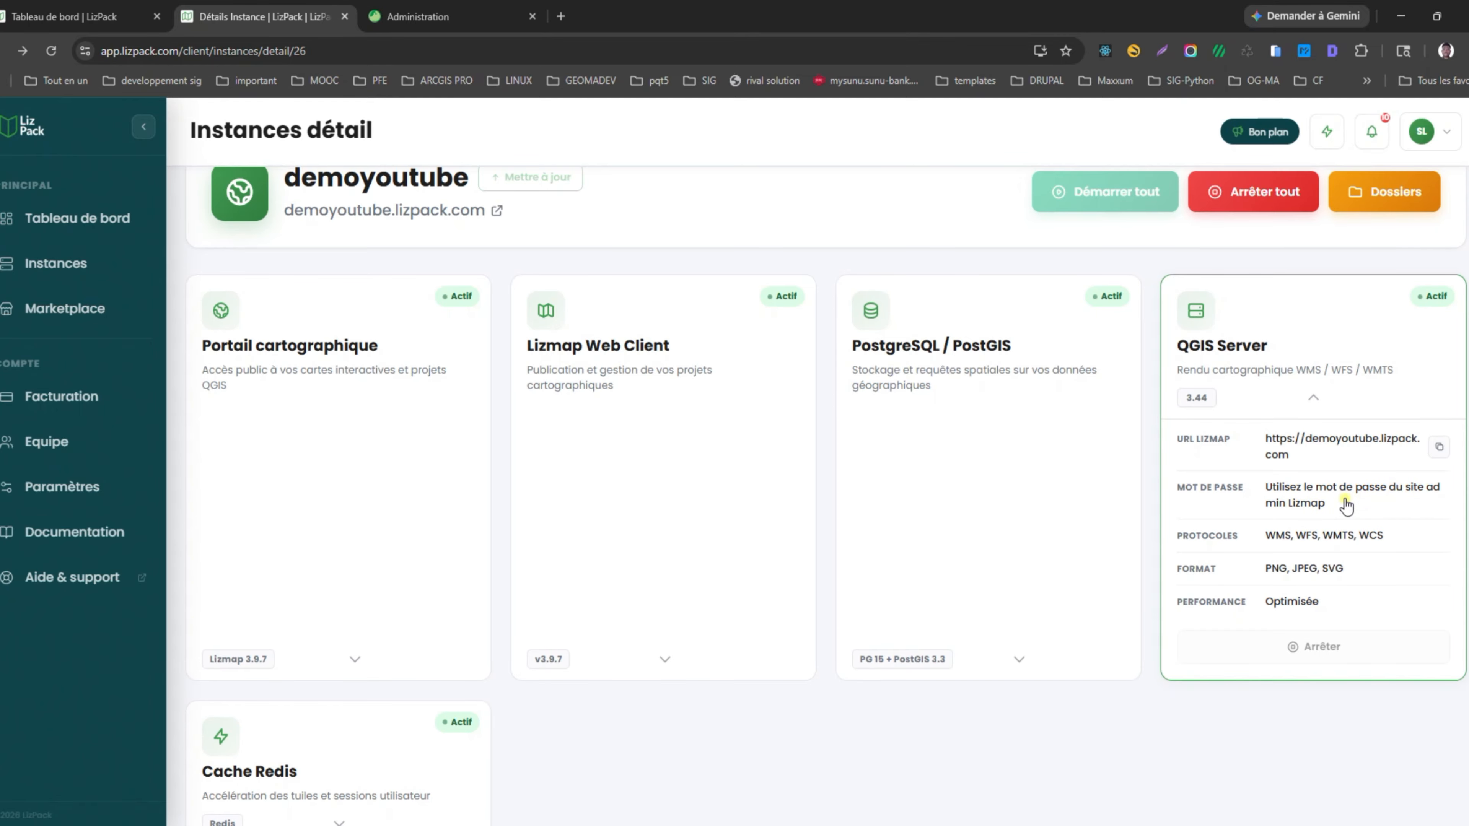
key("alt+Tab")
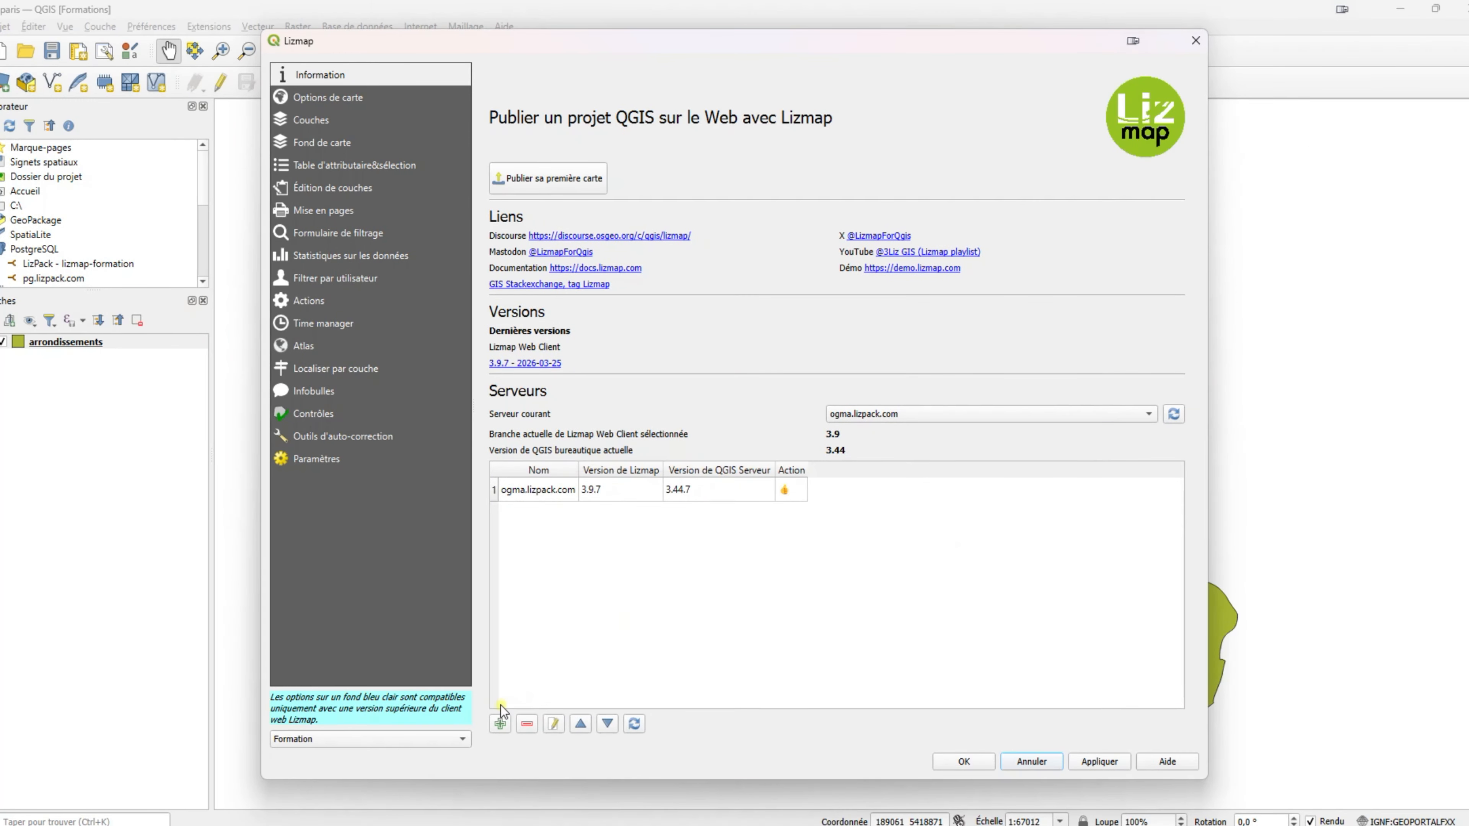
Start a new Lizmap server and paste the copied instance URL.
left_click(500, 725)
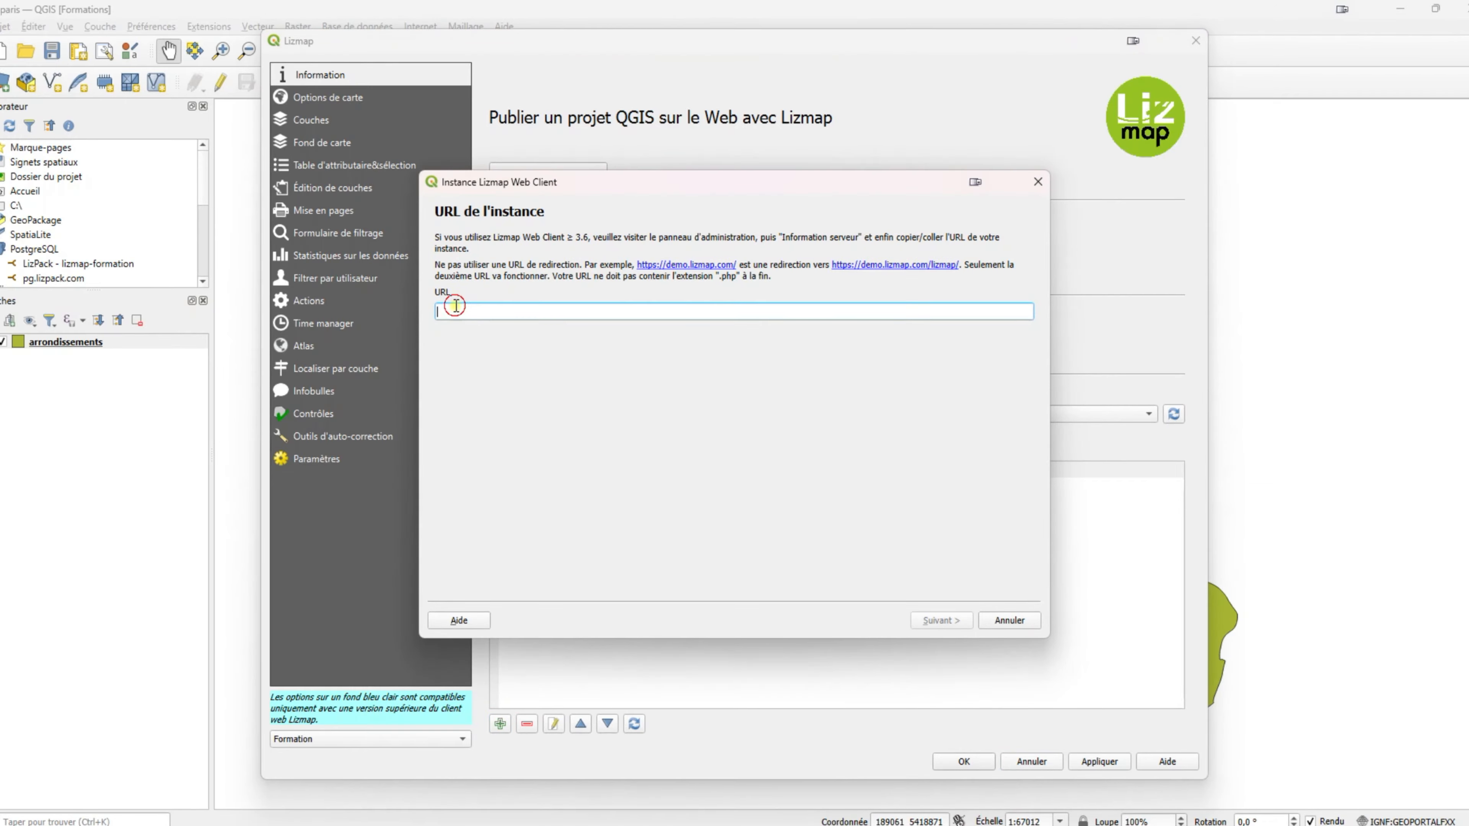
left_click(457, 307)
key("ctrl+v")
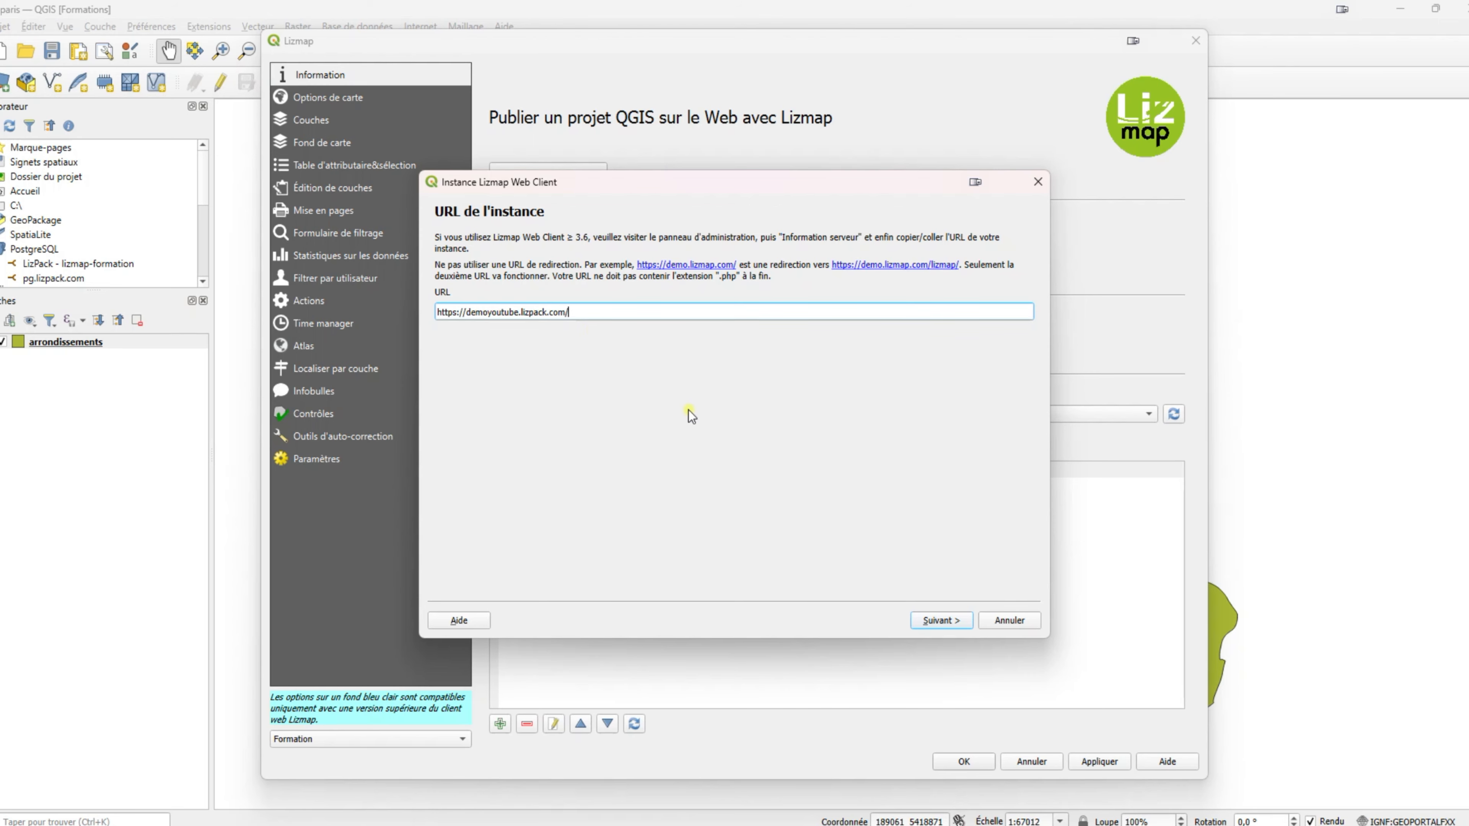
left_click(943, 625)
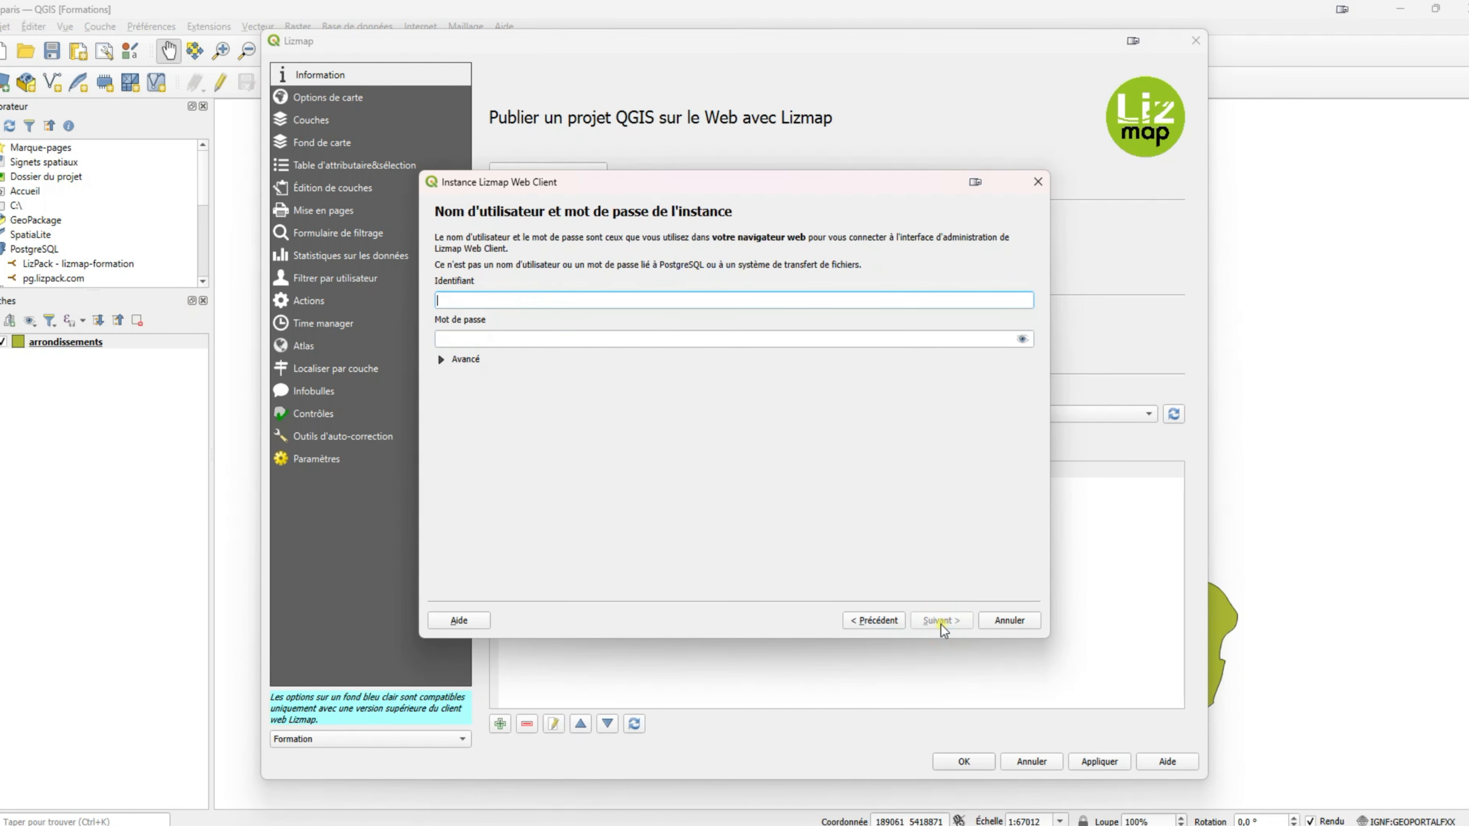
Enter the administrator username and password, keep the instance name, and finish the wizard.
left_click(457, 301)
type("admin")
left_click(470, 339)
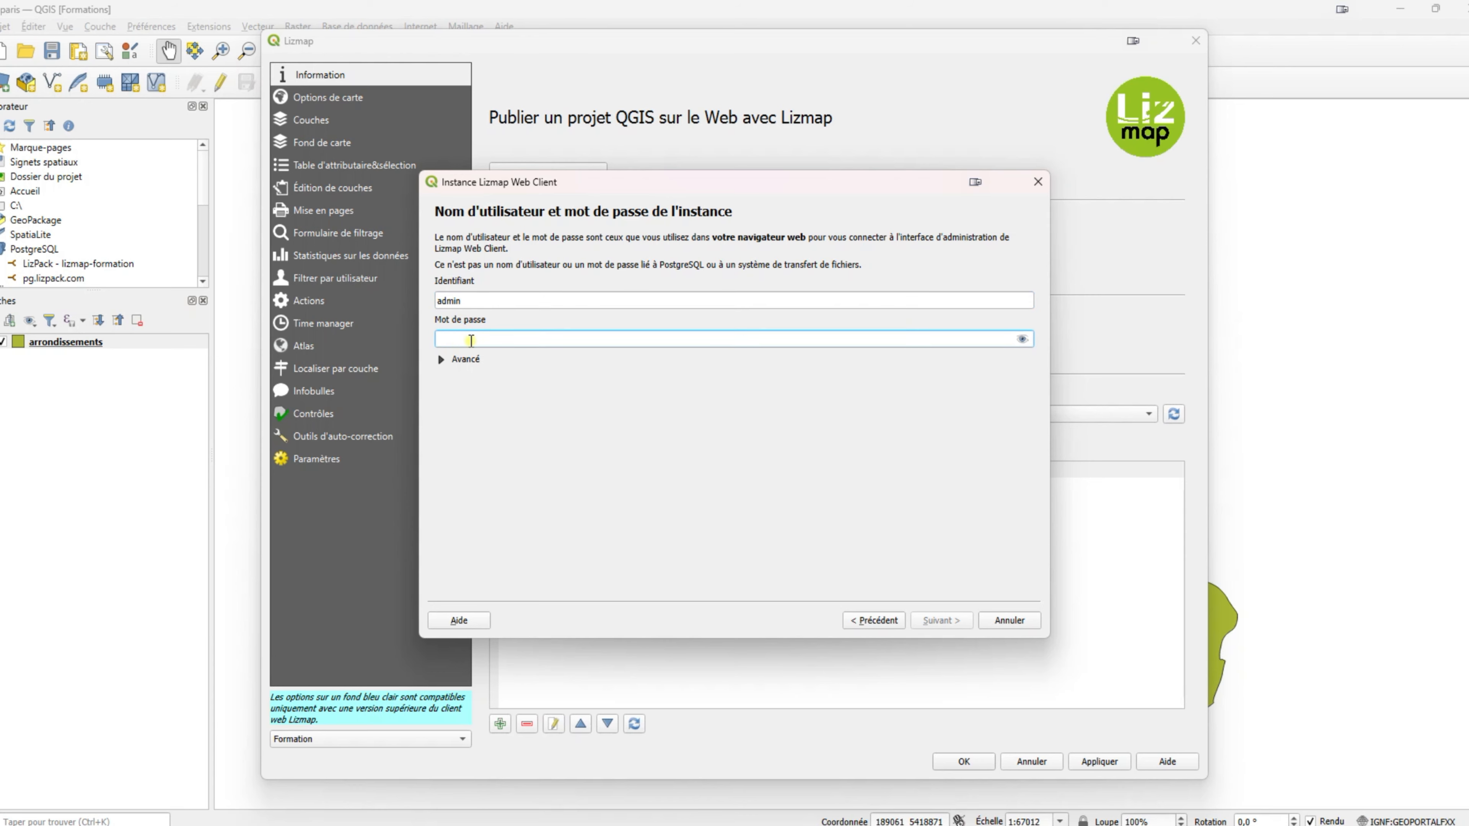
type("admin")
left_click(929, 618)
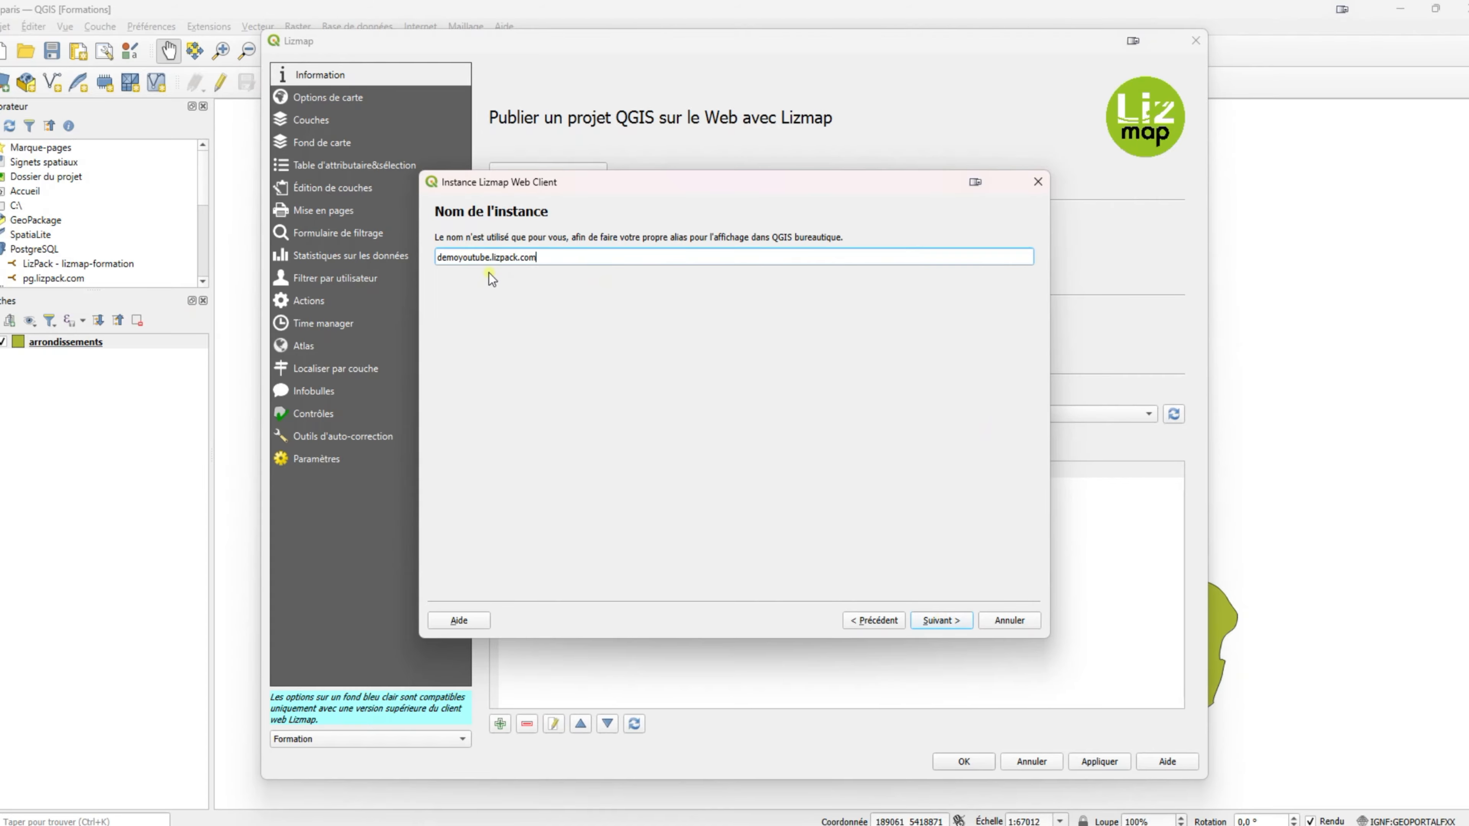
left_click_drag(546, 259, 432, 264)
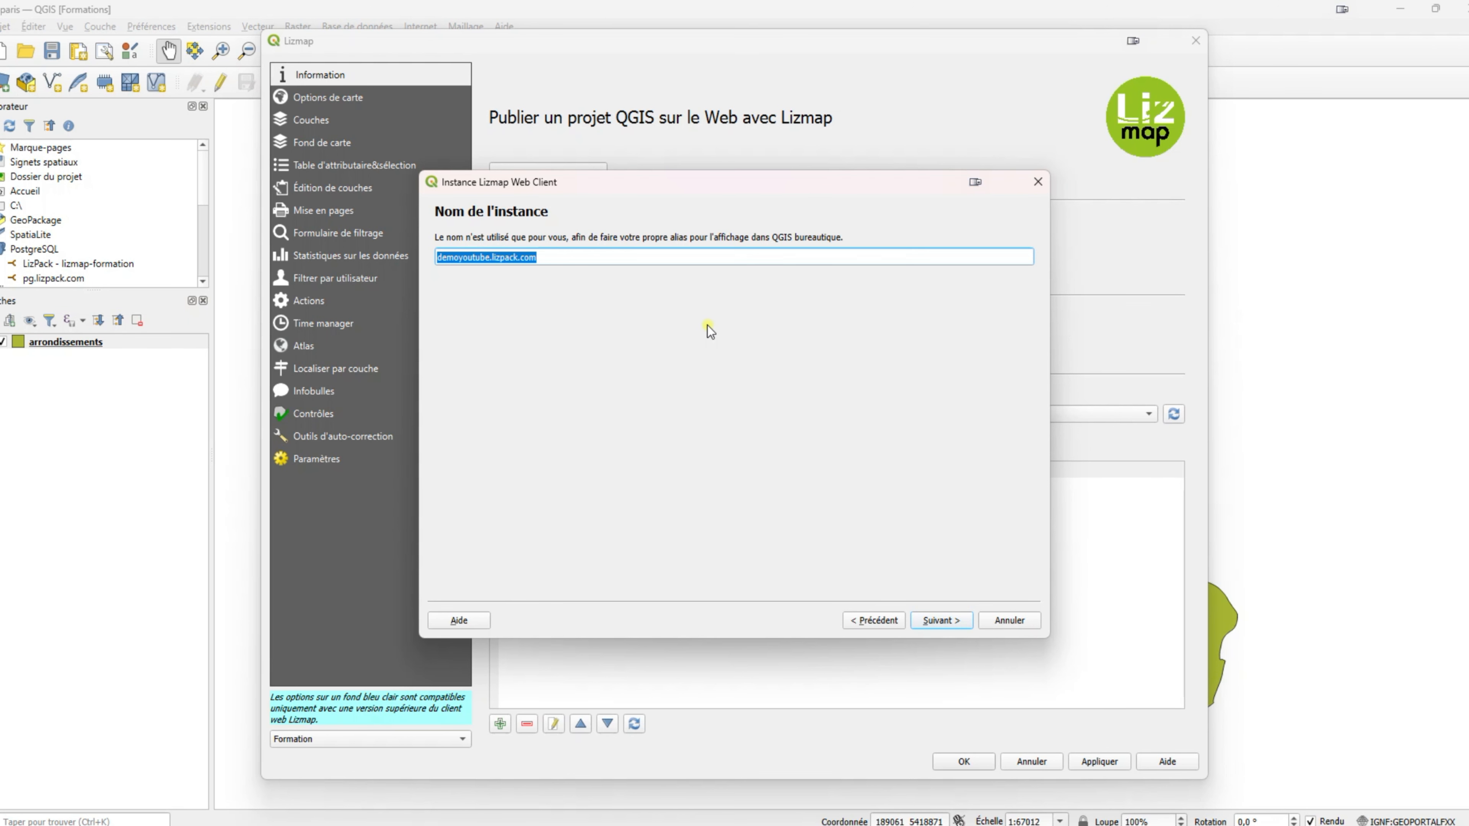
left_click(942, 620)
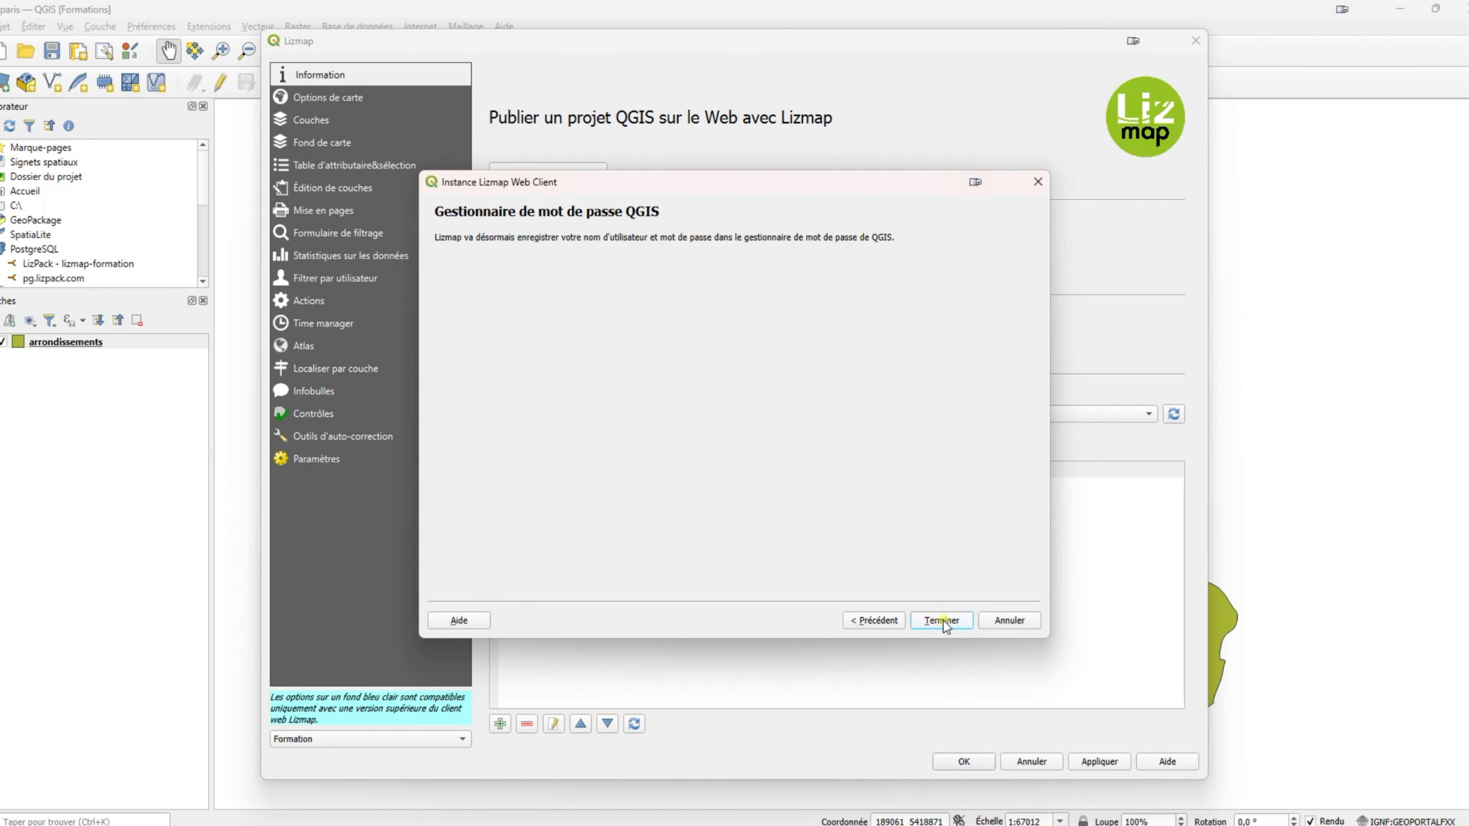
left_click(942, 621)
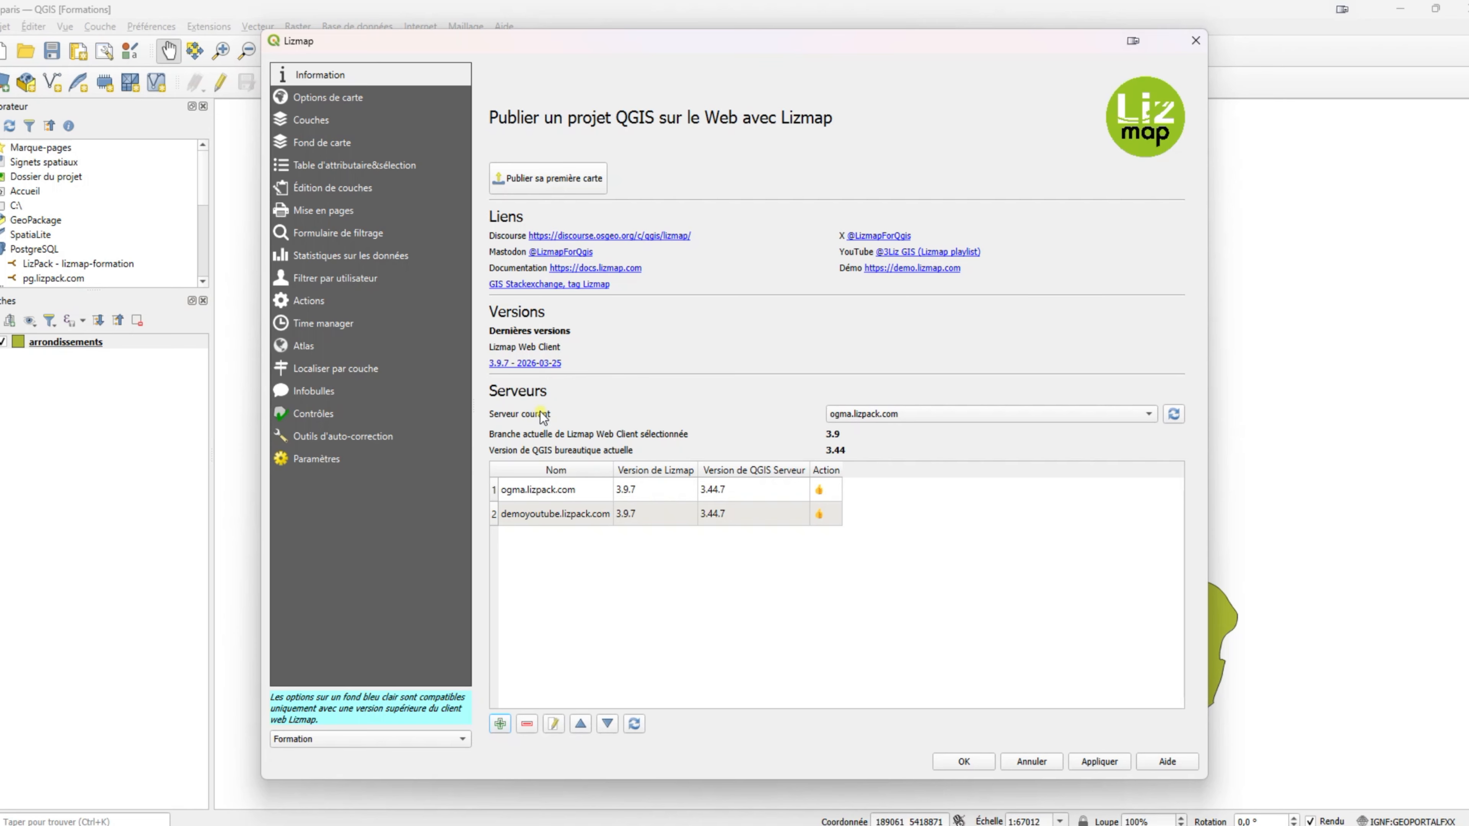
Select demoyoutube.lizpack.com as current server, apply, and skip the new-project notice.
left_click(864, 414)
left_click(858, 428)
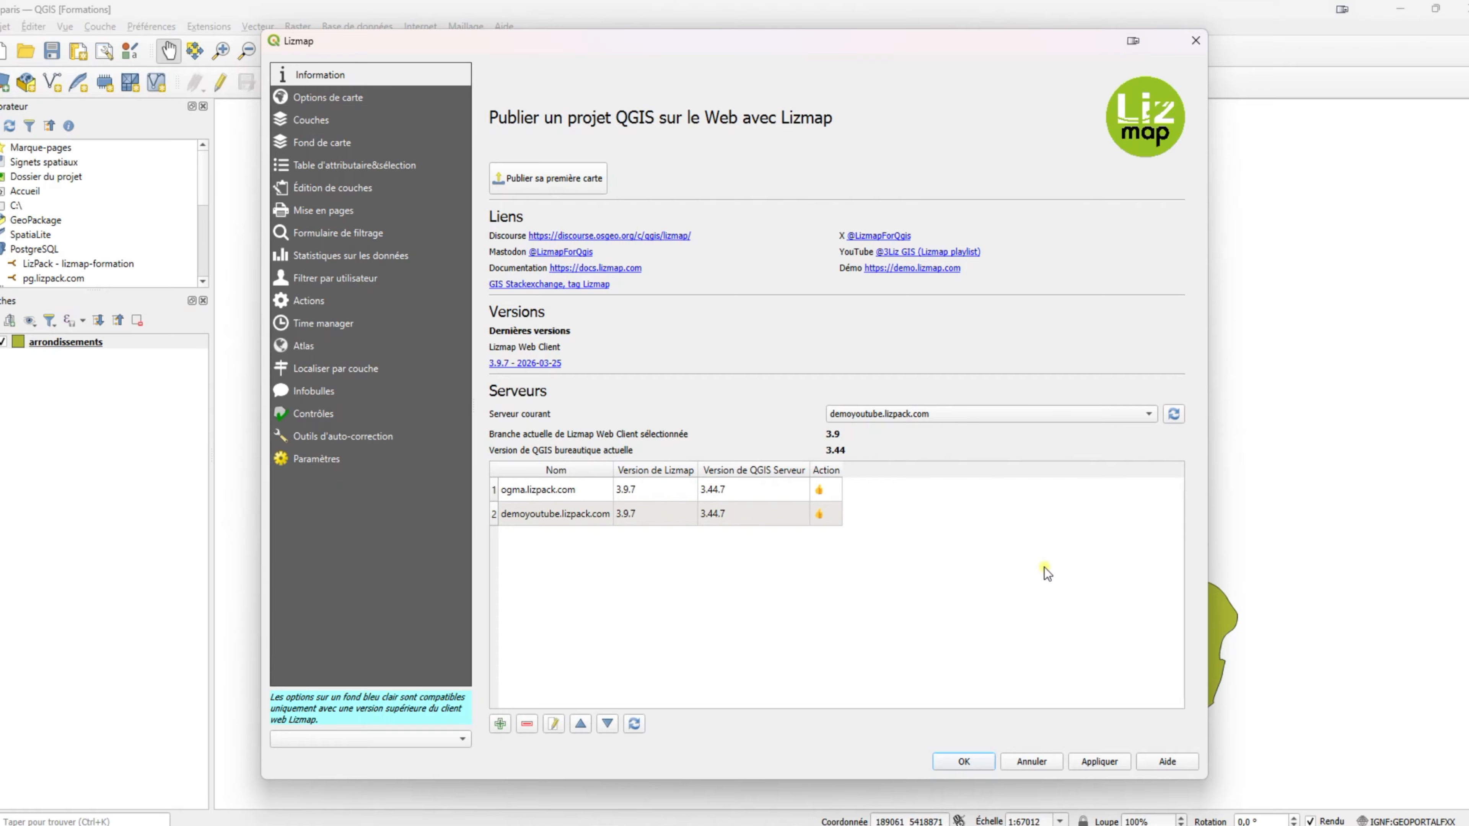
left_click(1098, 763)
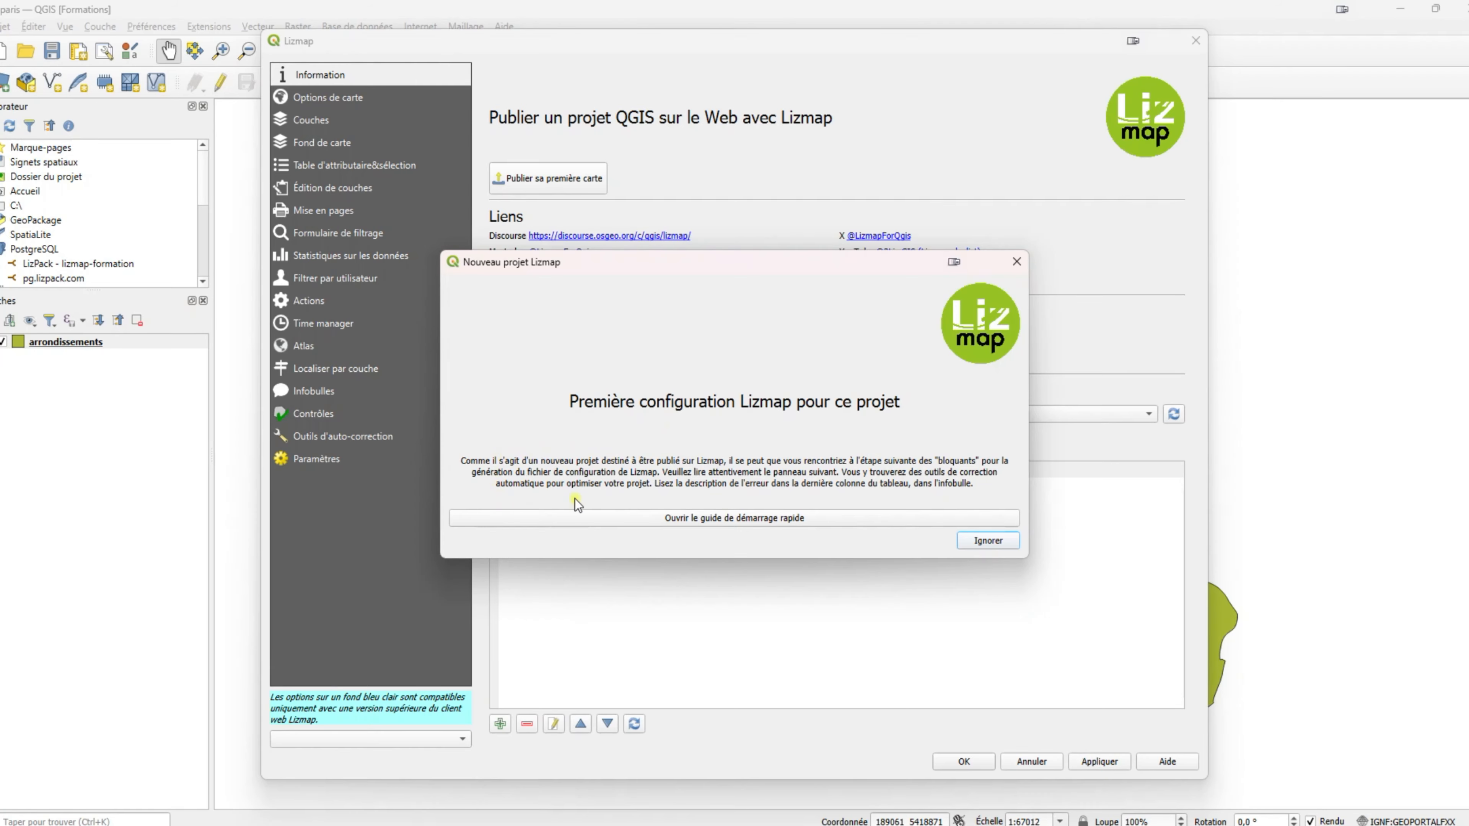
left_click(777, 523)
left_click(985, 542)
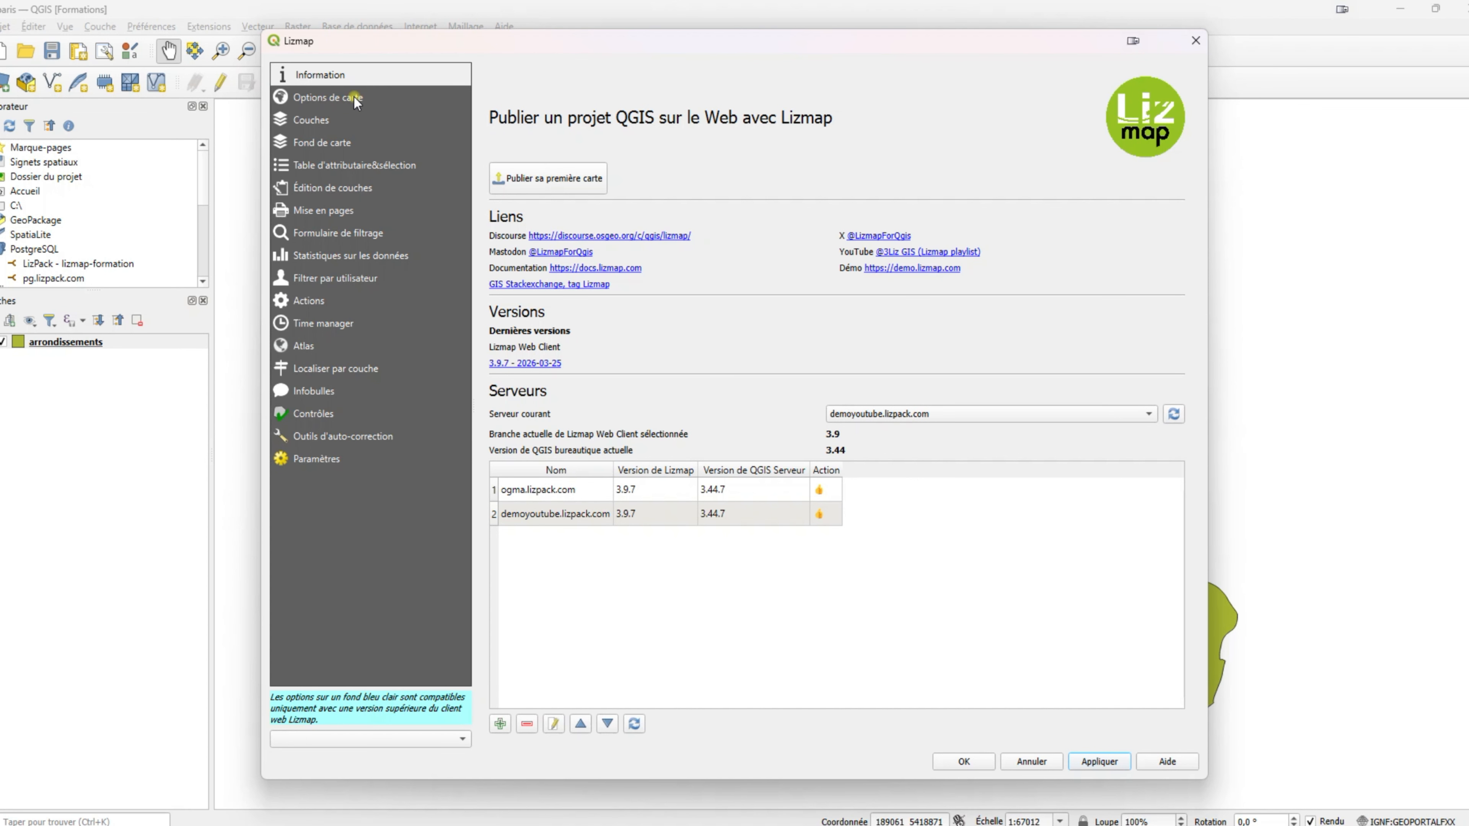
In Lizmap map options, change the points maximum zoom scale to 1:50000.
left_click(343, 103)
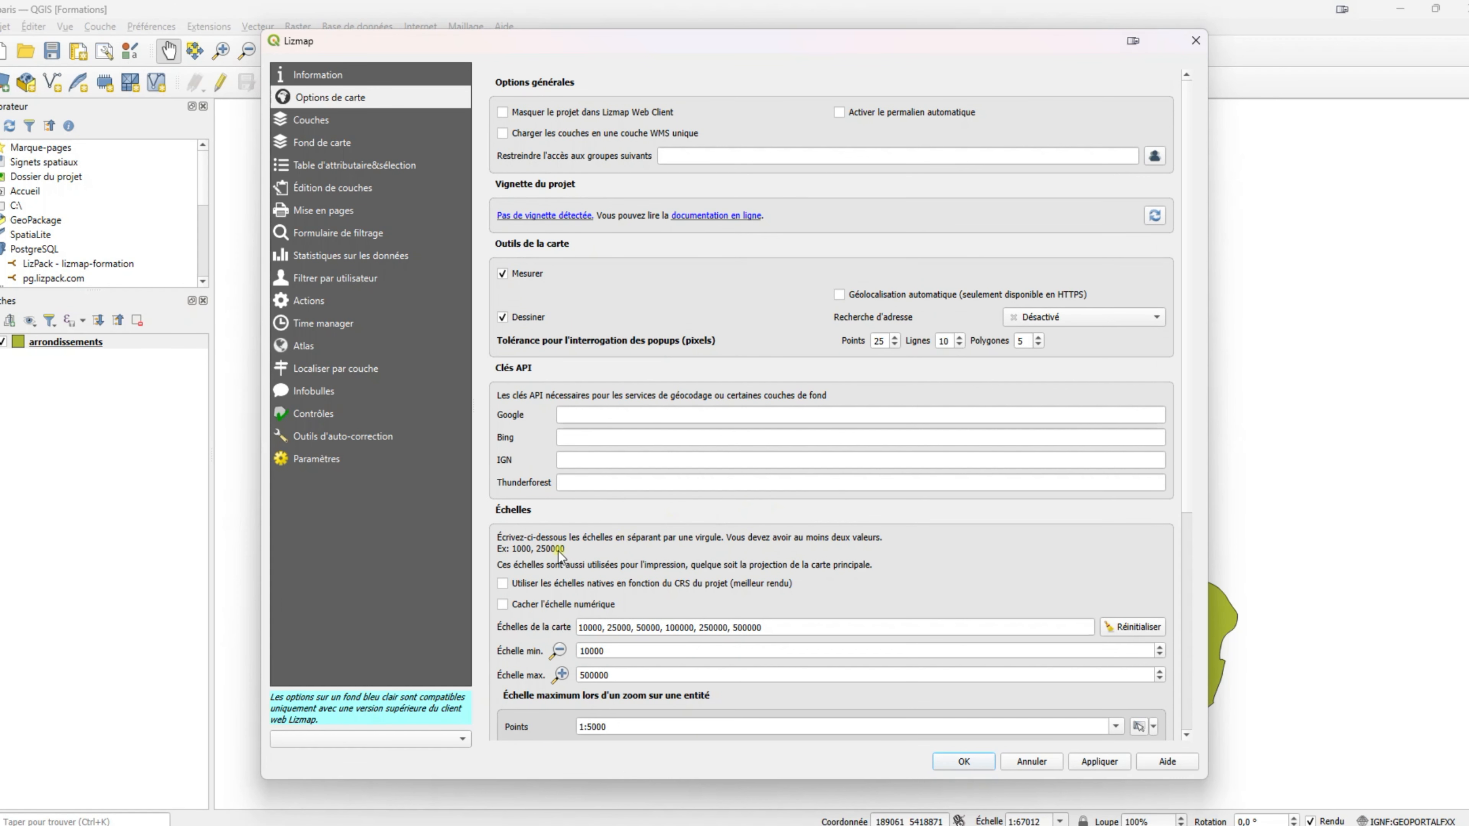
scroll(557, 551, "down", 3)
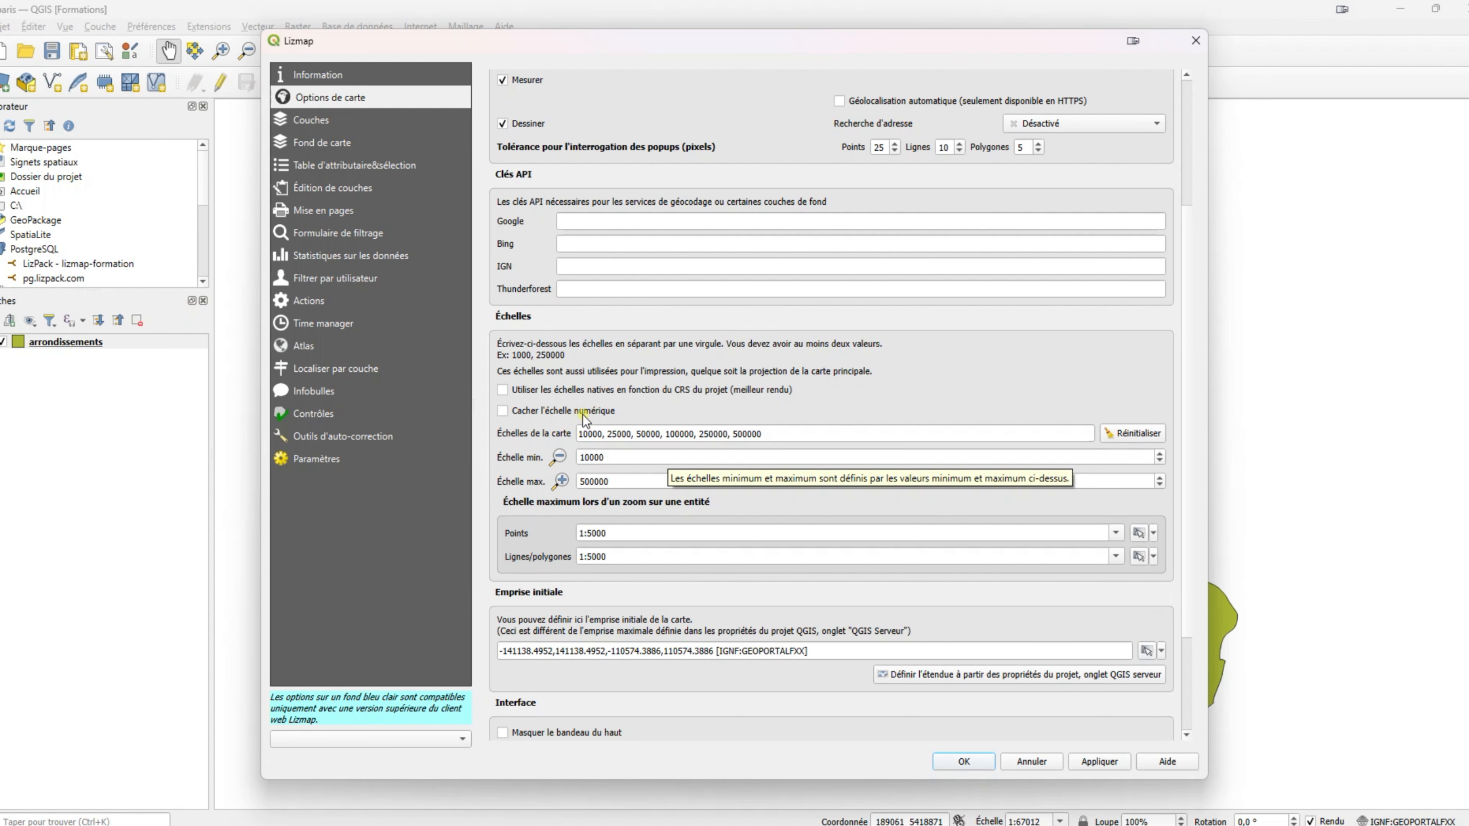
left_click(712, 533)
type("0")
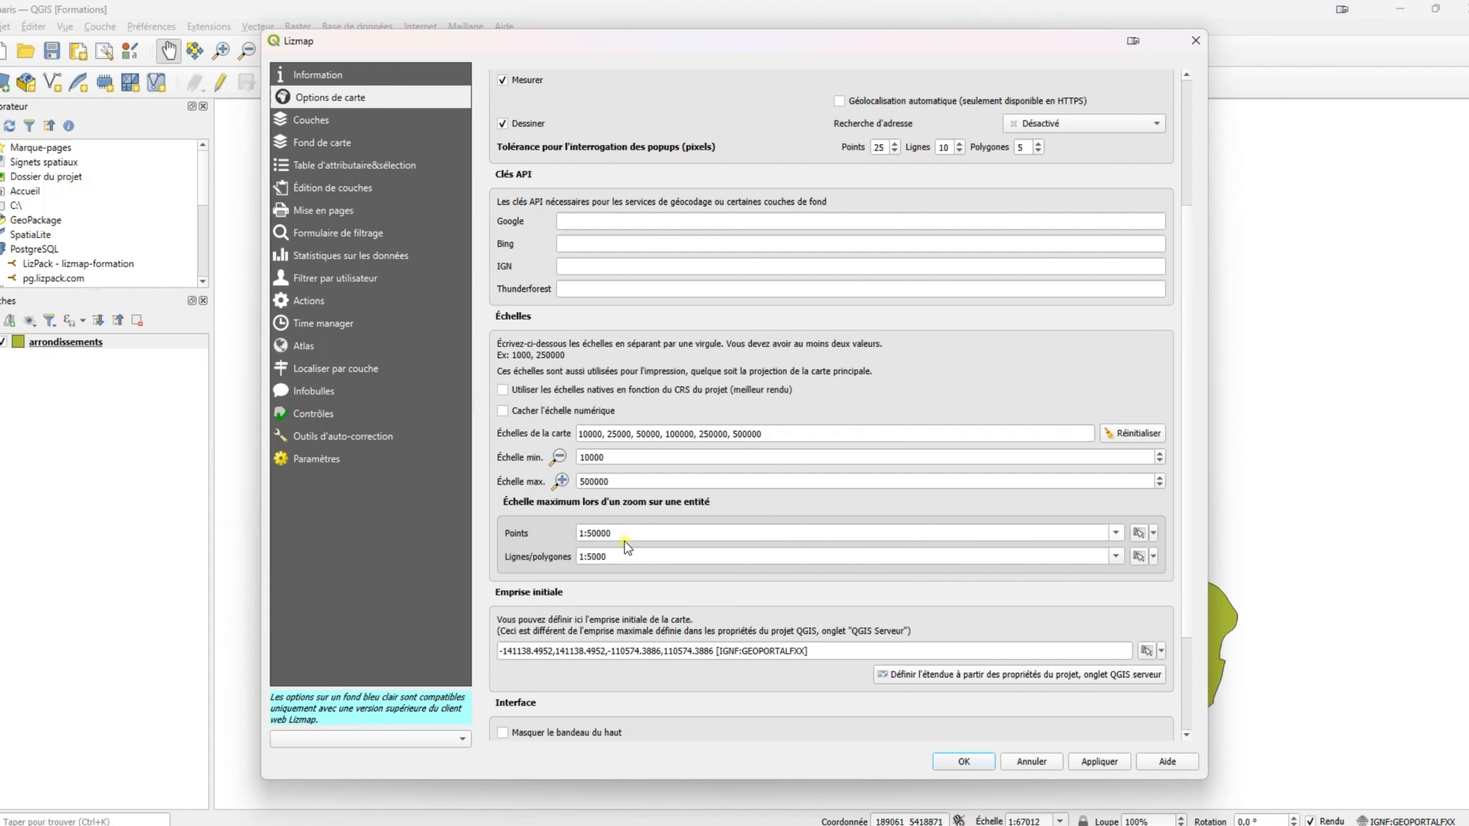
Retitle the arrondissements layer in Lizmap to 'Arrondissements de Paris'.
left_click(326, 129)
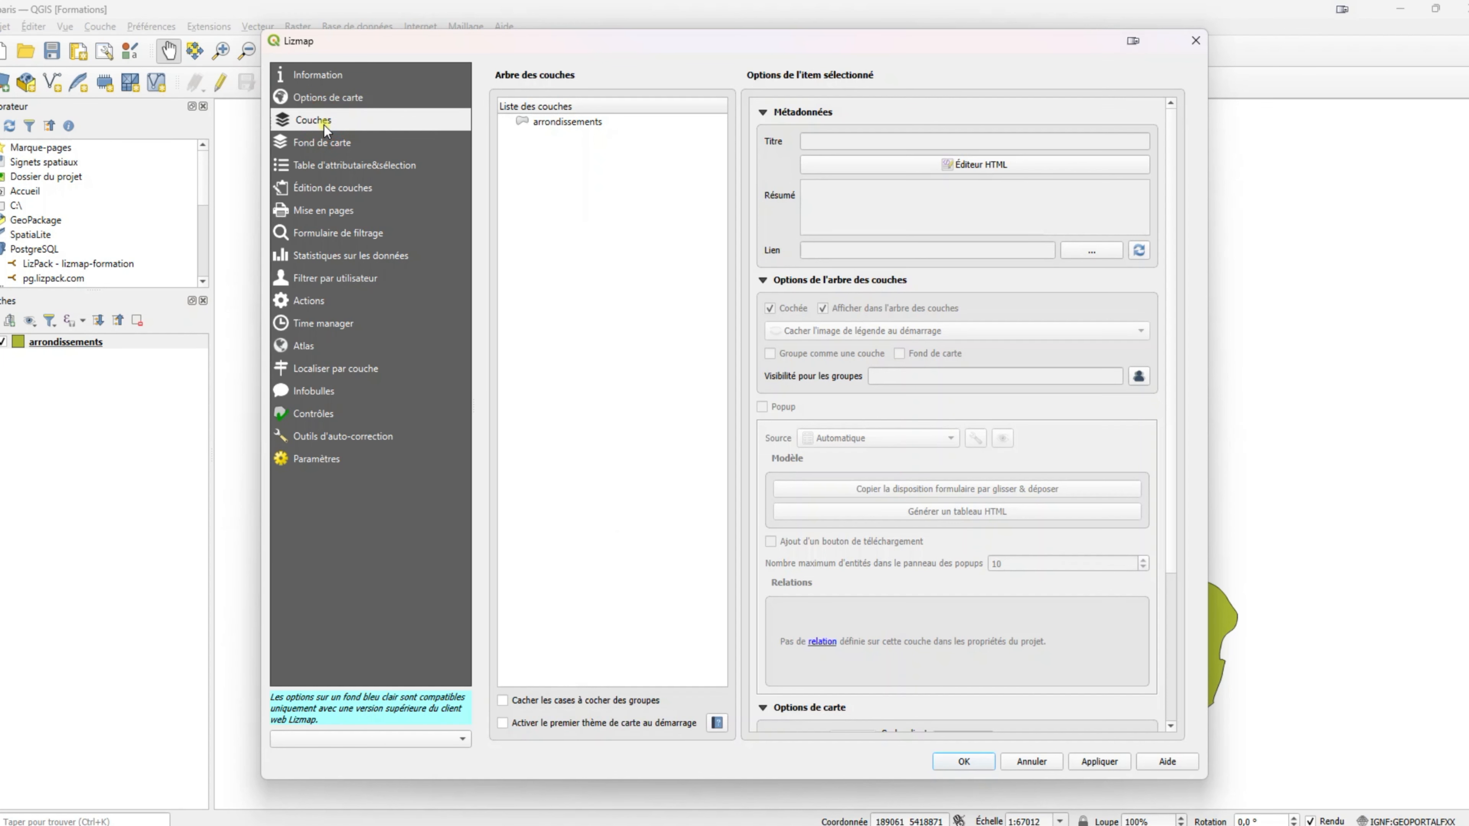
left_click(558, 122)
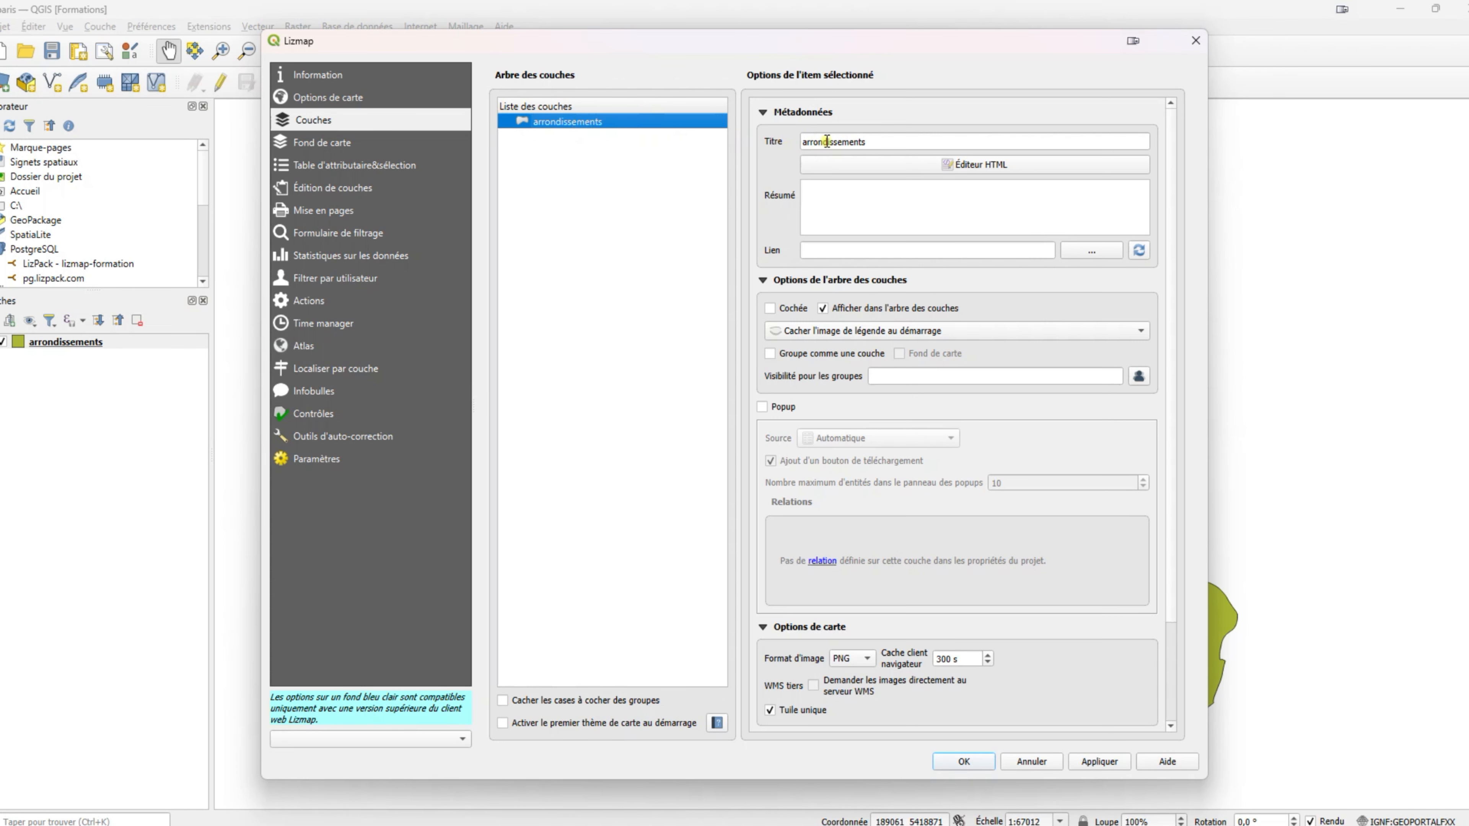
double_click(878, 140)
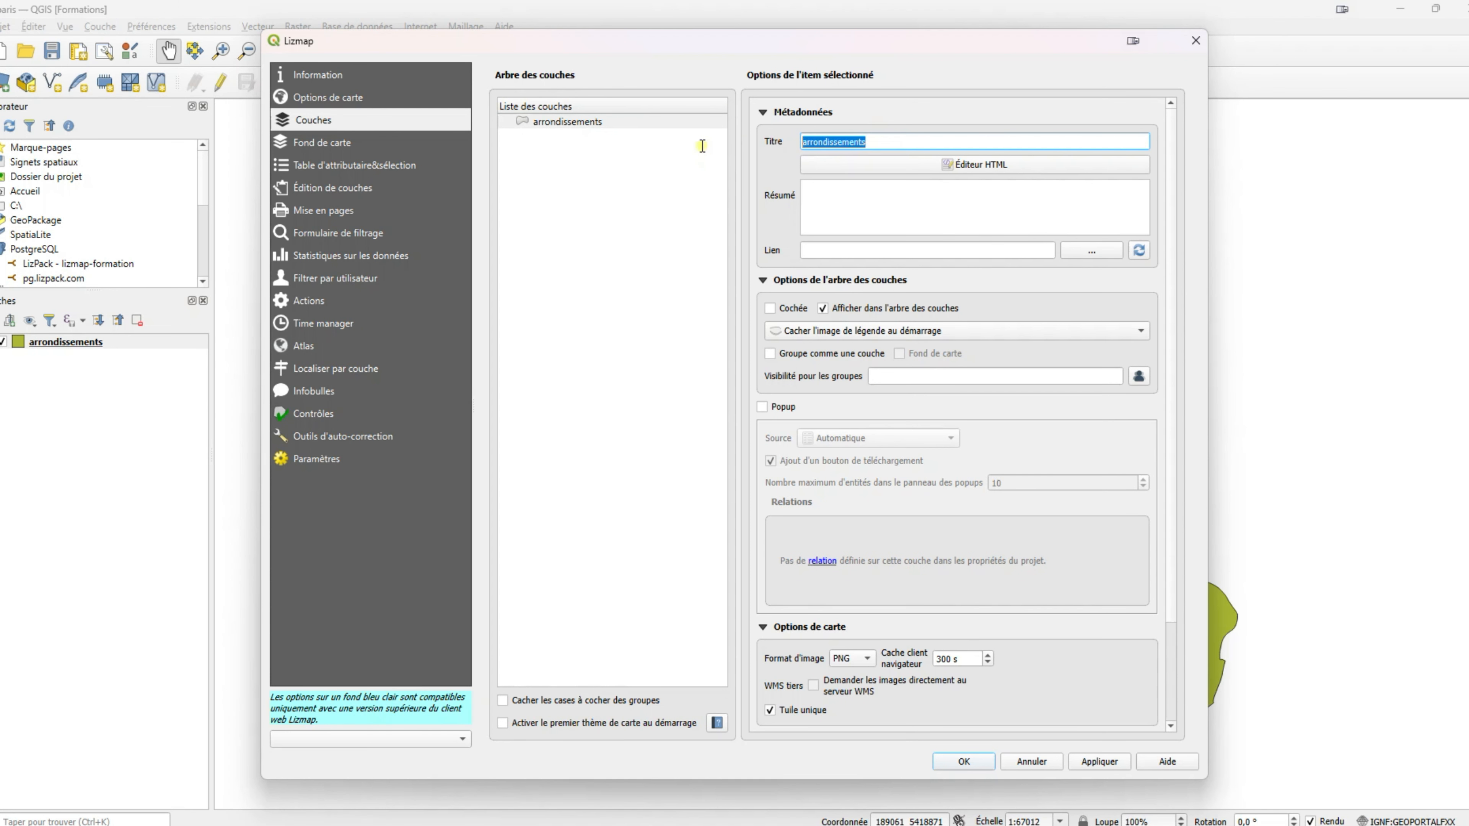
left_click(867, 139)
left_click(798, 145)
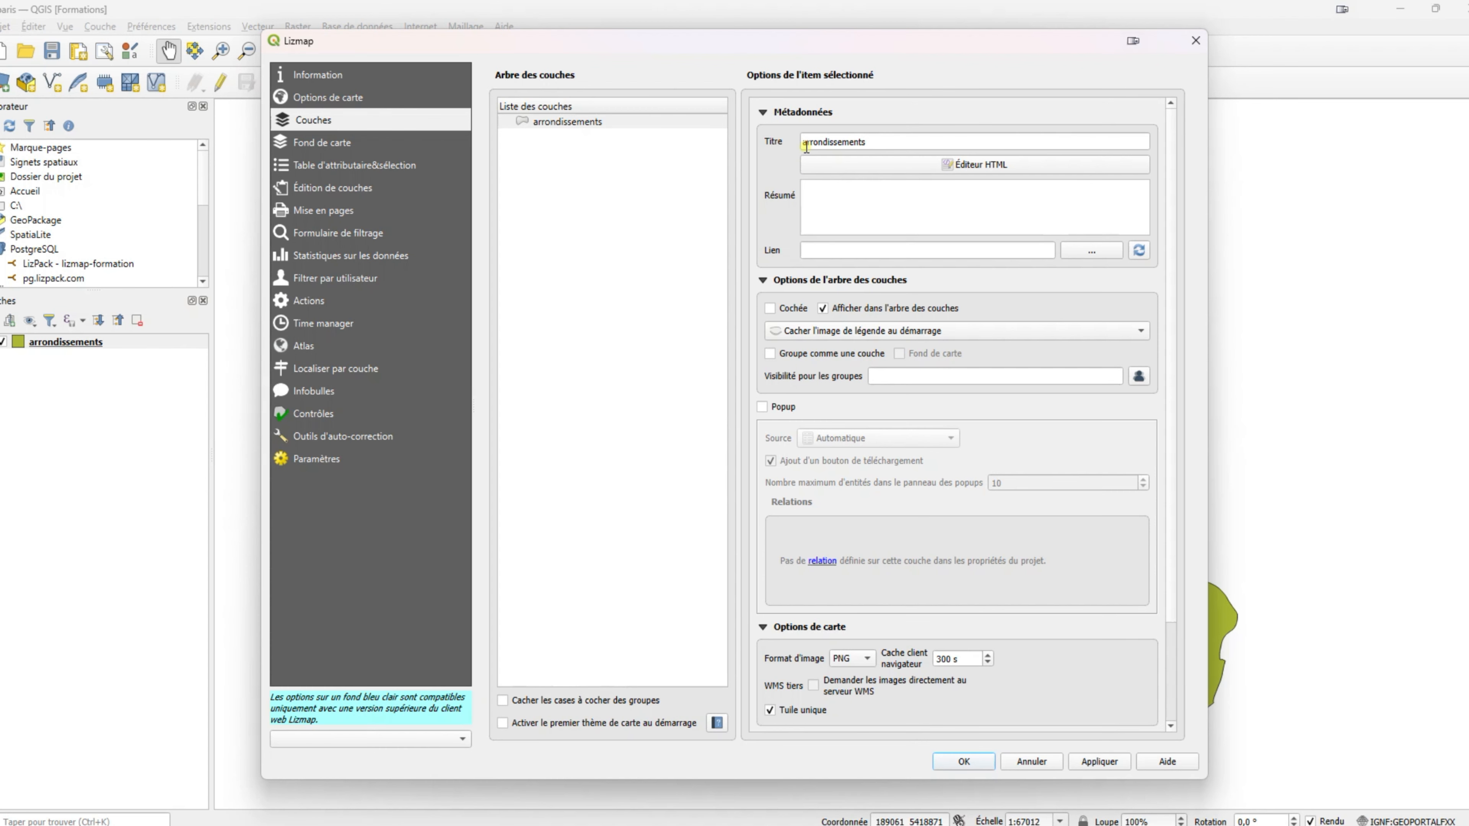
left_click(805, 145)
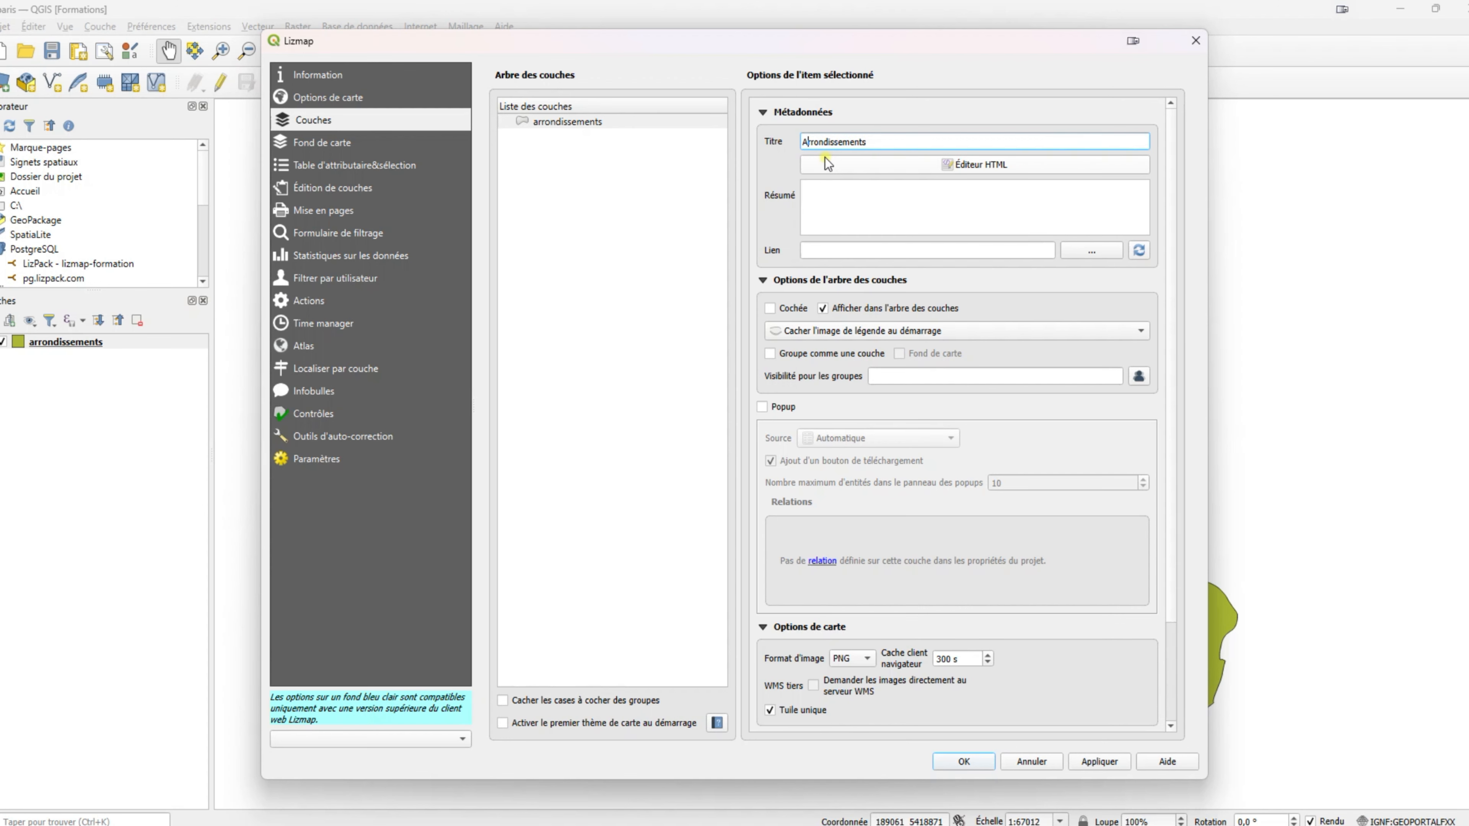
left_click(874, 140)
type("de Paris")
Make the layer visible by default and enable its popups.
mouse_move(790, 315)
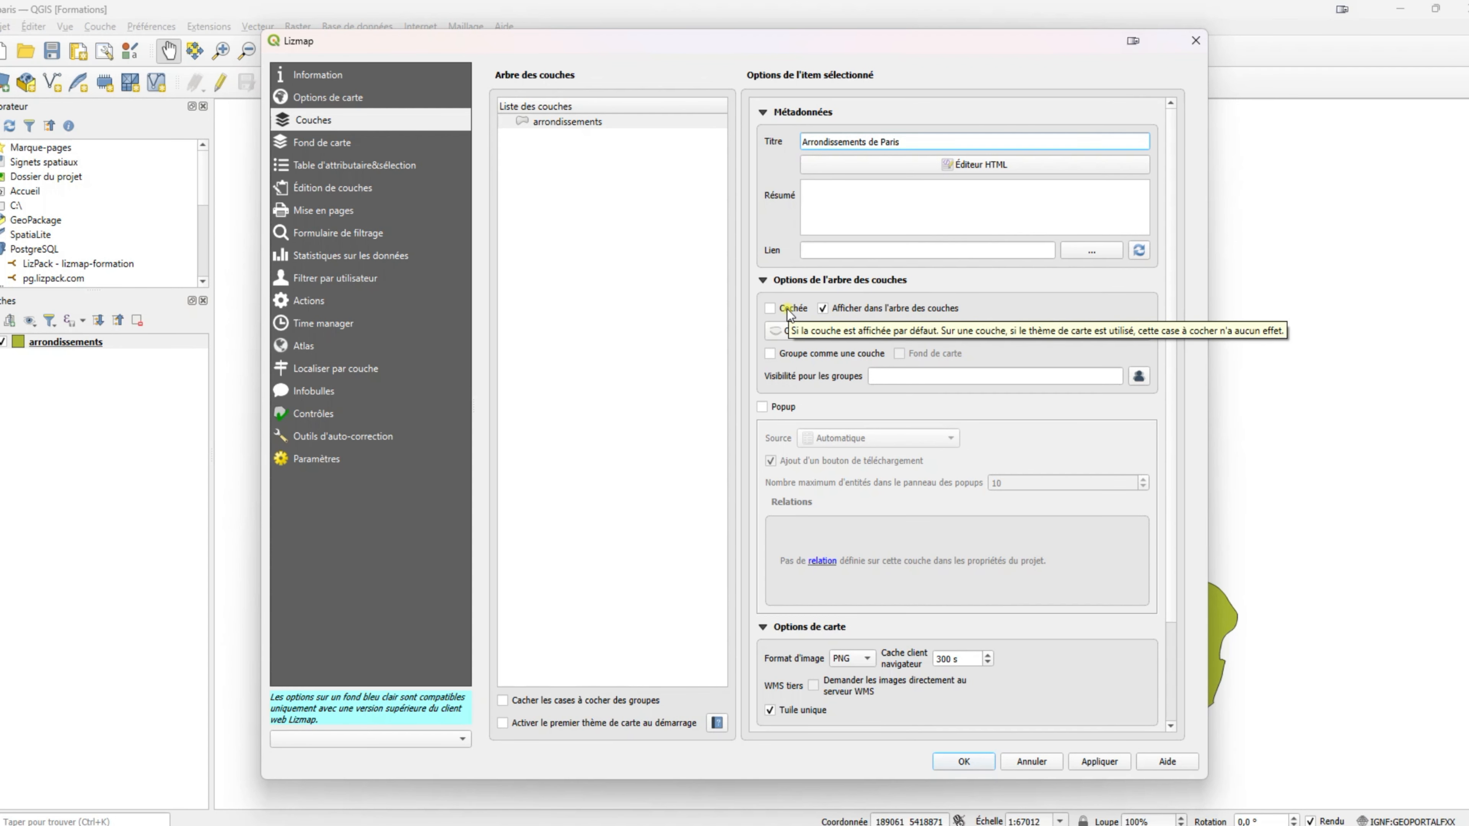
left_click(788, 312)
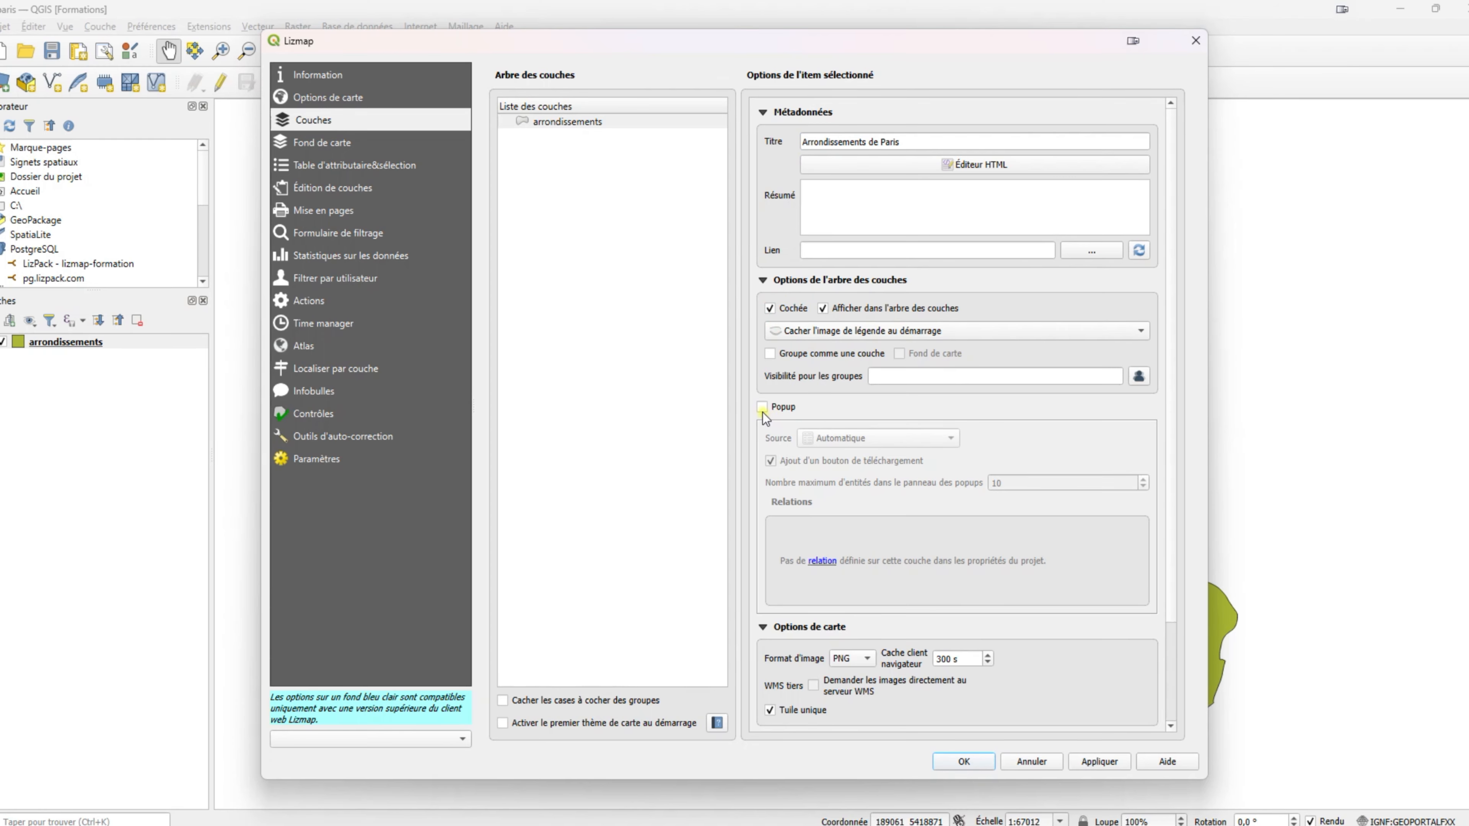
mouse_move(762, 411)
left_click(781, 408)
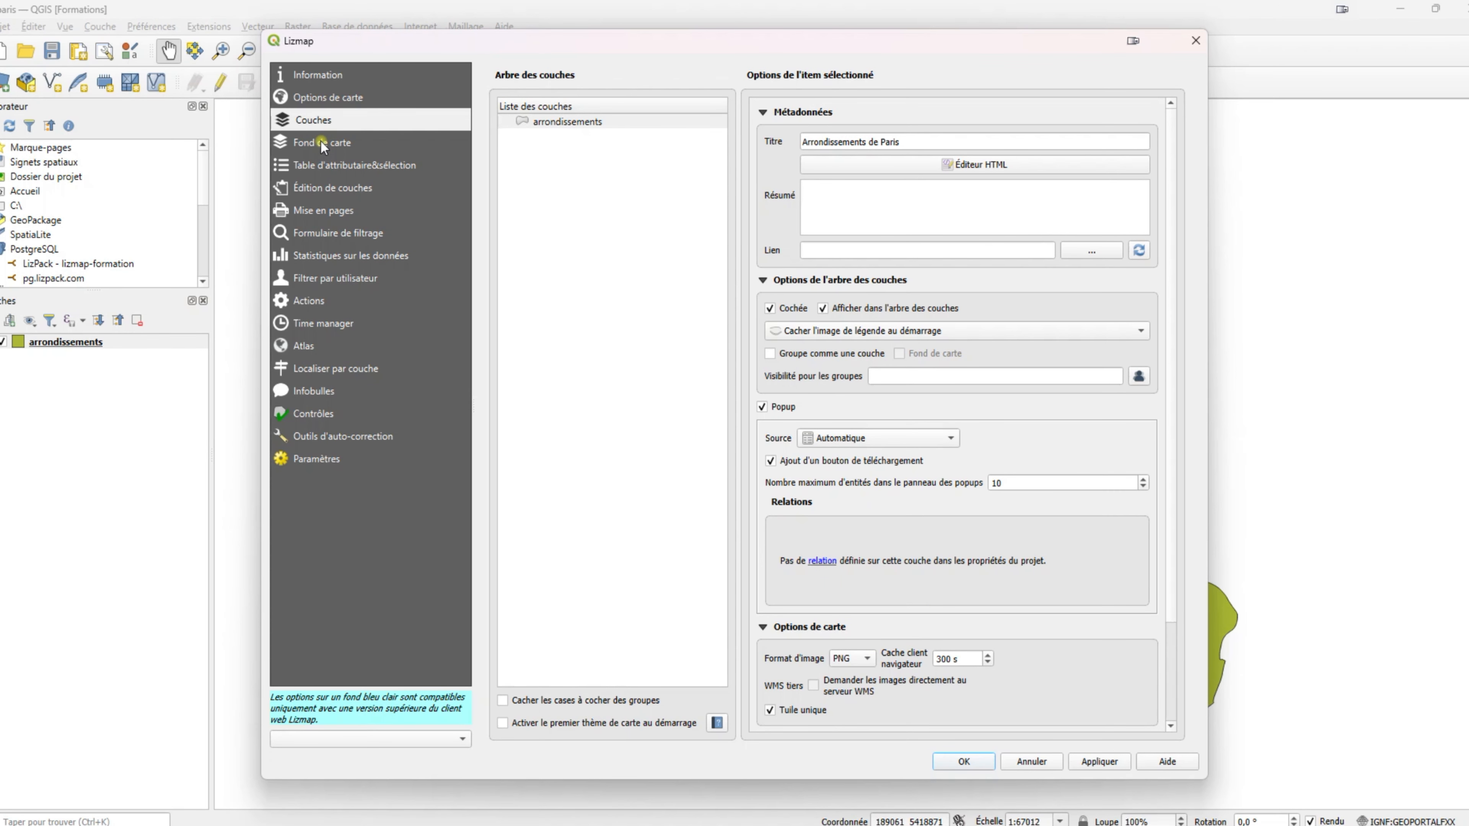
left_click(345, 145)
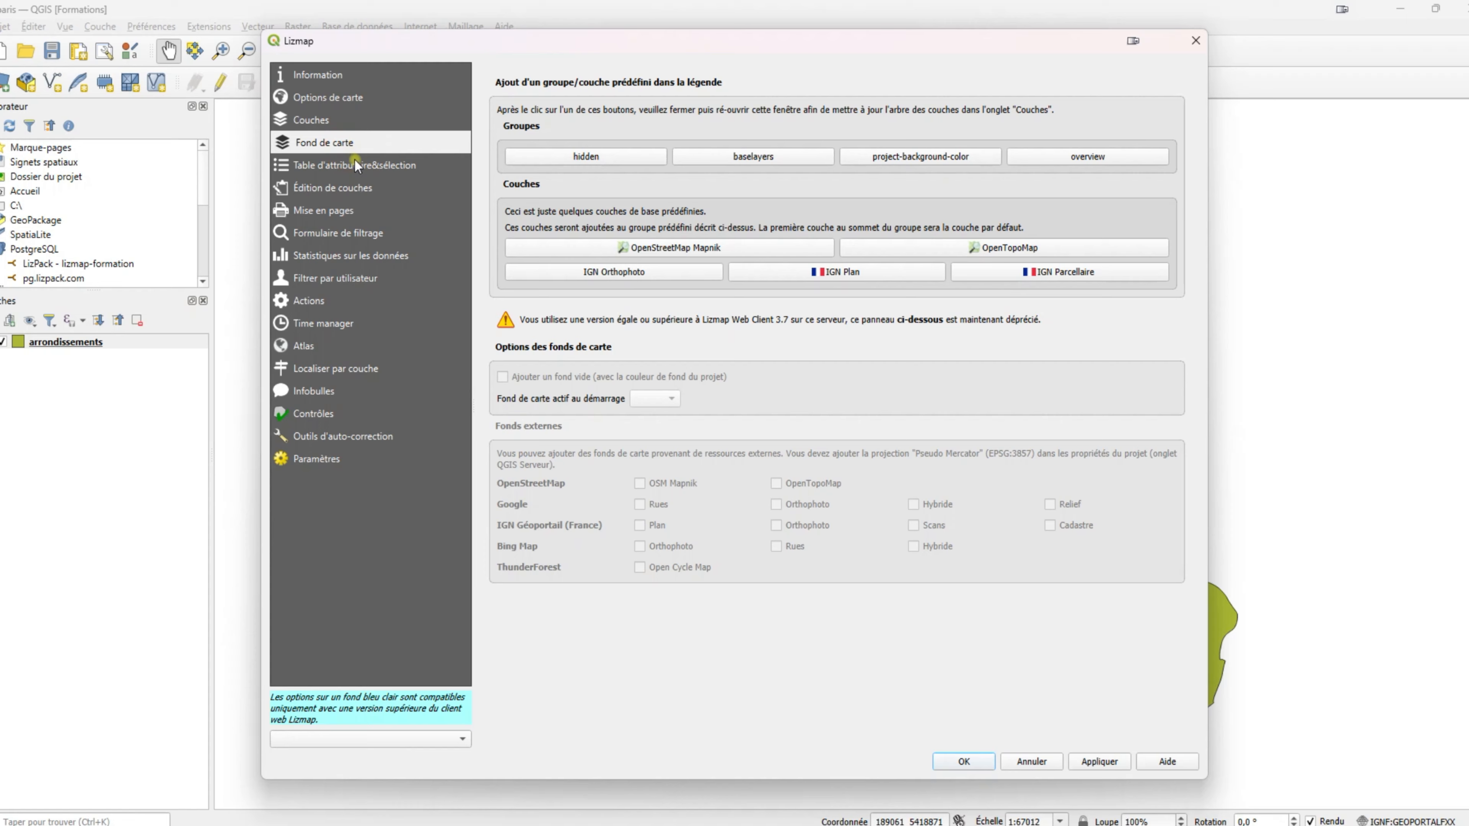
Add OpenTopoMap, OpenStreetMap Mapnik, IGN Plan and IGN Orthophoto basemaps, then apply and close.
left_click(357, 167)
left_click(349, 191)
left_click(347, 166)
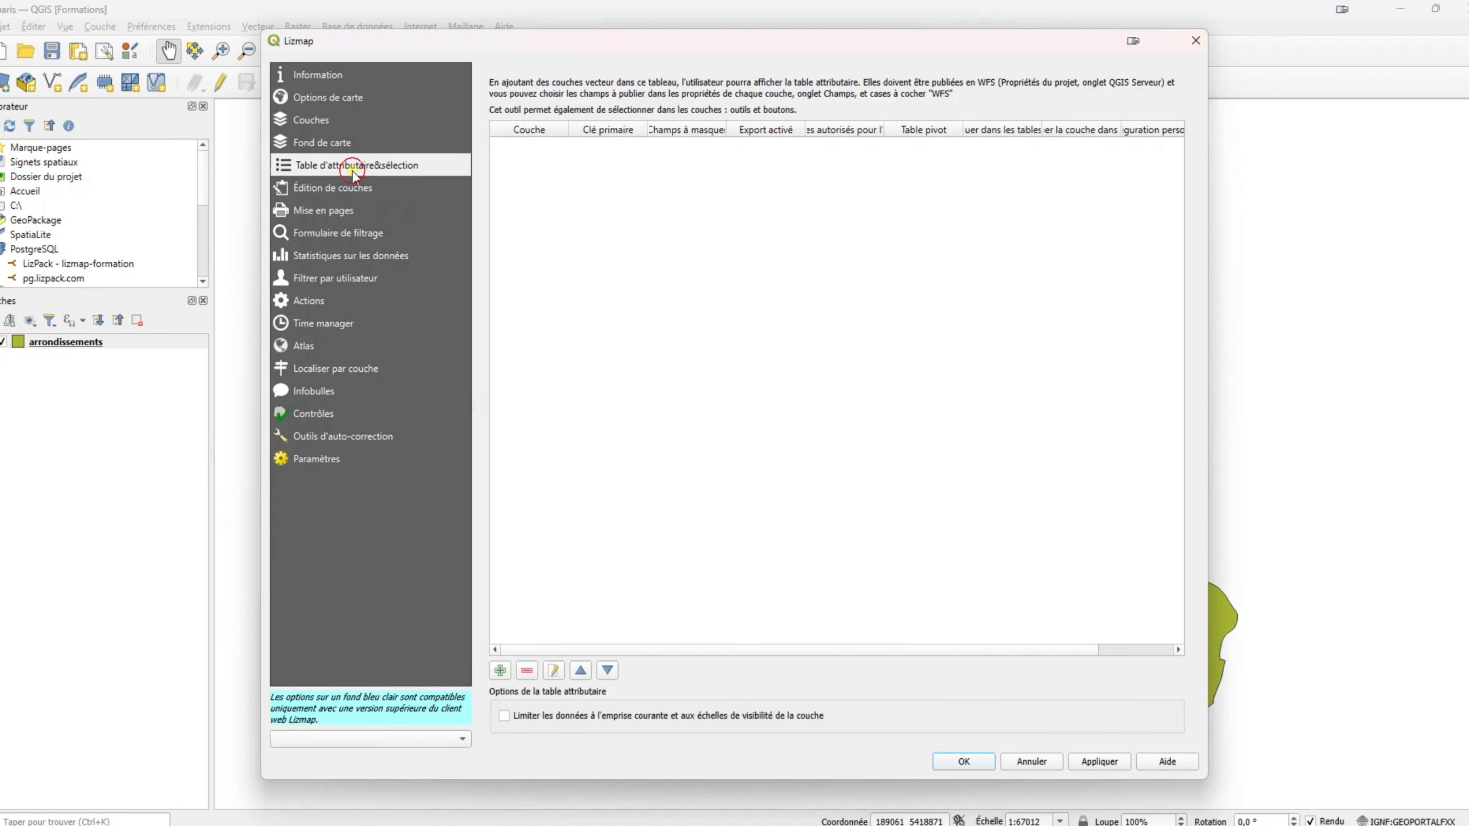
left_click(381, 145)
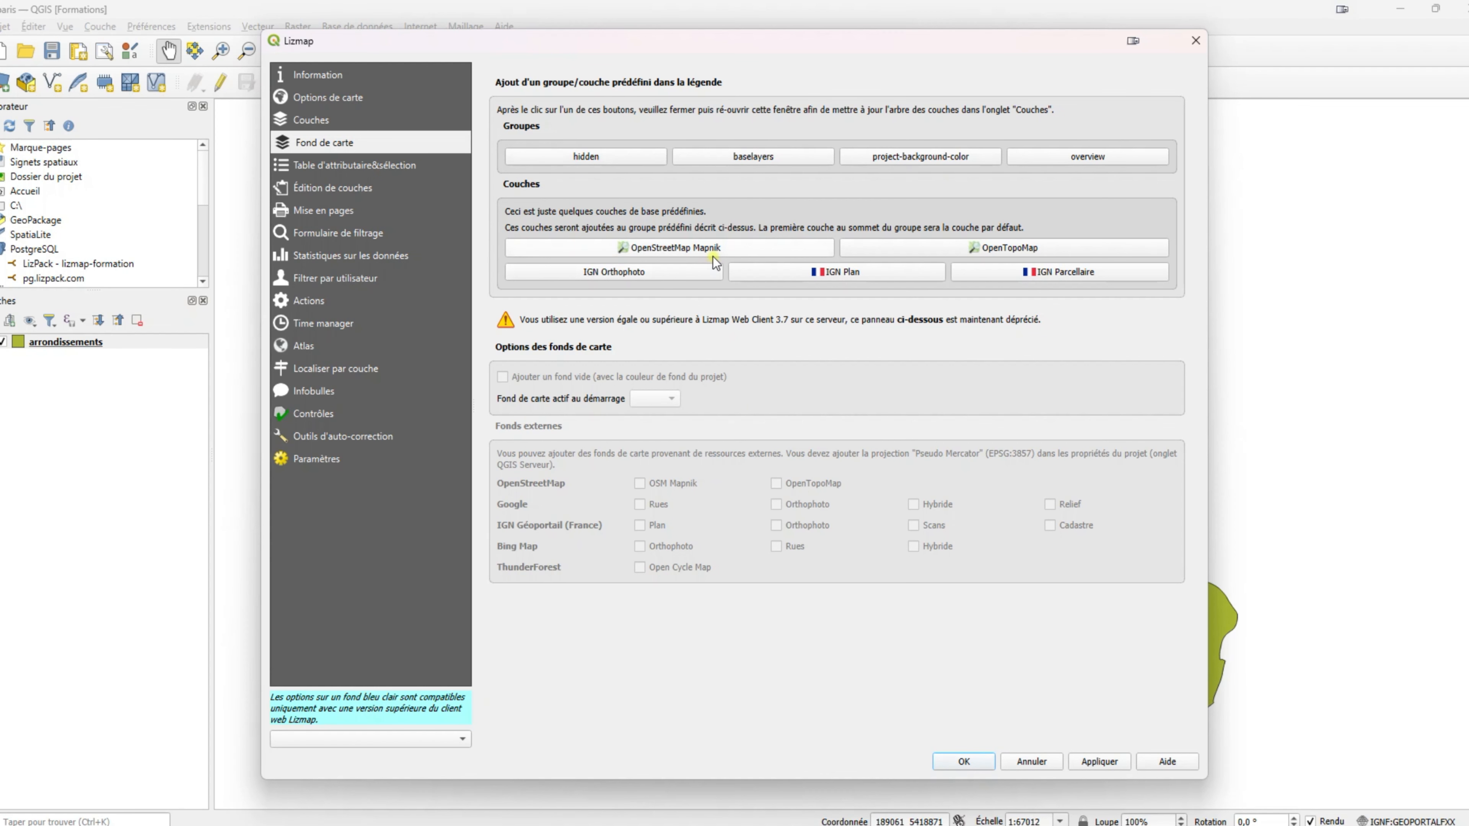
left_click(1039, 249)
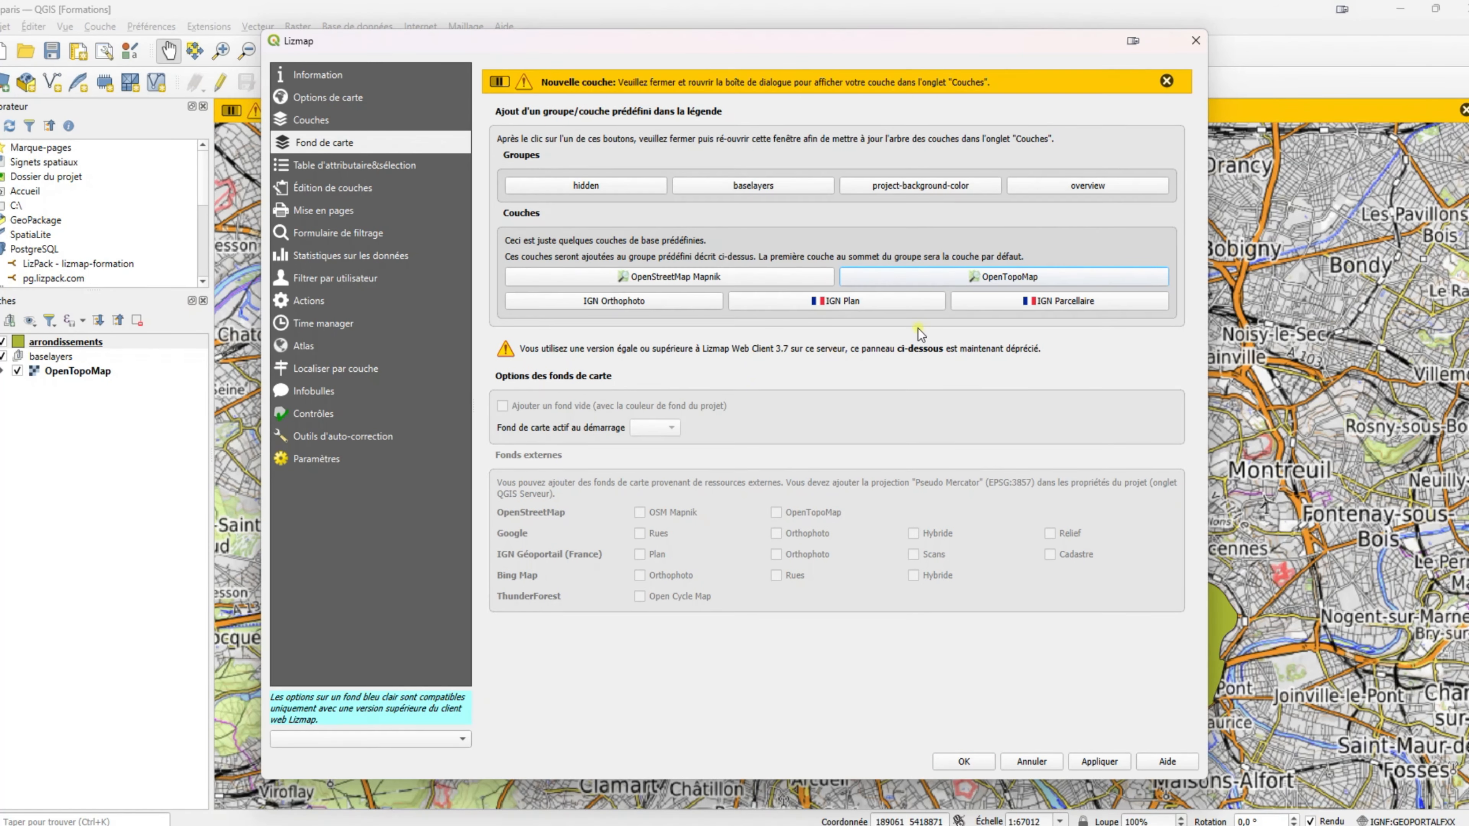
left_click(685, 279)
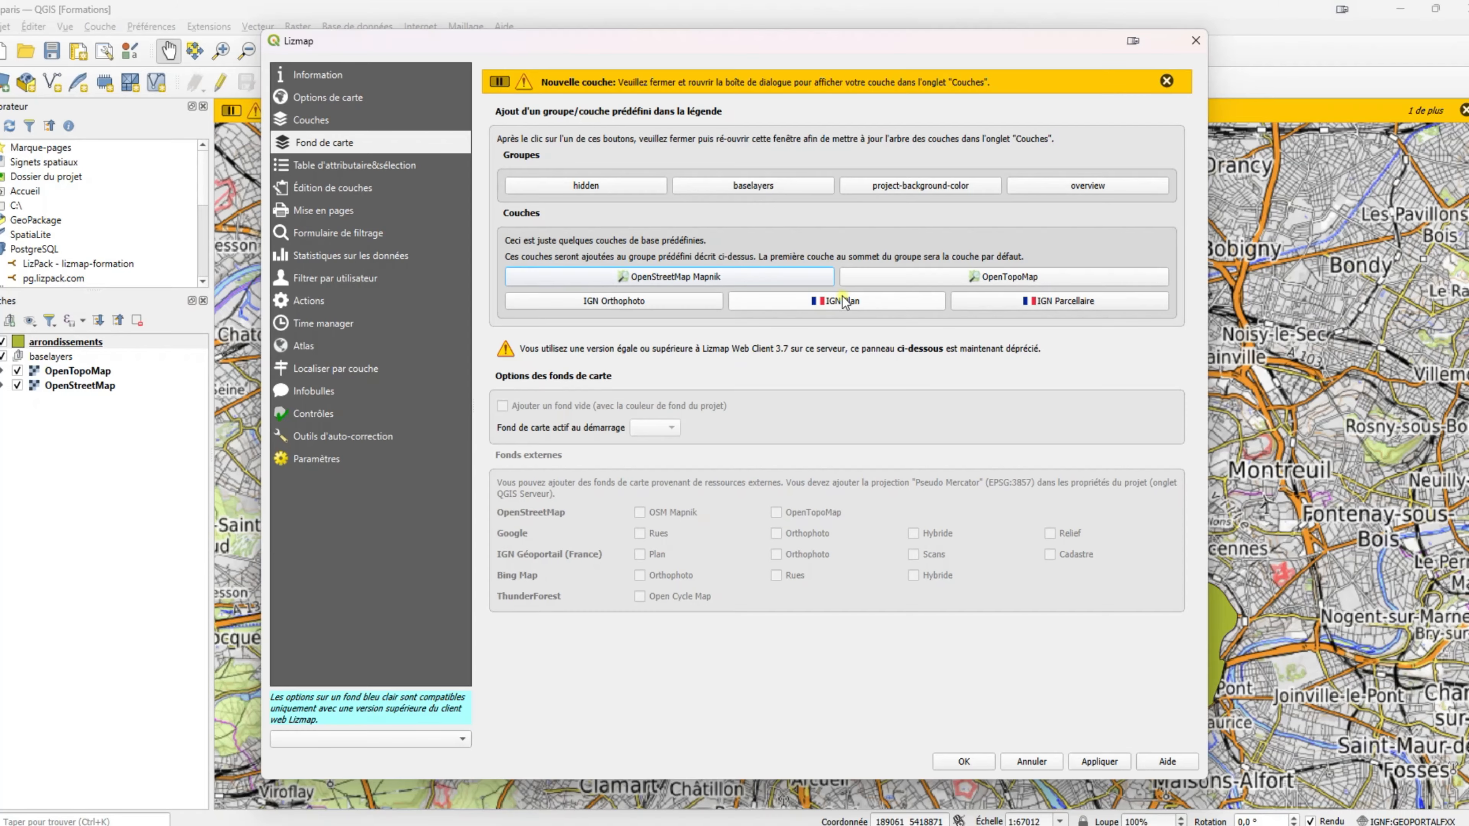
left_click(872, 302)
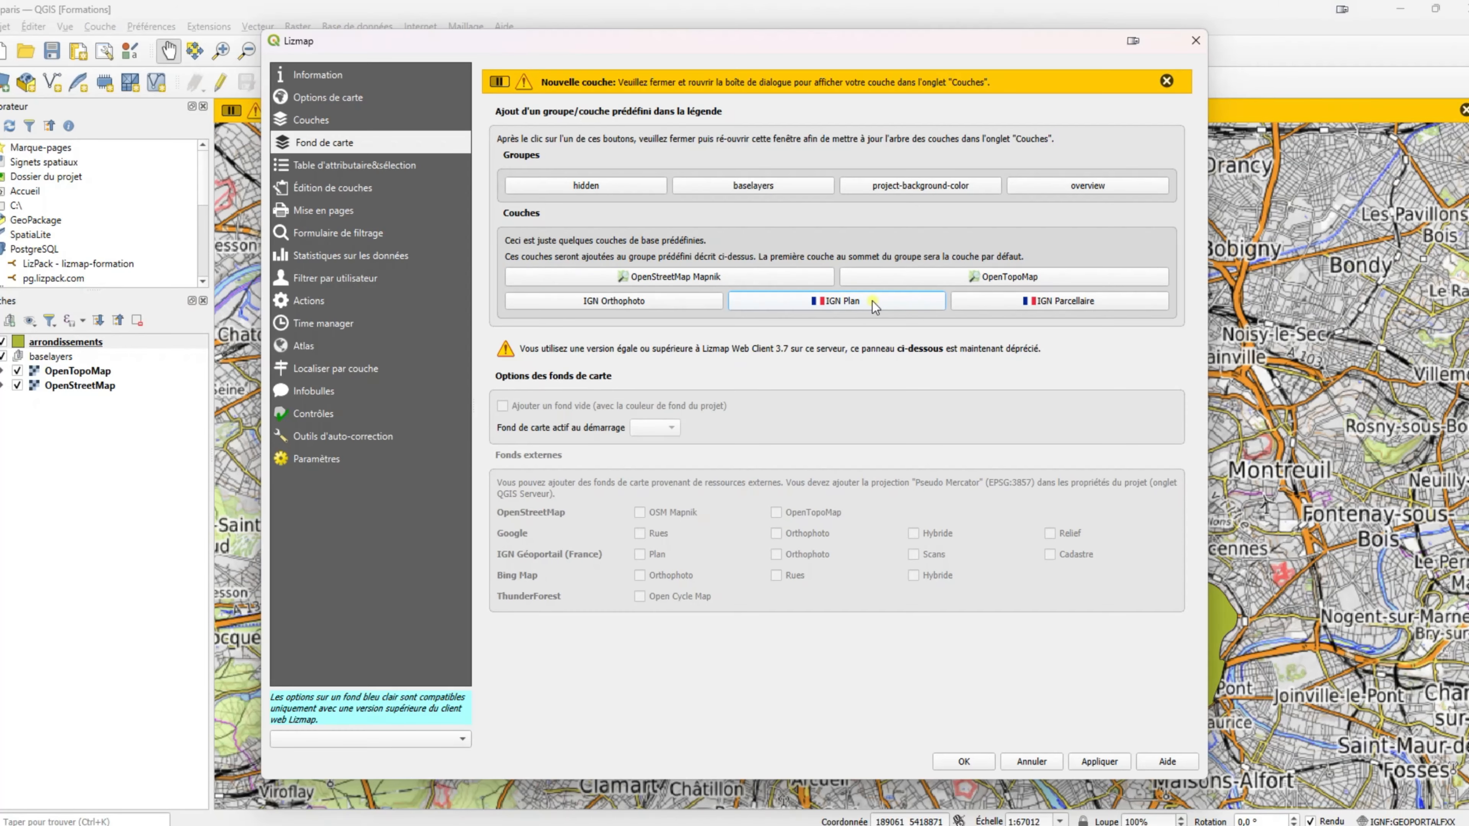
left_click(645, 300)
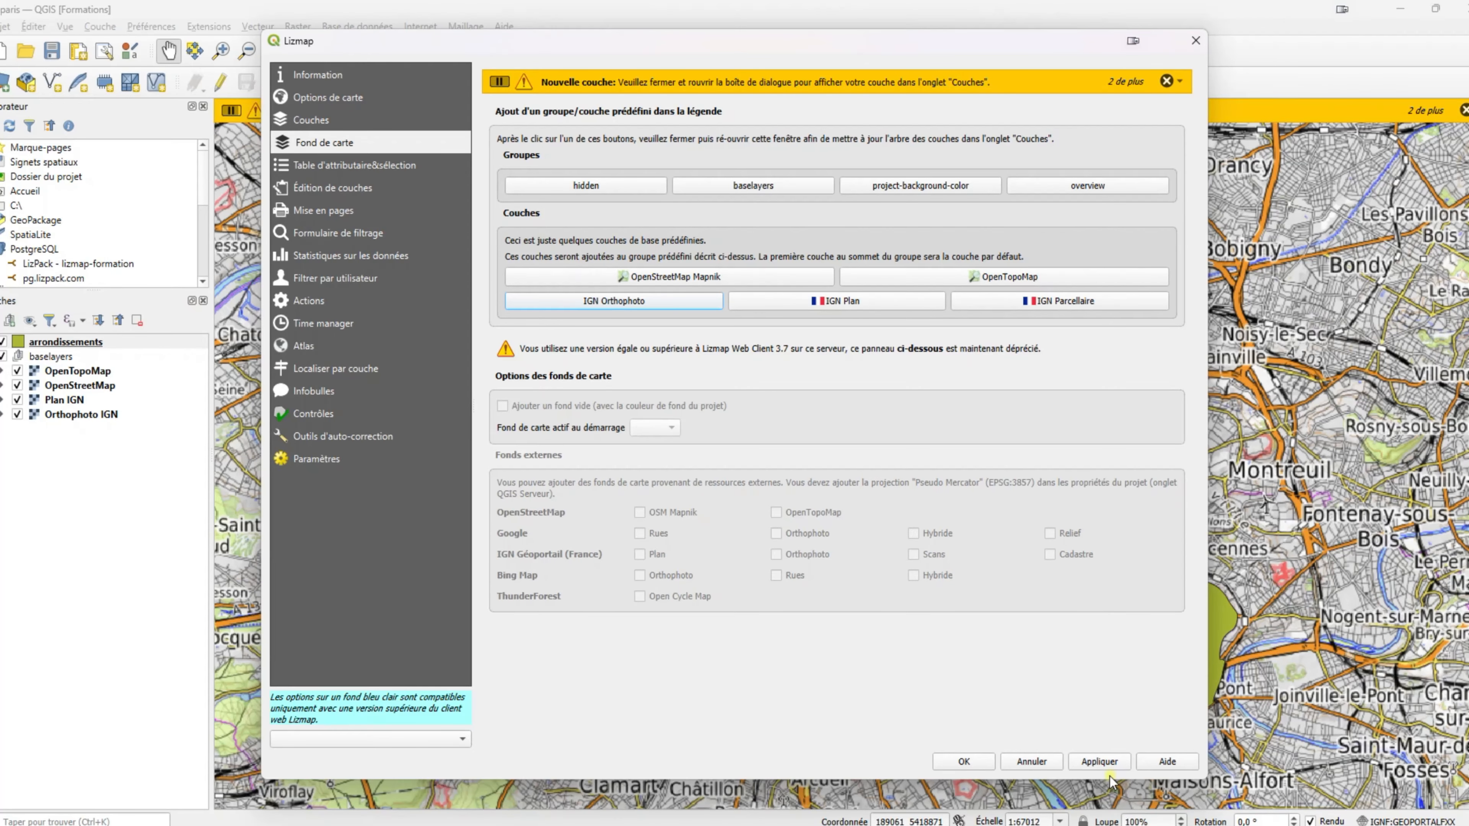
left_click(1103, 764)
left_click(975, 762)
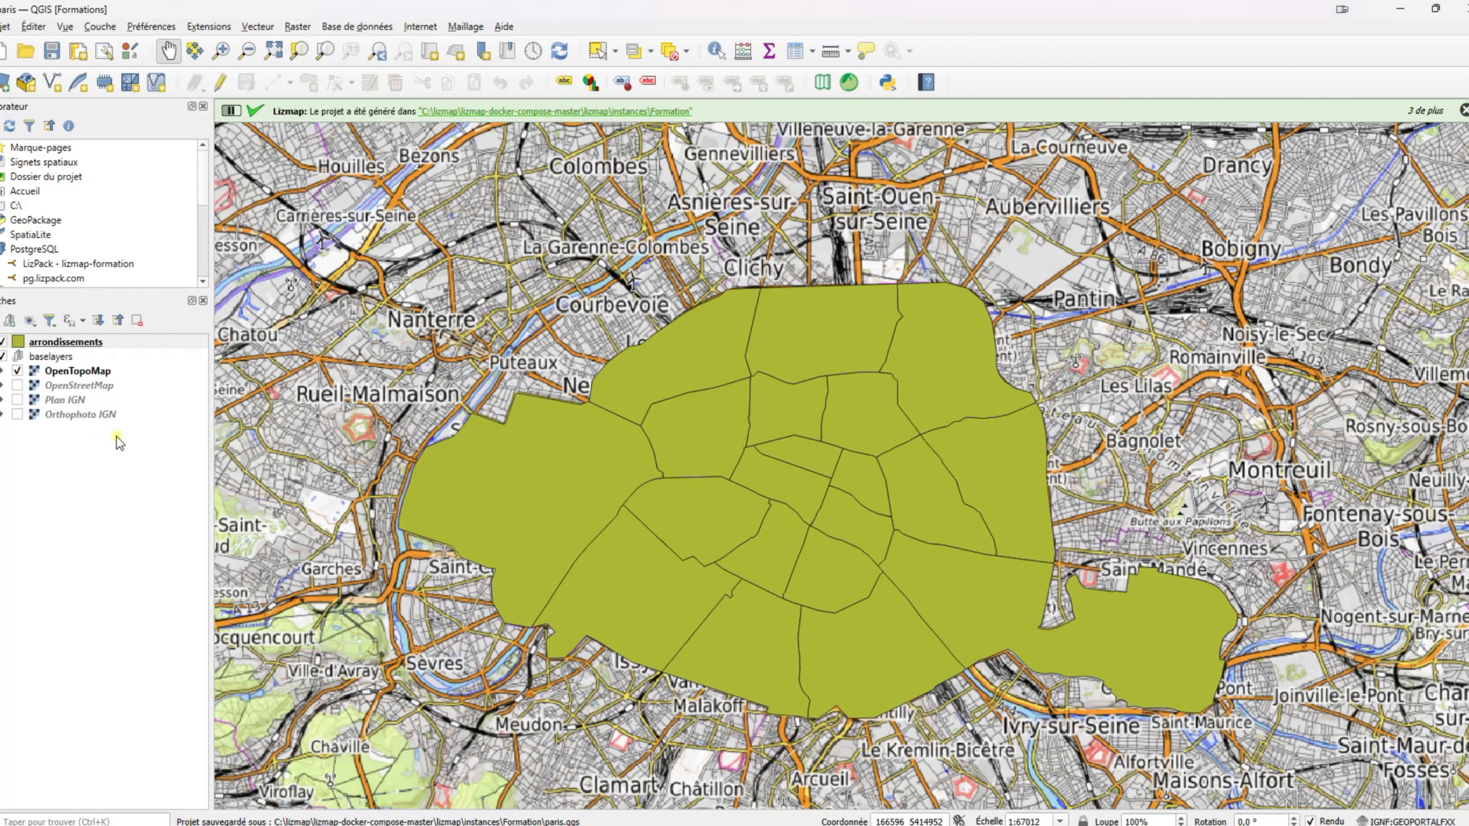
Remove the OpenTopoMap and OpenStreetMap base layers from the project.
left_click(81, 371)
key("Delete")
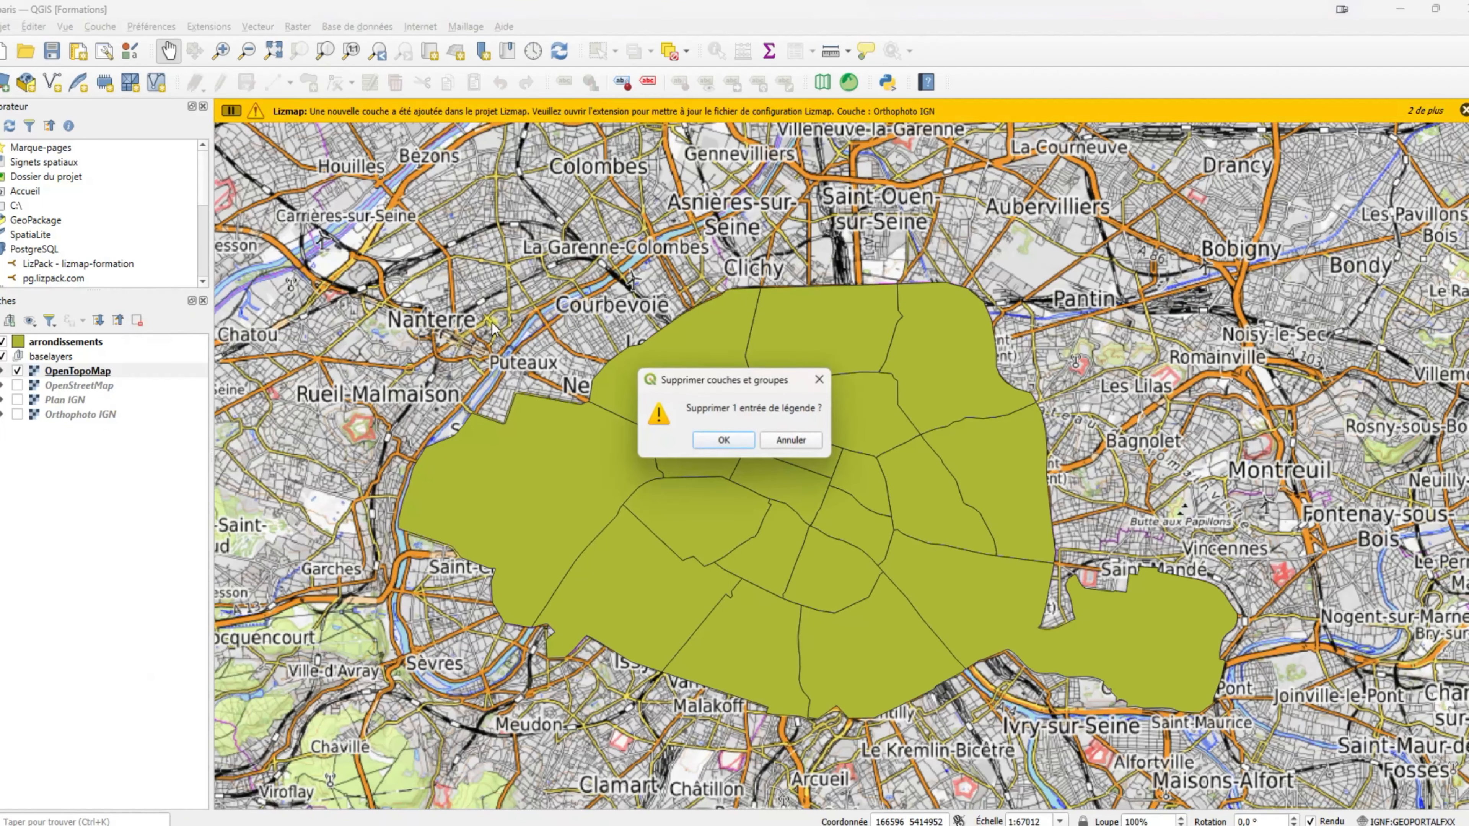
left_click(723, 440)
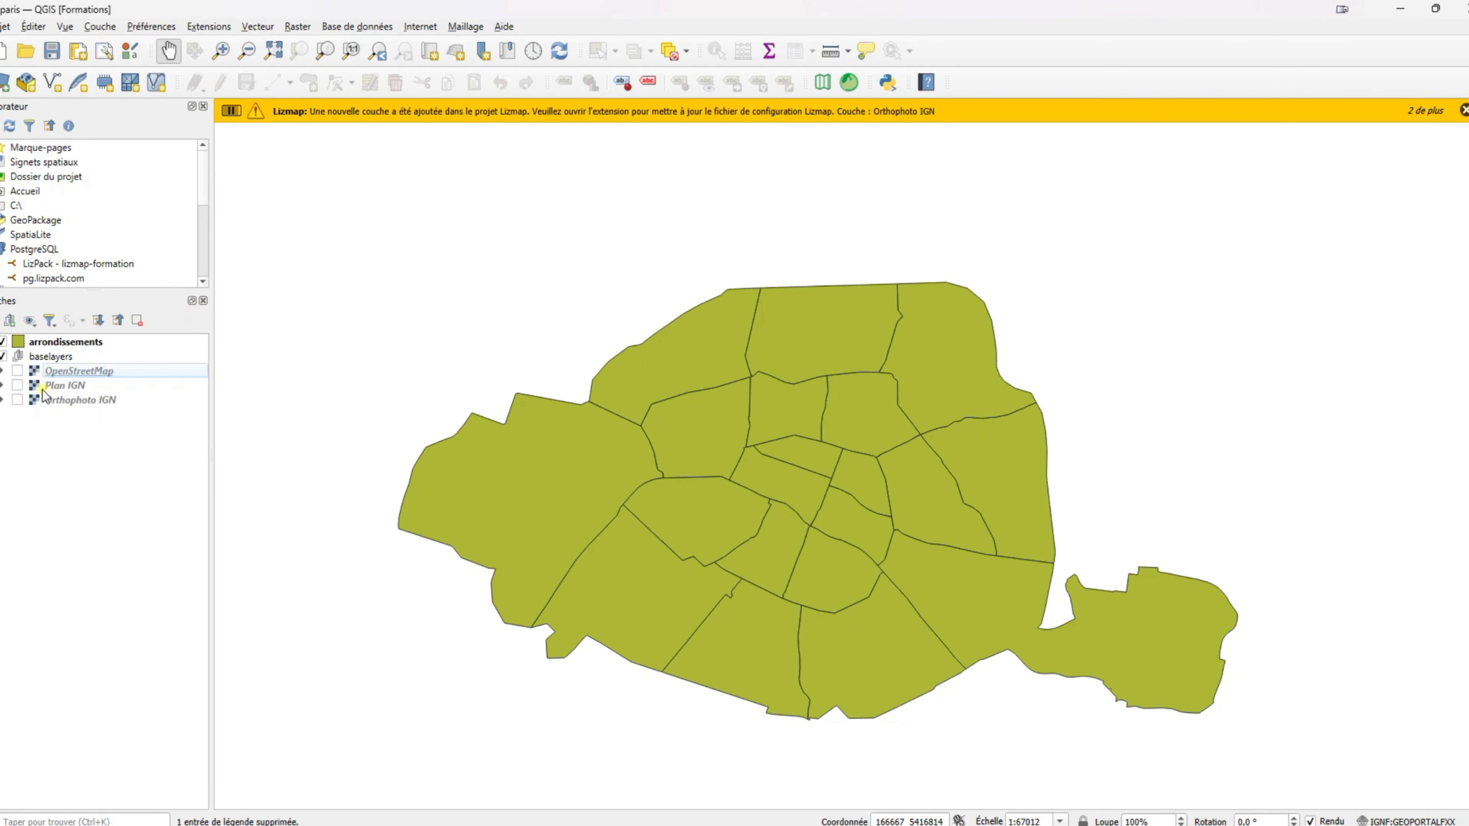
left_click(18, 371)
left_click(87, 371)
left_click(137, 321)
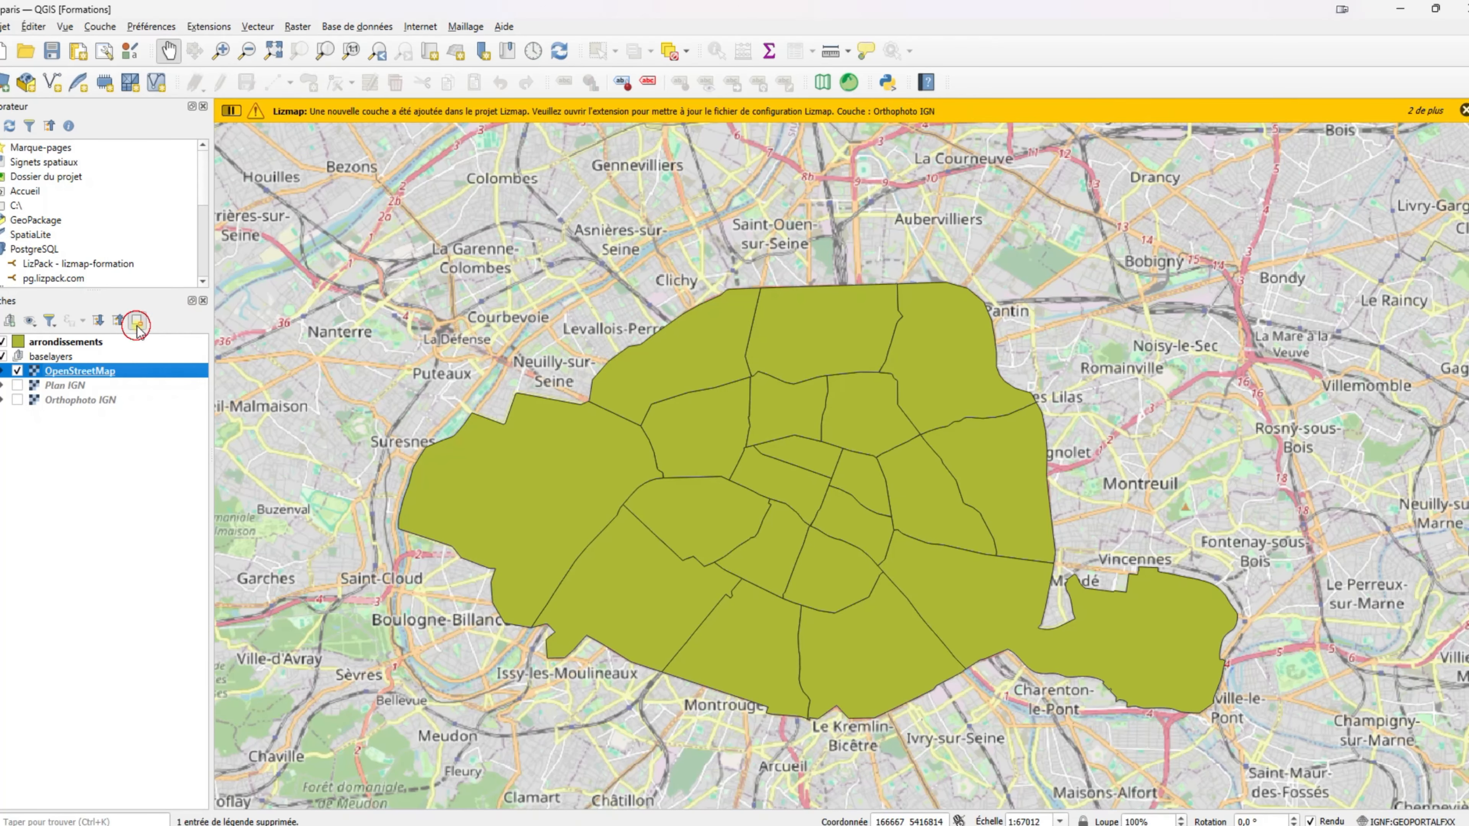
left_click(723, 440)
Remove the Plan IGN base layer, leaving Orthophoto IGN displayed.
left_click(17, 372)
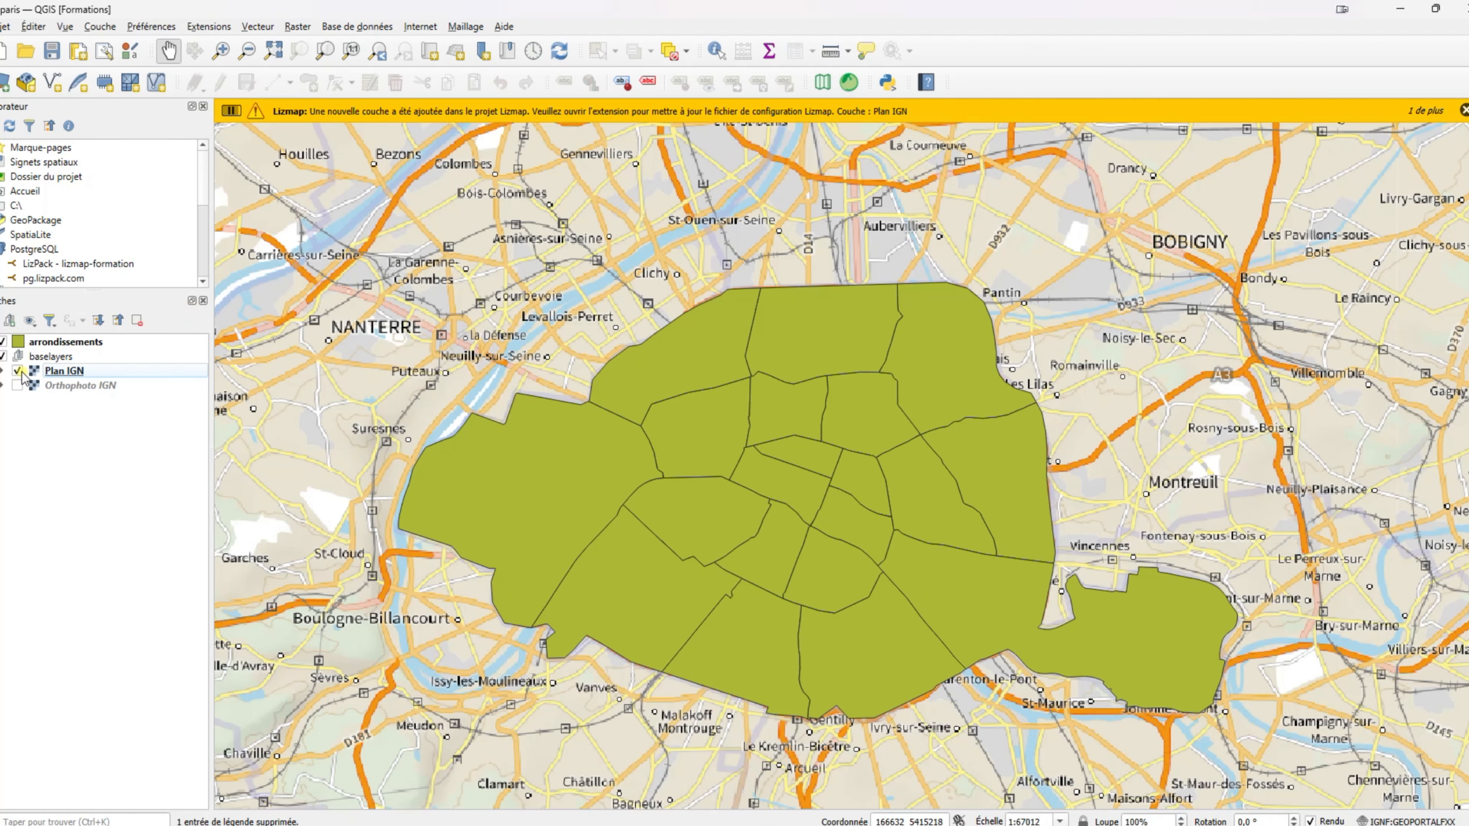
left_click(17, 386)
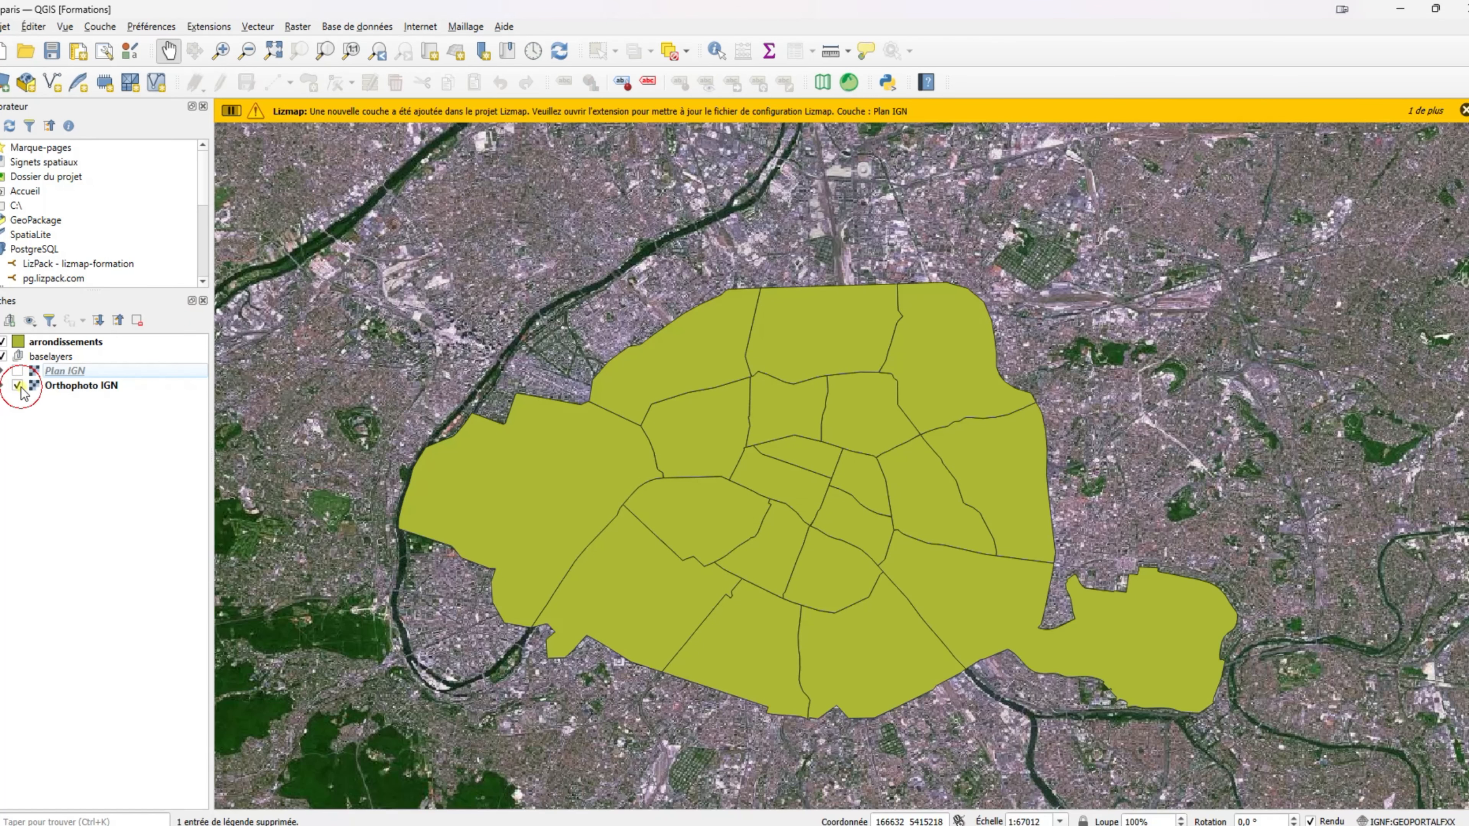
left_click(81, 375)
left_click(139, 321)
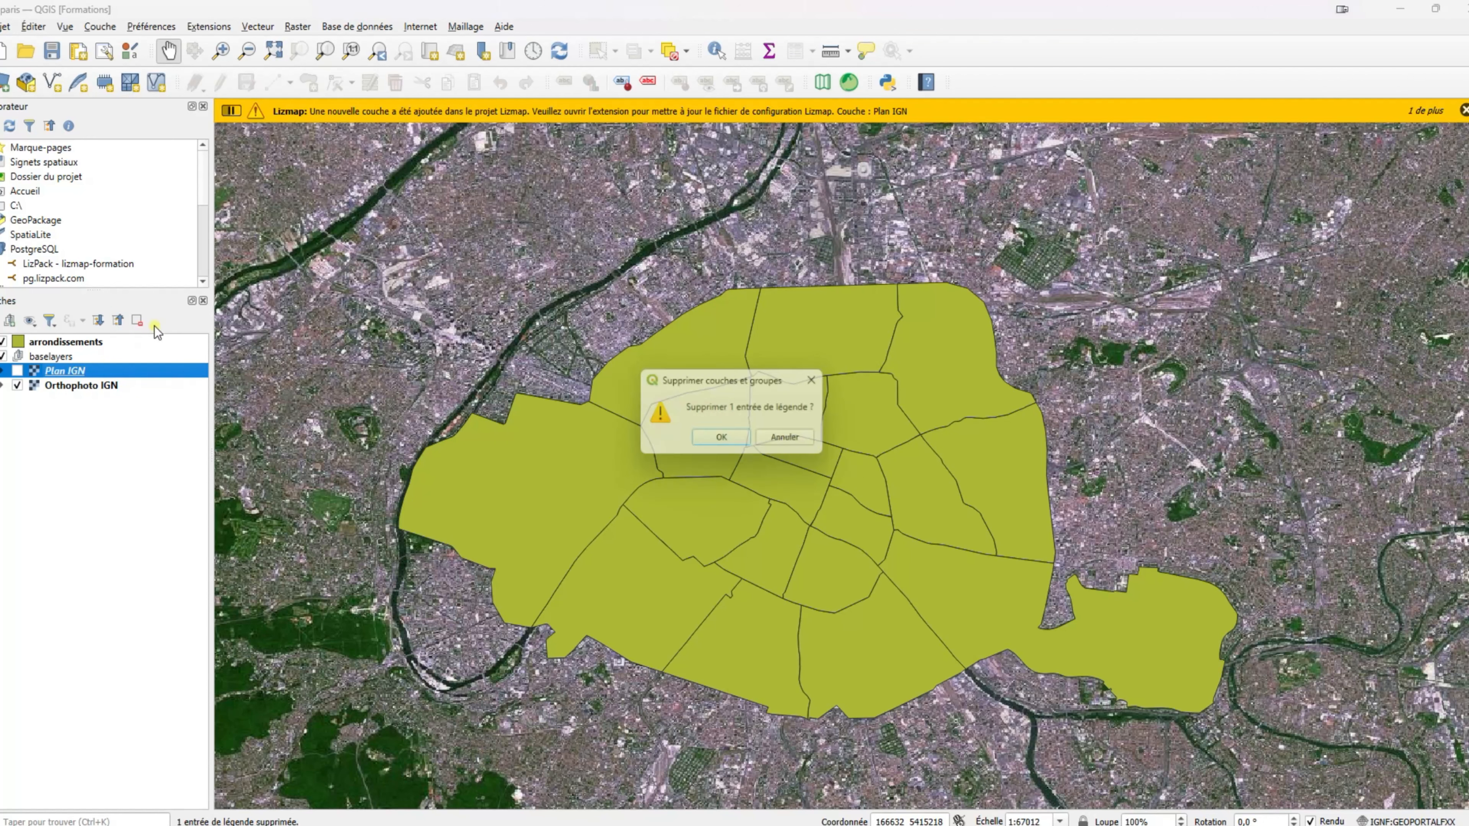
left_click(721, 437)
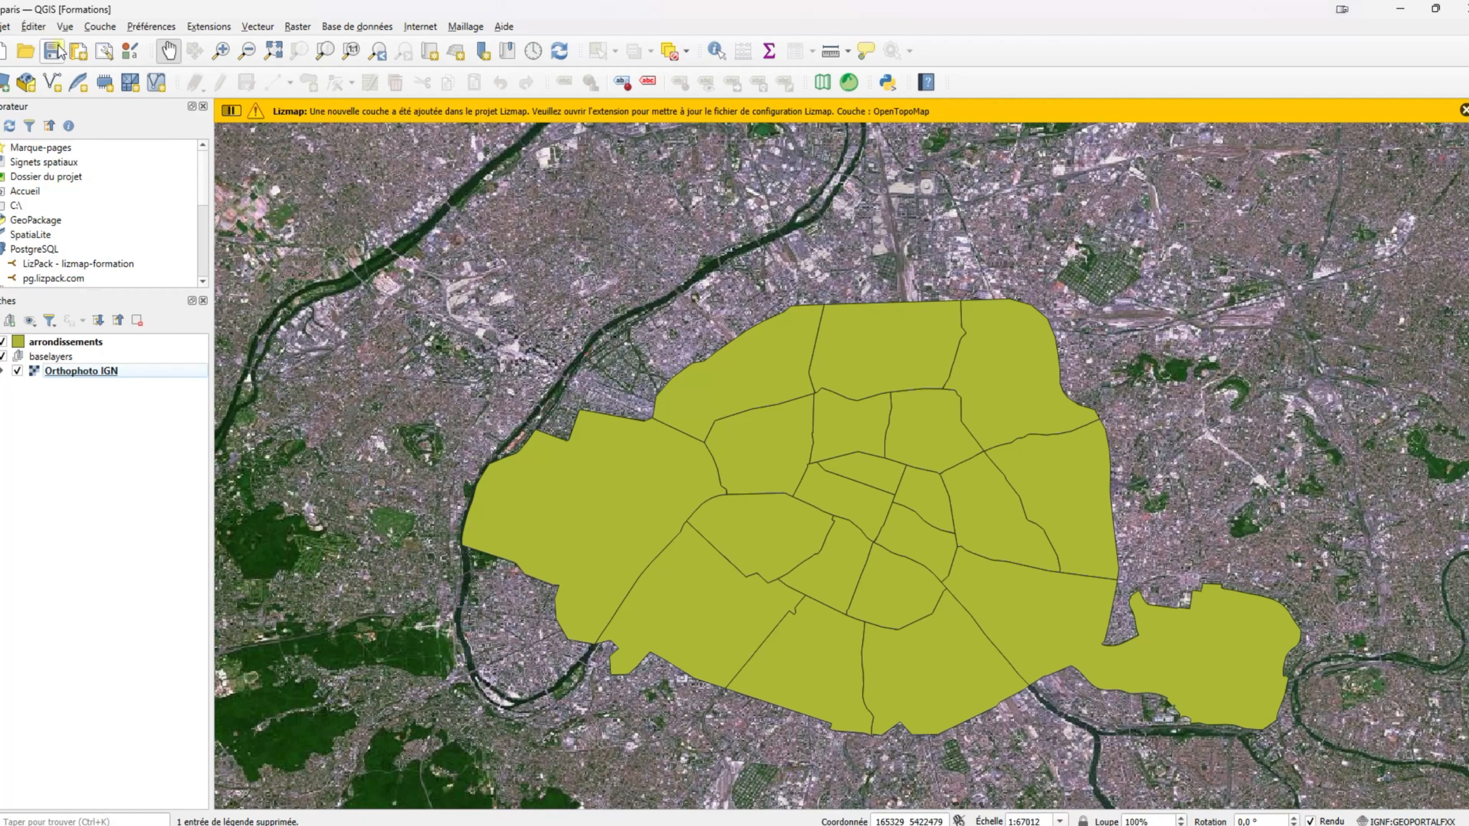
Save the Paris project and collapse the baselayers group.
left_click(58, 53)
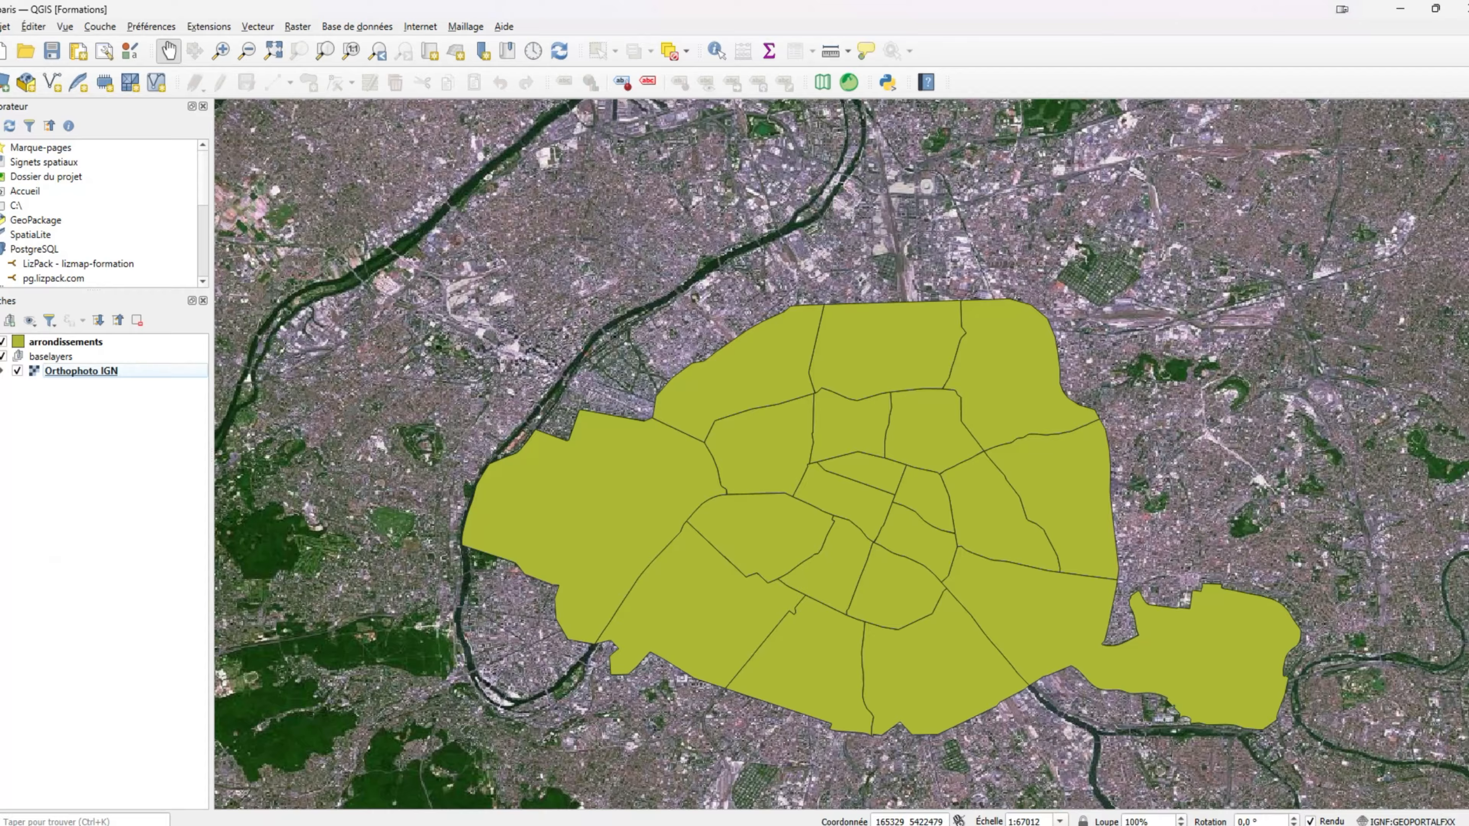
left_click(1, 355)
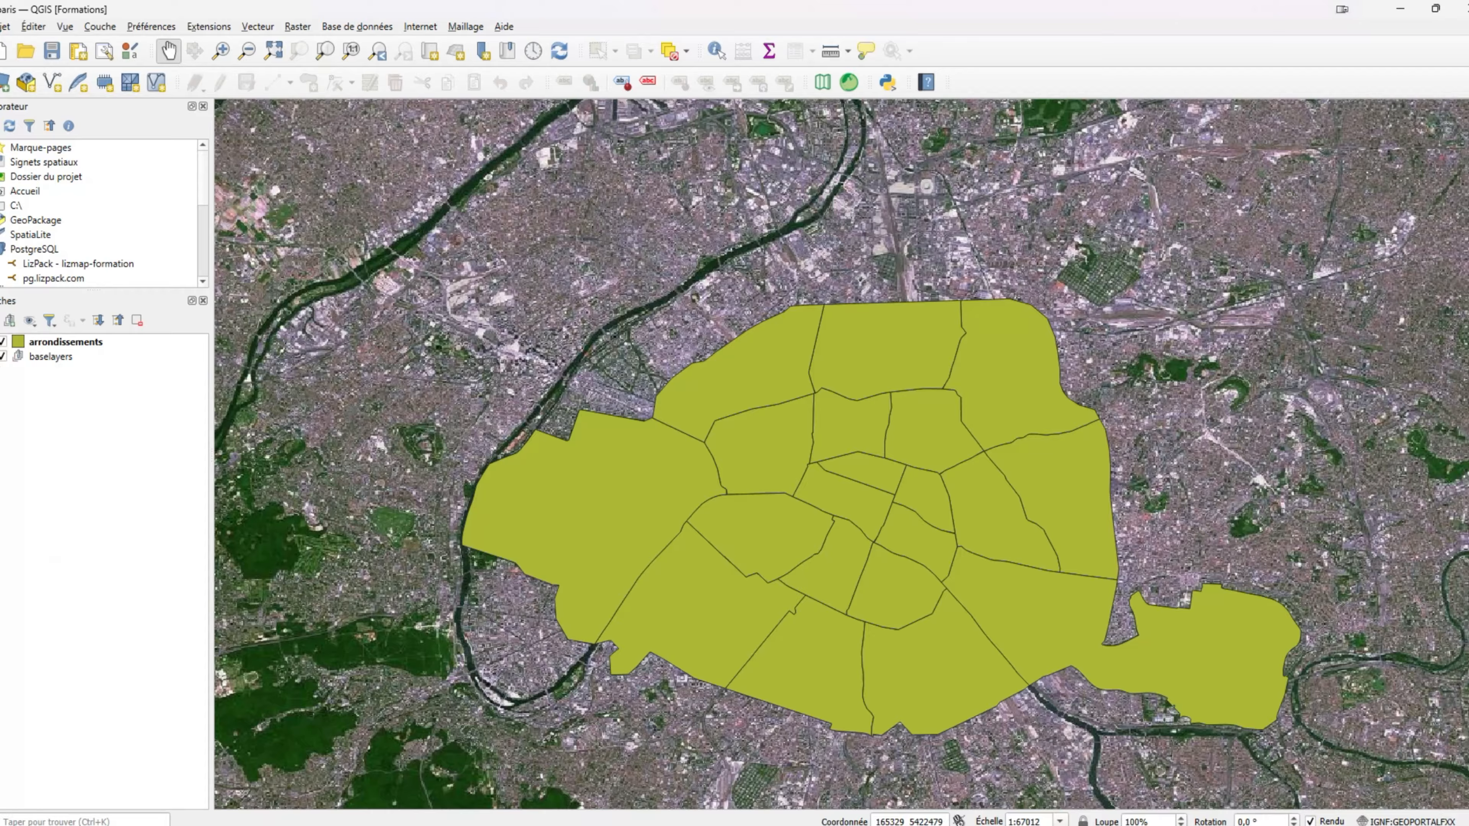
left_click(56, 344)
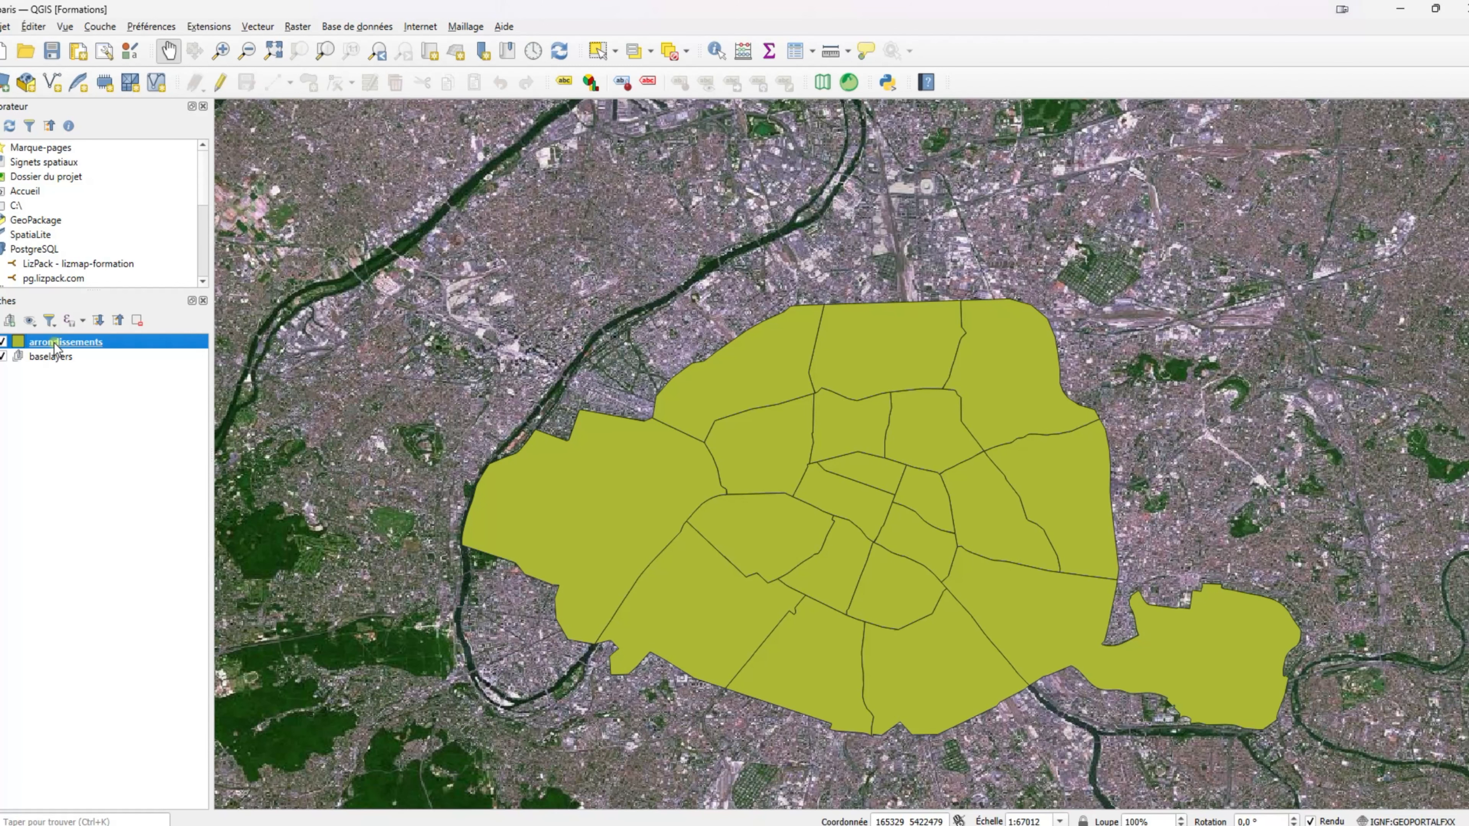
Re-save the Paris project with arrondissements over the Orthophoto IGN basemap, recentring the map on Paris.
left_click(52, 55)
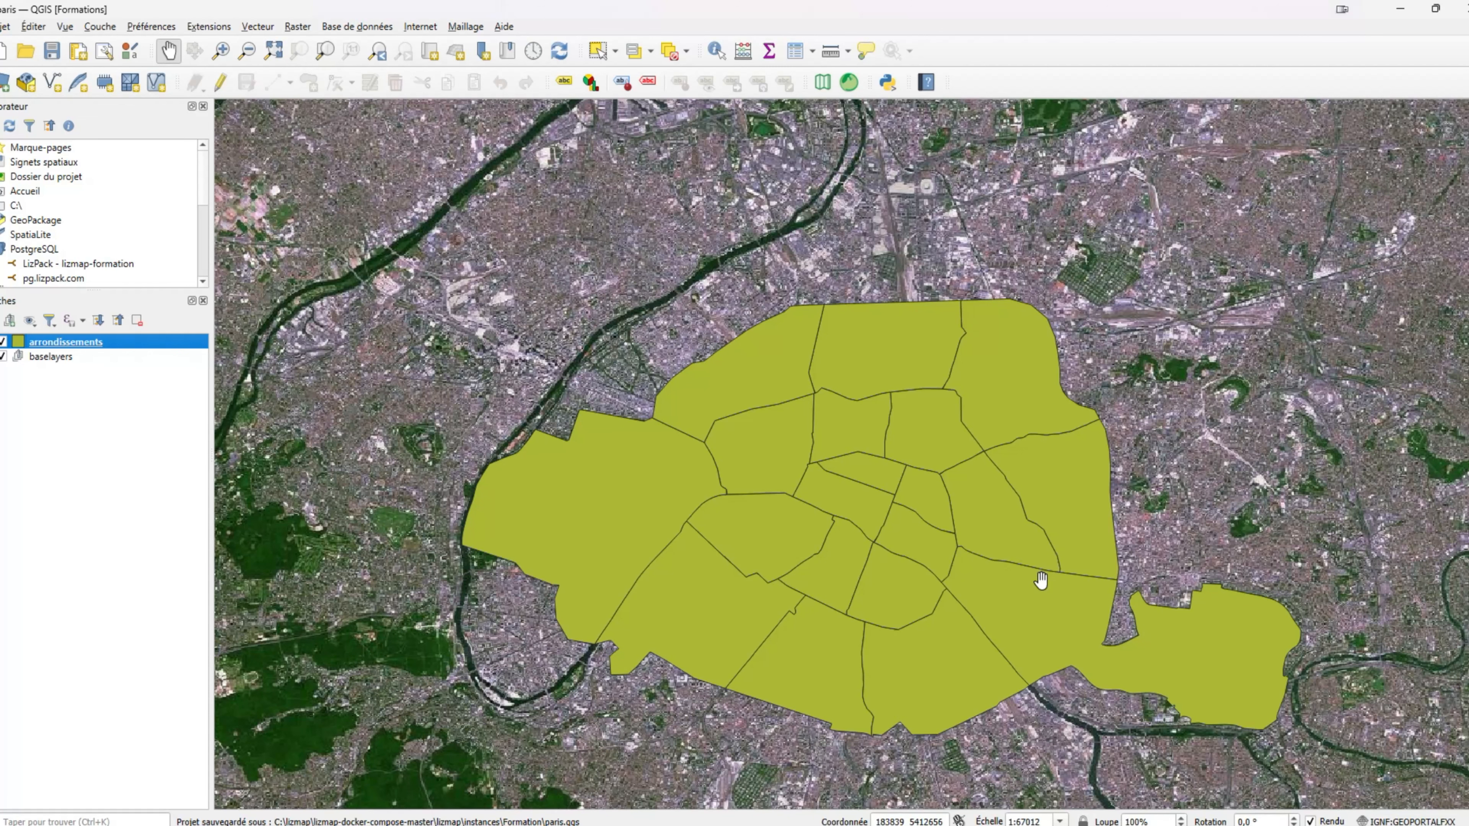
left_click_drag(992, 608, 960, 551)
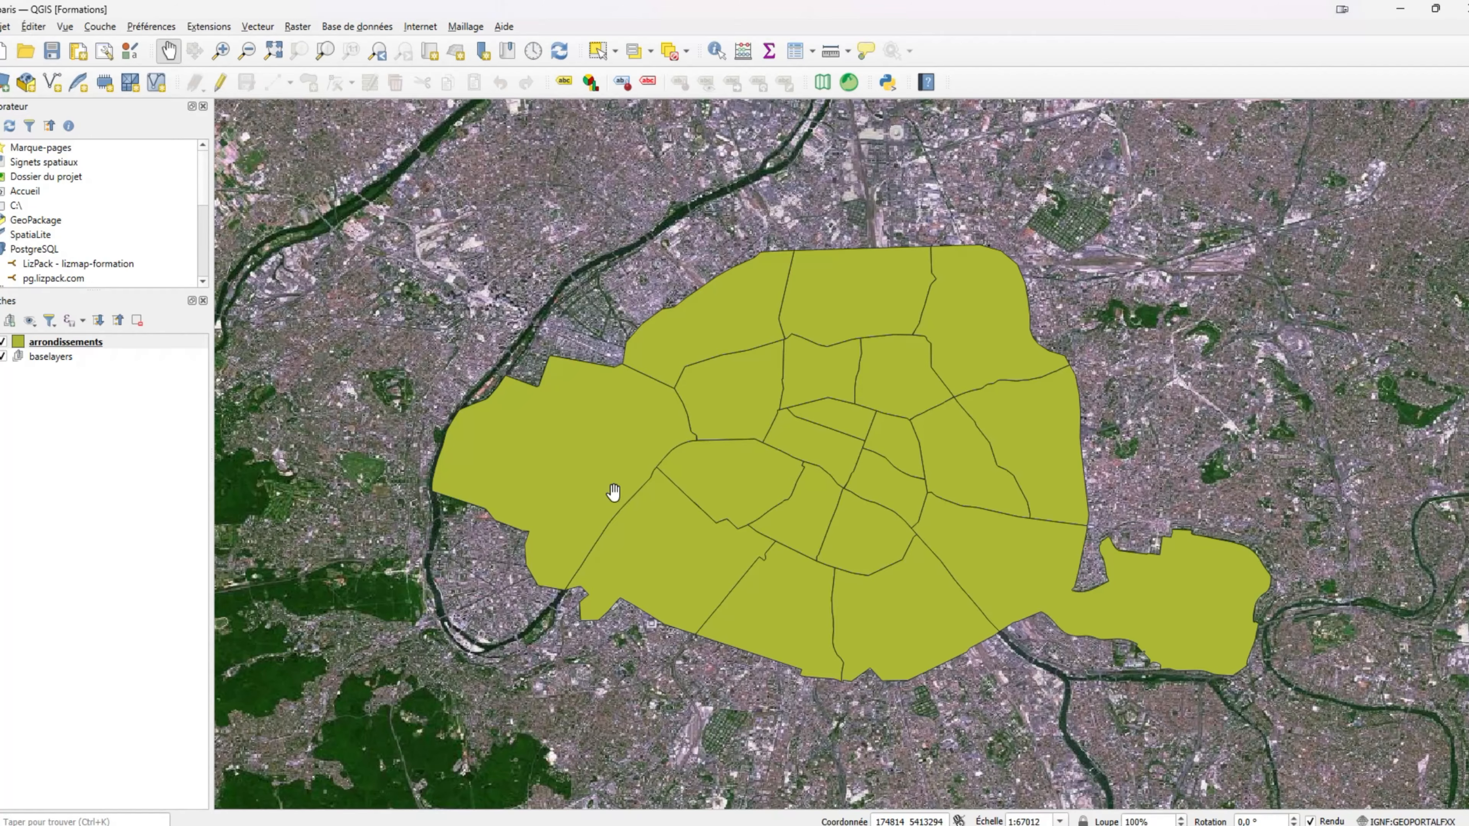
mouse_move(962, 825)
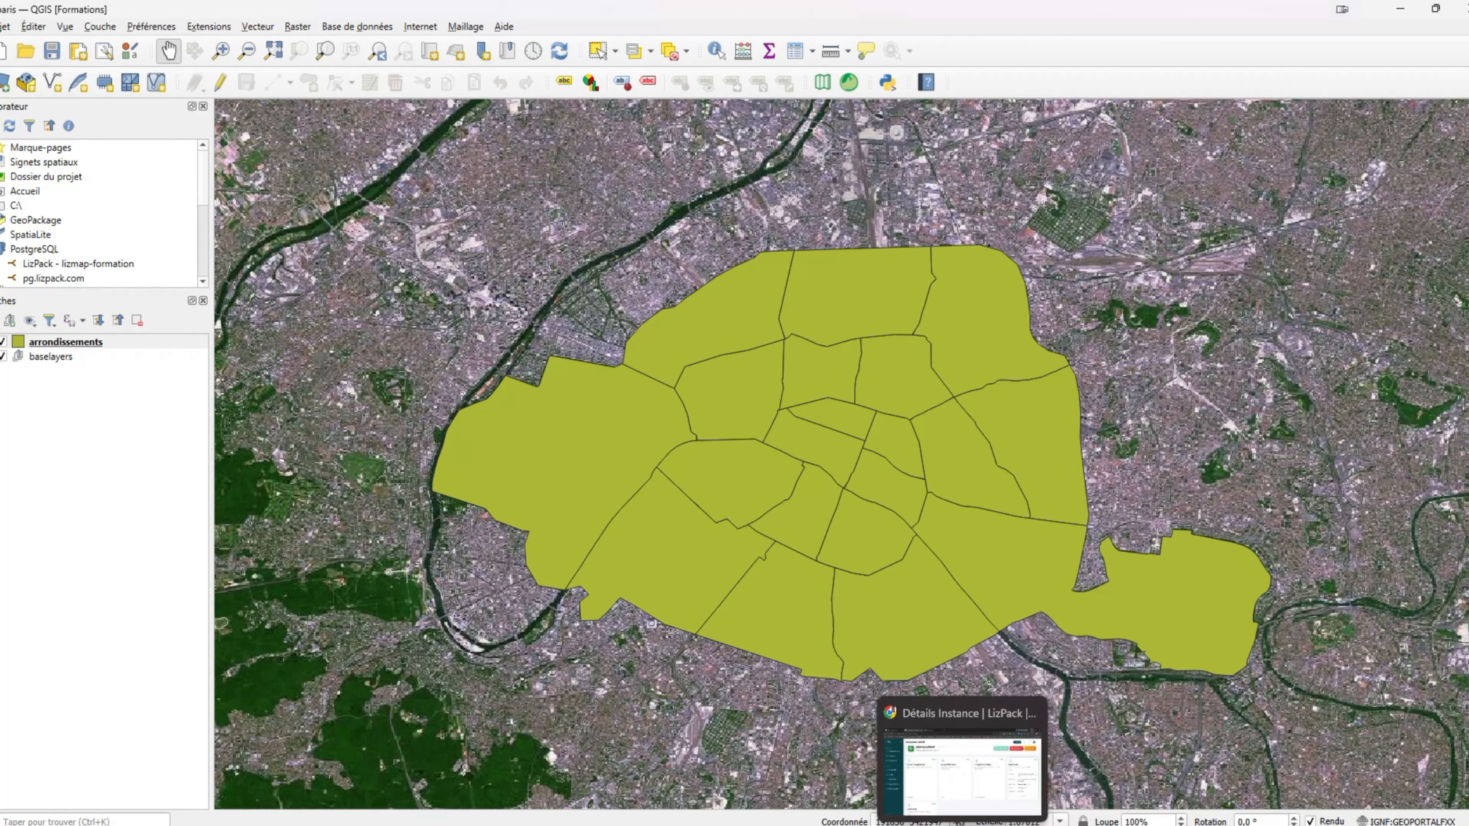
In Chrome, go to the LizPack Tableau de bord and view the demoyoutube instance details.
left_click(970, 780)
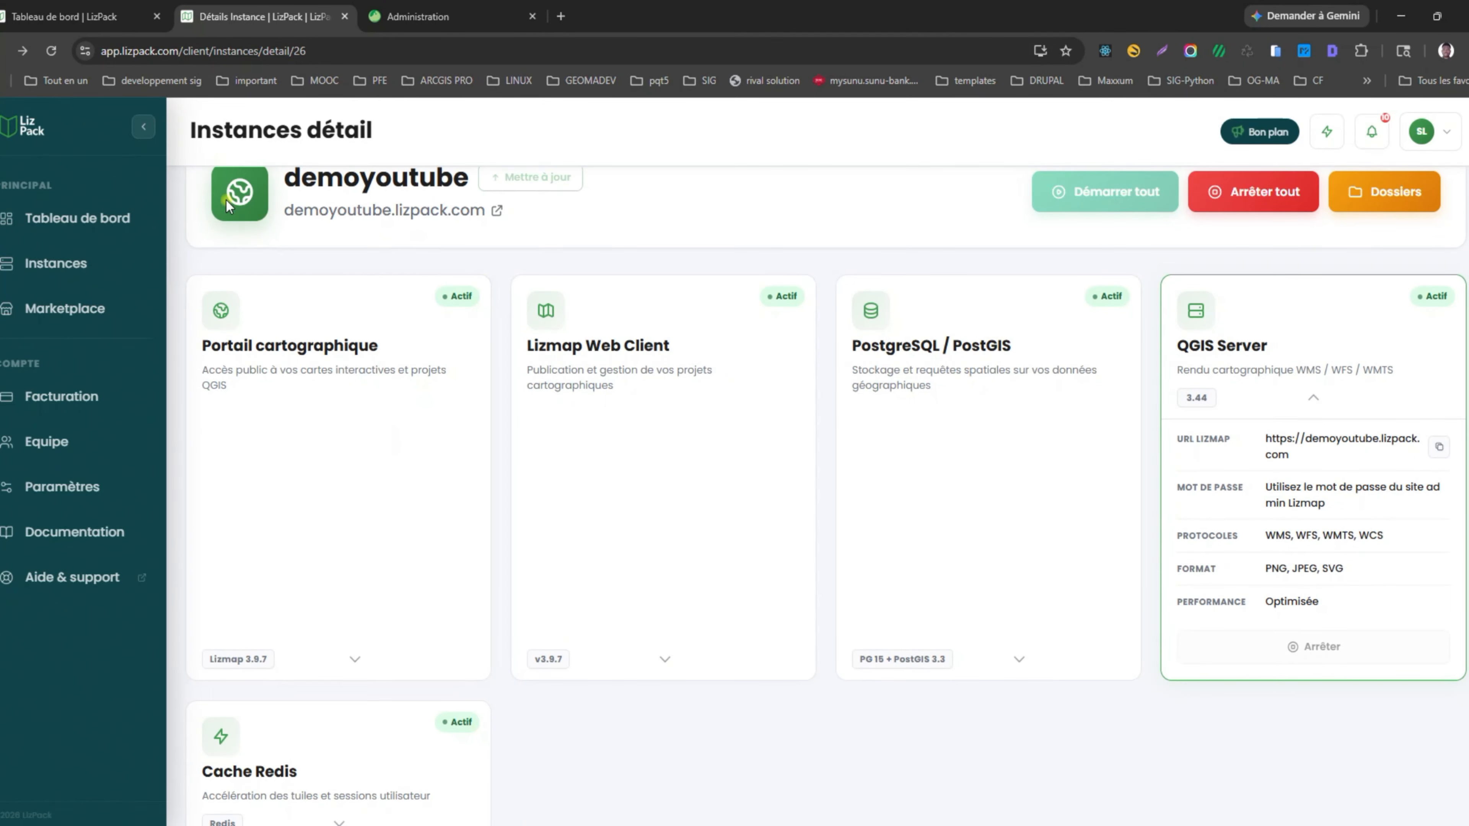
left_click_drag(169, 57, 209, 56)
left_click(858, 580)
scroll(350, 548, "up", 1)
scroll(350, 548, "up", 2)
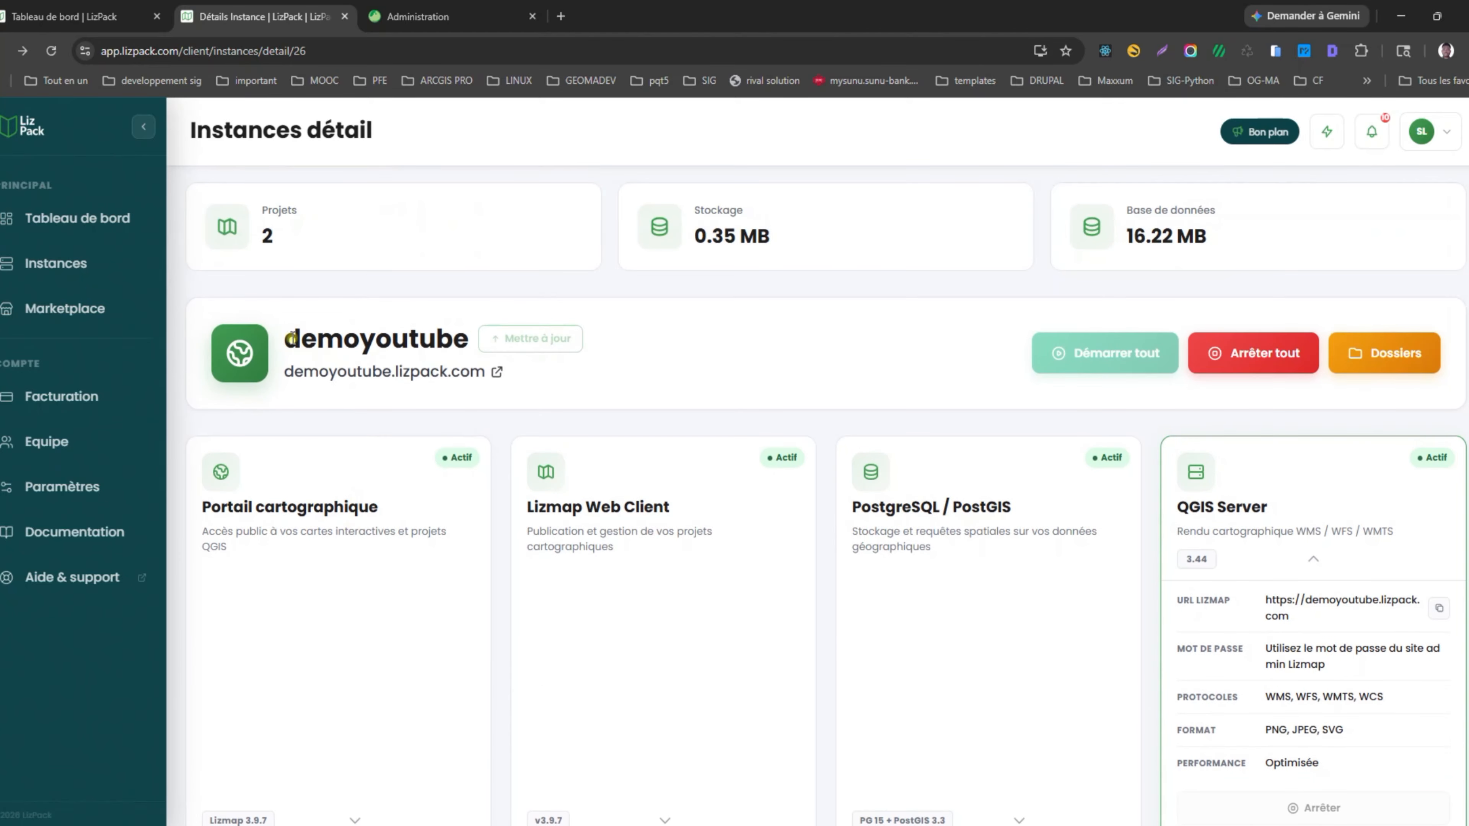
left_click(113, 218)
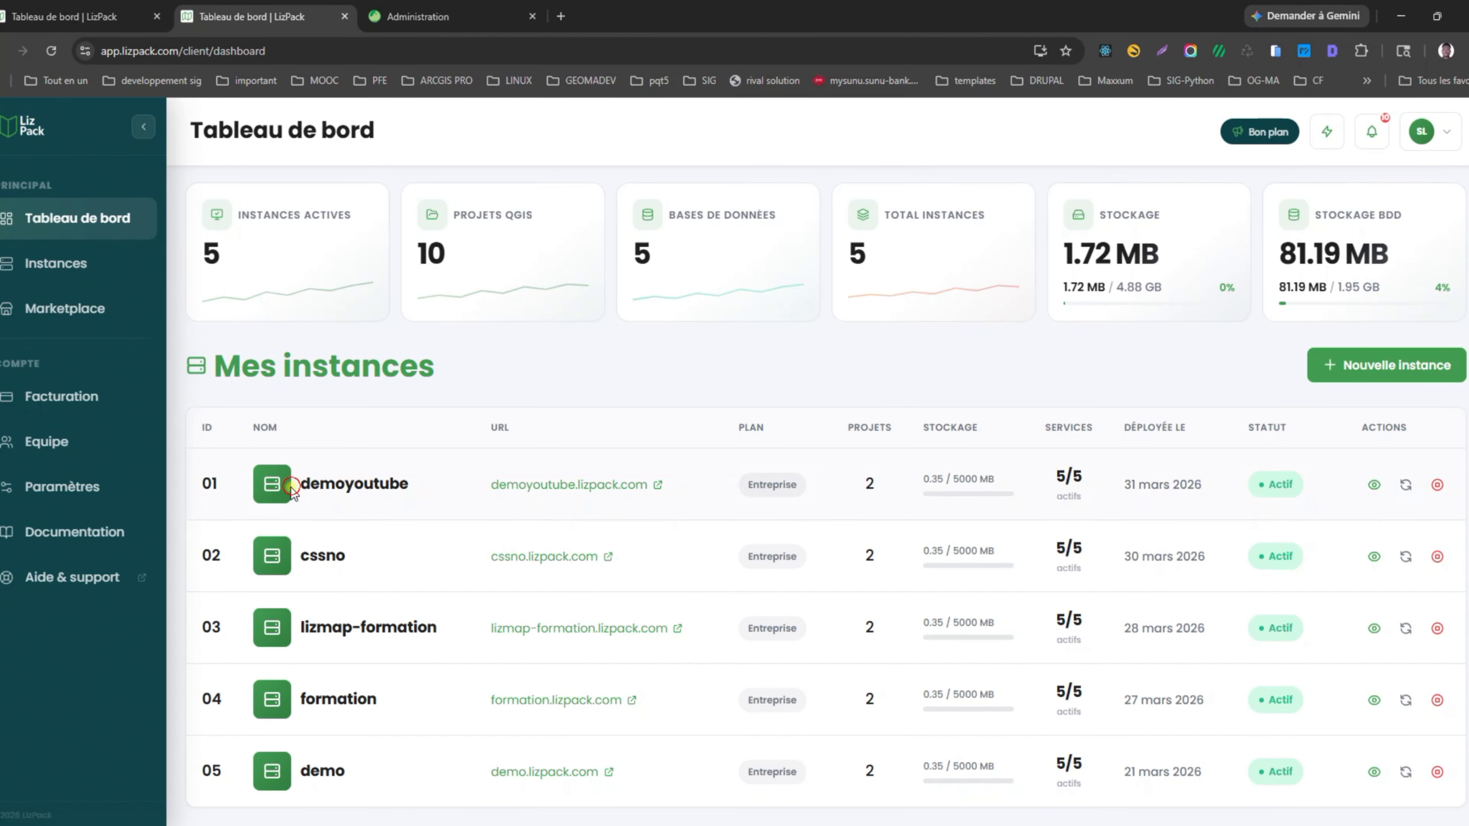
double_click(354, 482)
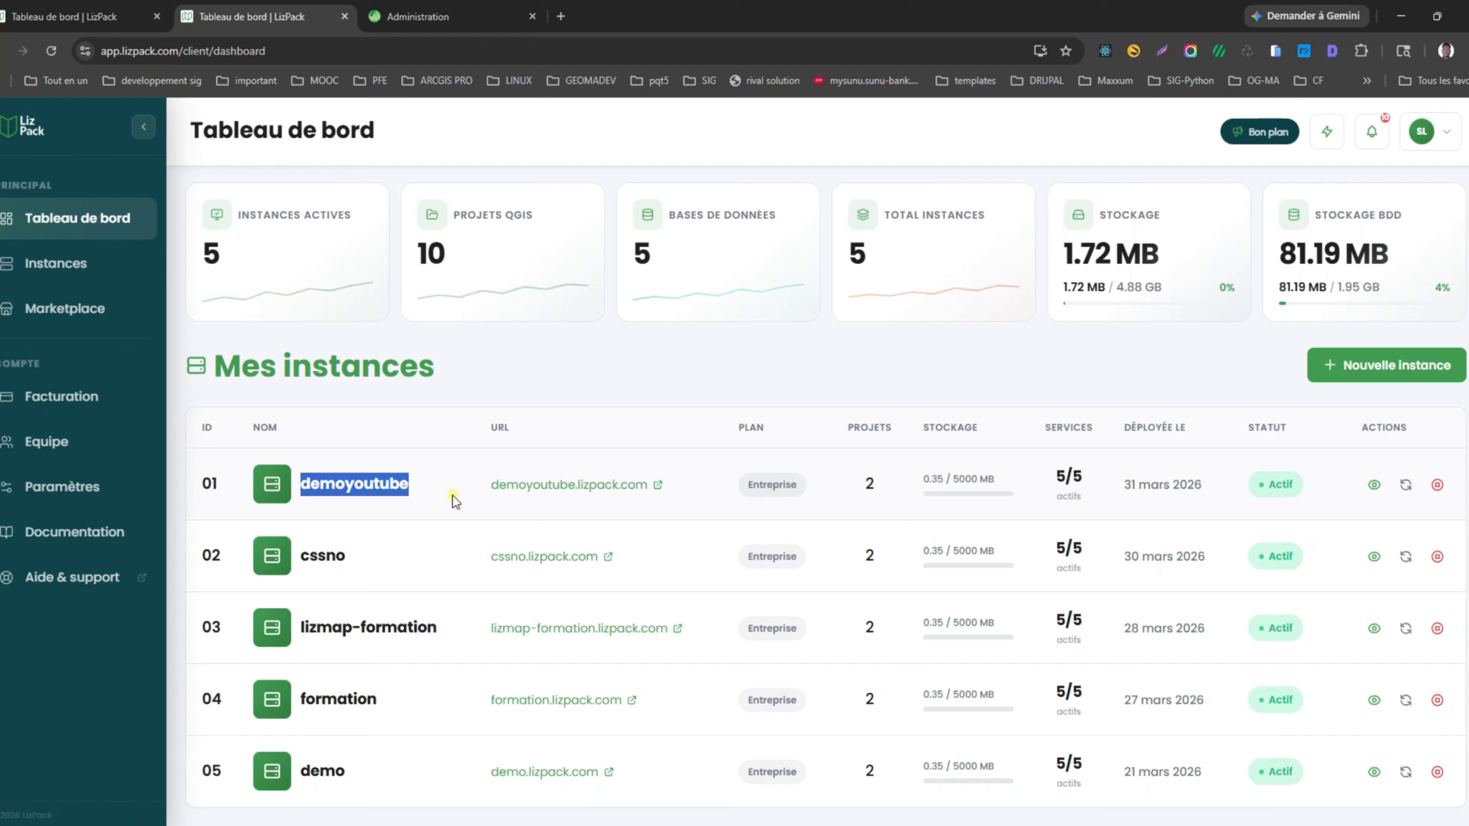
left_click(1376, 486)
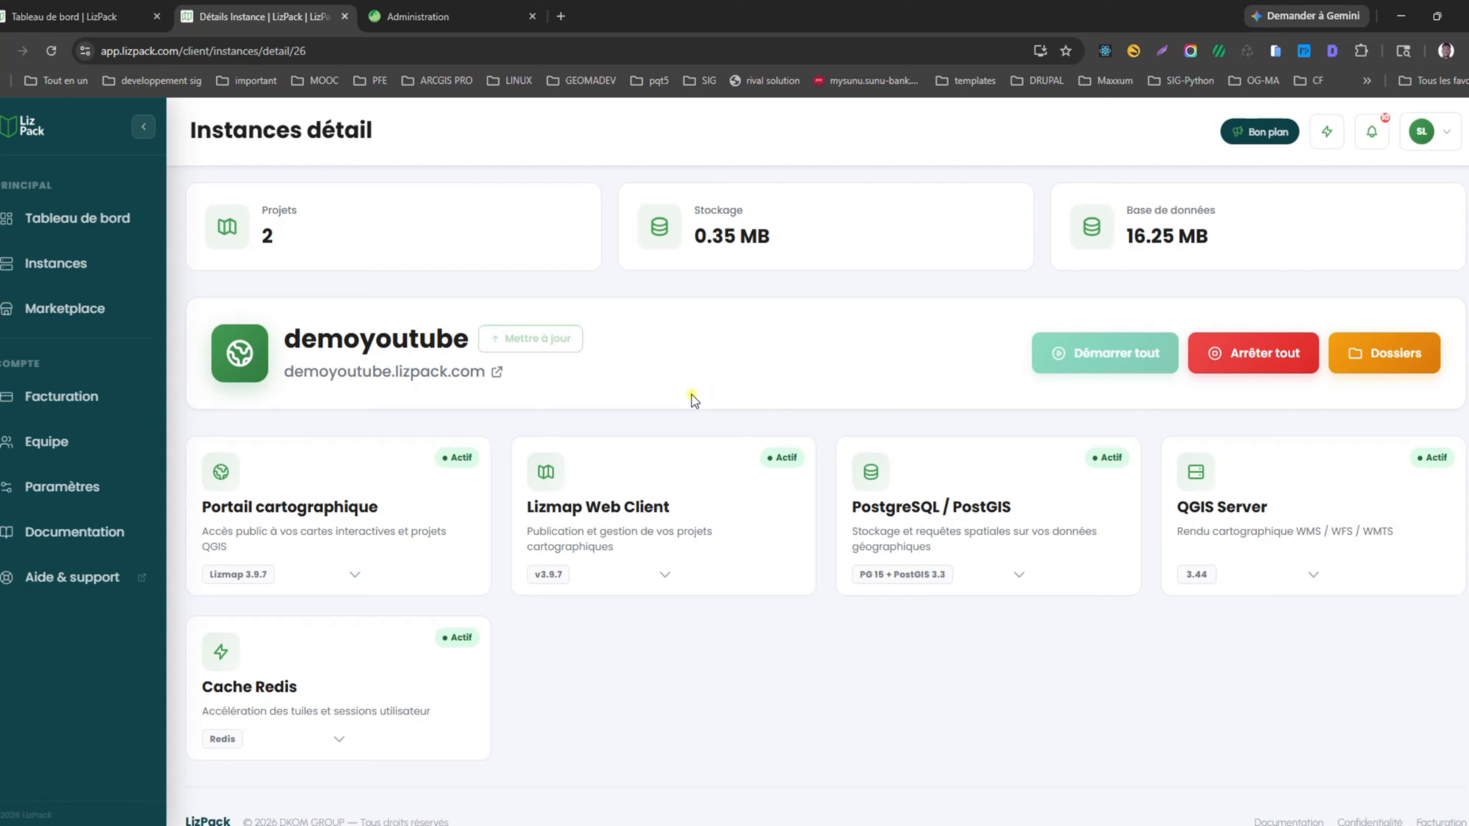
Manage demoyoutube from the Instances list and open its Dossiers file manager.
left_click_drag(196, 130, 484, 138)
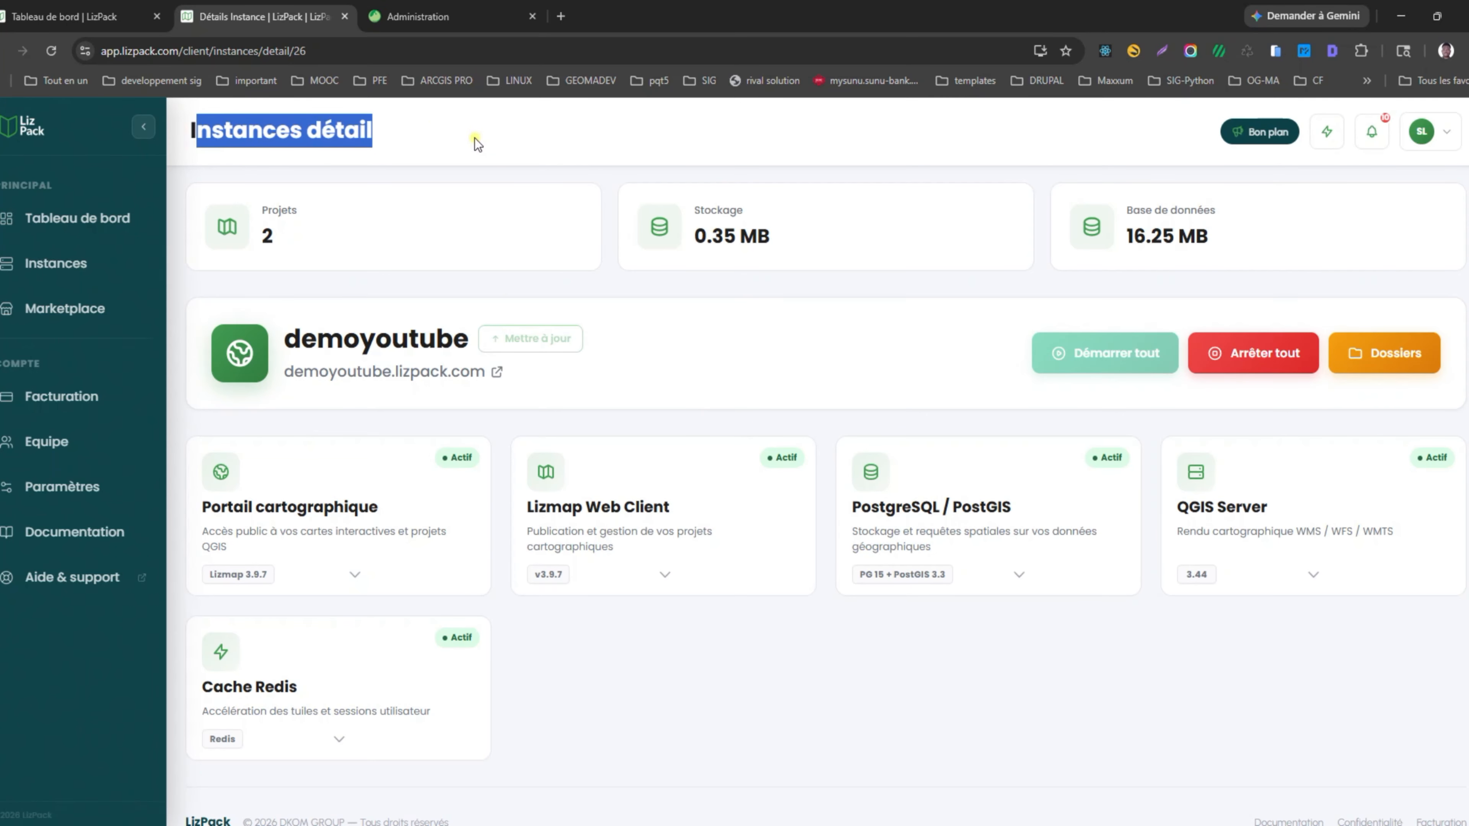
left_click(72, 264)
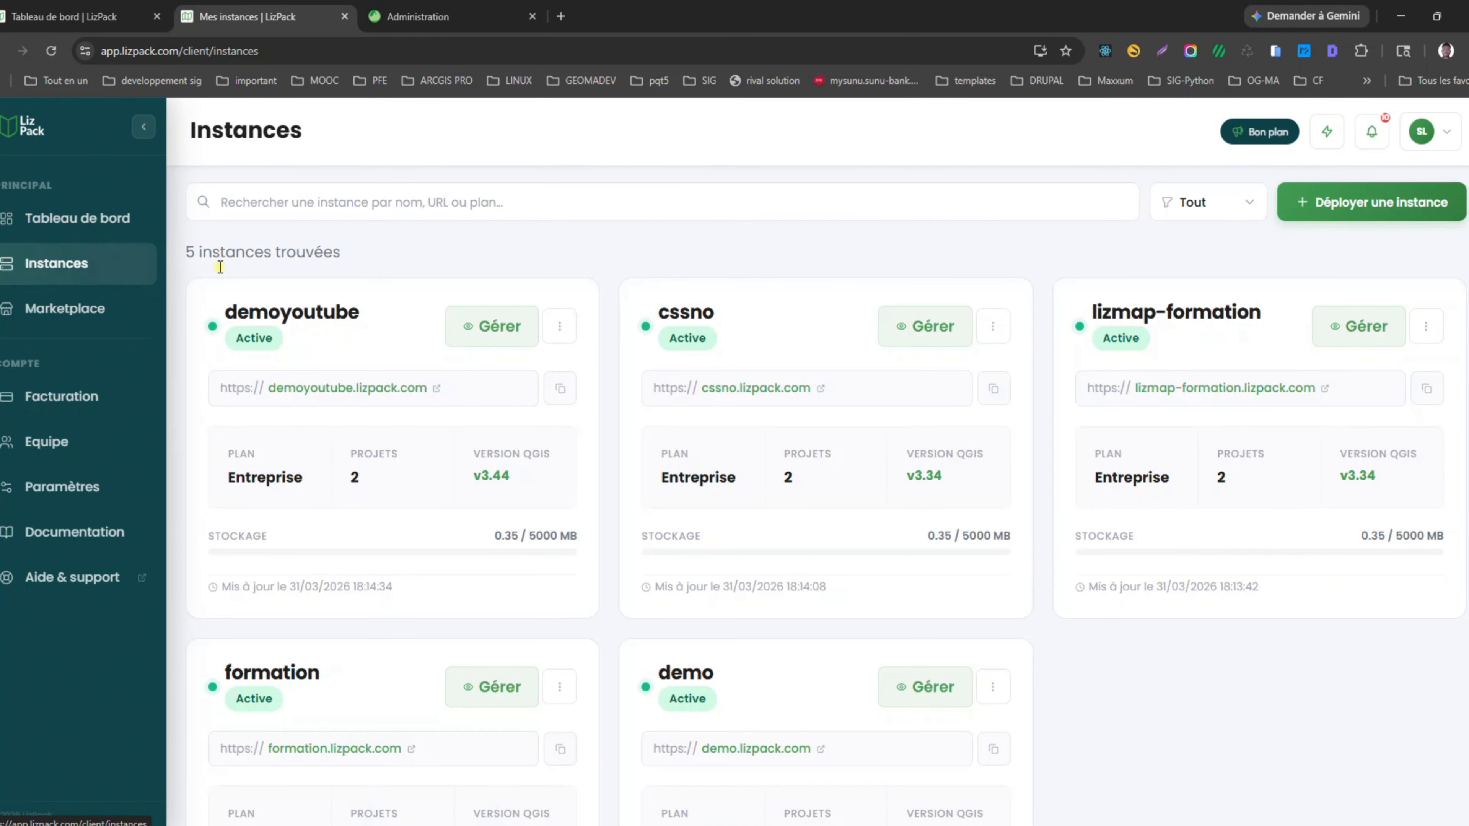
left_click(500, 334)
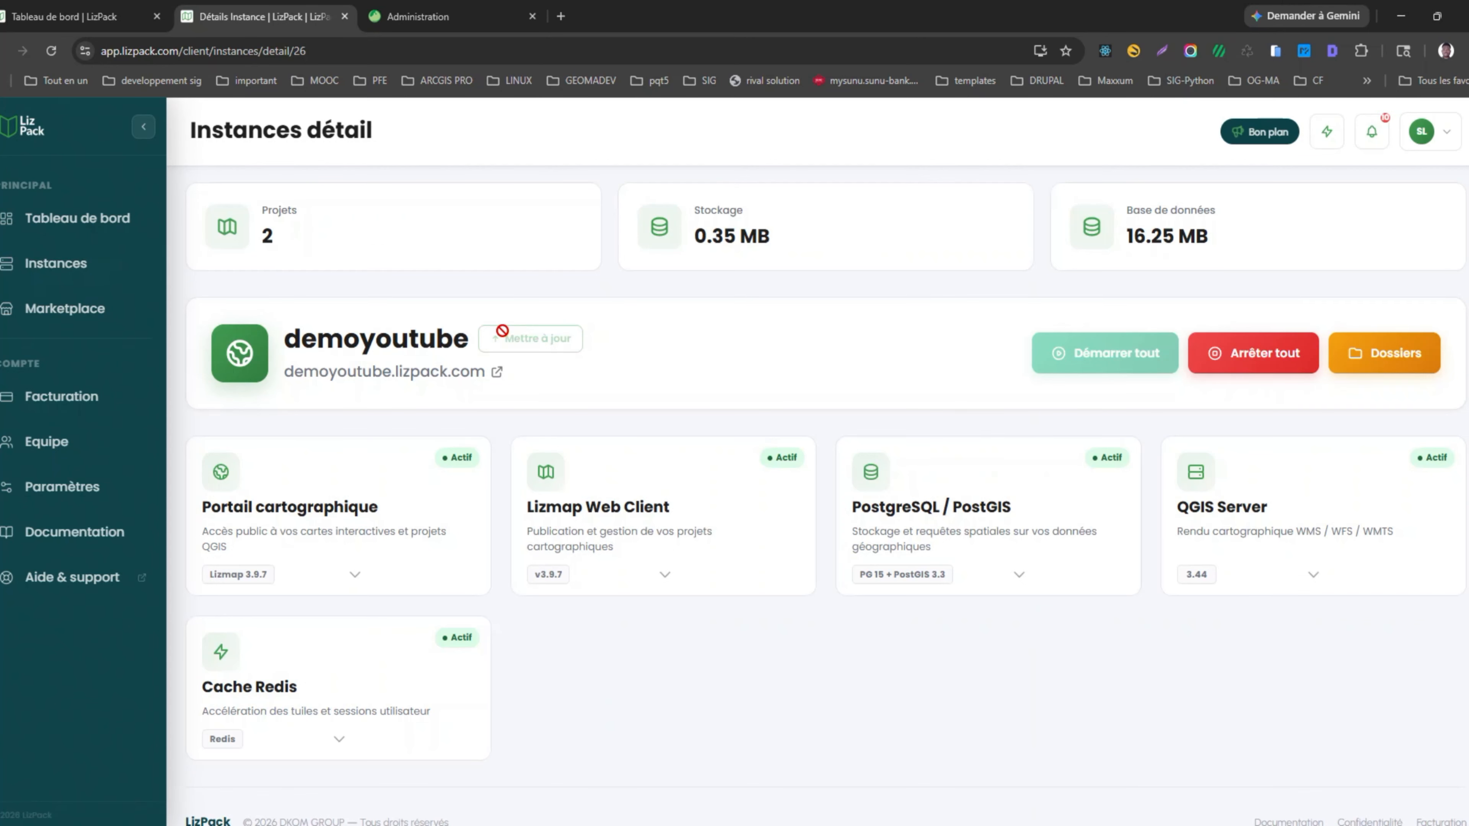
left_click(1412, 368)
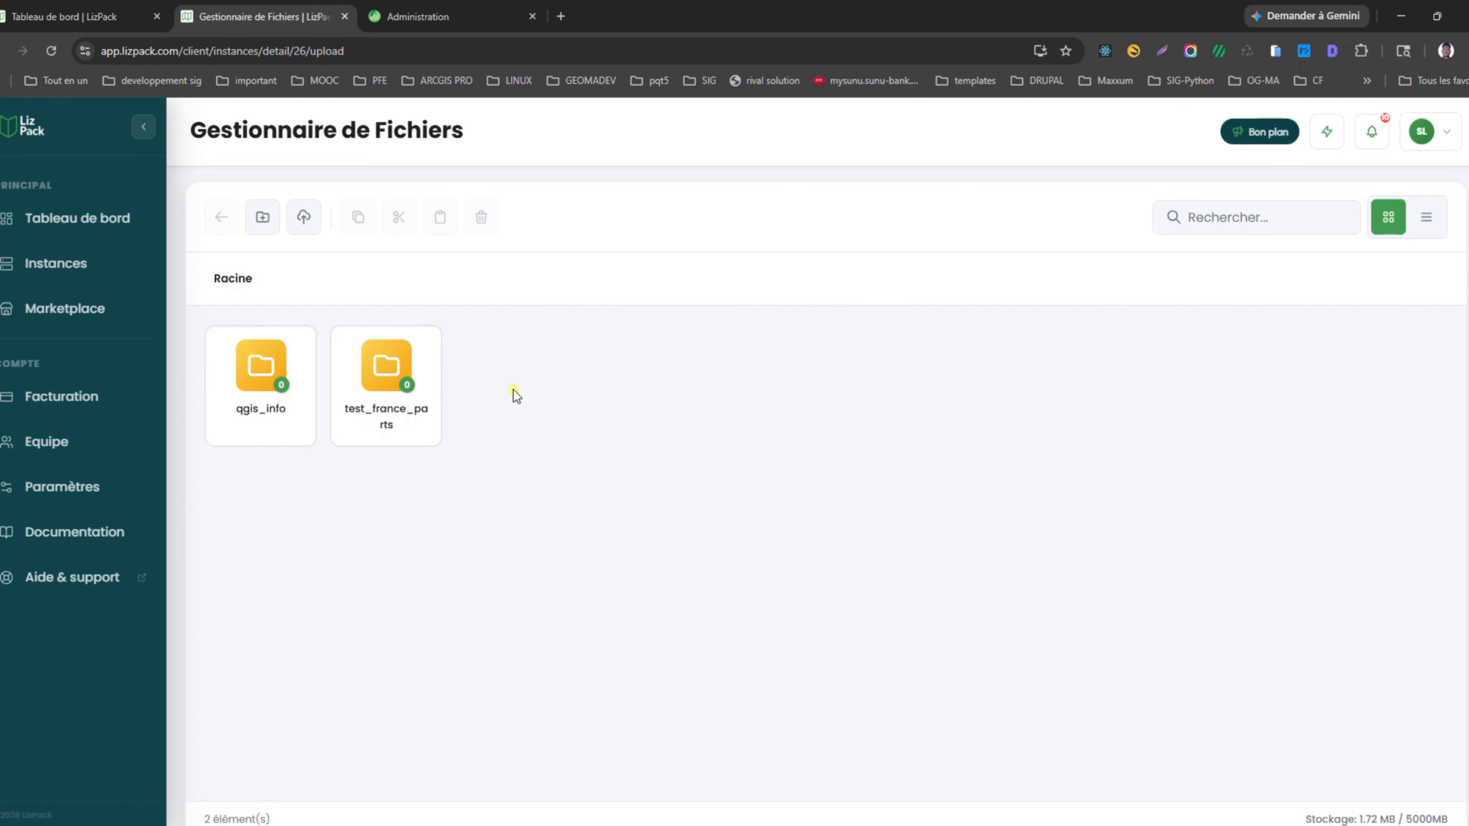
Upload the local lizmap\instances\Formation folder using Uploader un dossier and Importer.
left_click(301, 231)
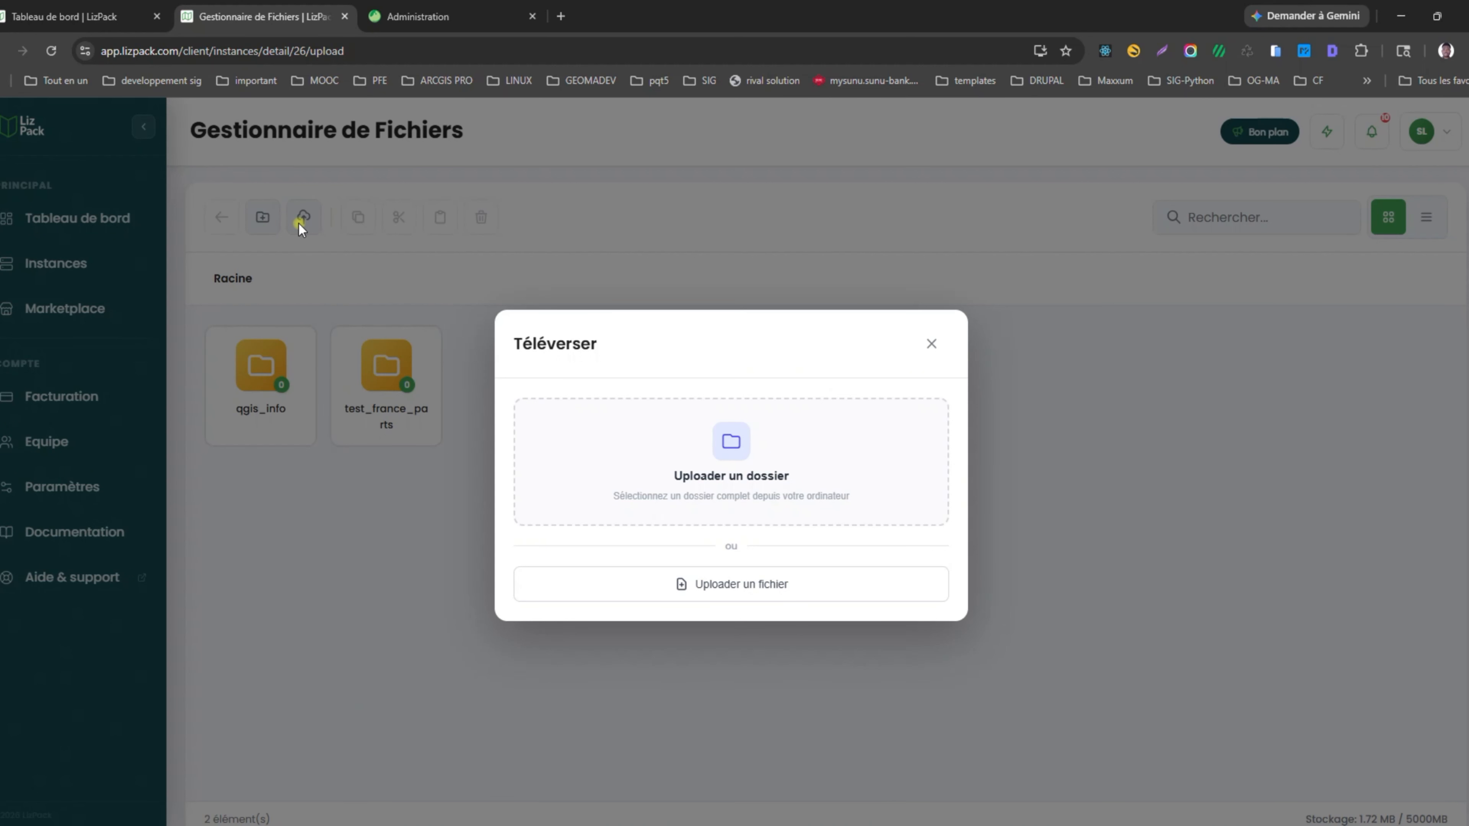
left_click(931, 343)
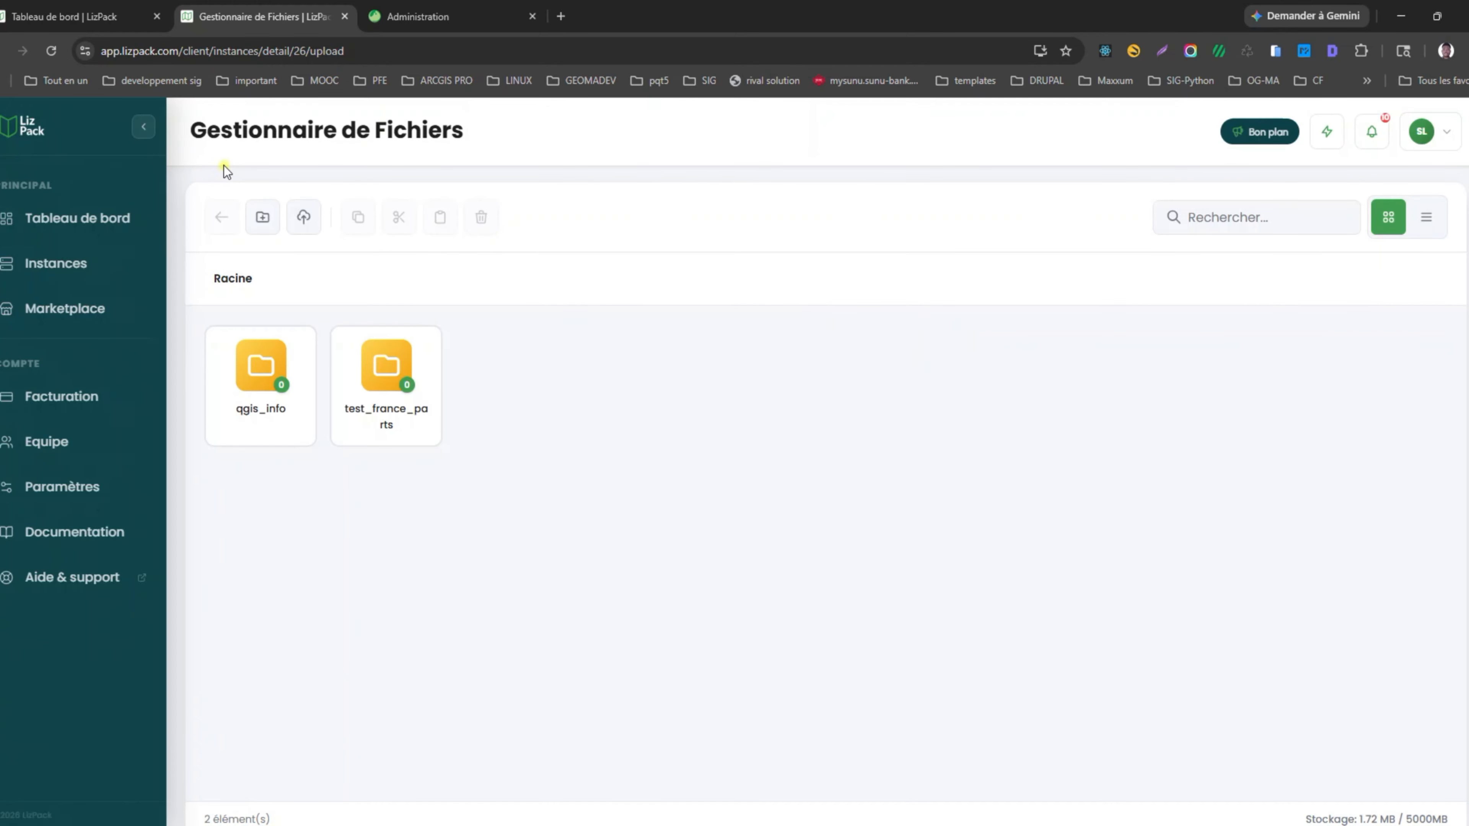
left_click(304, 220)
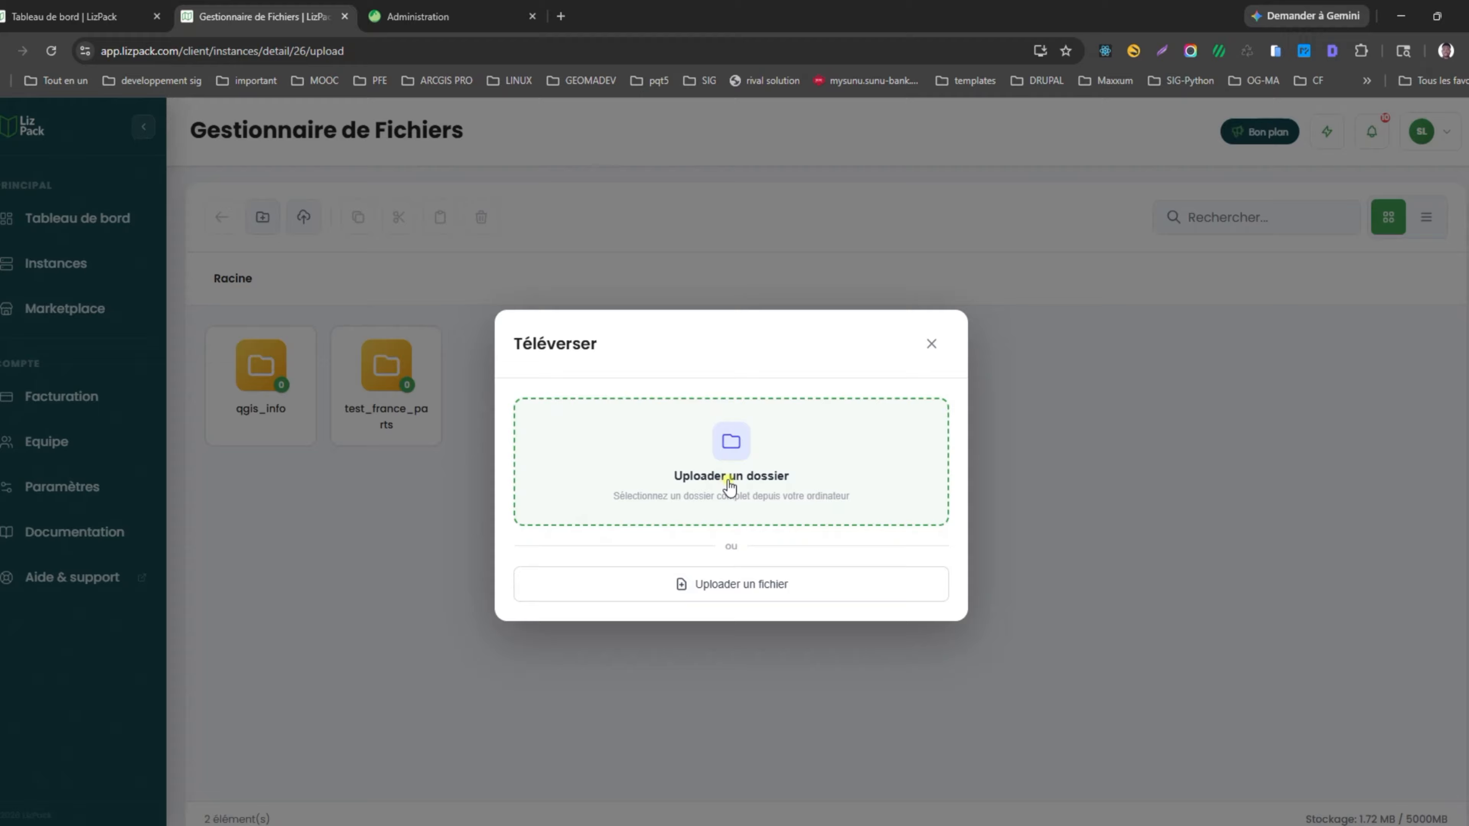
left_click(729, 480)
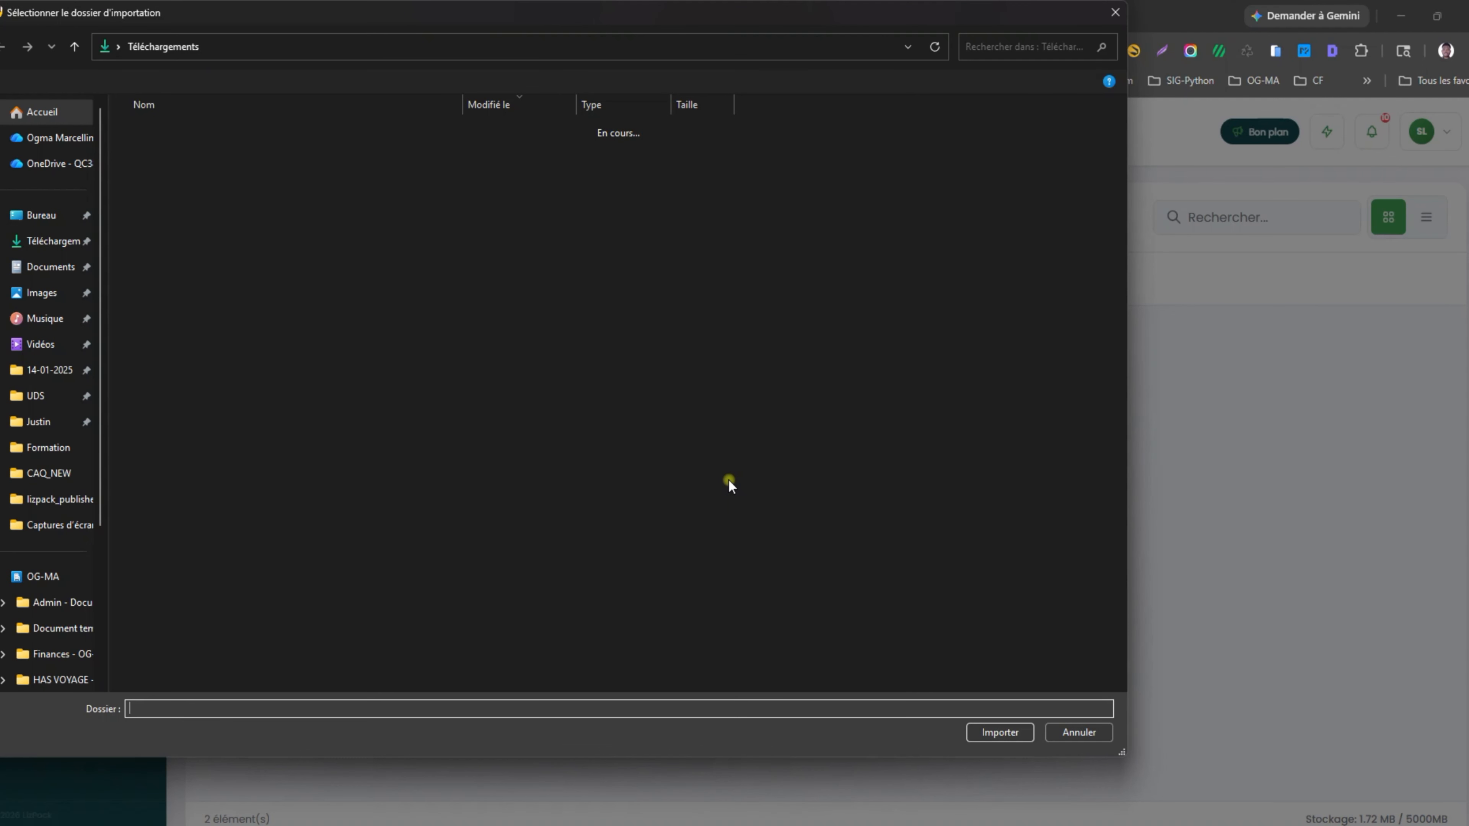
left_click(77, 448)
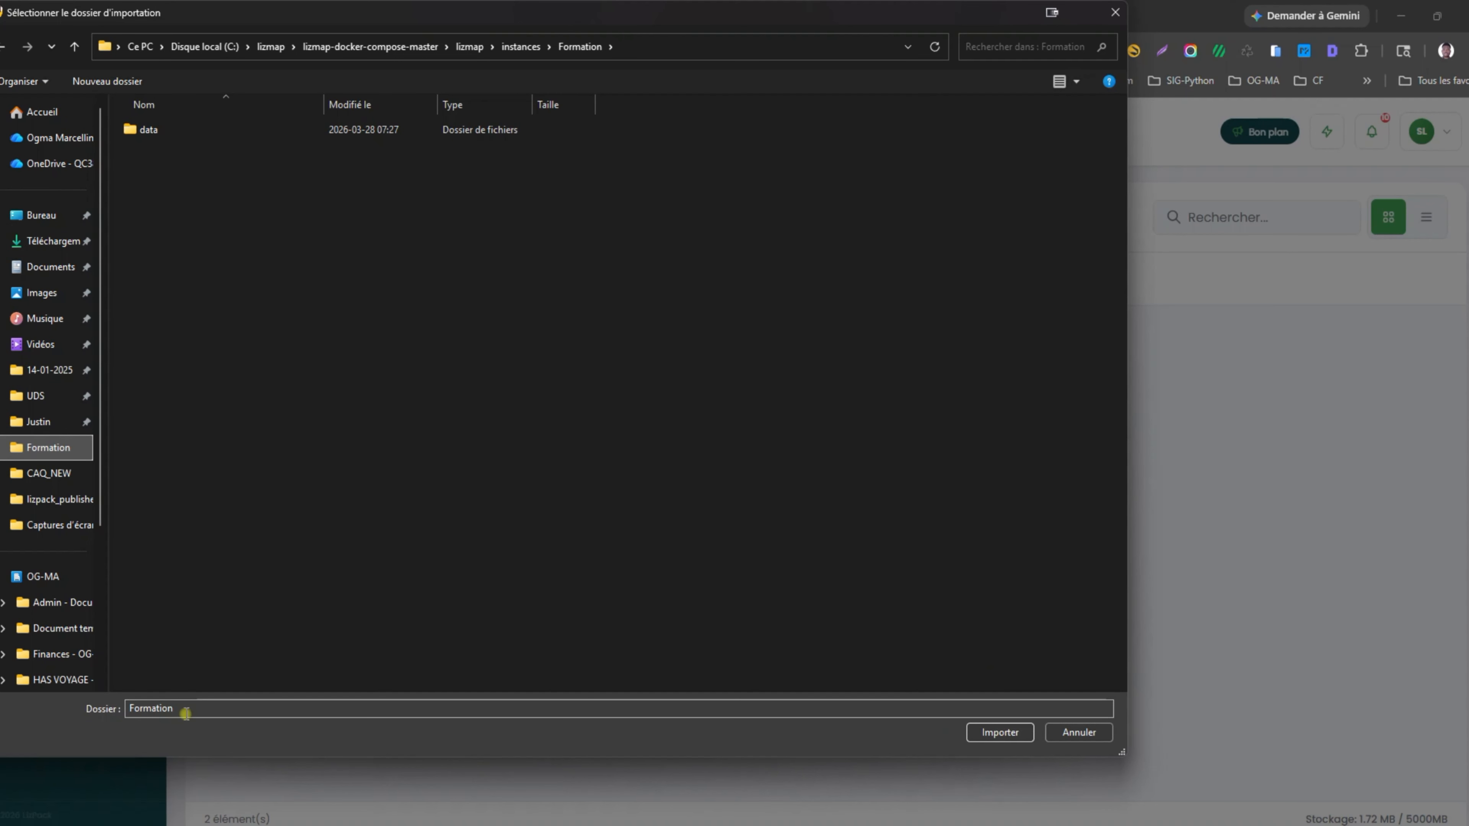
left_click_drag(173, 708, 118, 706)
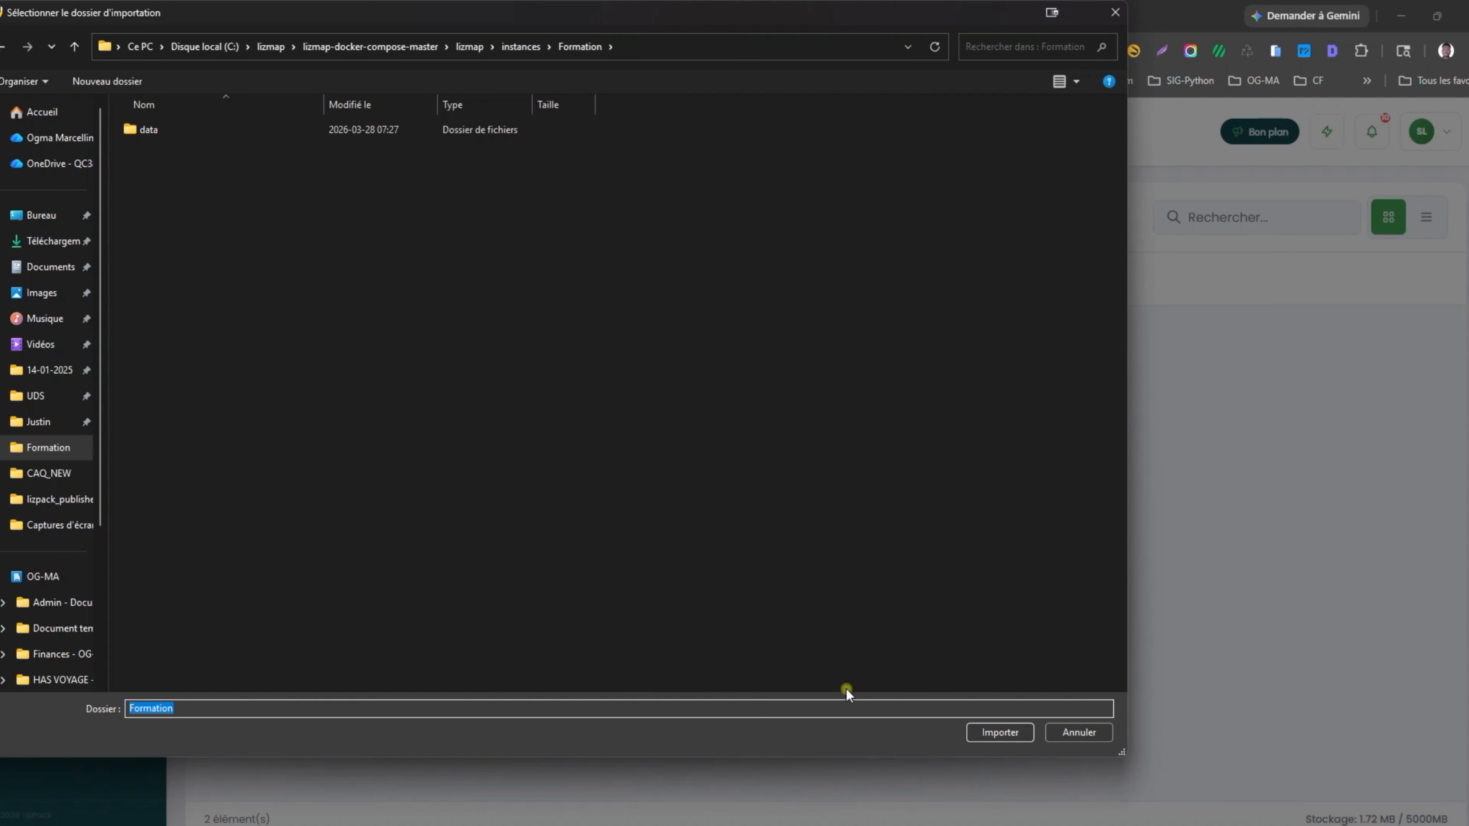
left_click(983, 730)
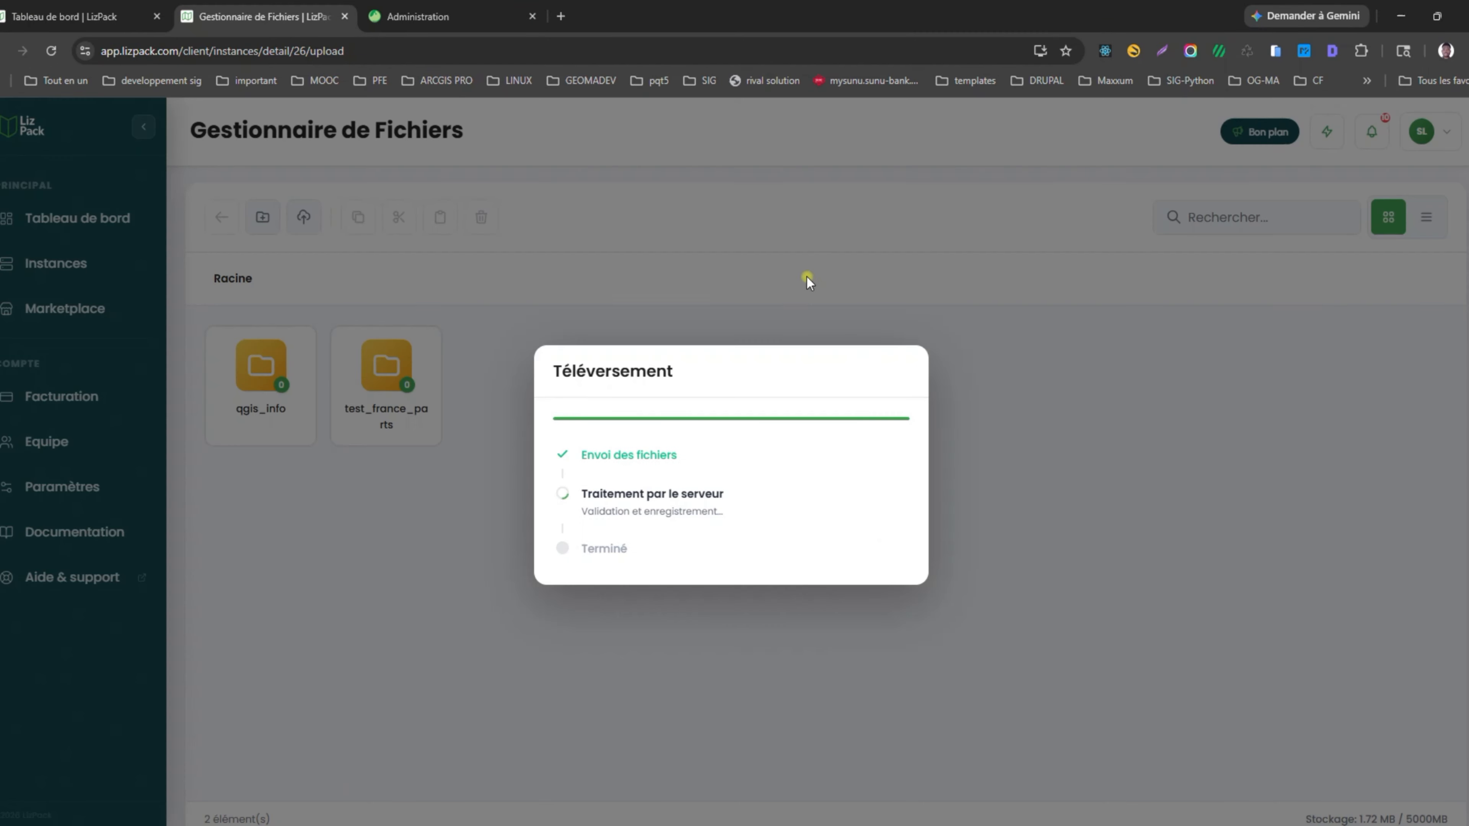
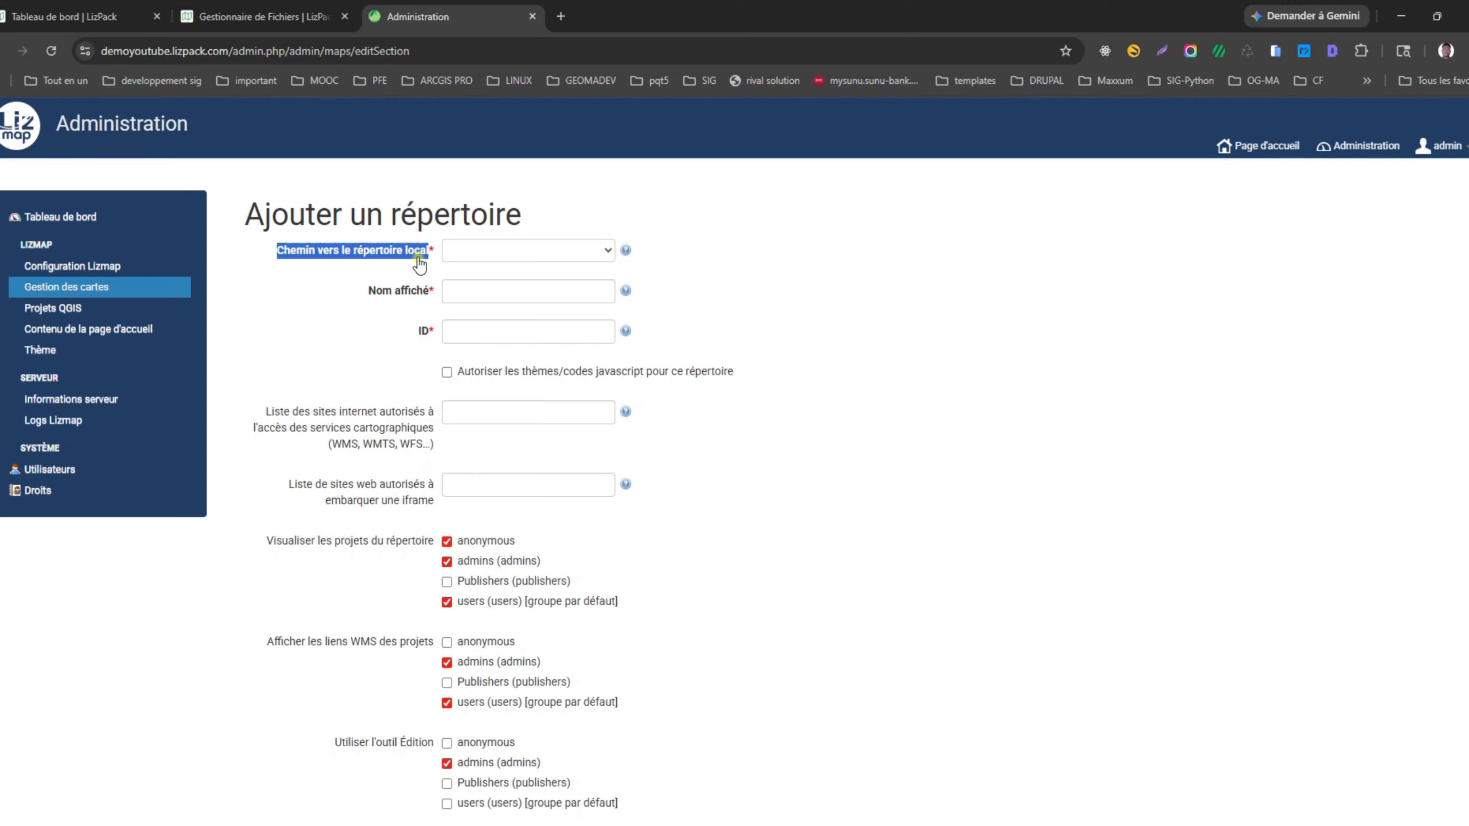
Open the demoyoutube instance's file storage in the LizPack file manager.
left_click(542, 251)
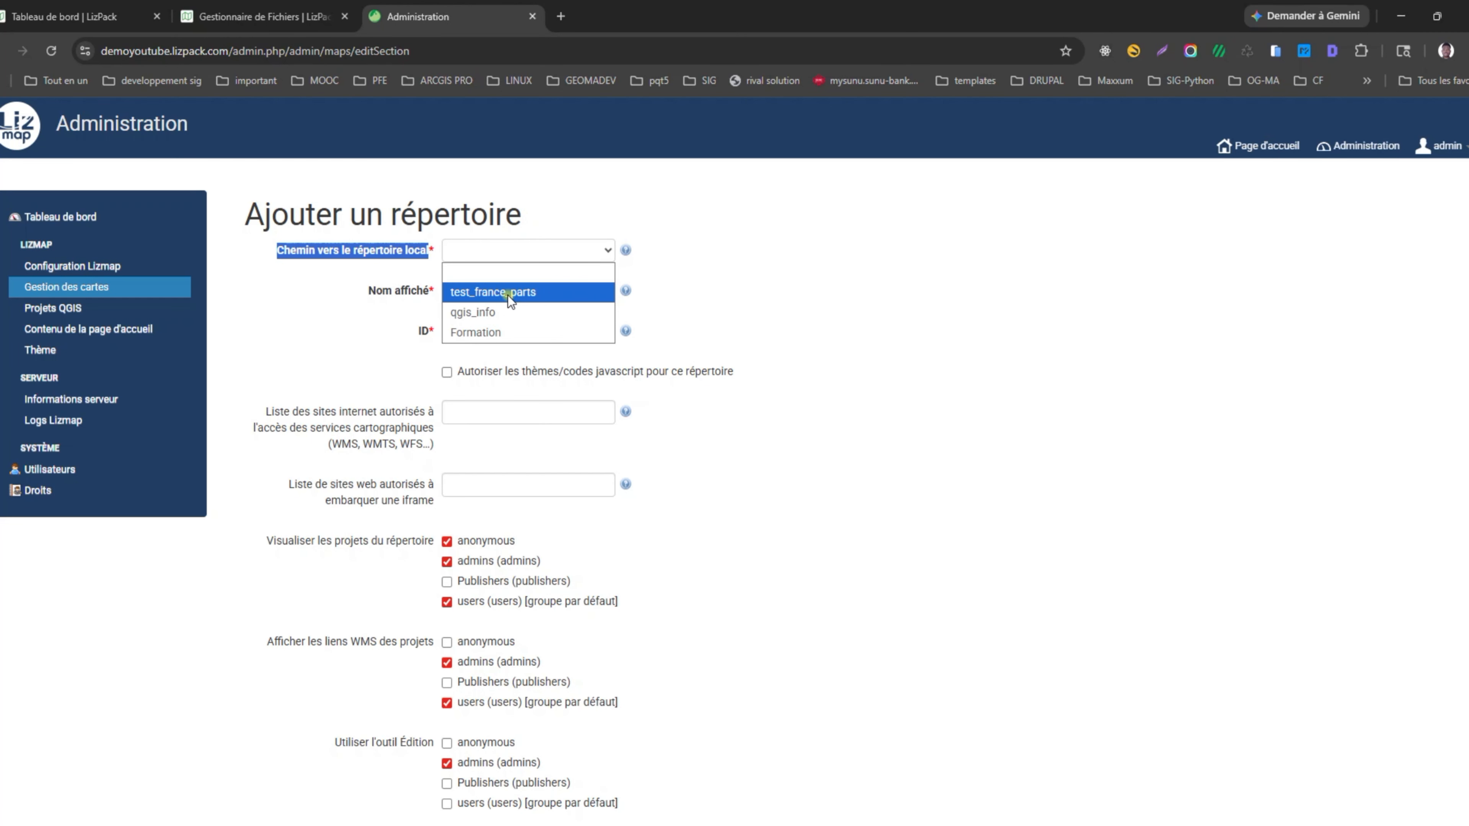
left_click(260, 16)
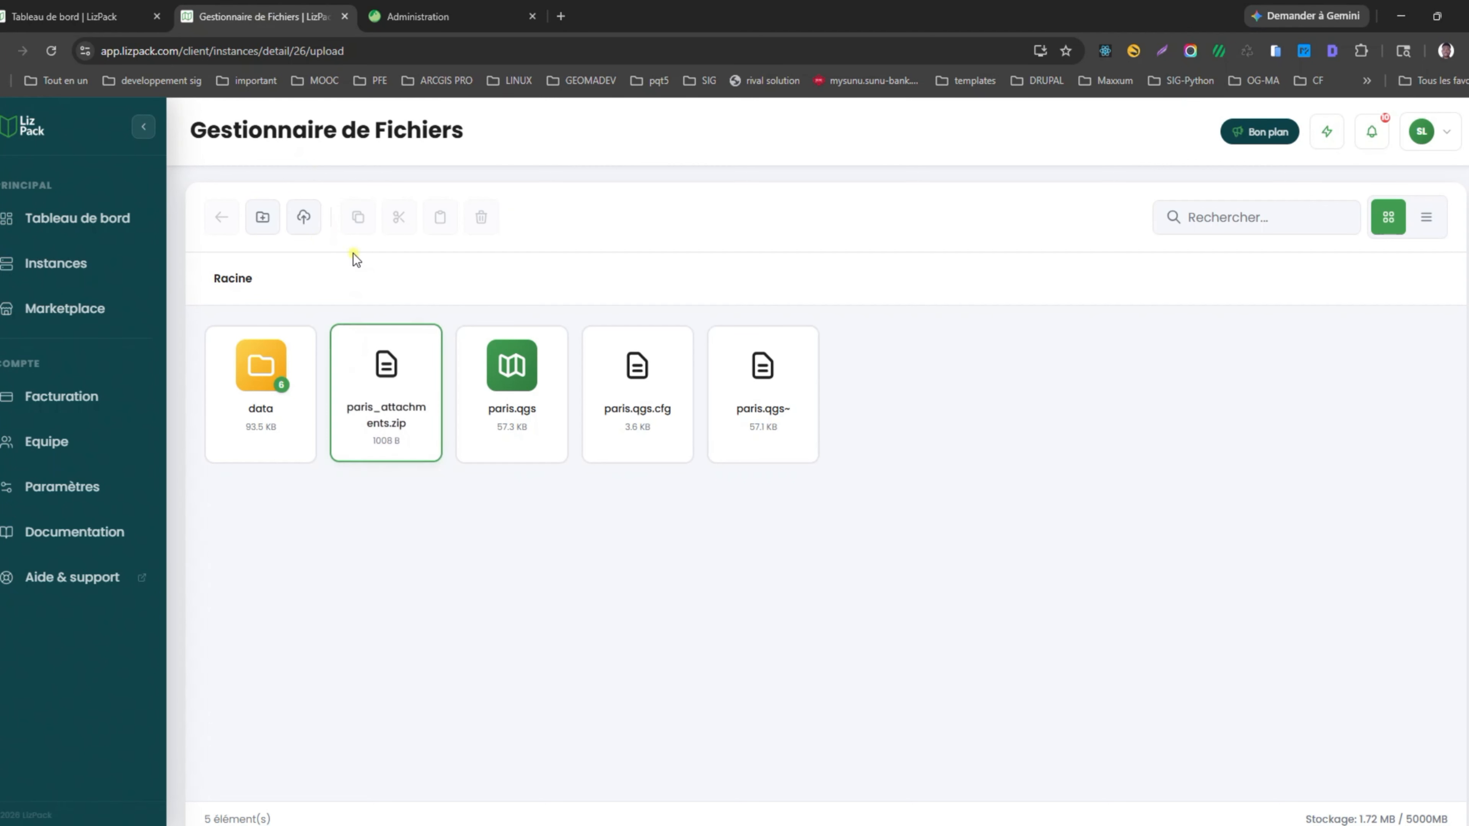
left_click(236, 278)
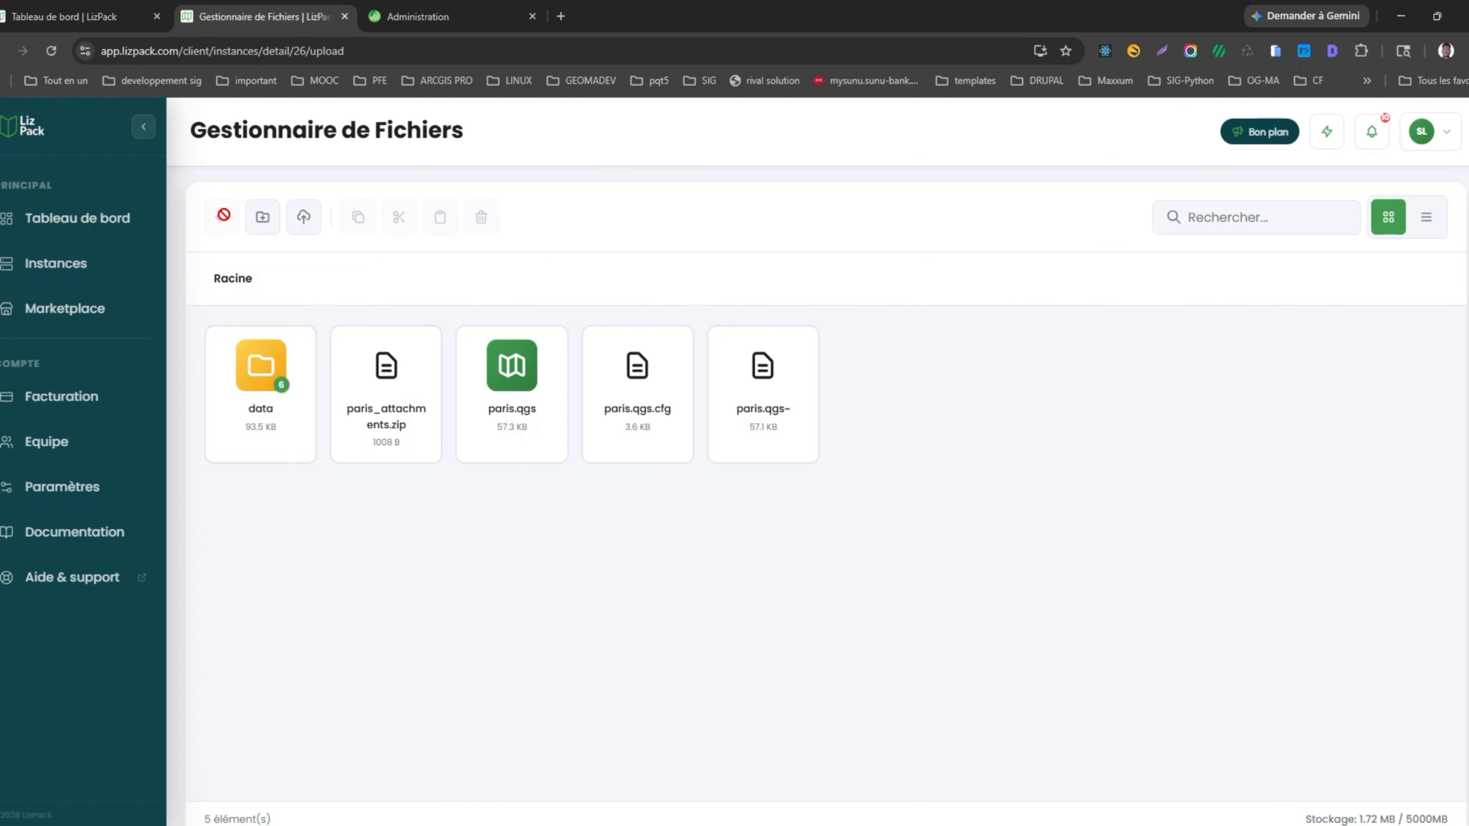
left_click(51, 263)
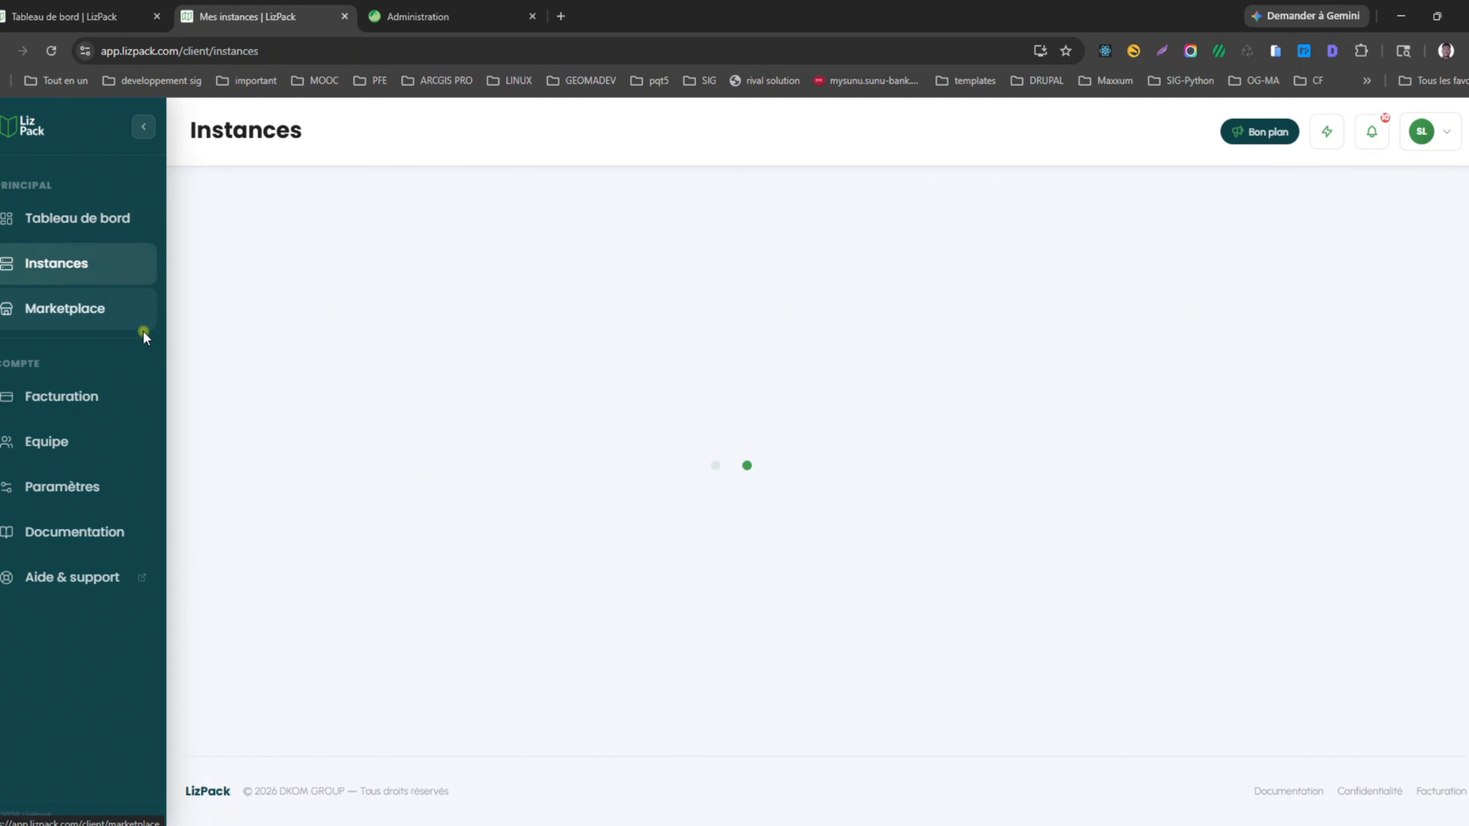
left_click(488, 327)
left_click(552, 420)
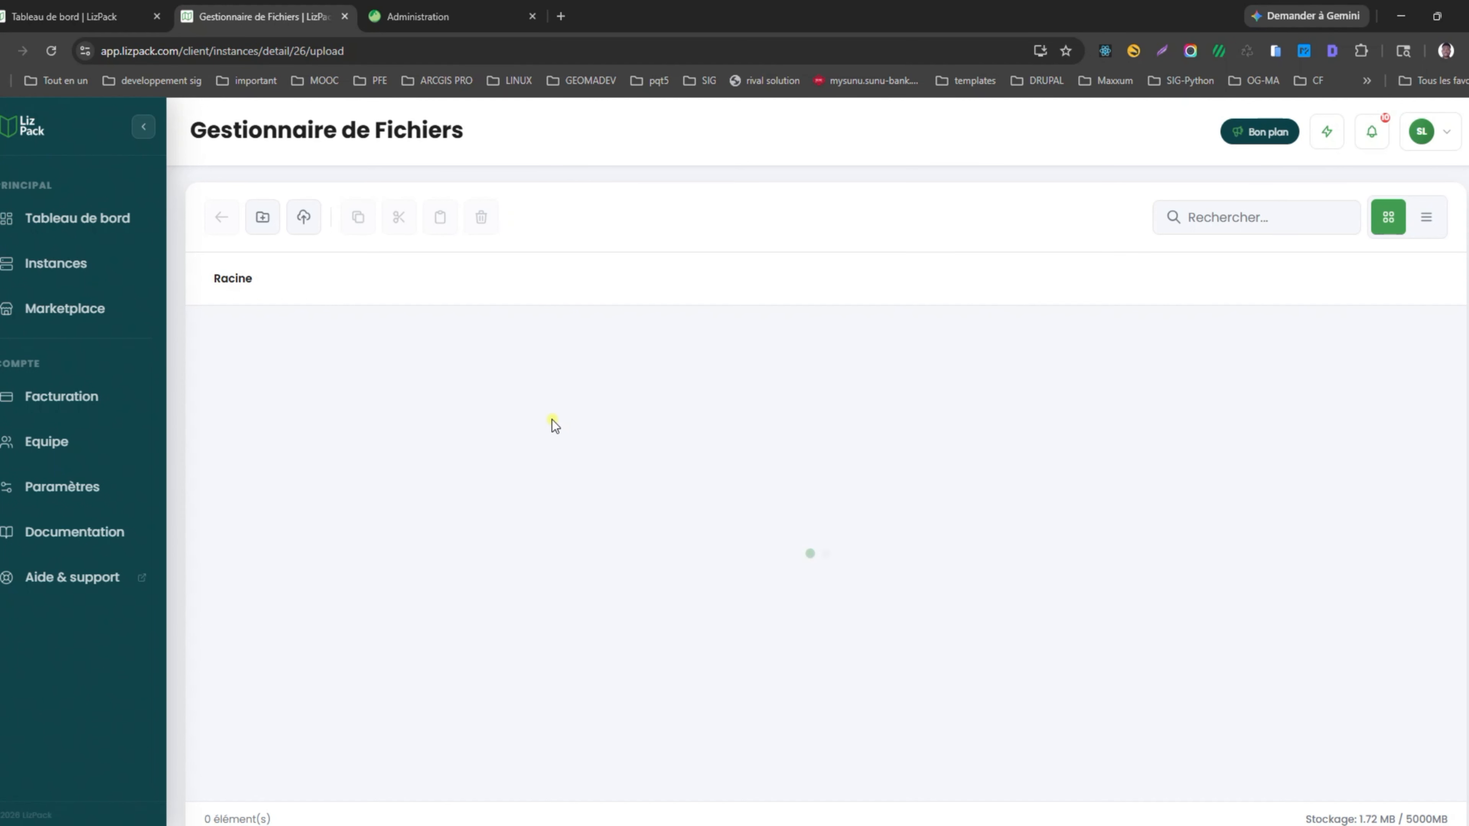
Delete the qgis_info folder, then return to the Lizmap administration form.
left_click(399, 393)
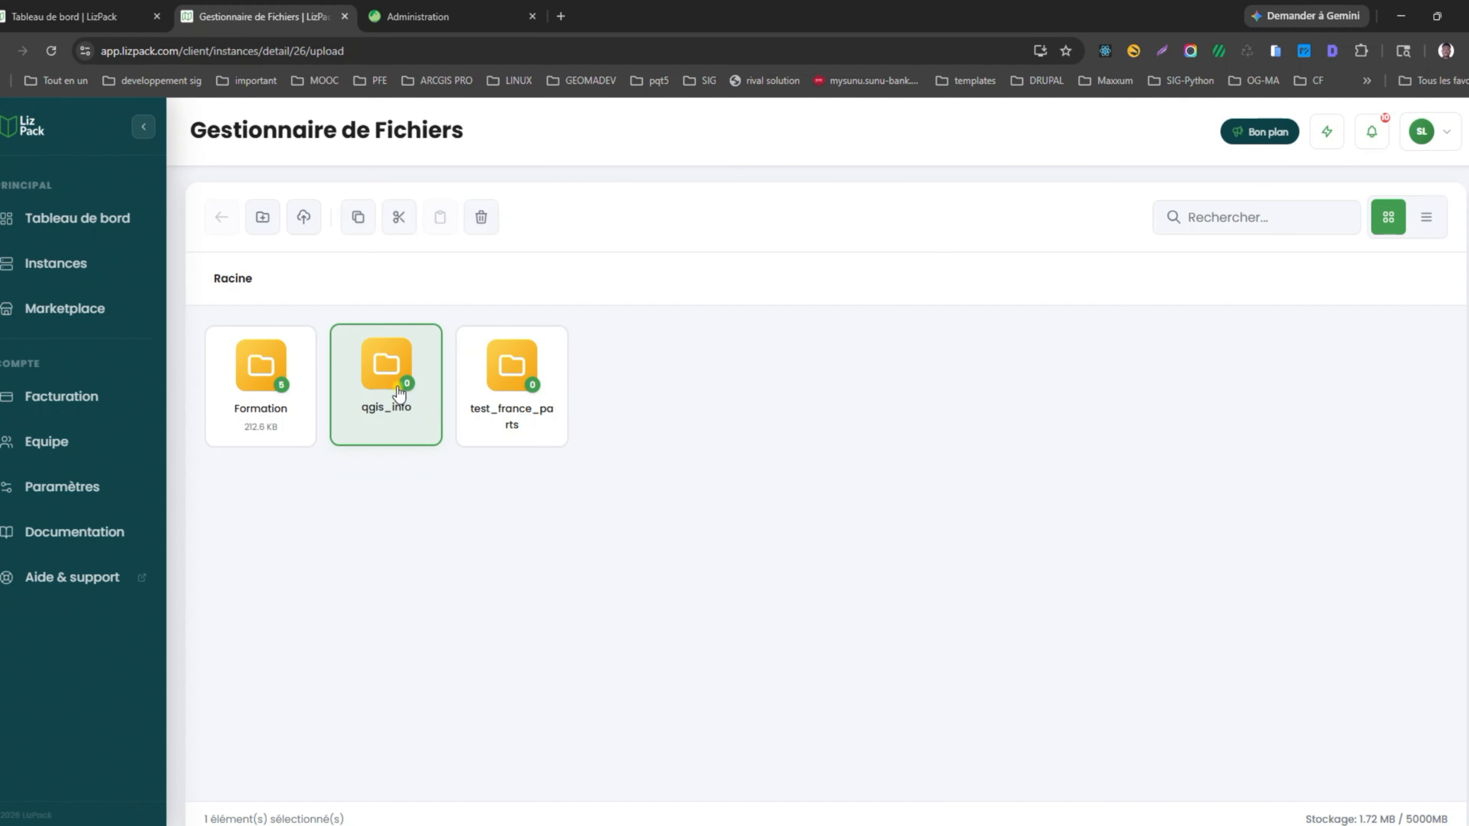
left_click(480, 217)
left_click(787, 172)
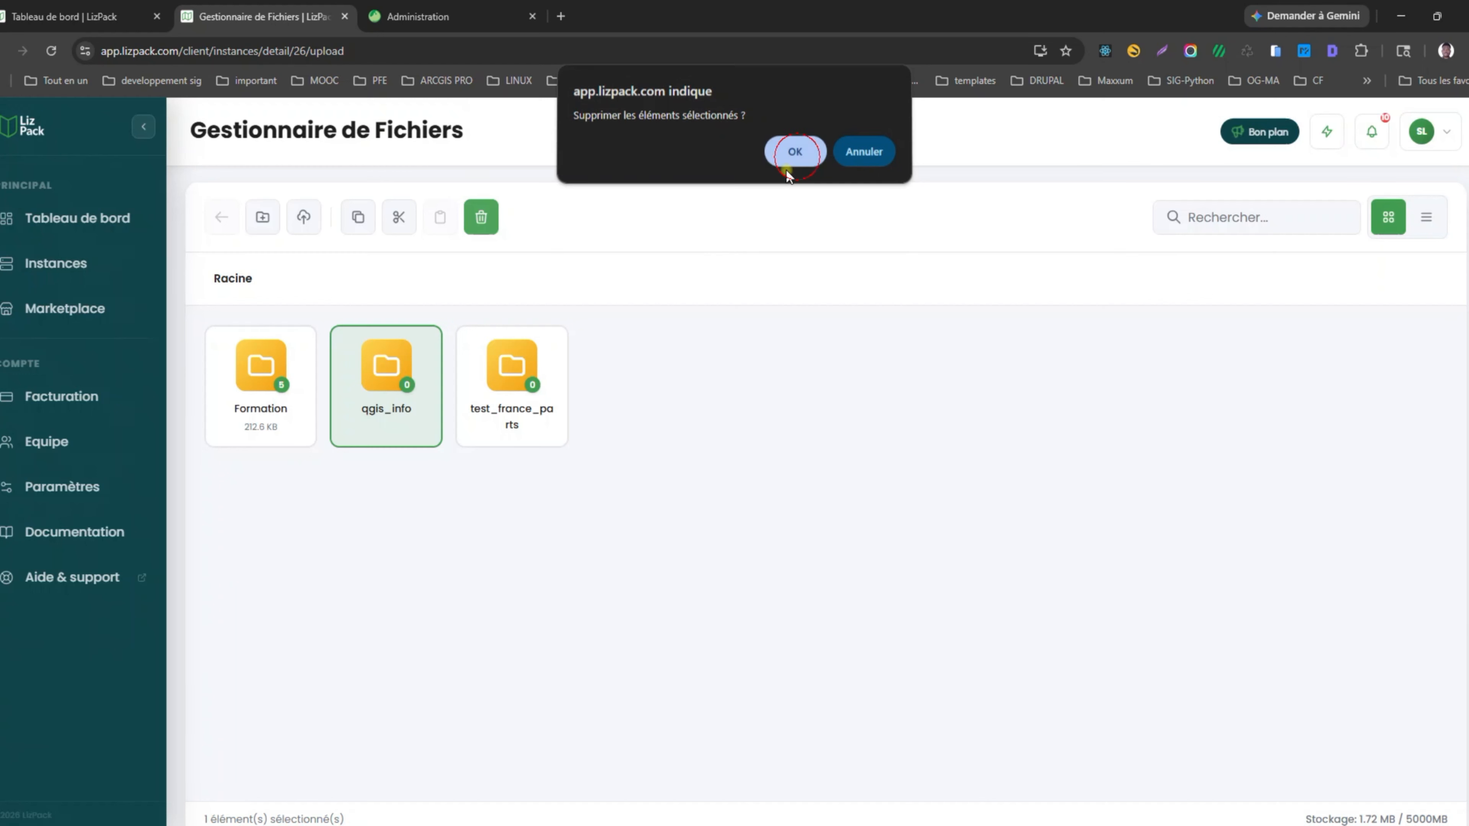
left_click(509, 376)
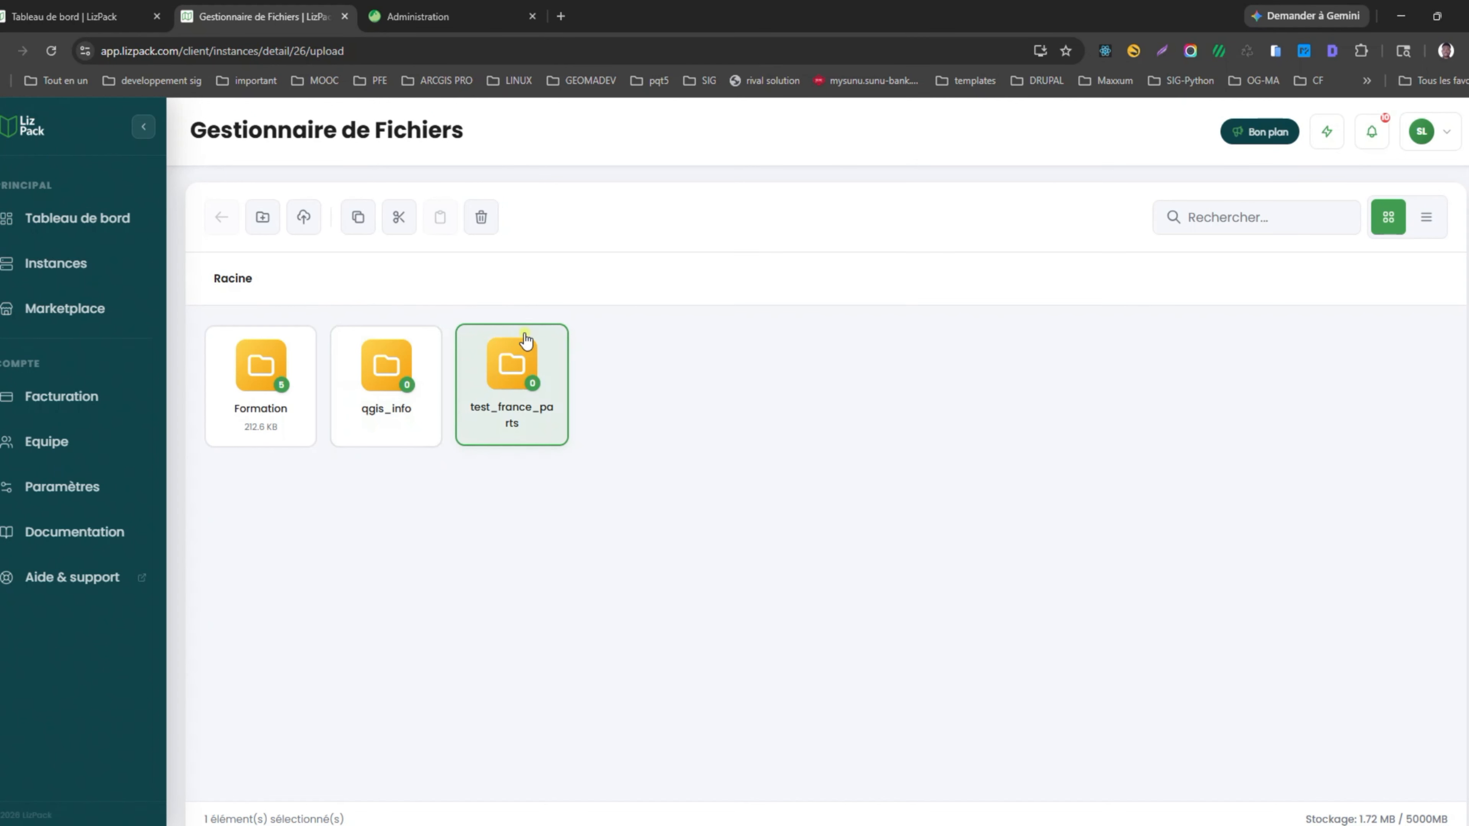
left_click(479, 219)
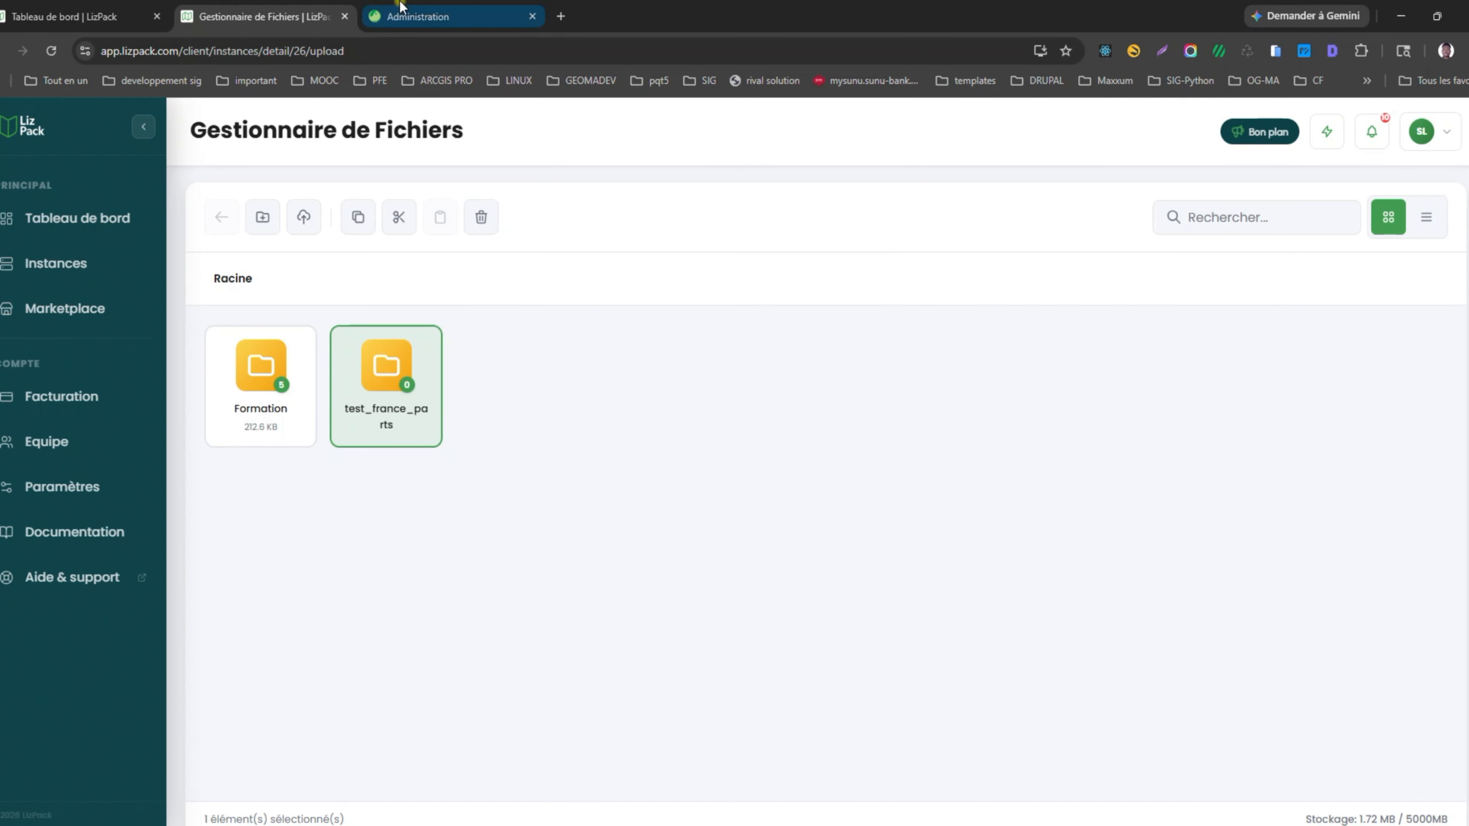
left_click(436, 14)
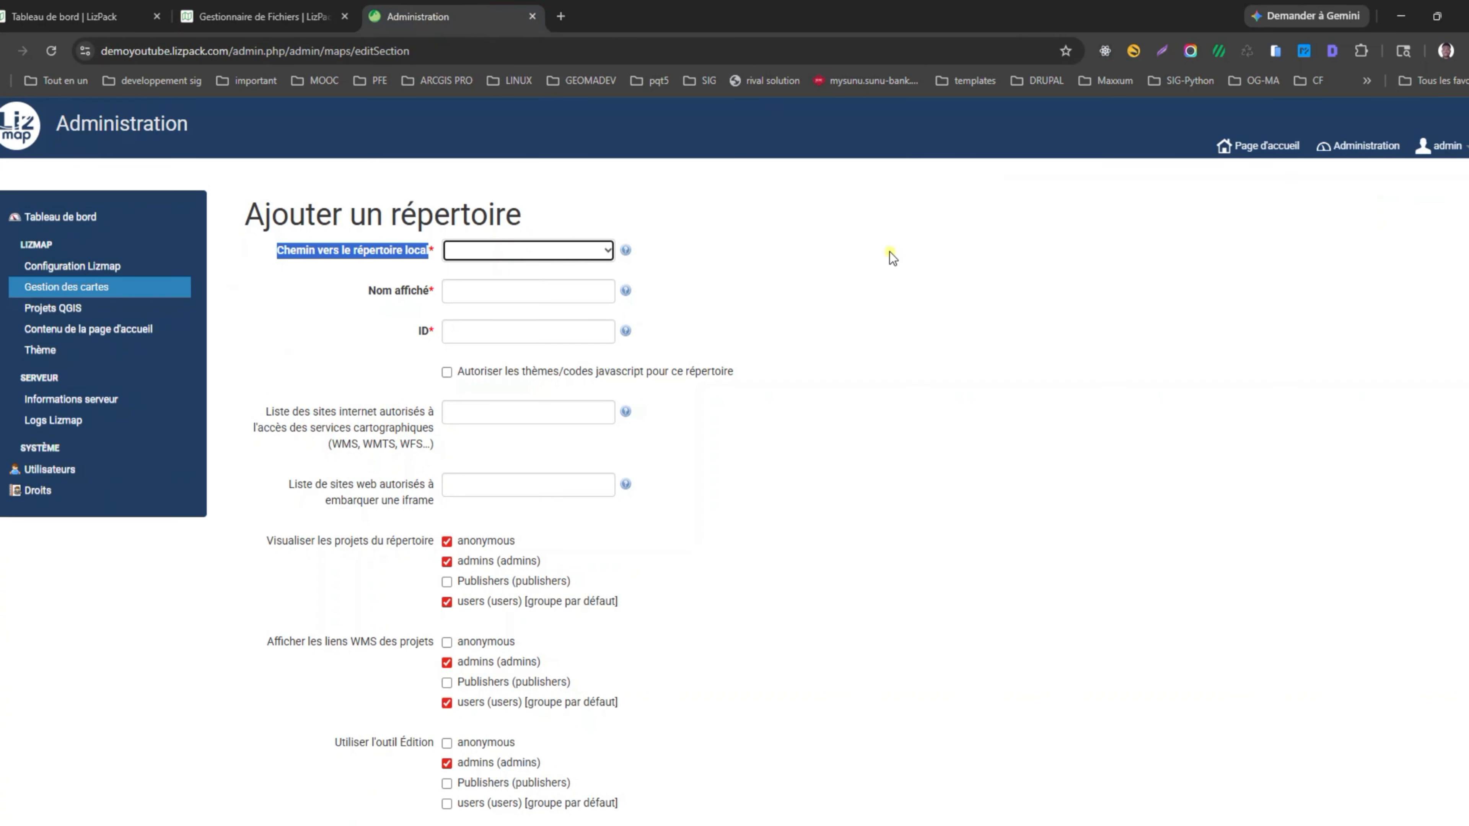
Pick Formation as the local folder, keeping display name Formation and ID formation.
left_click(53, 61)
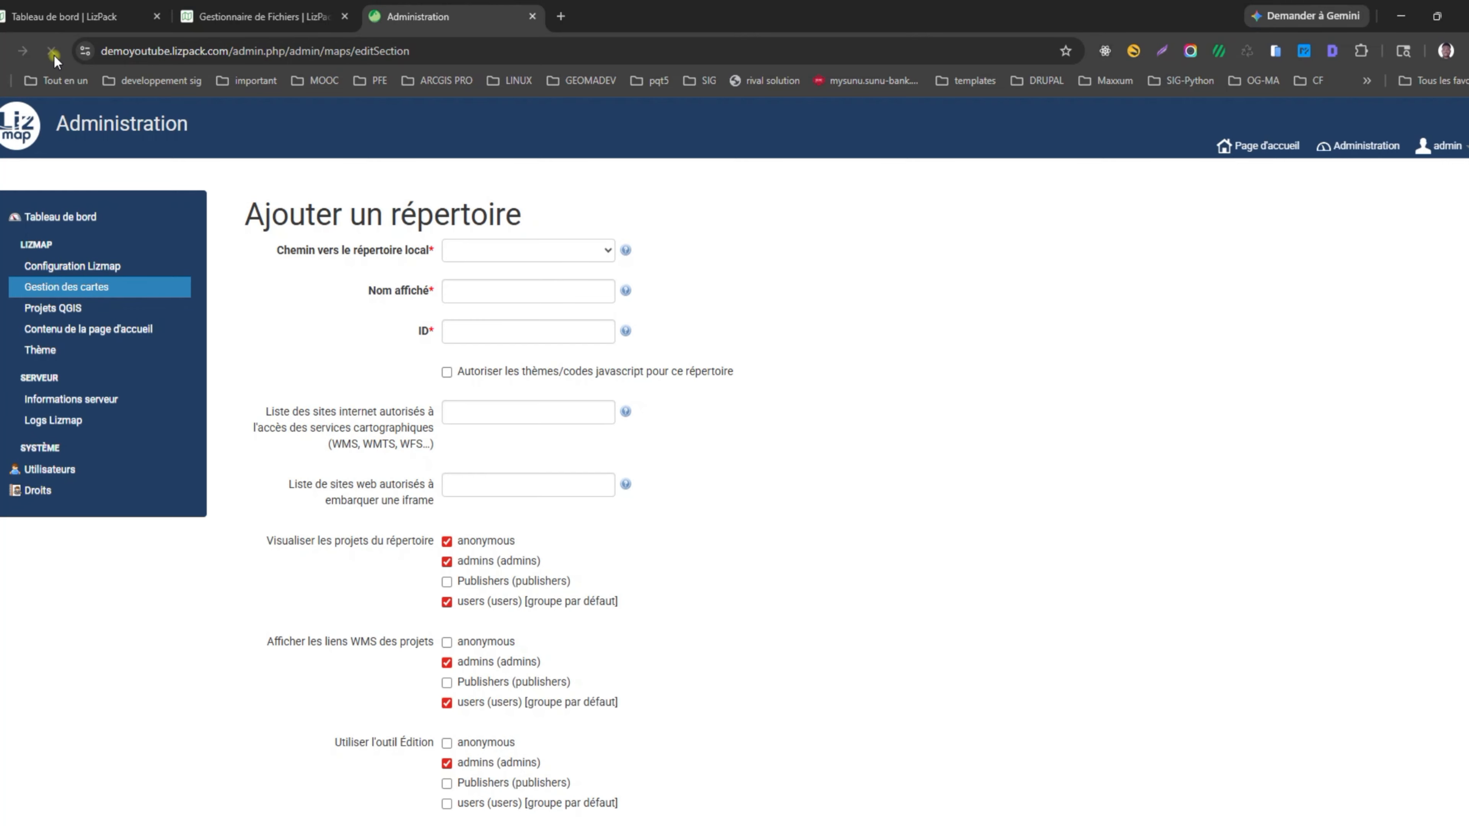
left_click(469, 255)
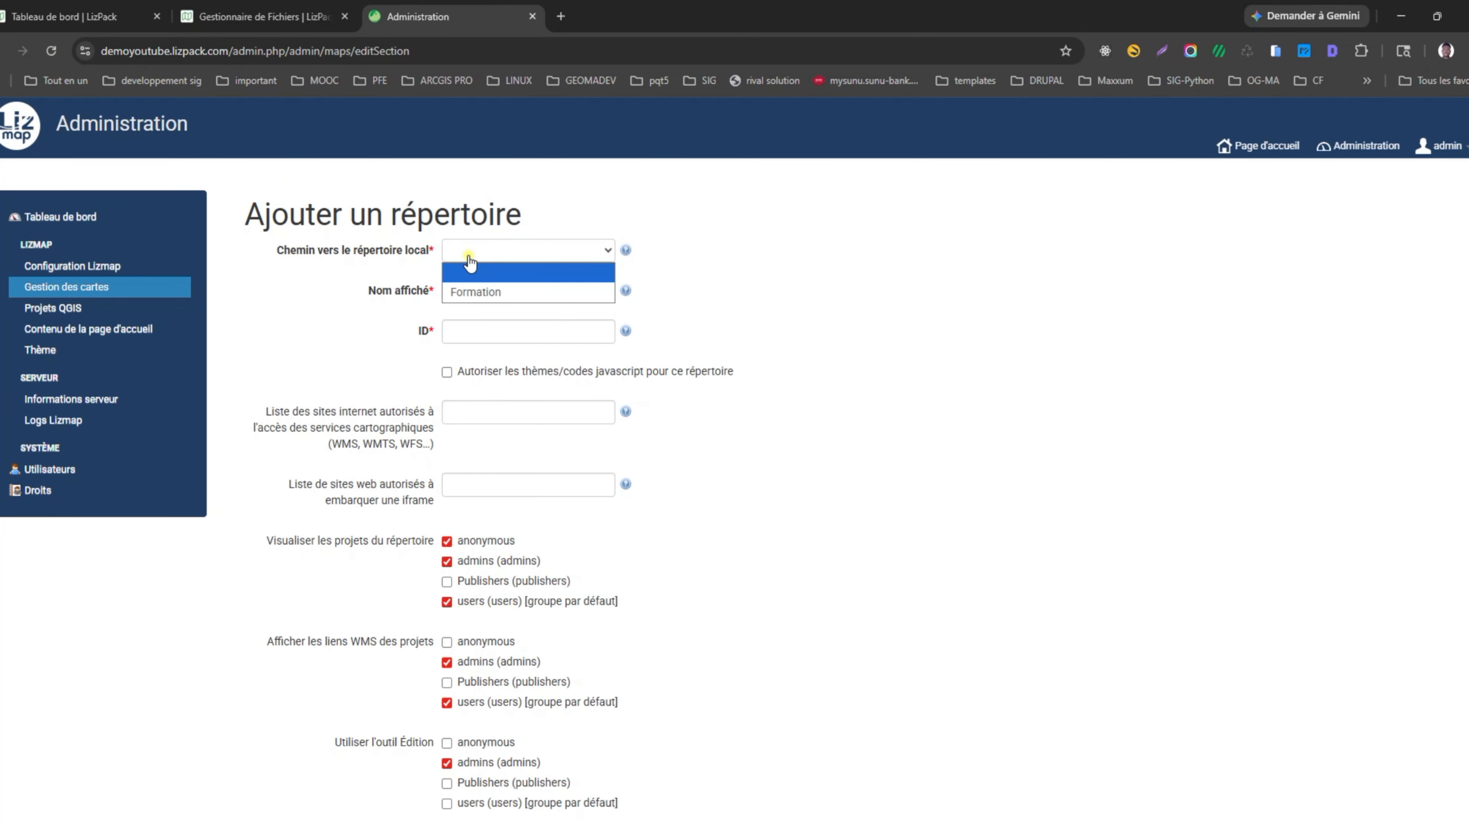
left_click(482, 296)
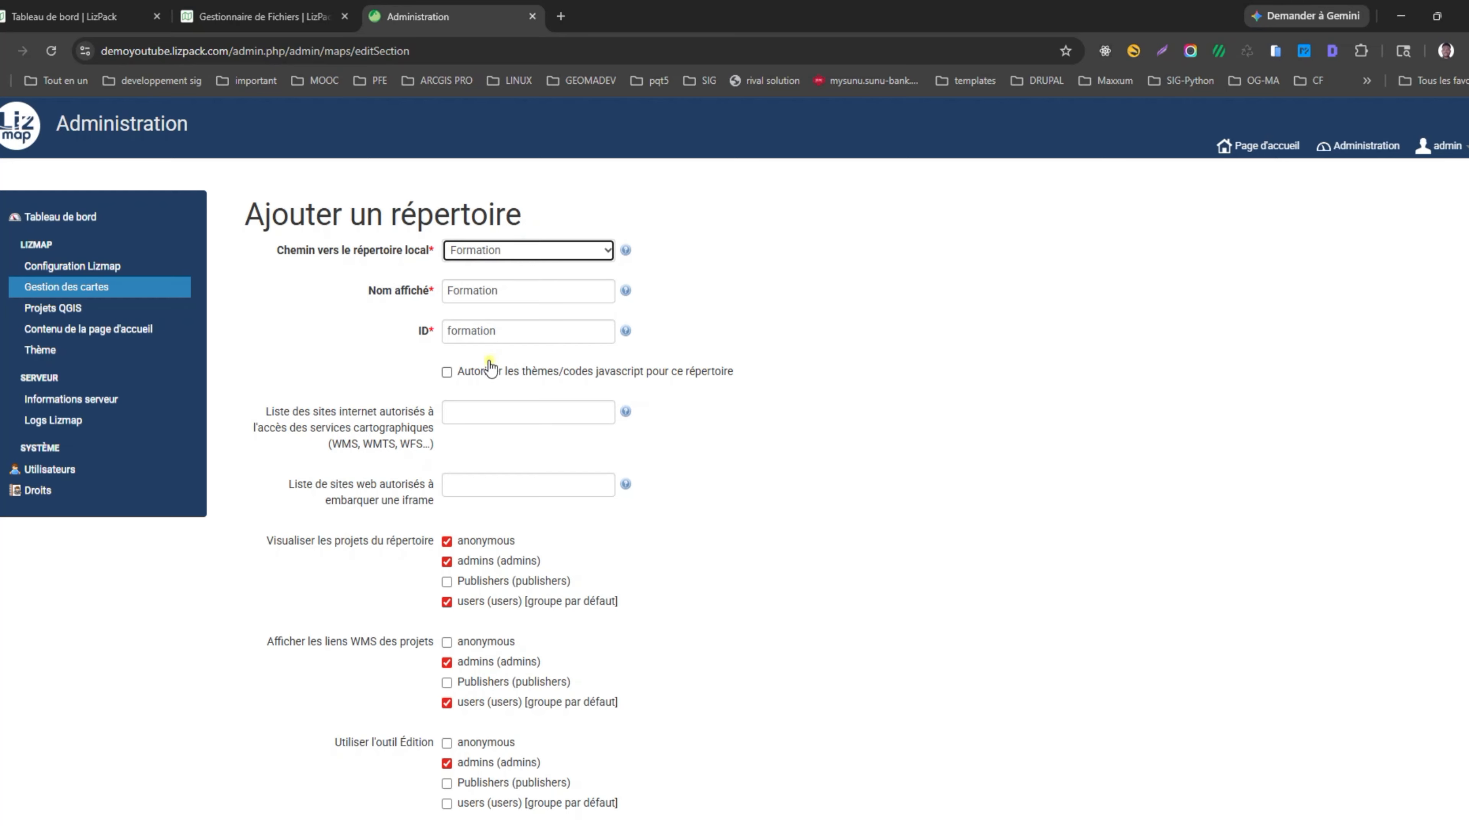
left_click_drag(512, 327, 340, 345)
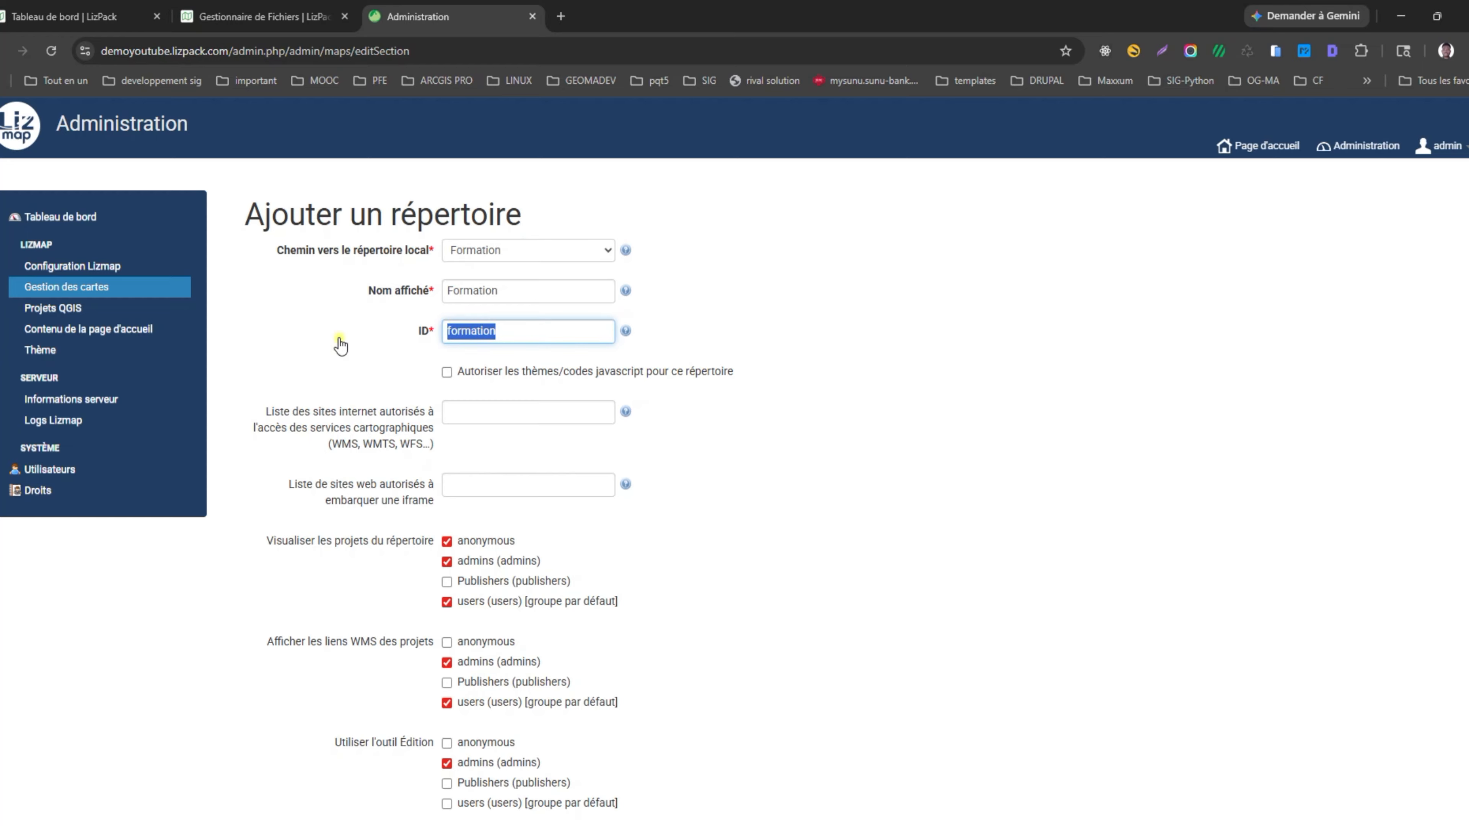
left_click_drag(523, 290, 337, 307)
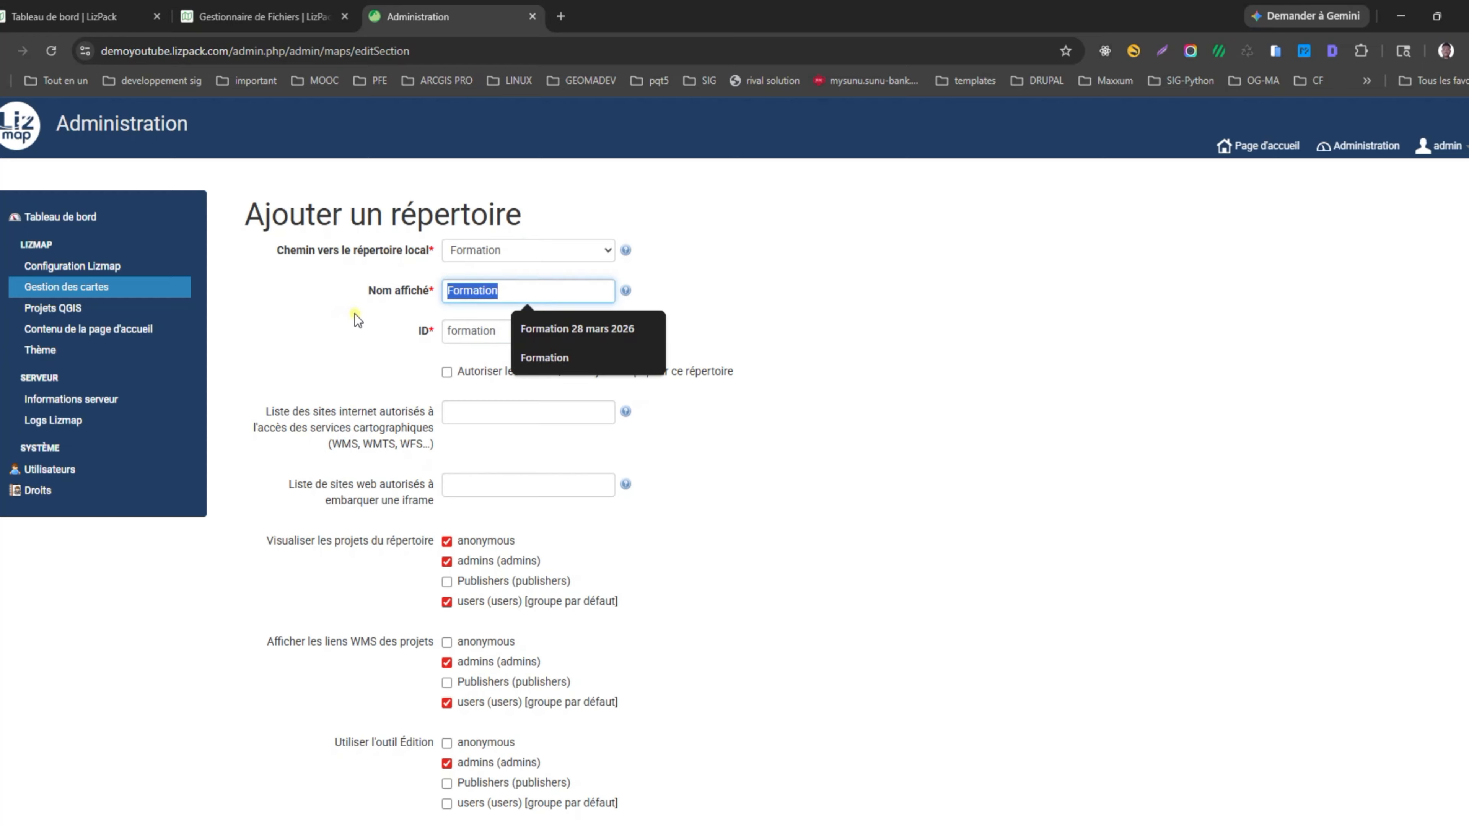
left_click(355, 316)
left_click_drag(509, 290, 298, 315)
left_click(316, 324)
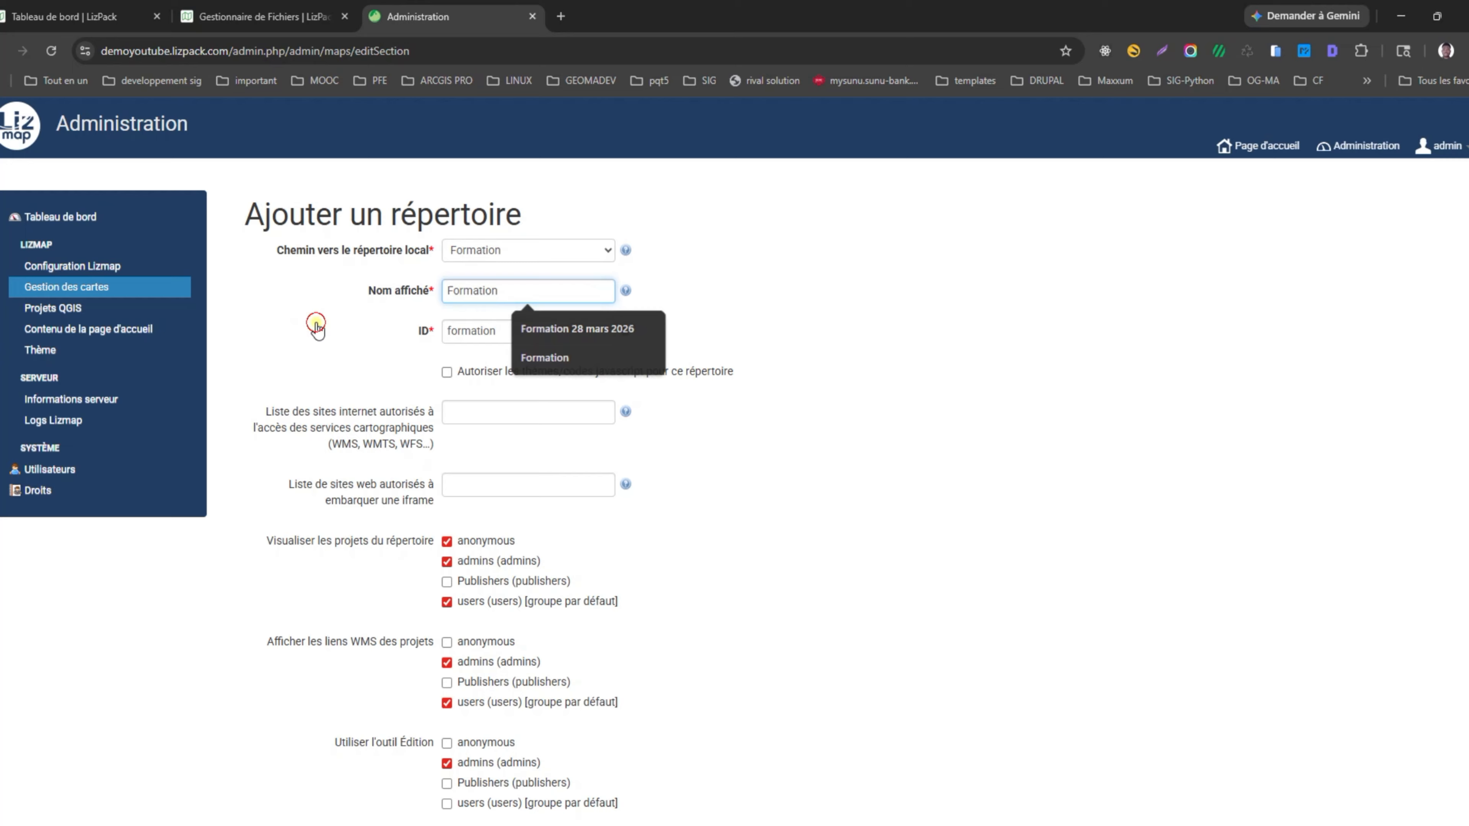
key("Tab")
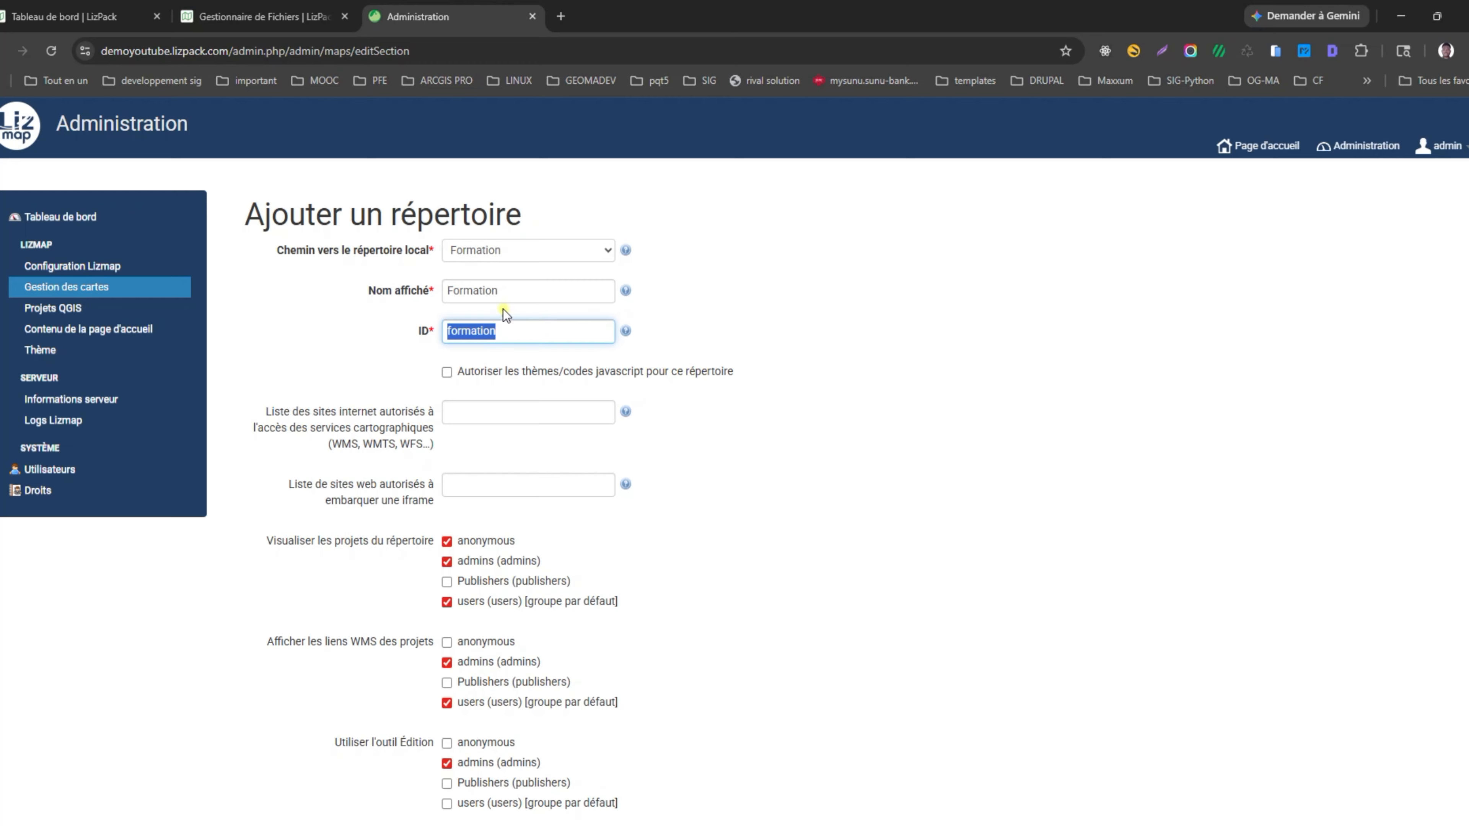
left_click(431, 289)
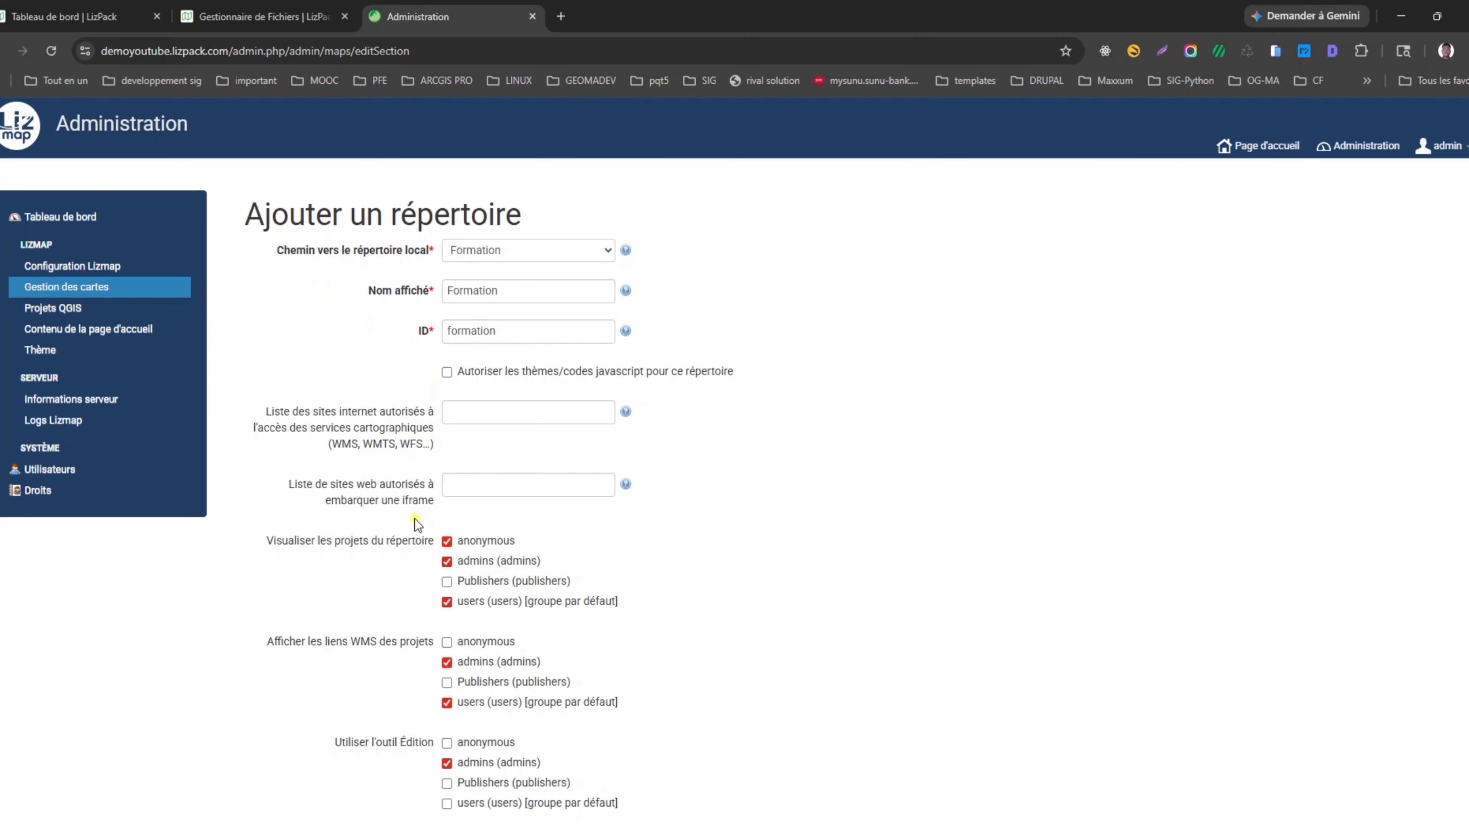
Save the new formation directory at the bottom of the form.
scroll(415, 524, "down", 3)
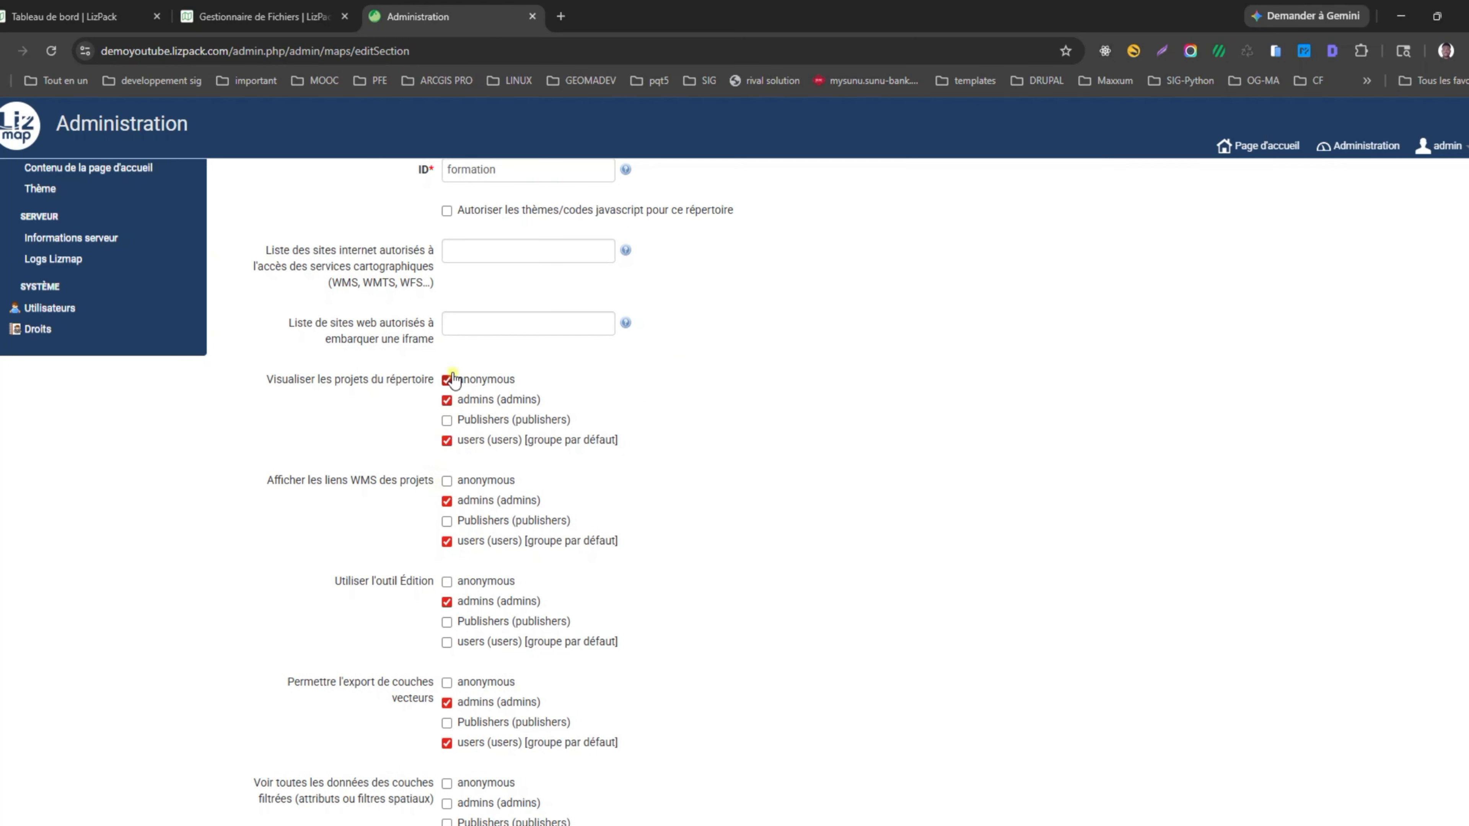
scroll(476, 482, "down", 2)
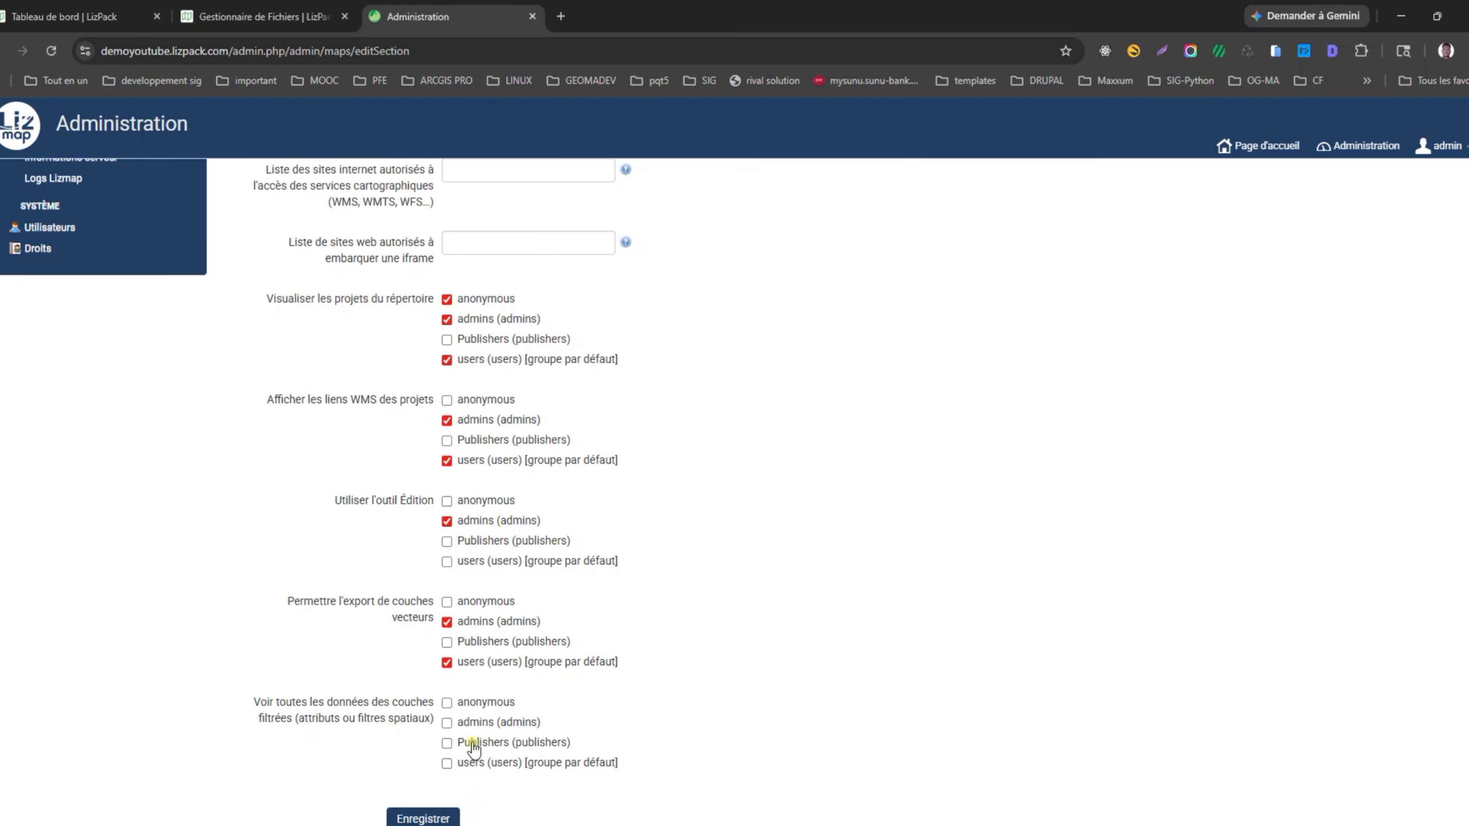
scroll(477, 648, "up", 3)
scroll(495, 573, "down", 5)
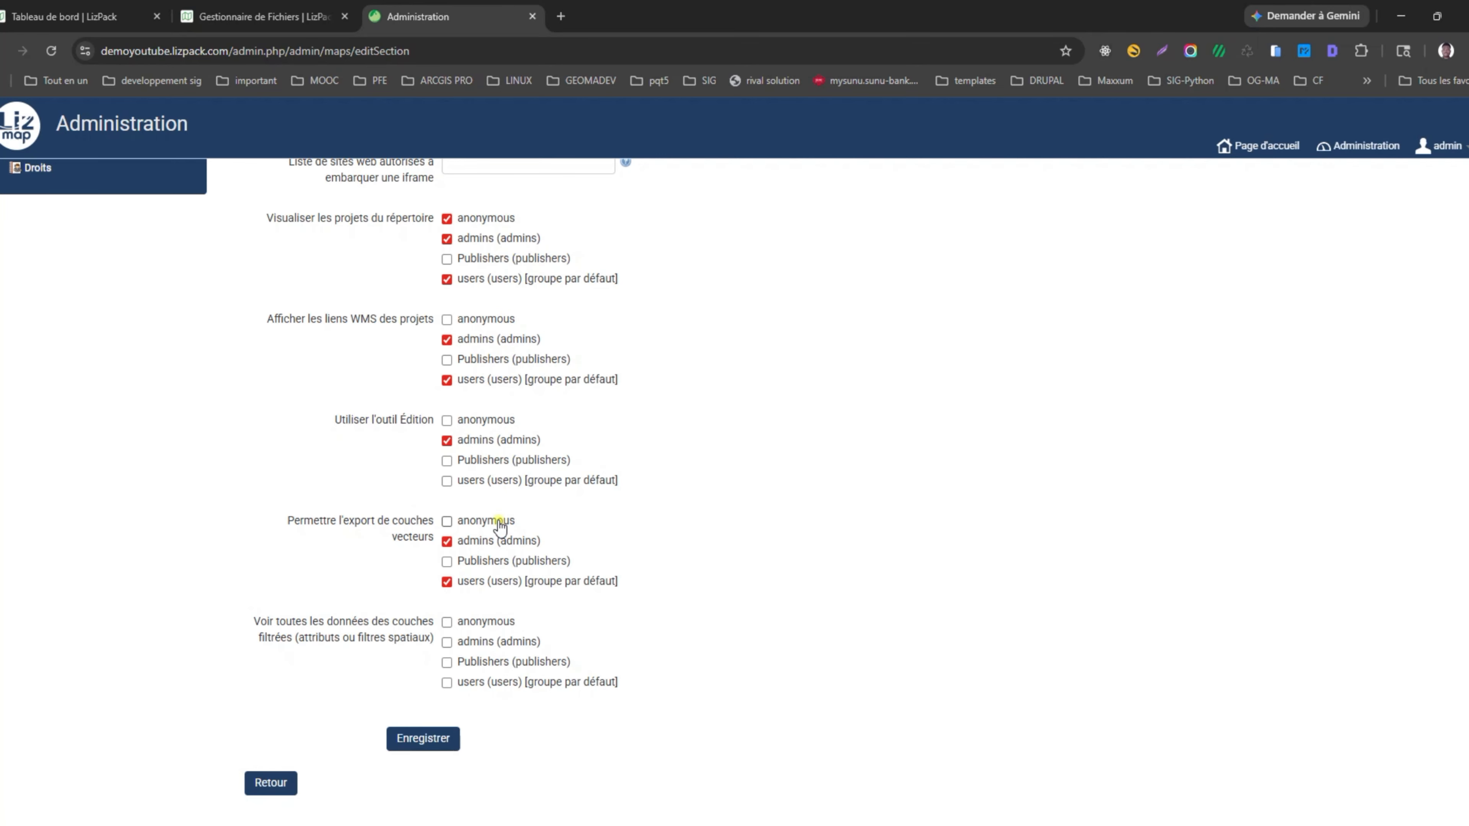
left_click(435, 740)
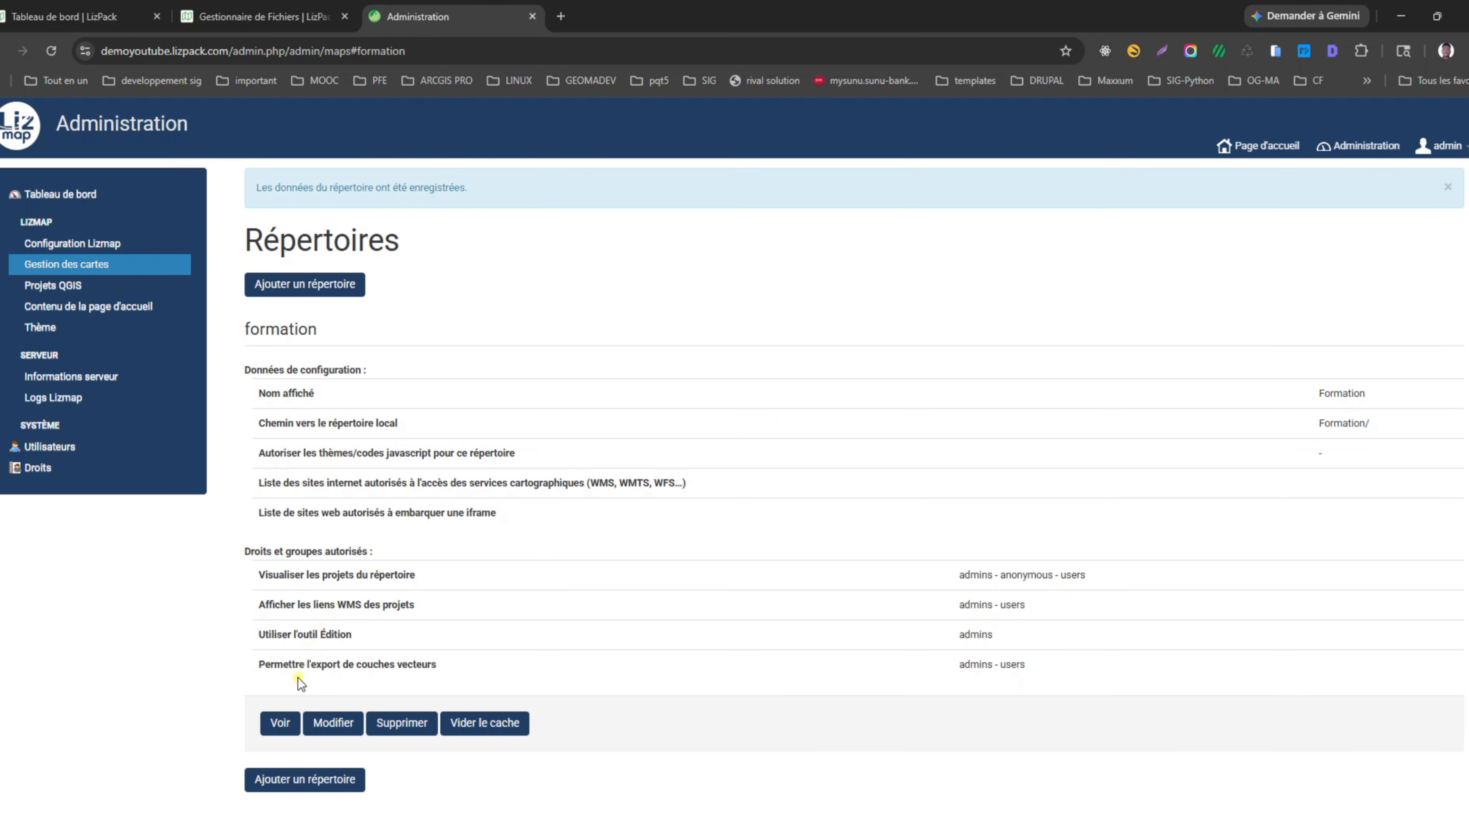
Open the Formation repository page and view the paris project's description and WFS capabilities.
left_click_drag(249, 238, 570, 254)
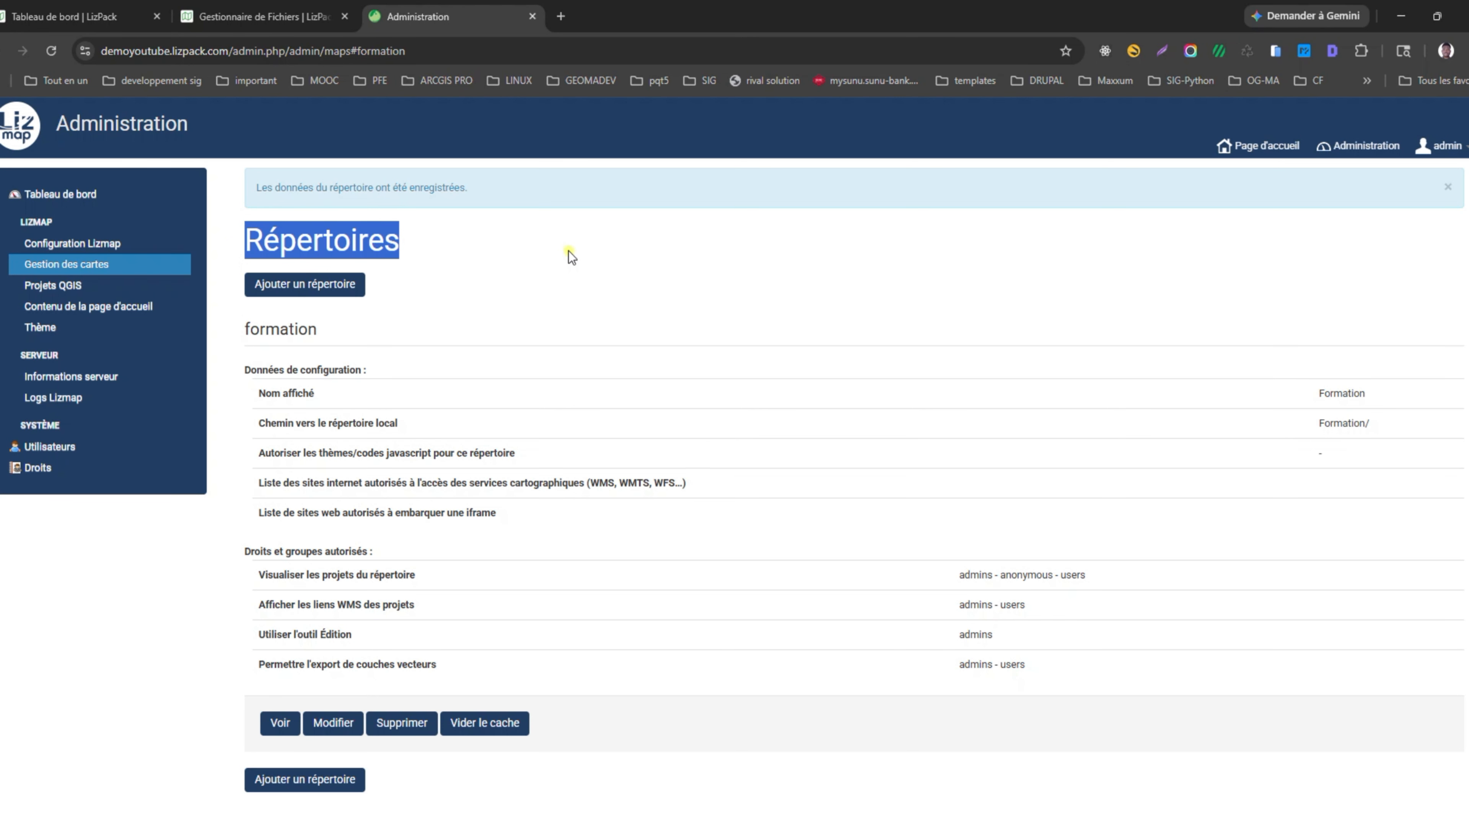
left_click(70, 267)
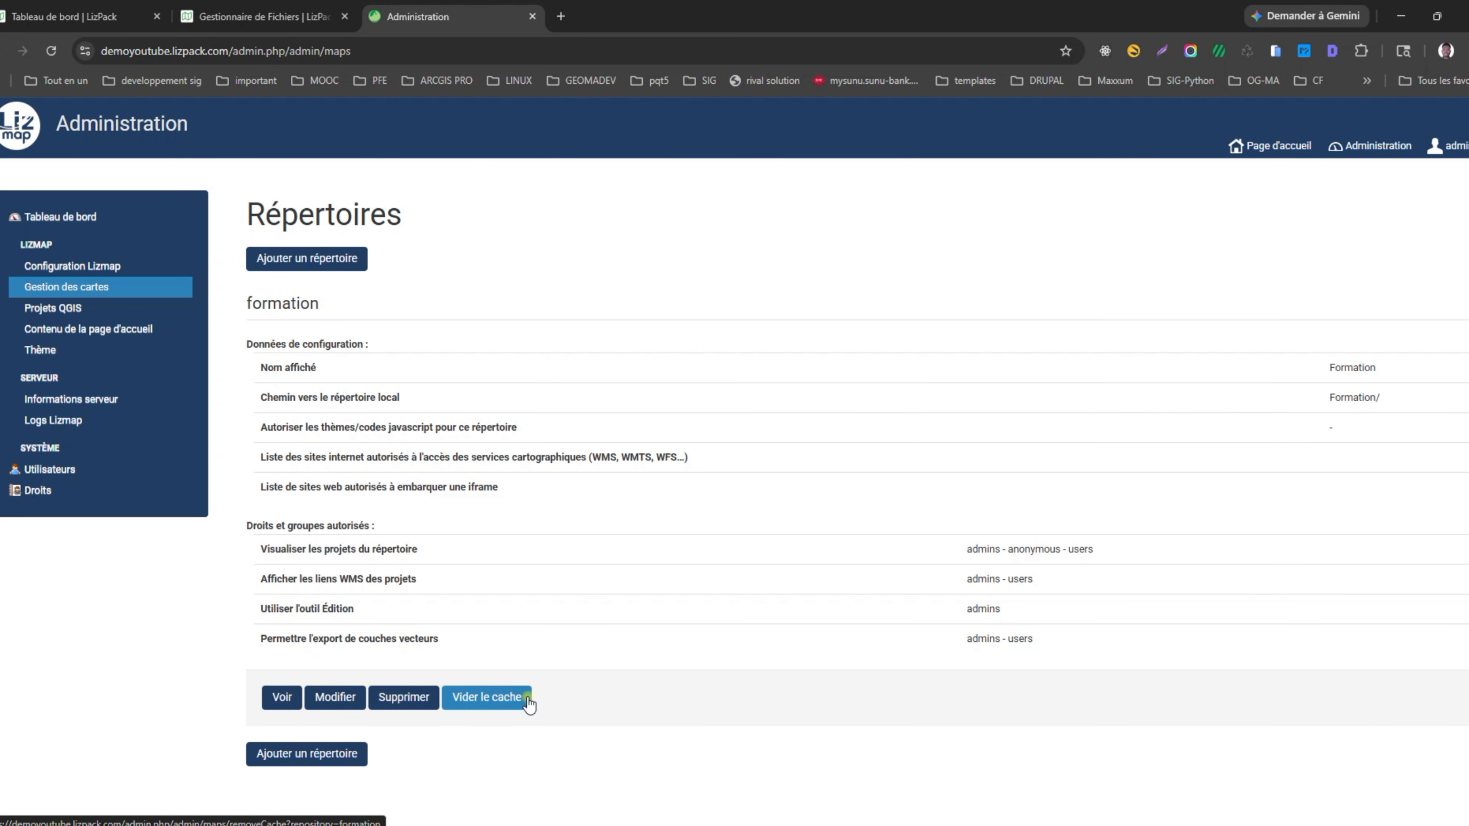
left_click(286, 698)
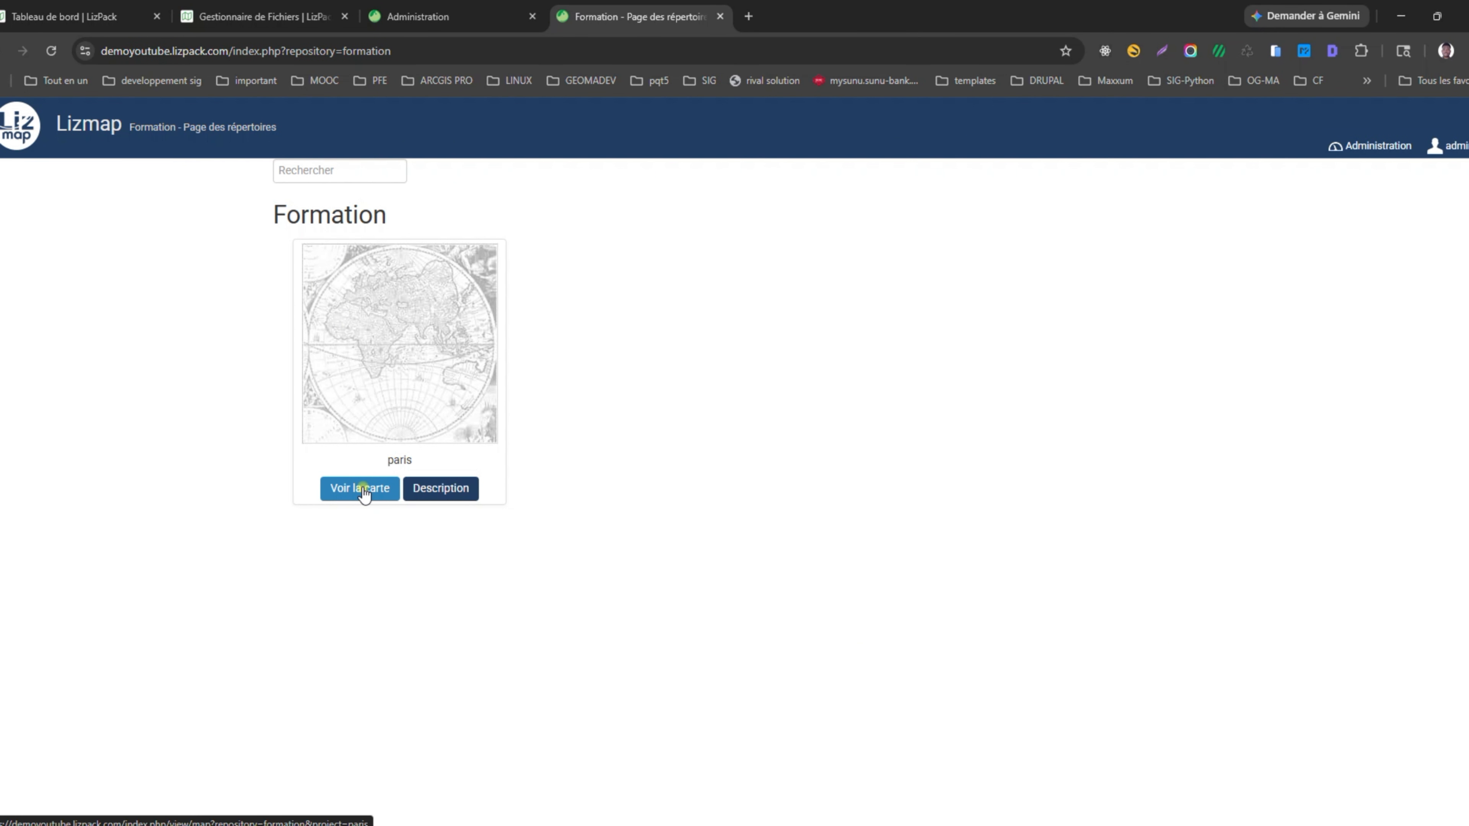
left_click(413, 489)
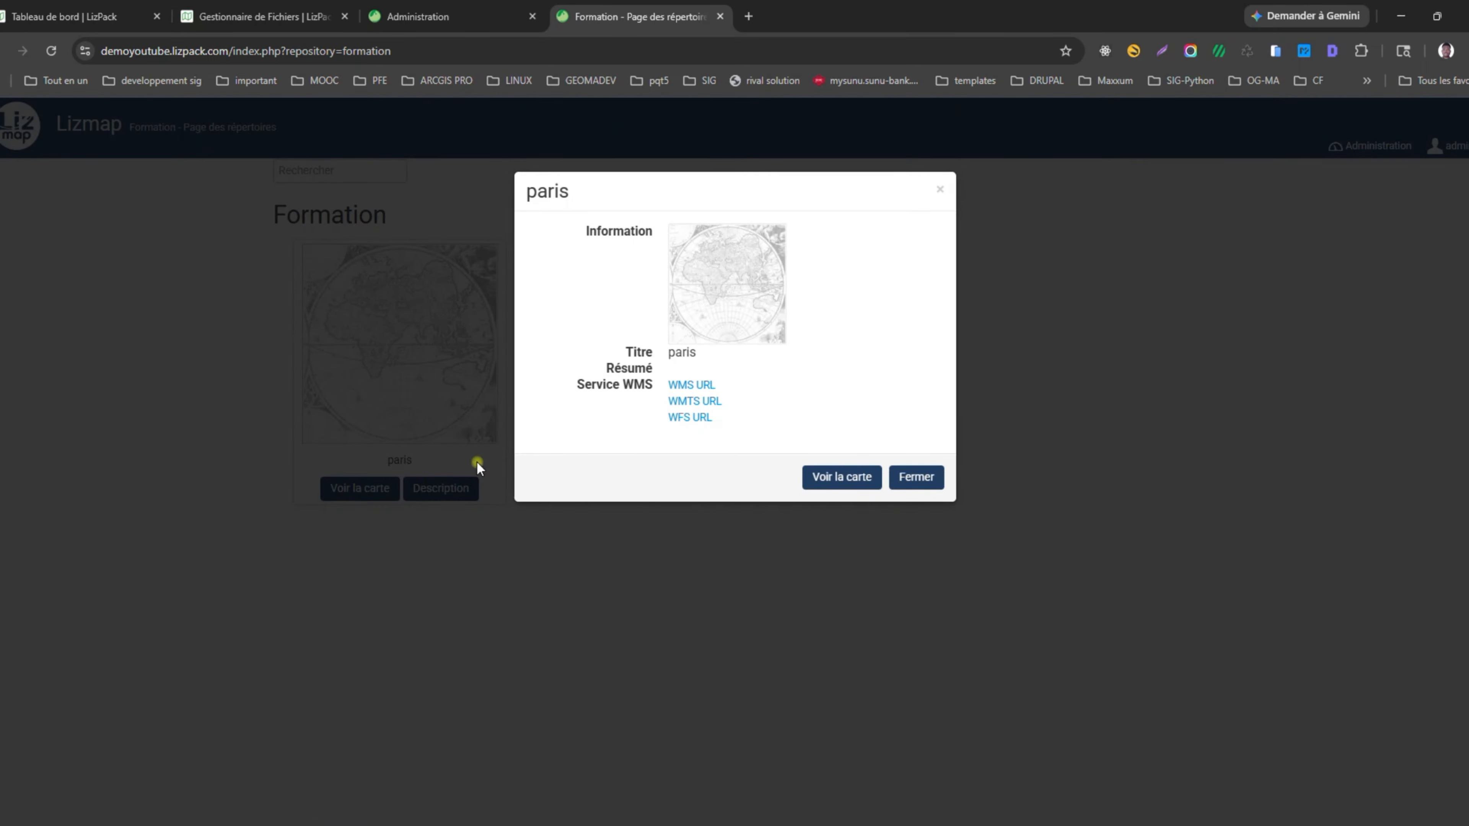
left_click(689, 417)
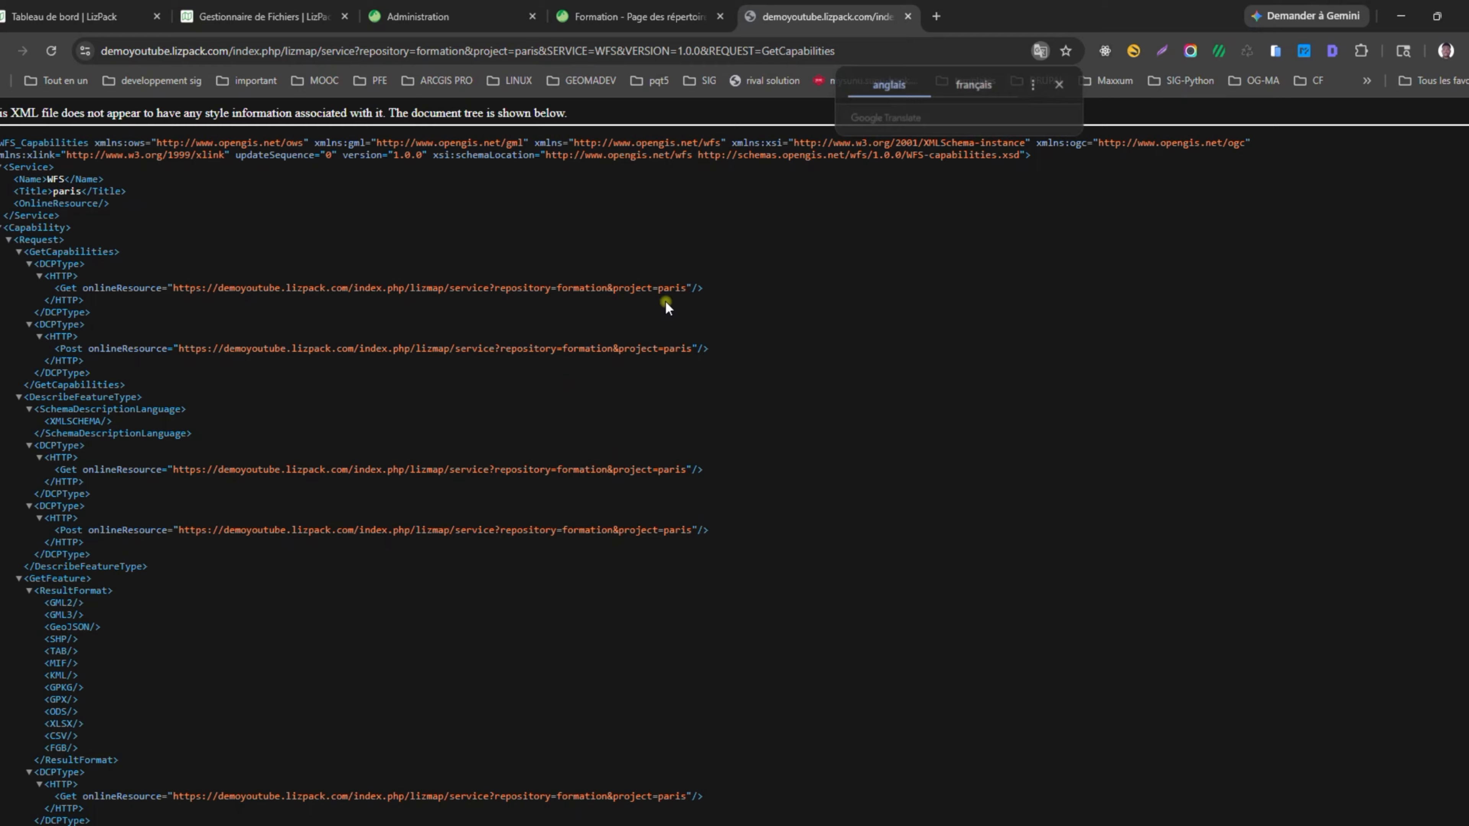
scroll(531, 758, "down", 10)
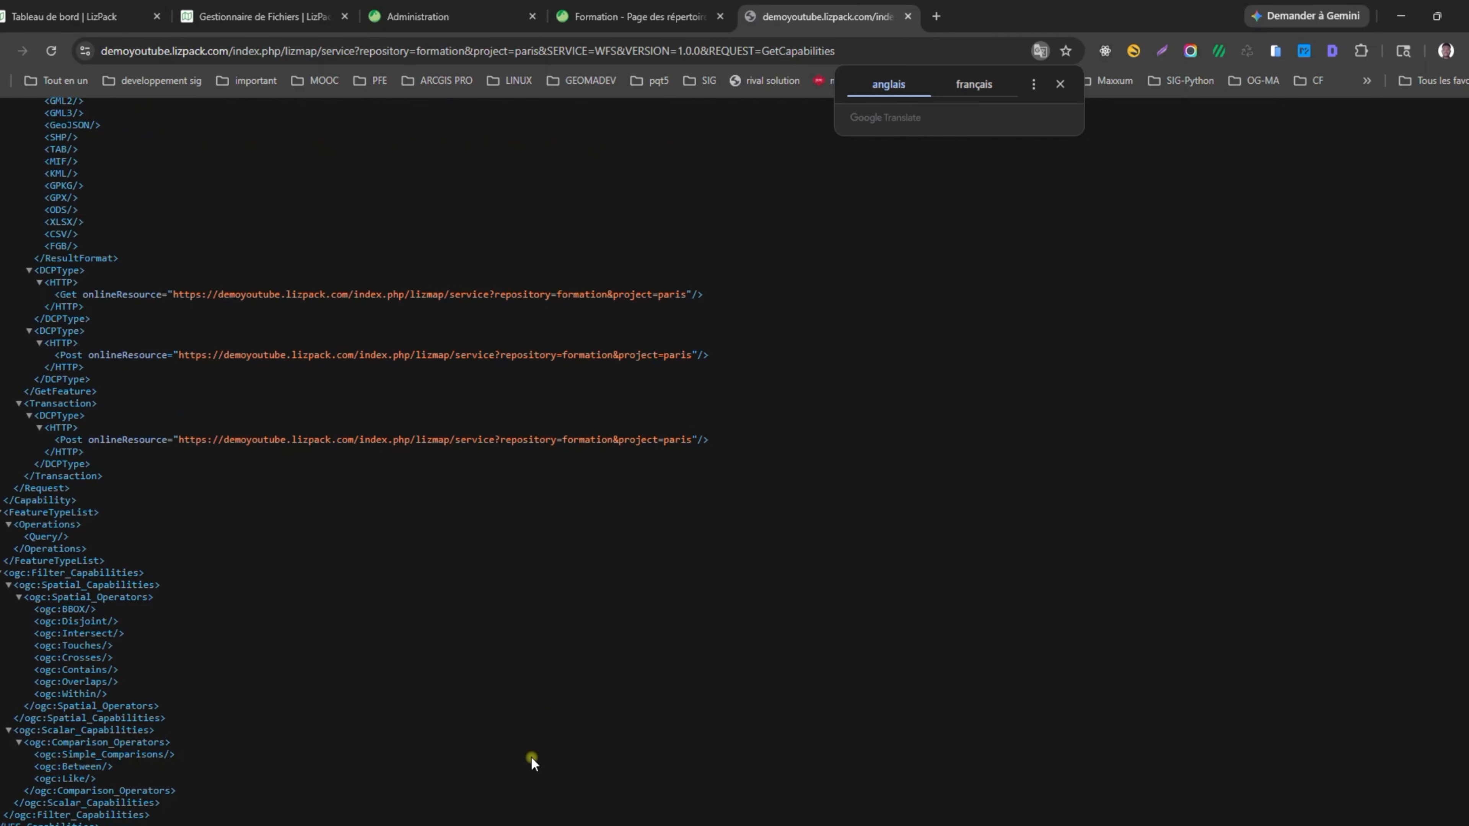
Close the paris description and open the paris map with Voir la carte.
left_click(608, 19)
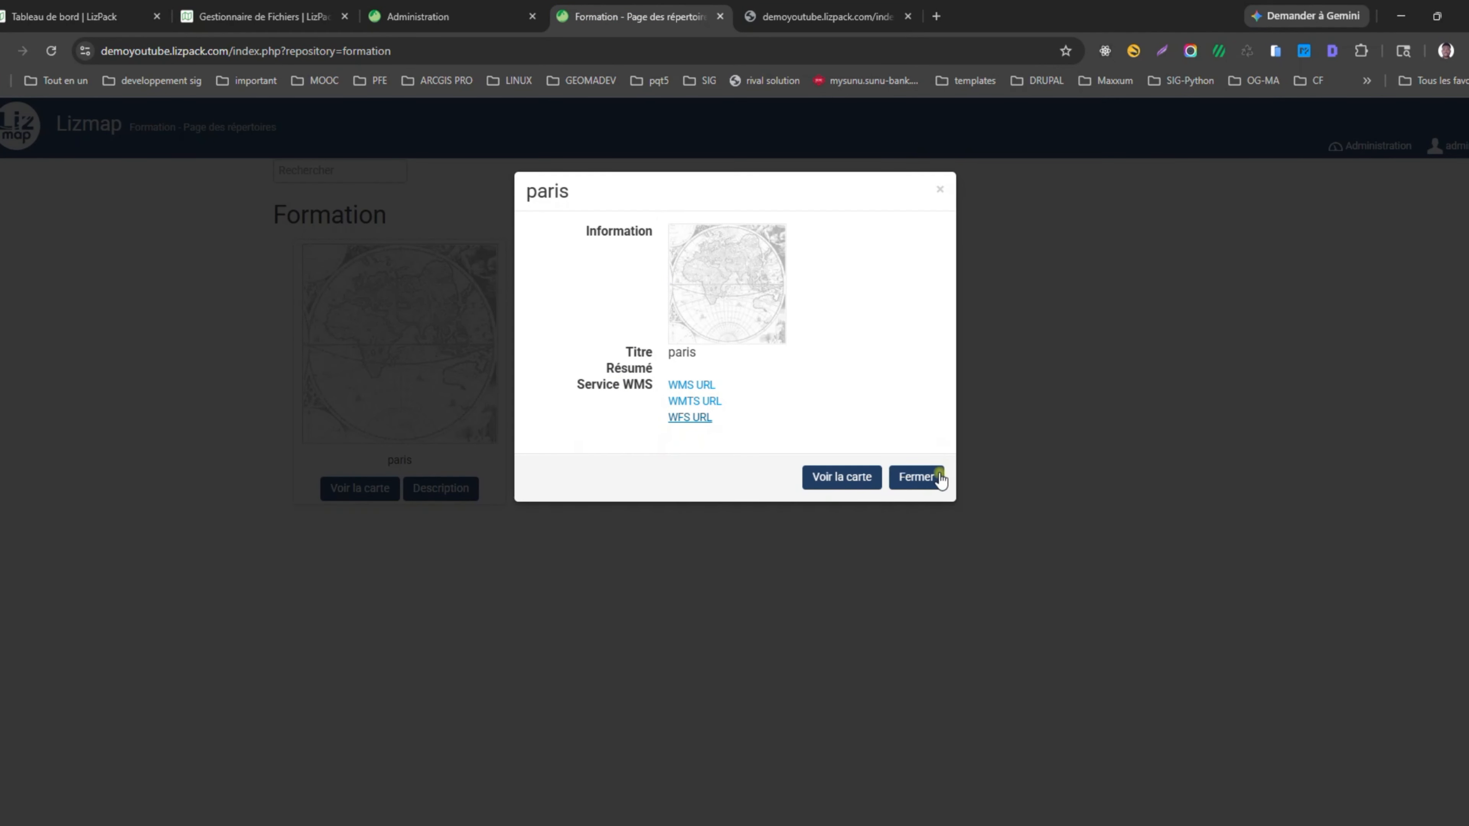
left_click(919, 477)
left_click(913, 477)
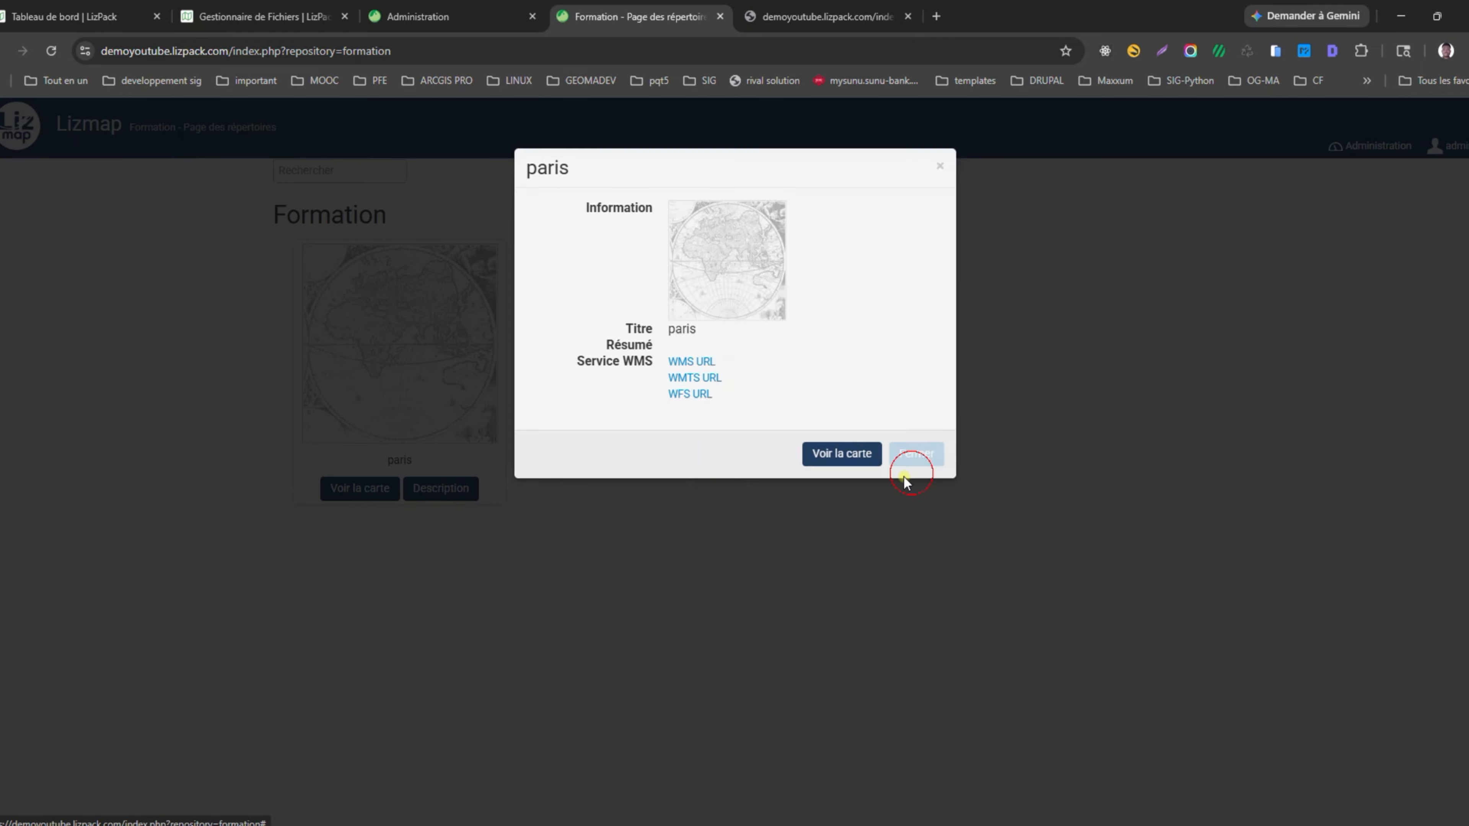
left_click(354, 490)
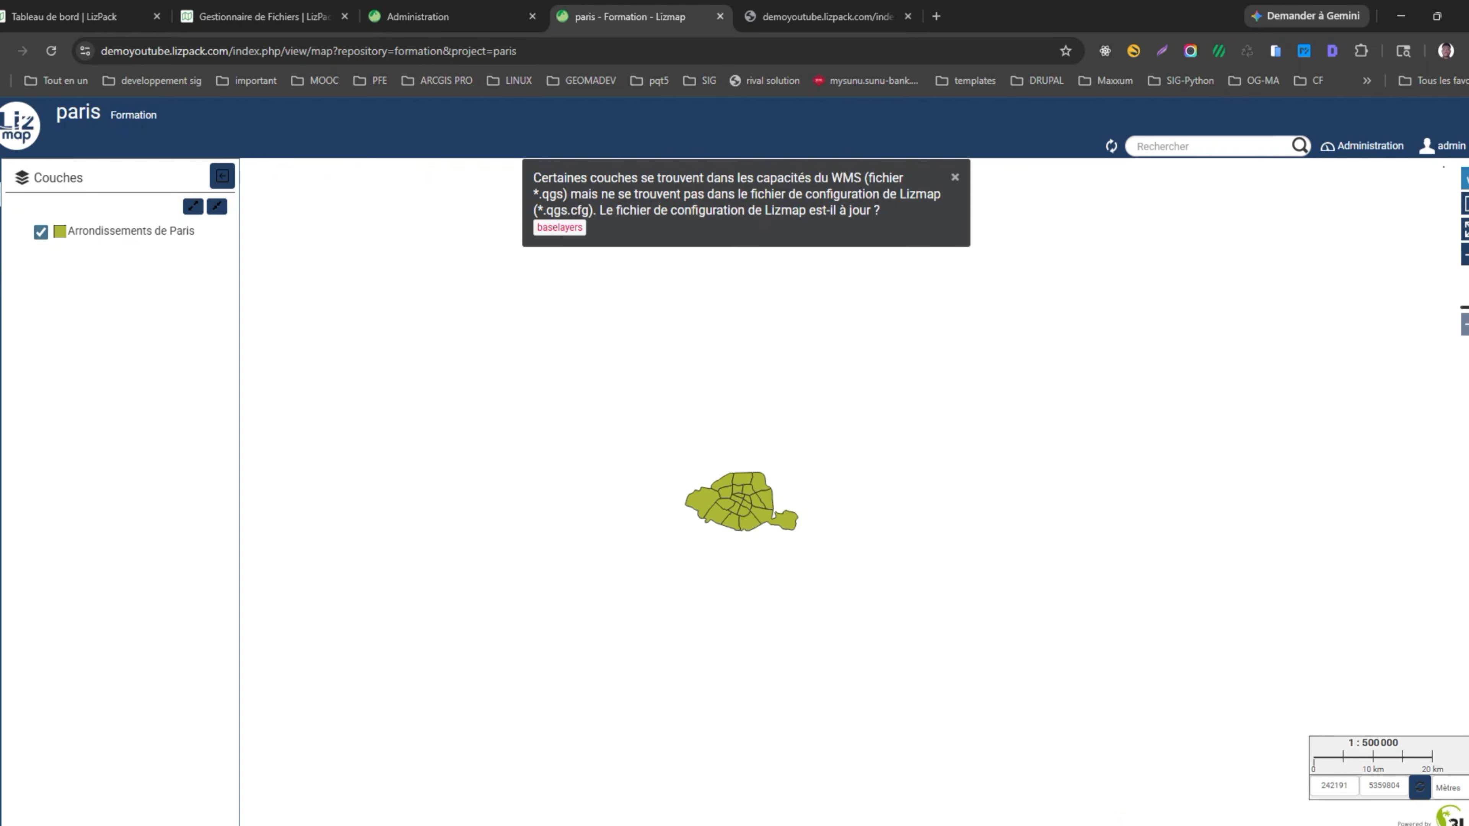
Zoom and pan the Lizmap map around Paris, then switch back to QGIS.
left_click(1067, 825)
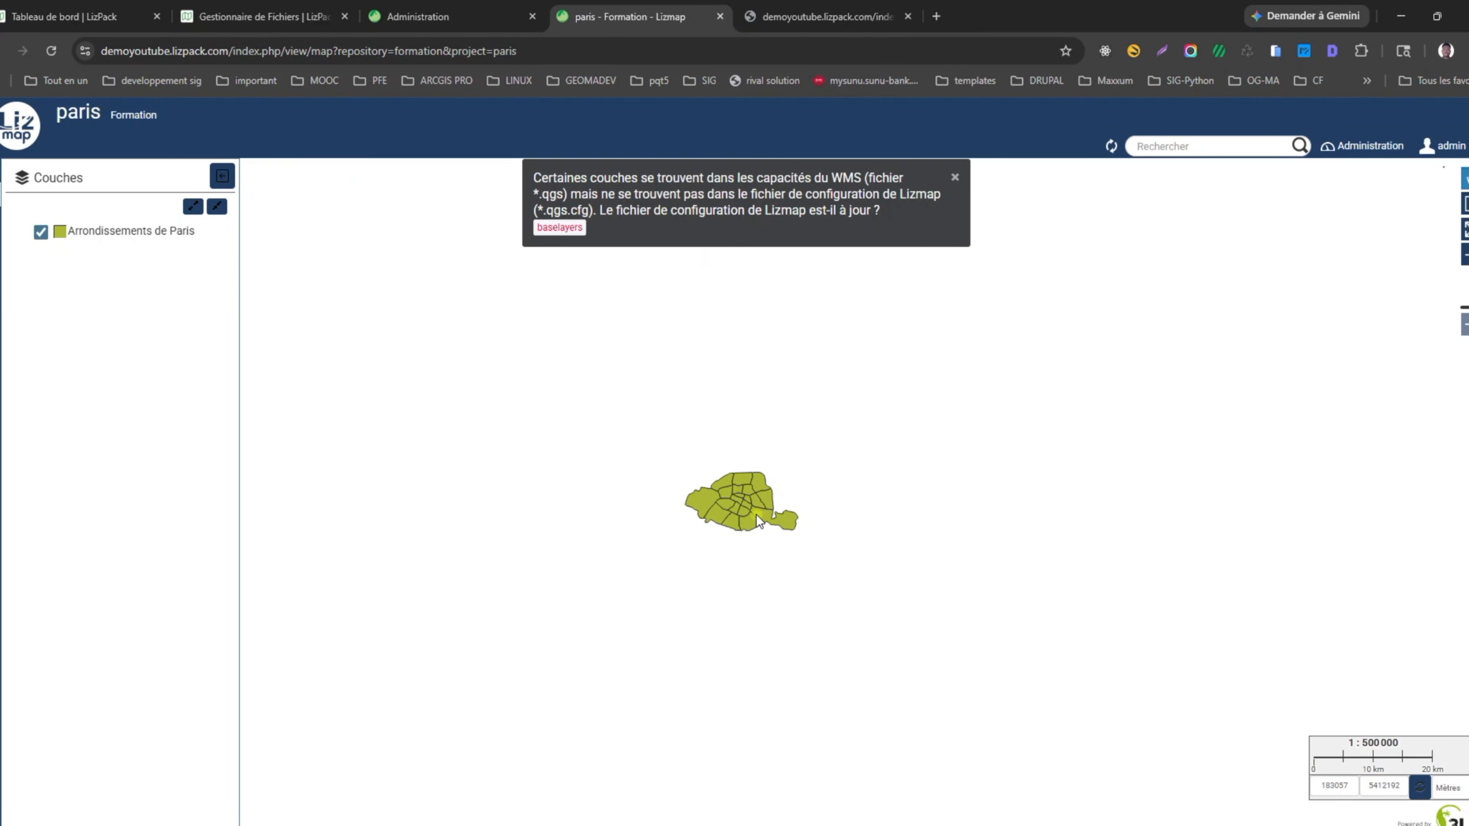
scroll(740, 508, "up", 4)
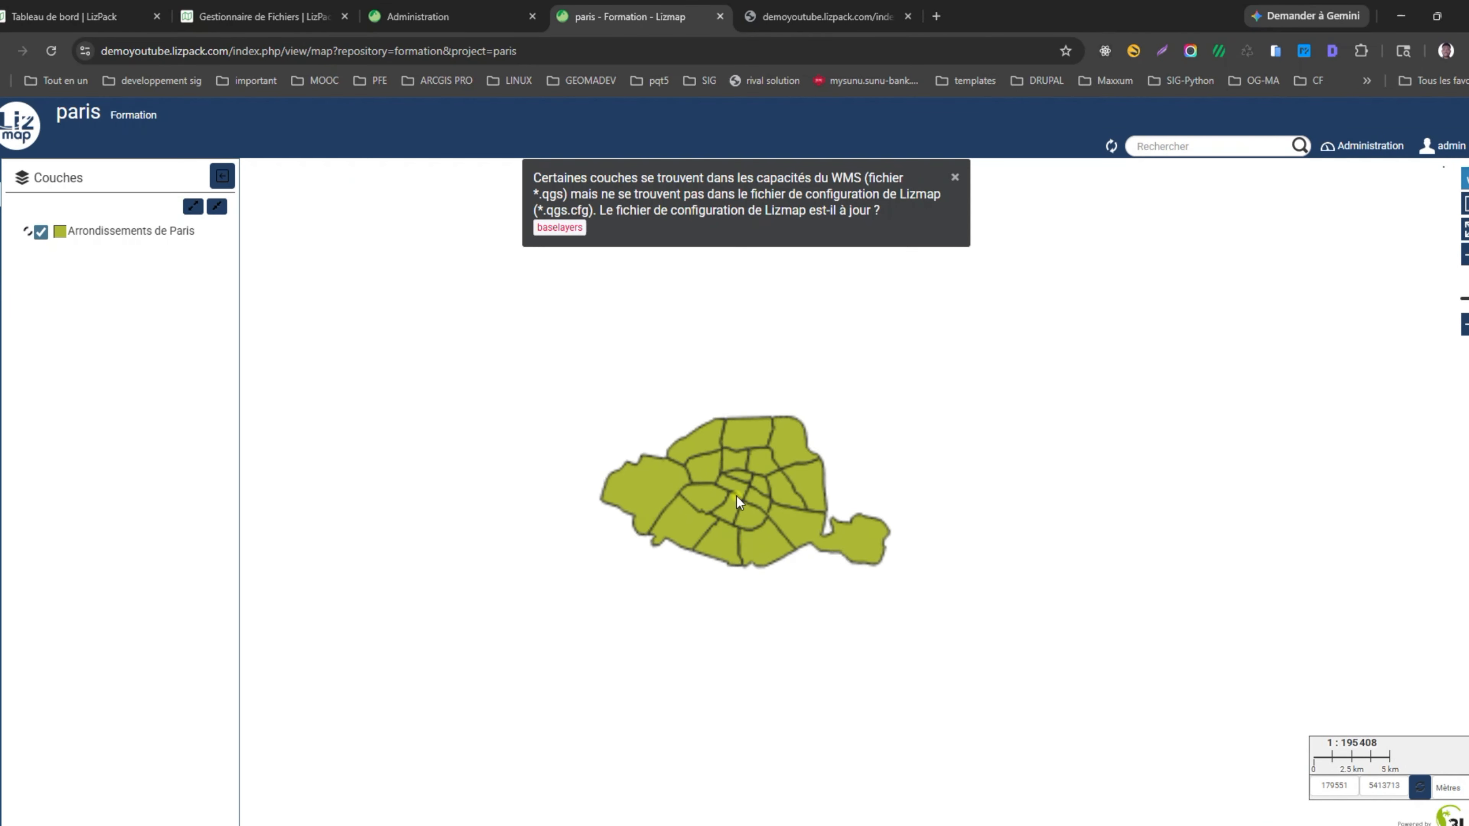
scroll(739, 535, "down", 1)
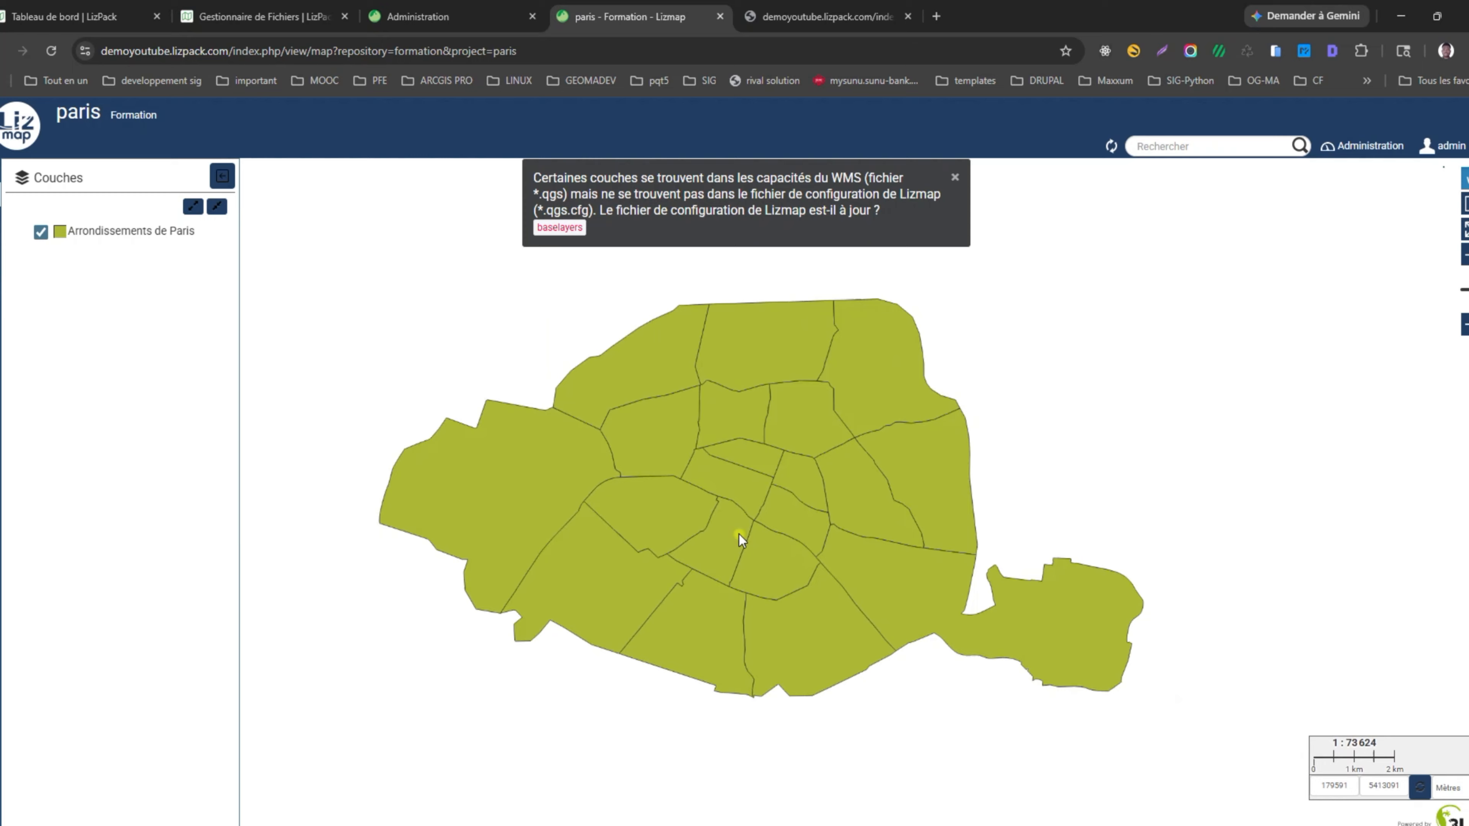
scroll(709, 522, "up", 1)
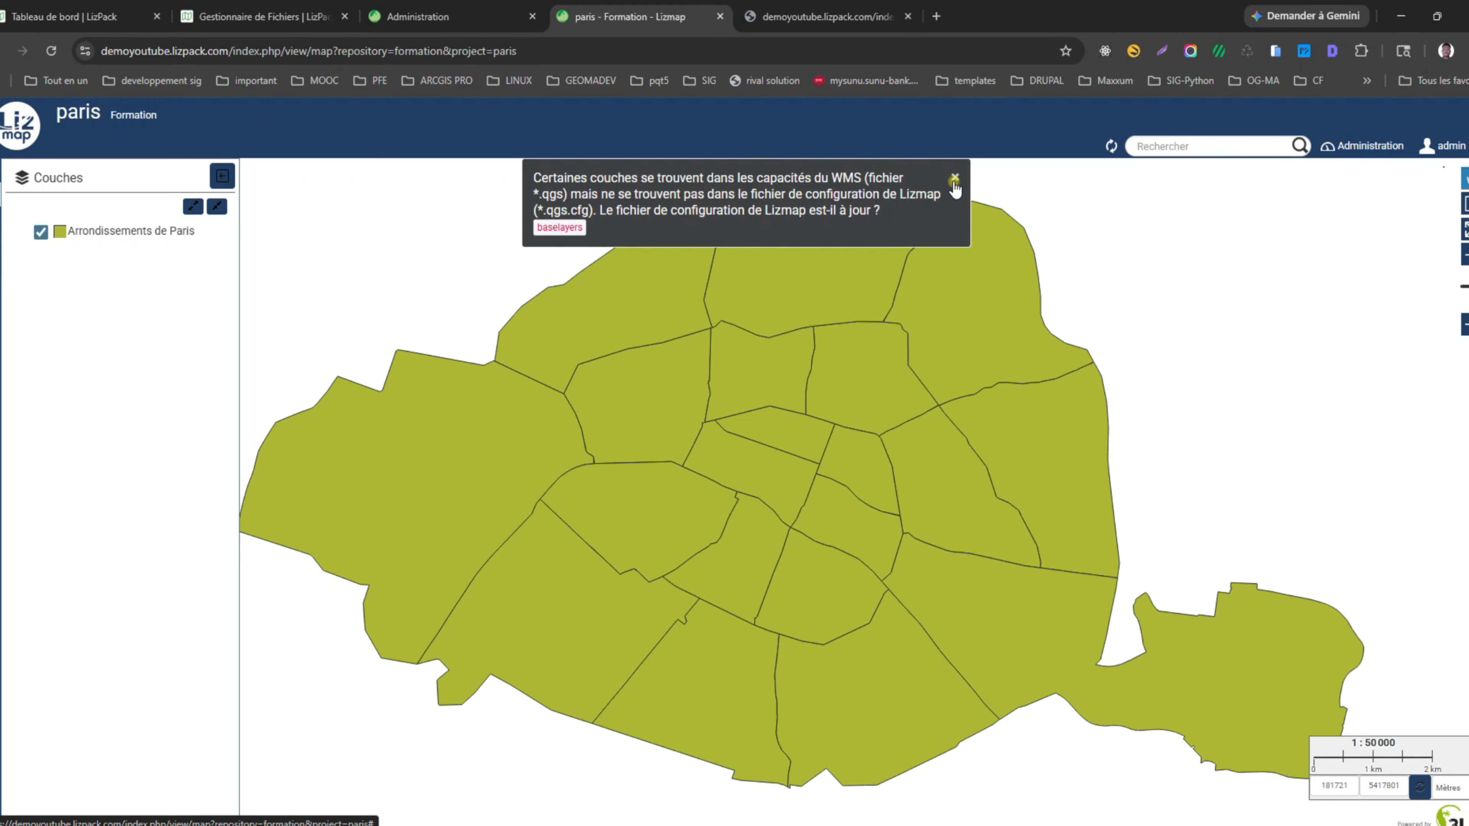
left_click_drag(743, 578, 780, 565)
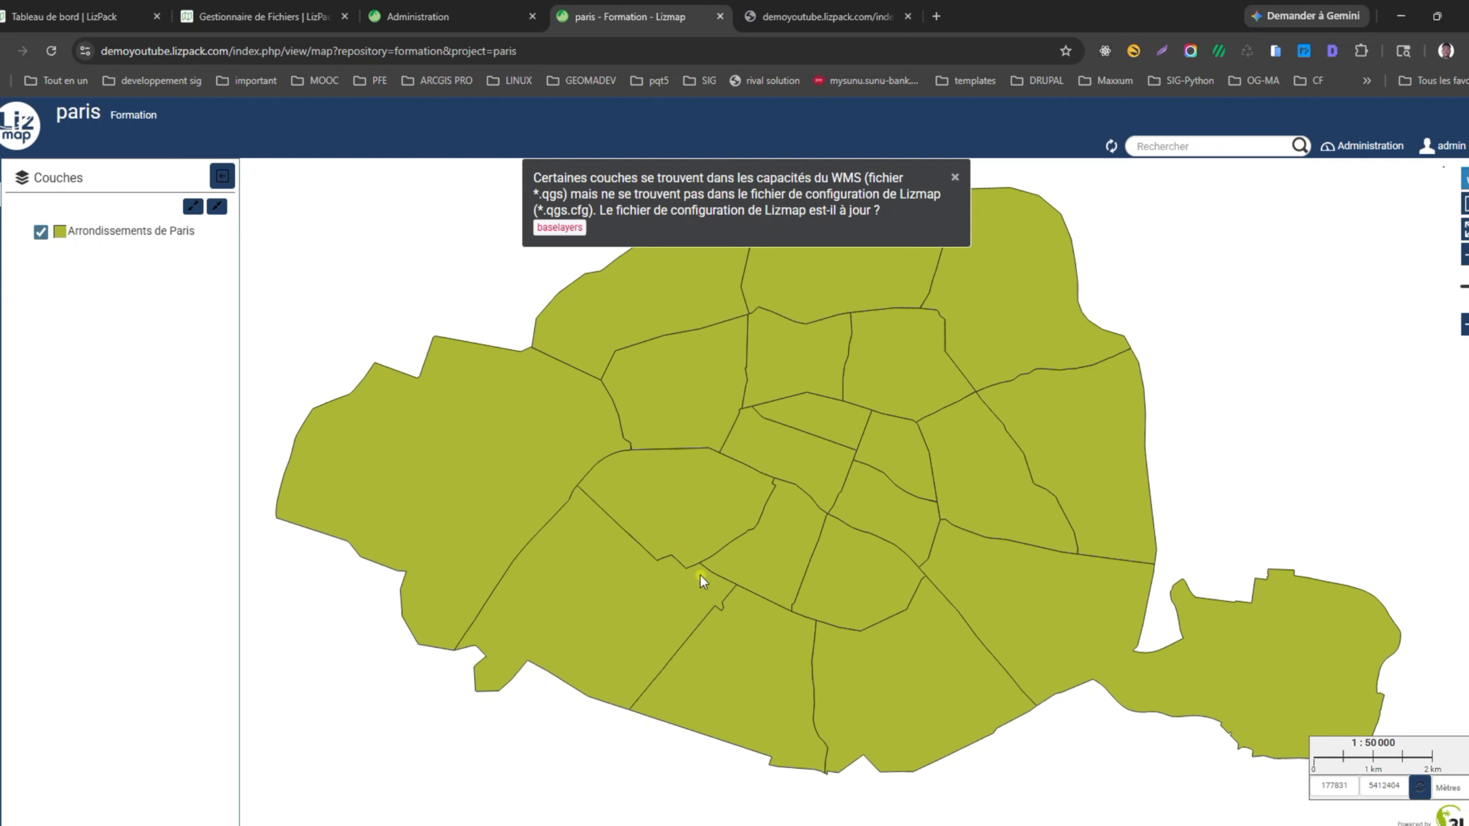
key("alt+Tab")
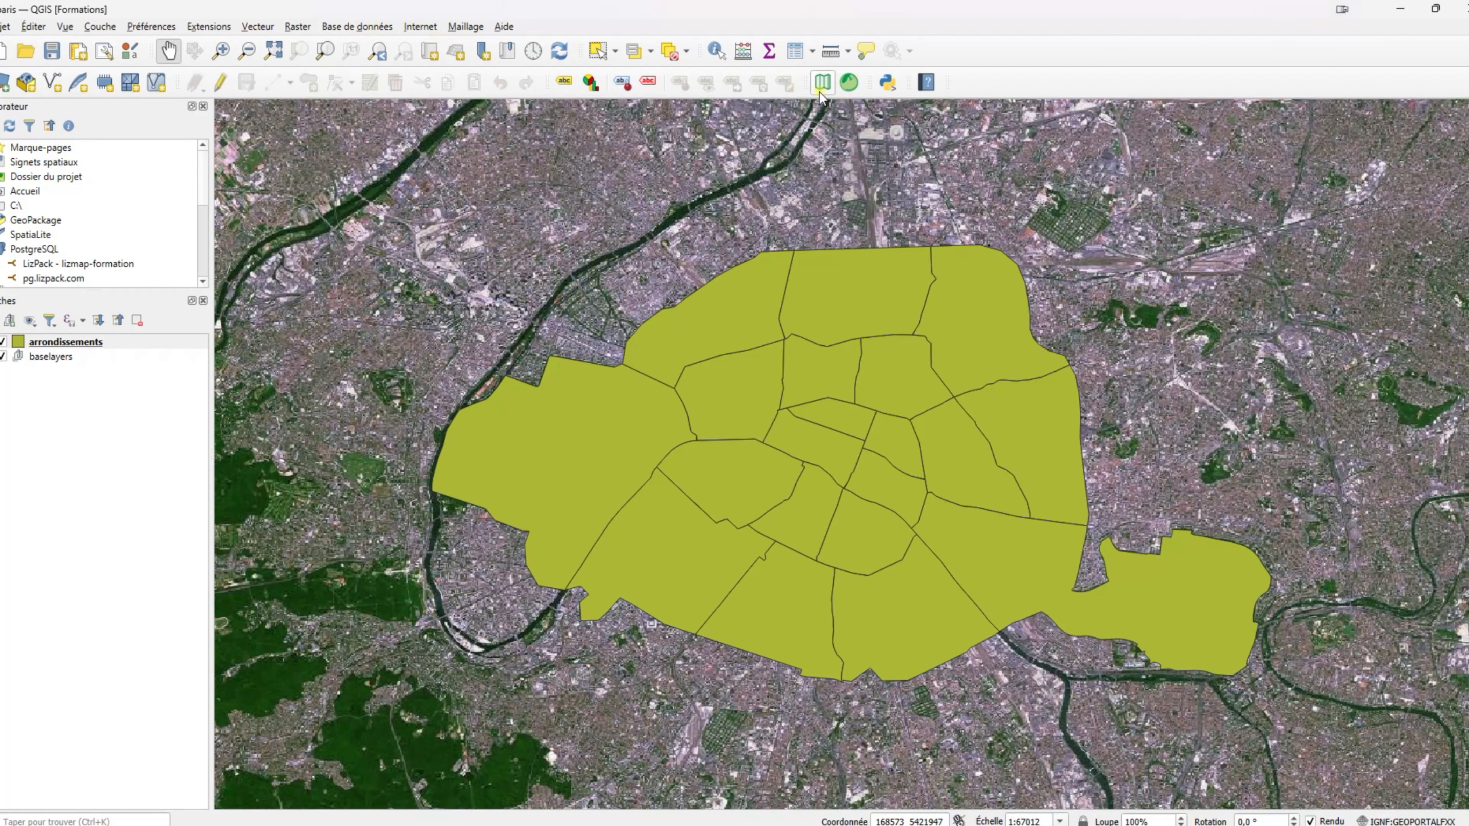
Include baselayers and Orthophoto IGN in the Lizmap plugin's Couches, then apply and save.
left_click(850, 83)
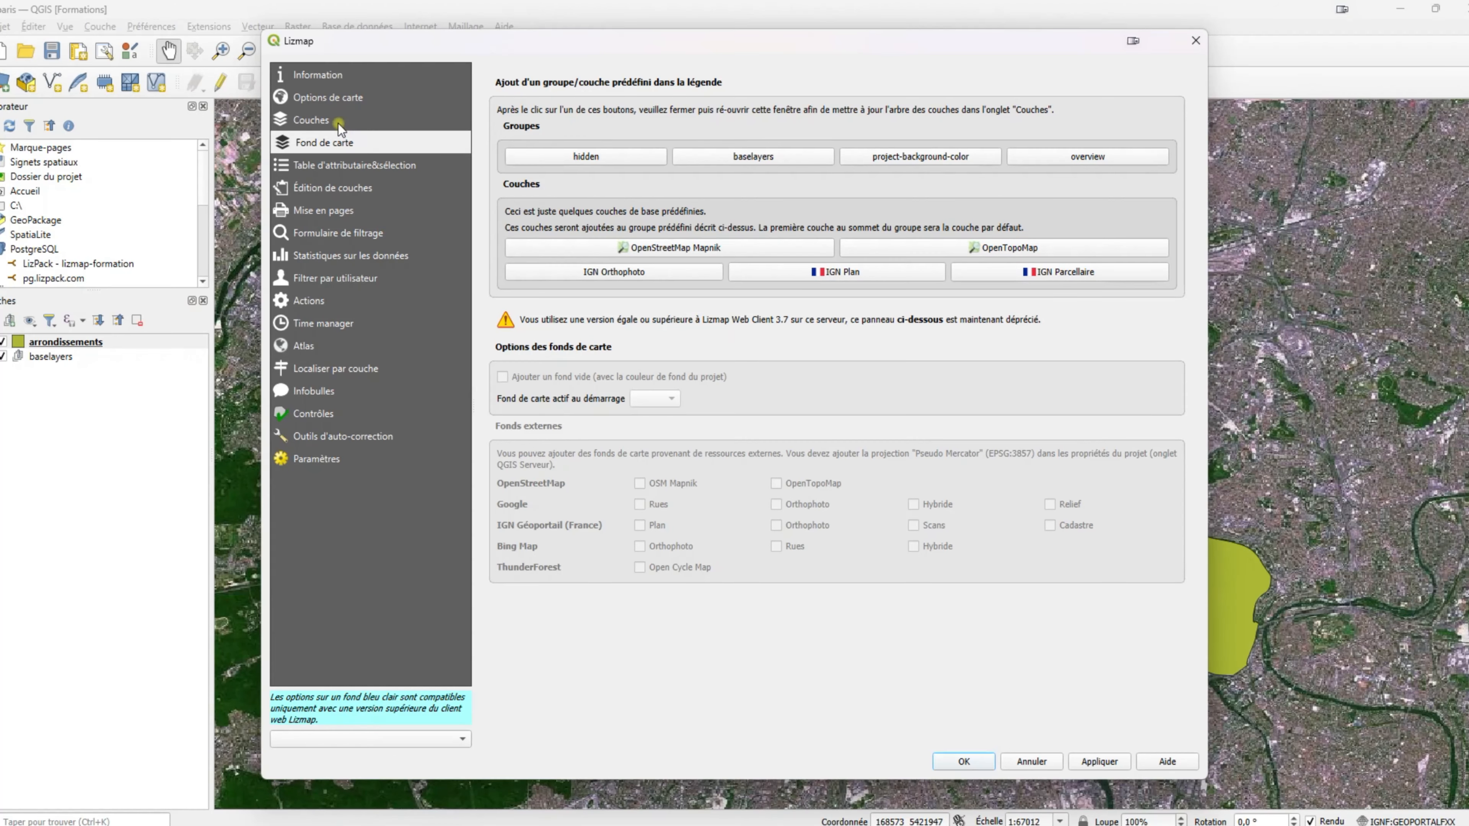
left_click(337, 121)
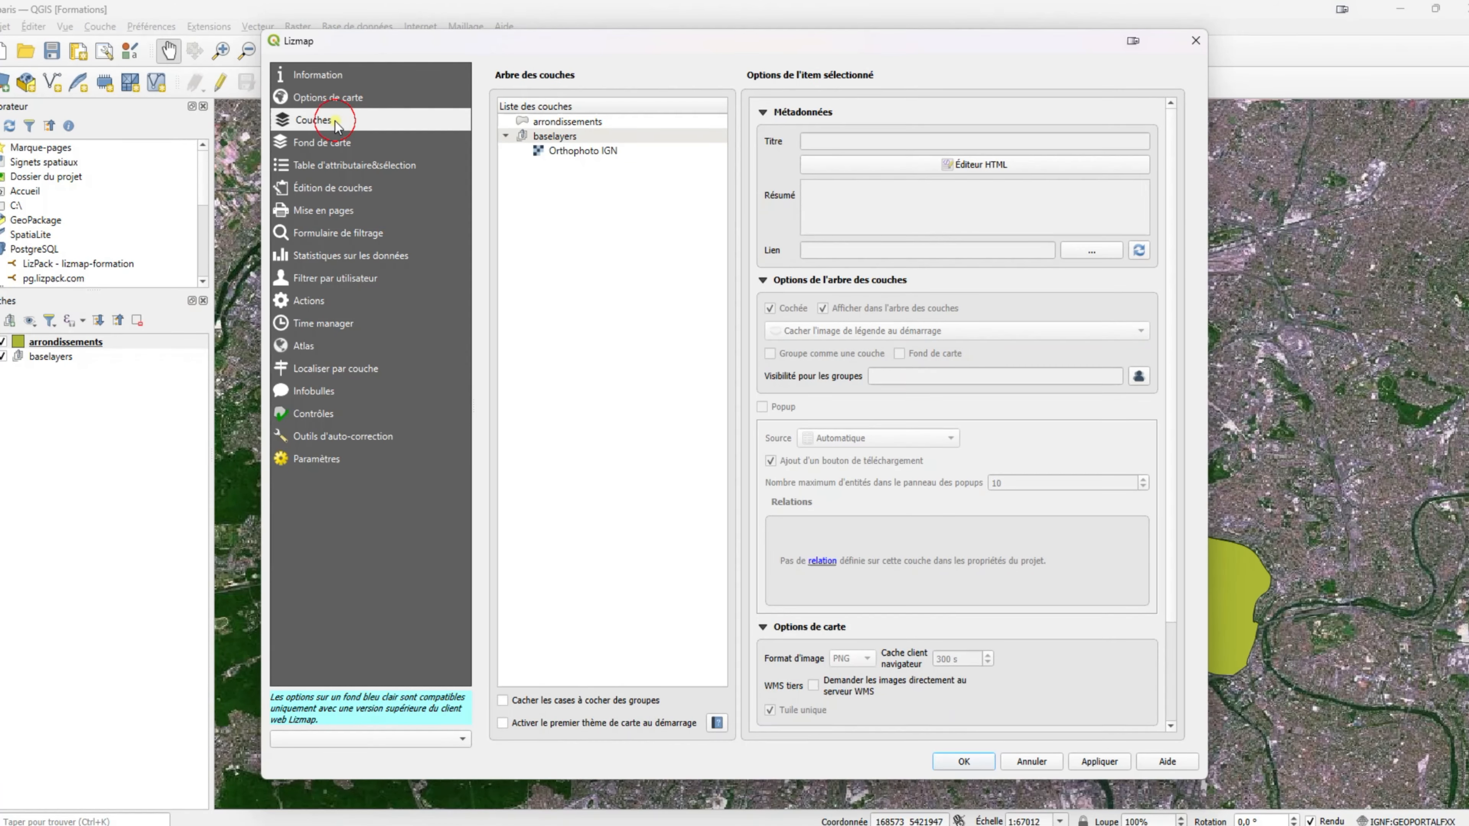
left_click(553, 136)
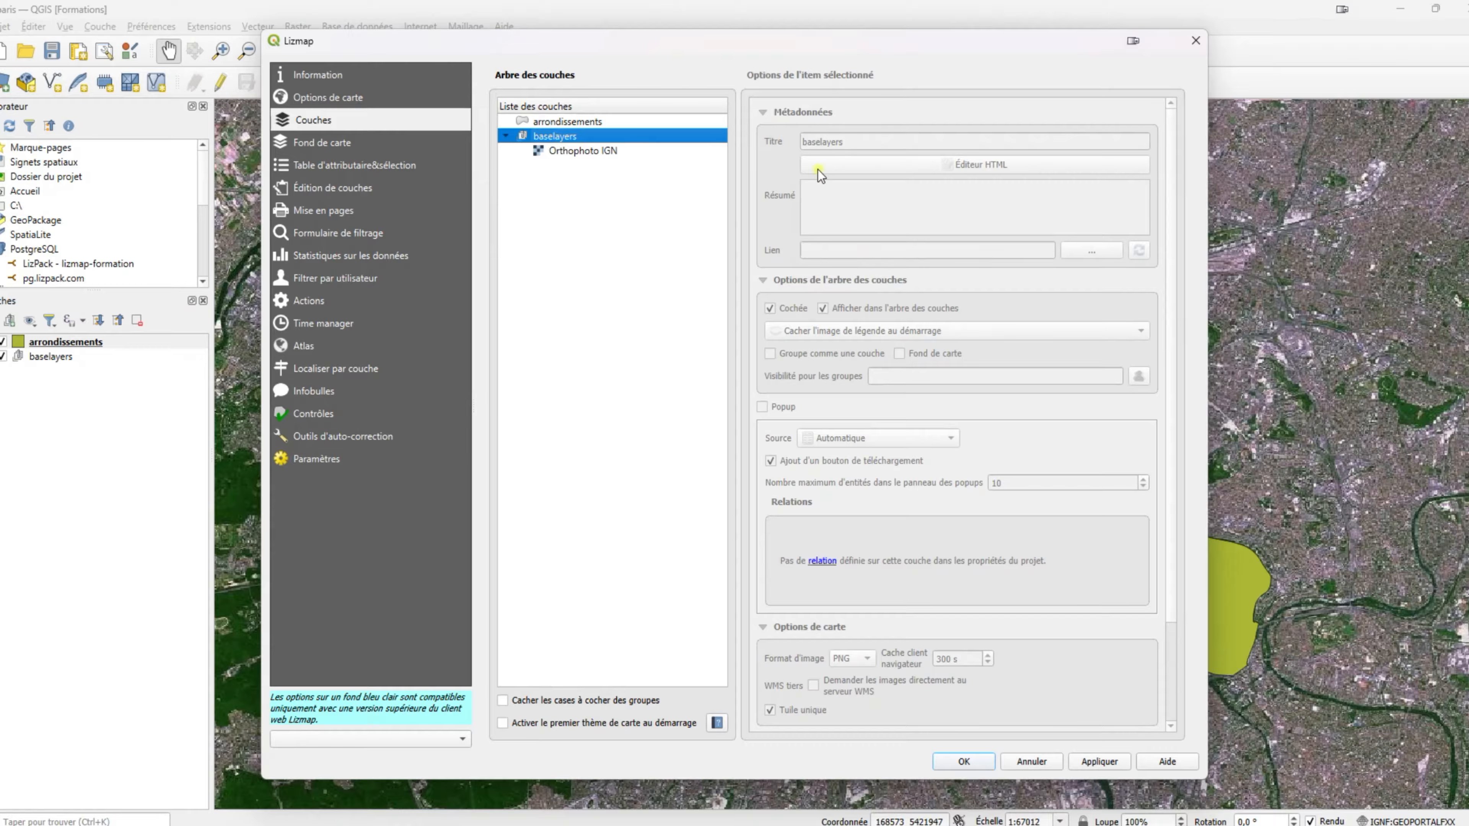
left_click(596, 152)
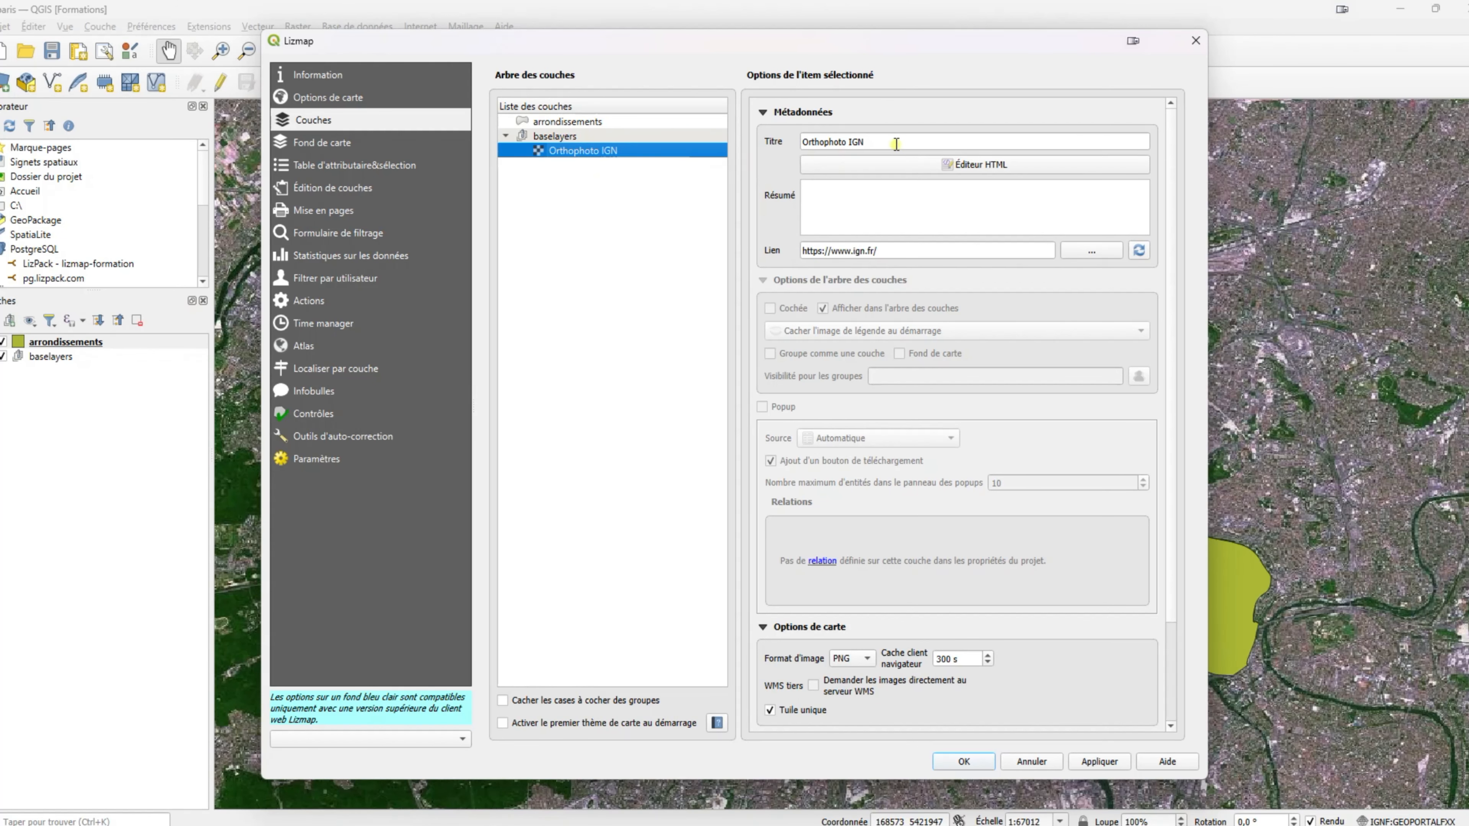
left_click_drag(896, 144, 649, 145)
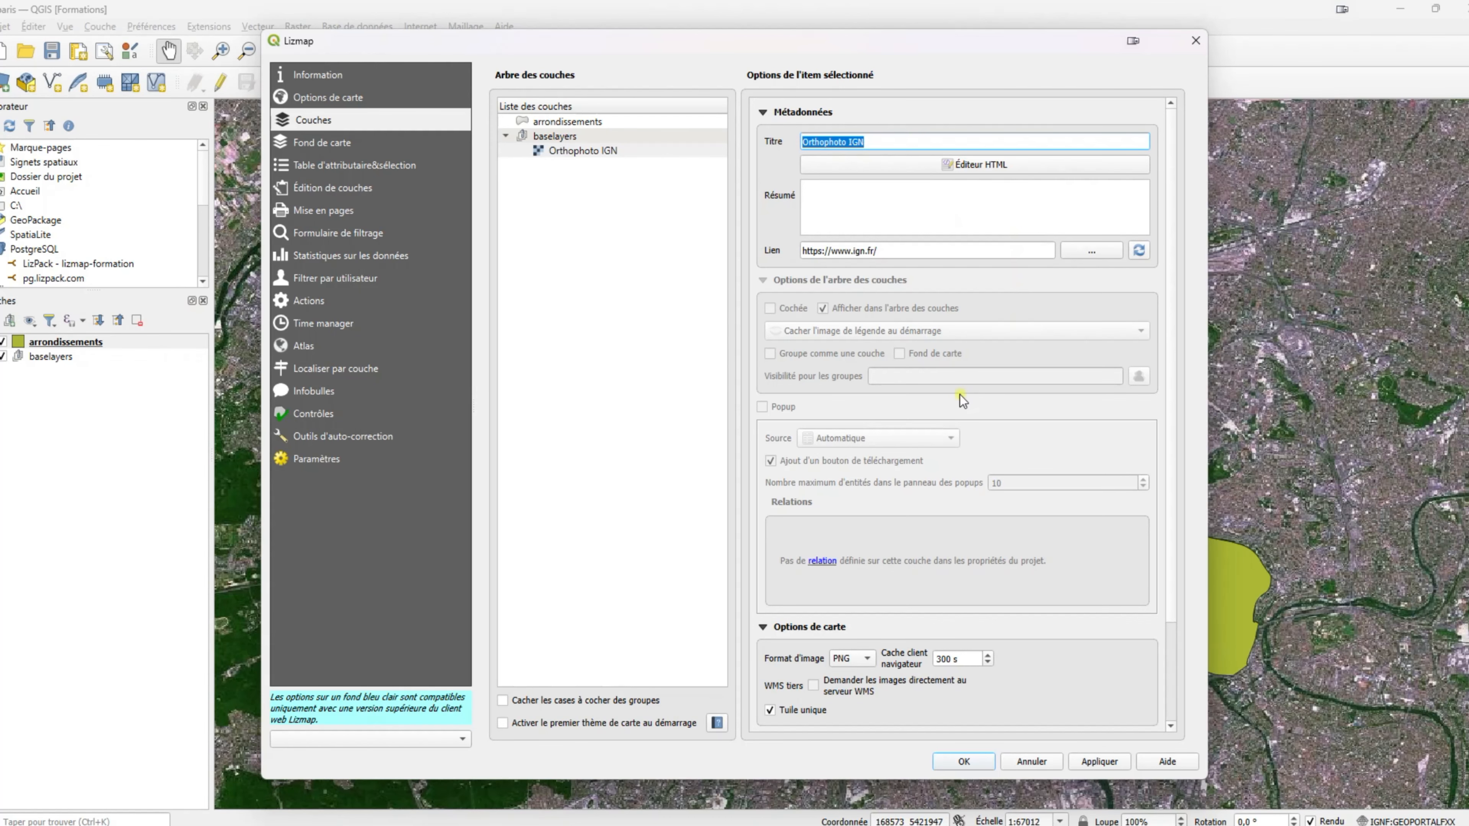
left_click(1093, 761)
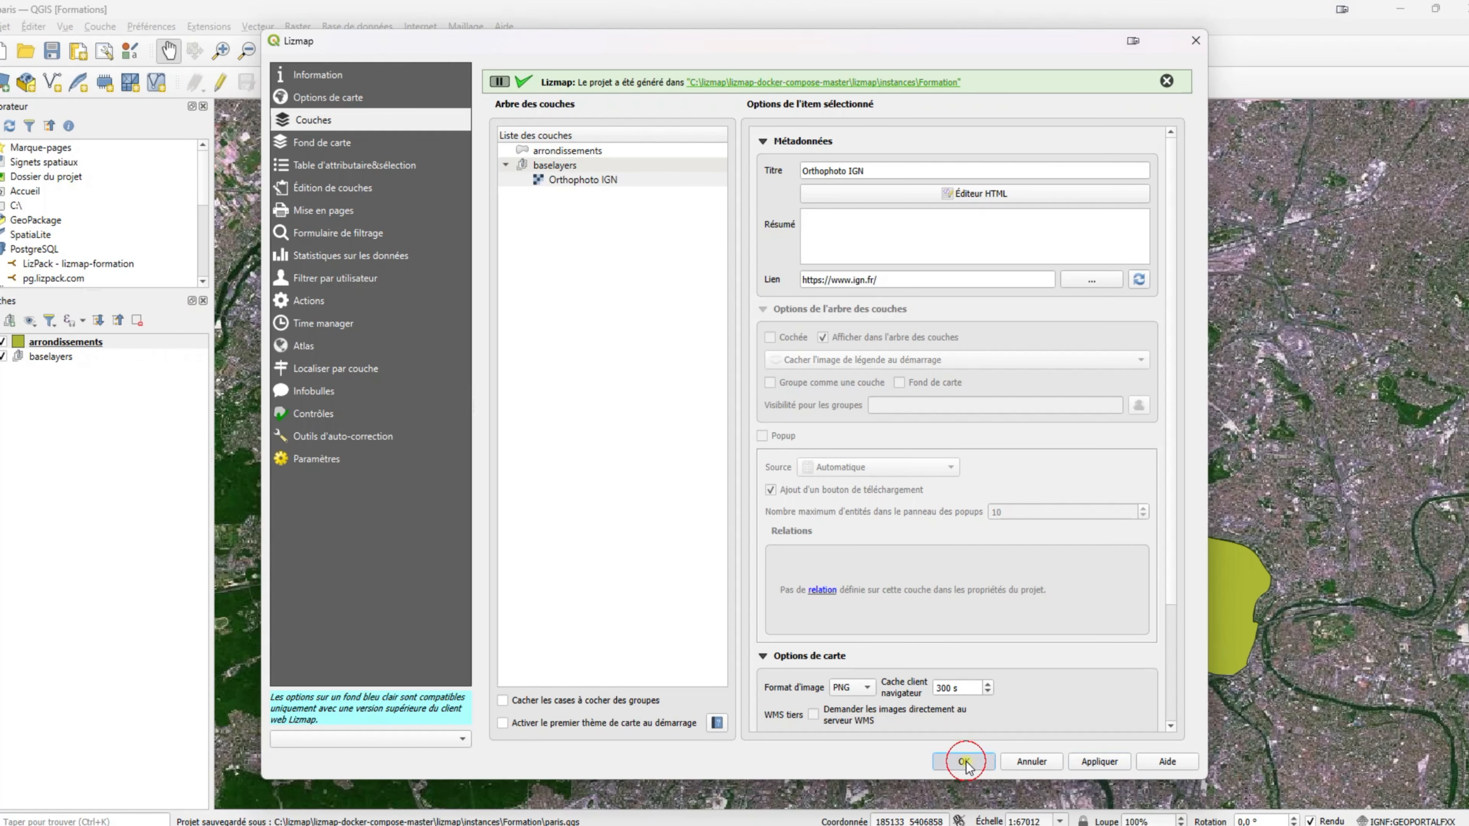
left_click(964, 761)
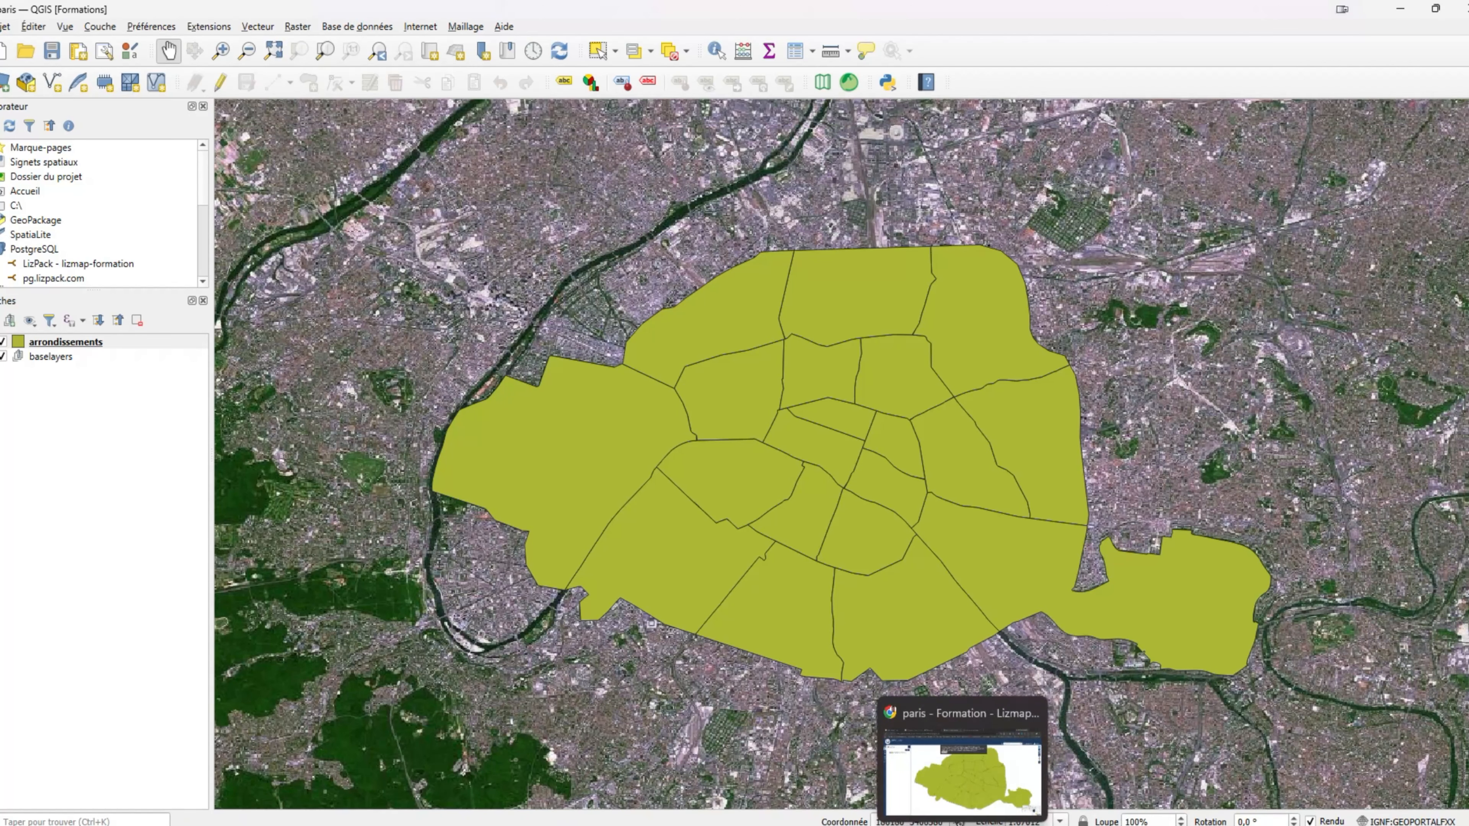
Upload the Formation folder to LizPack, replacing existing files, until 10 files finish uploading.
mouse_move(961, 825)
left_click(962, 773)
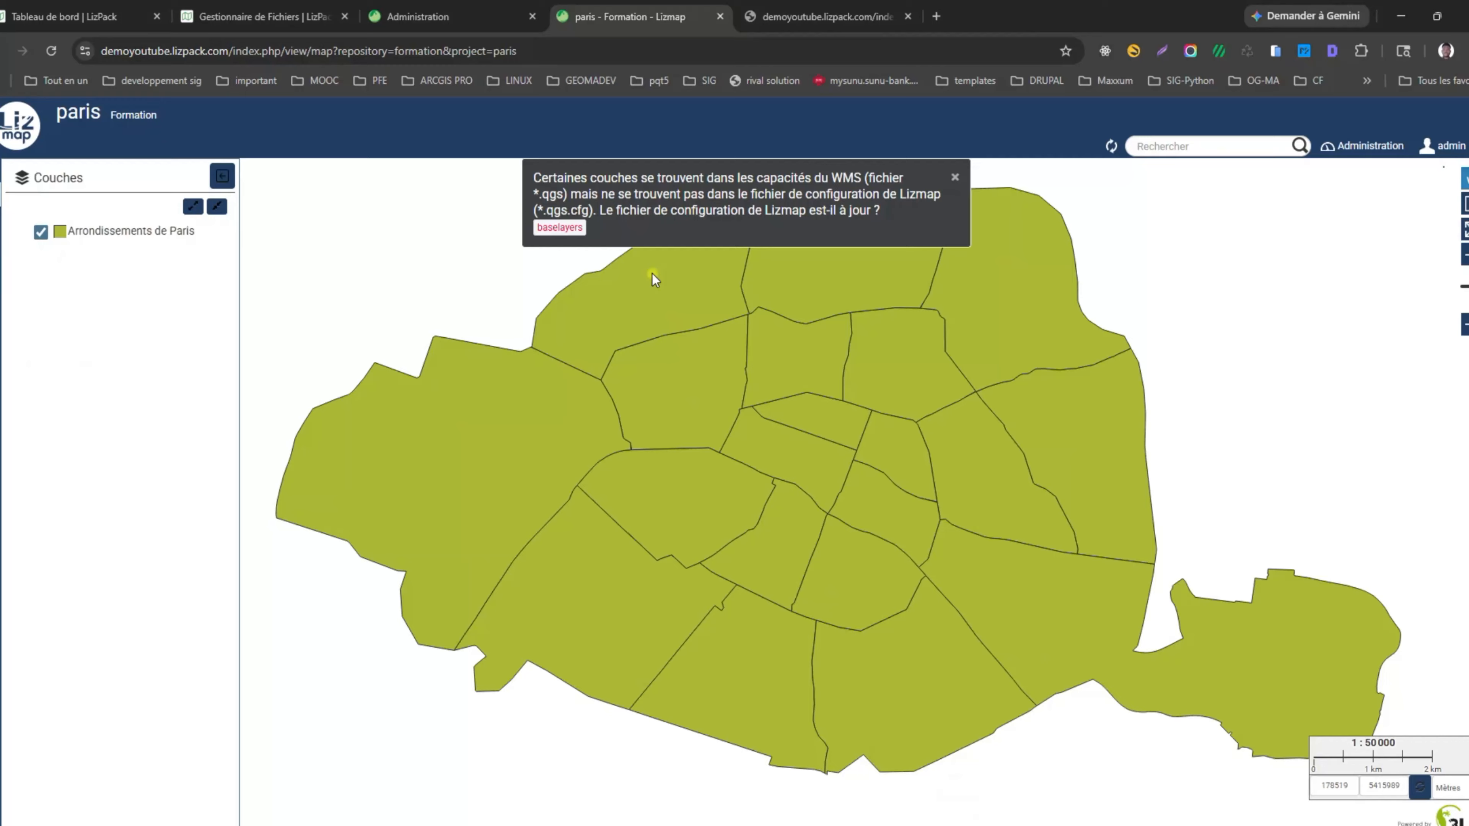
left_click(263, 17)
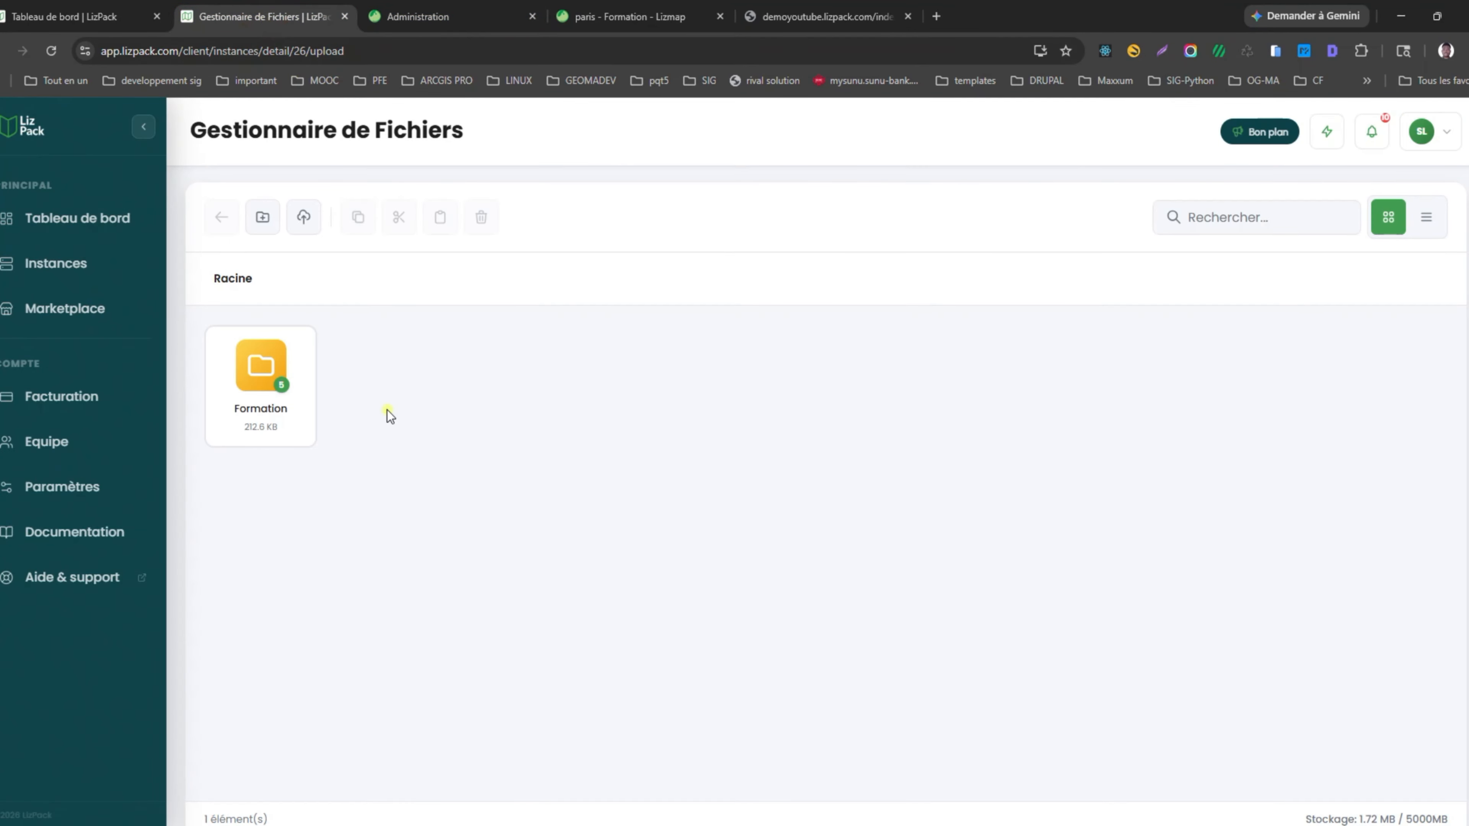
left_click(303, 217)
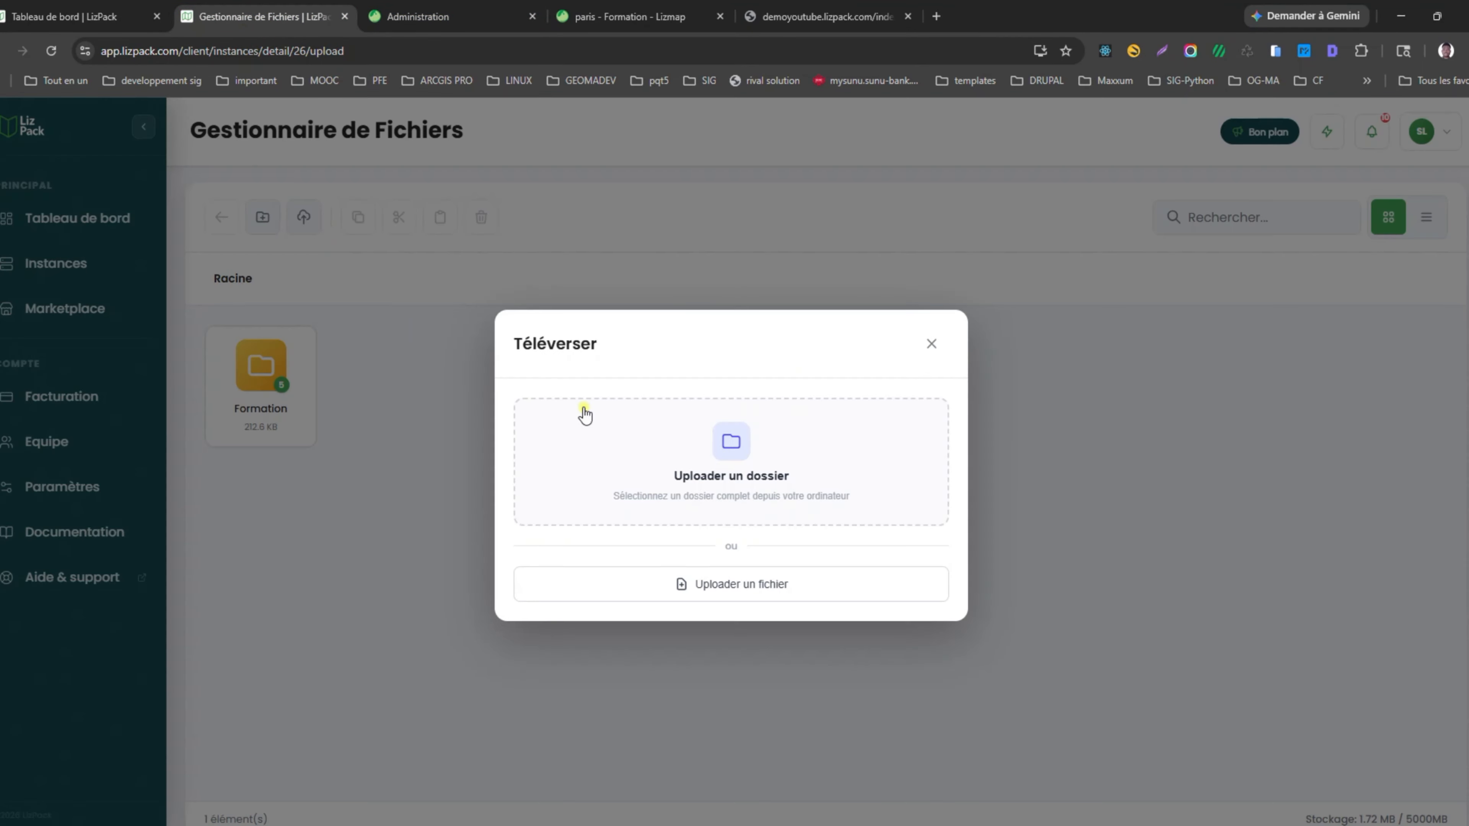
left_click(723, 466)
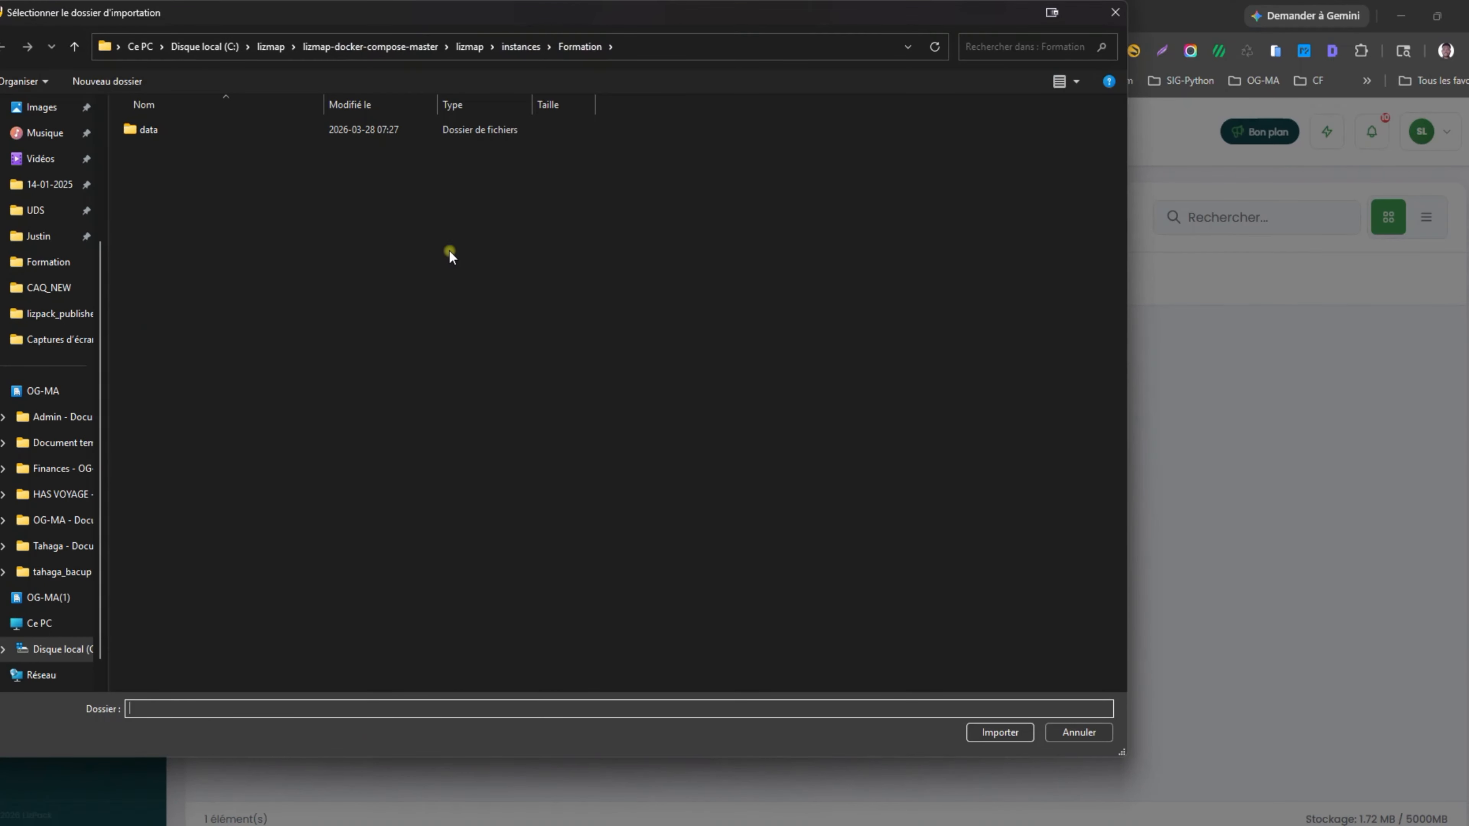
left_click(580, 46)
left_click(1000, 731)
left_click(779, 163)
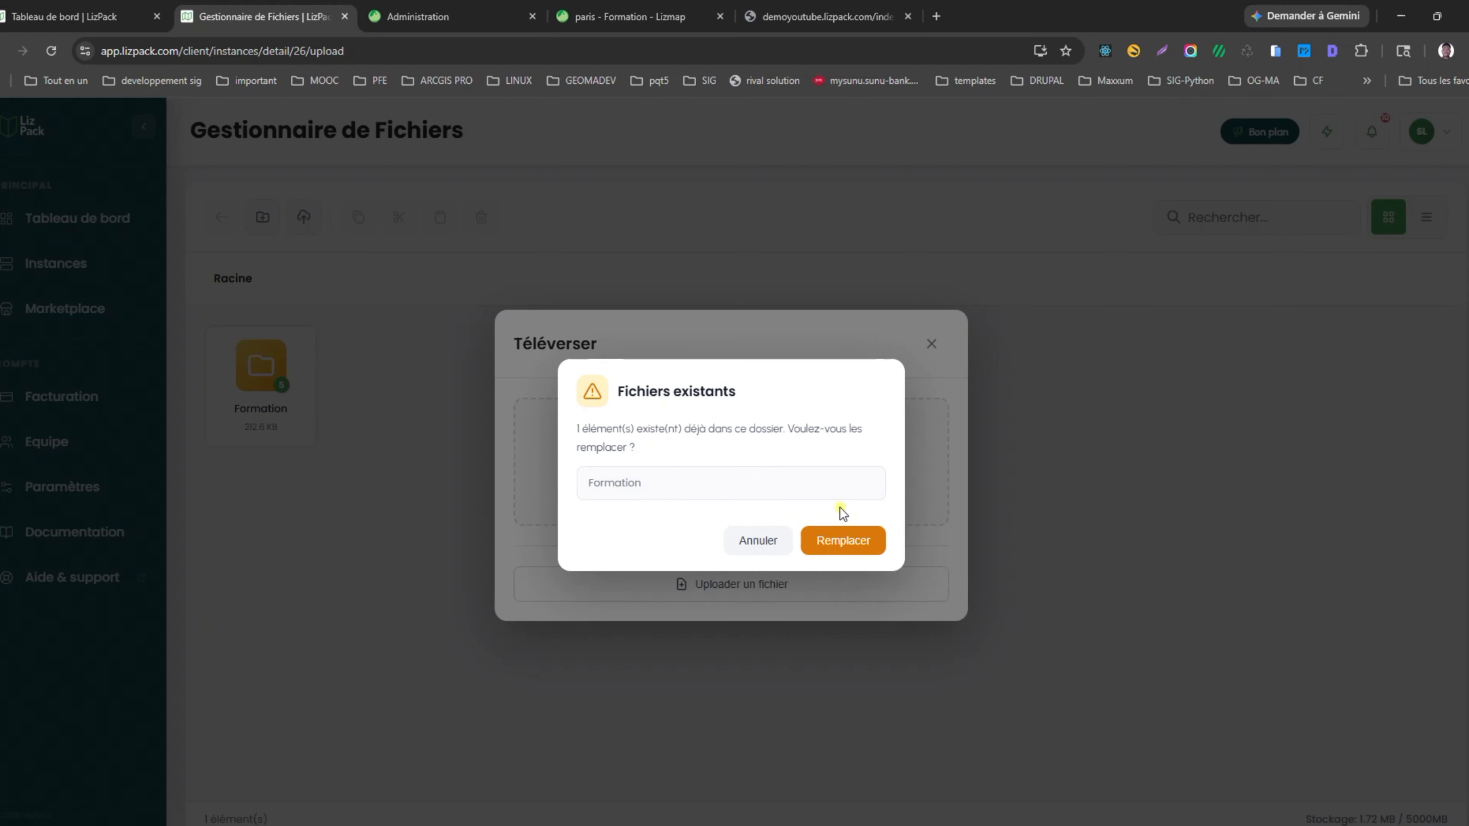
left_click(845, 540)
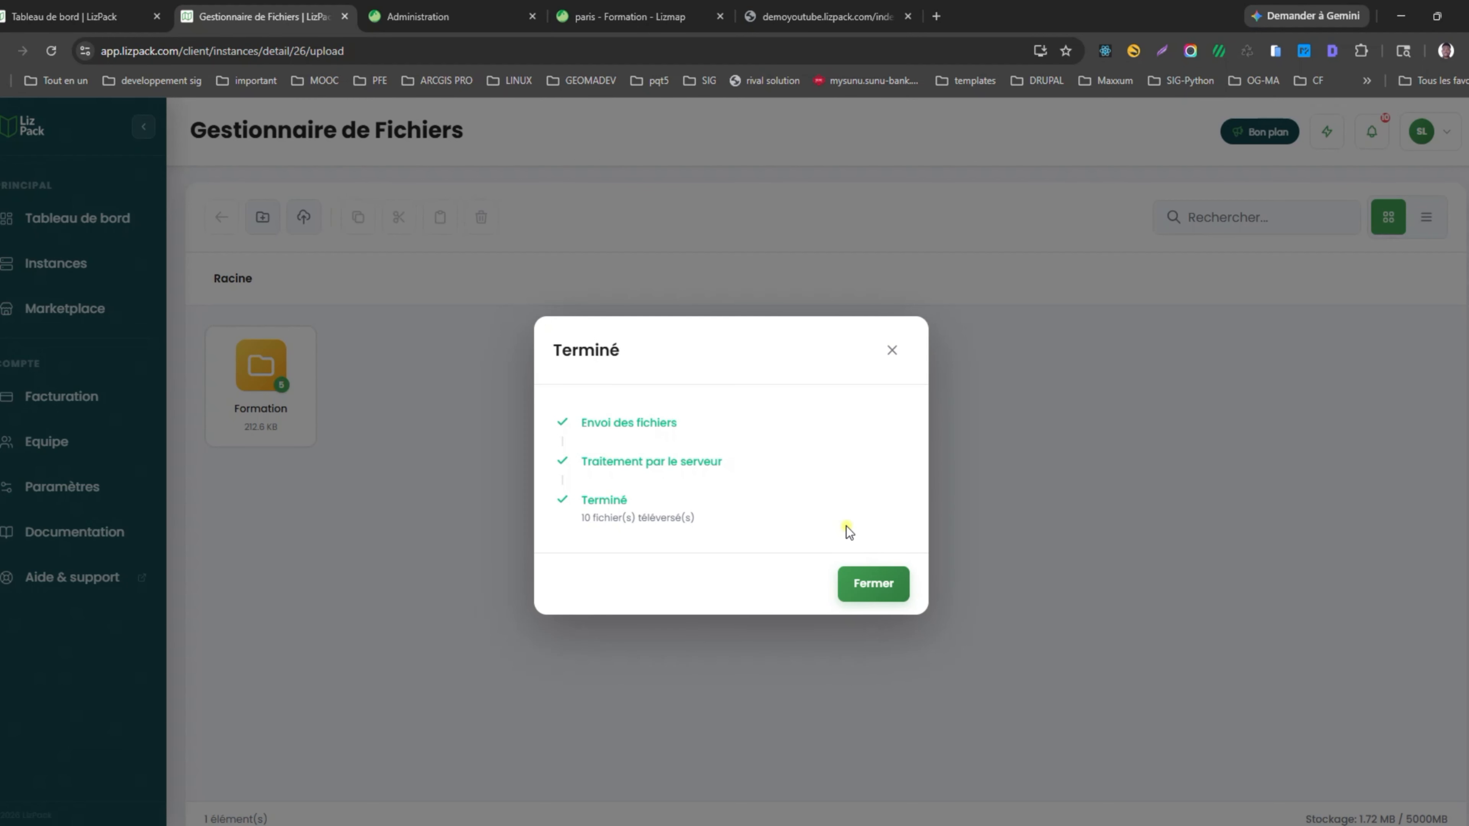
left_click(872, 583)
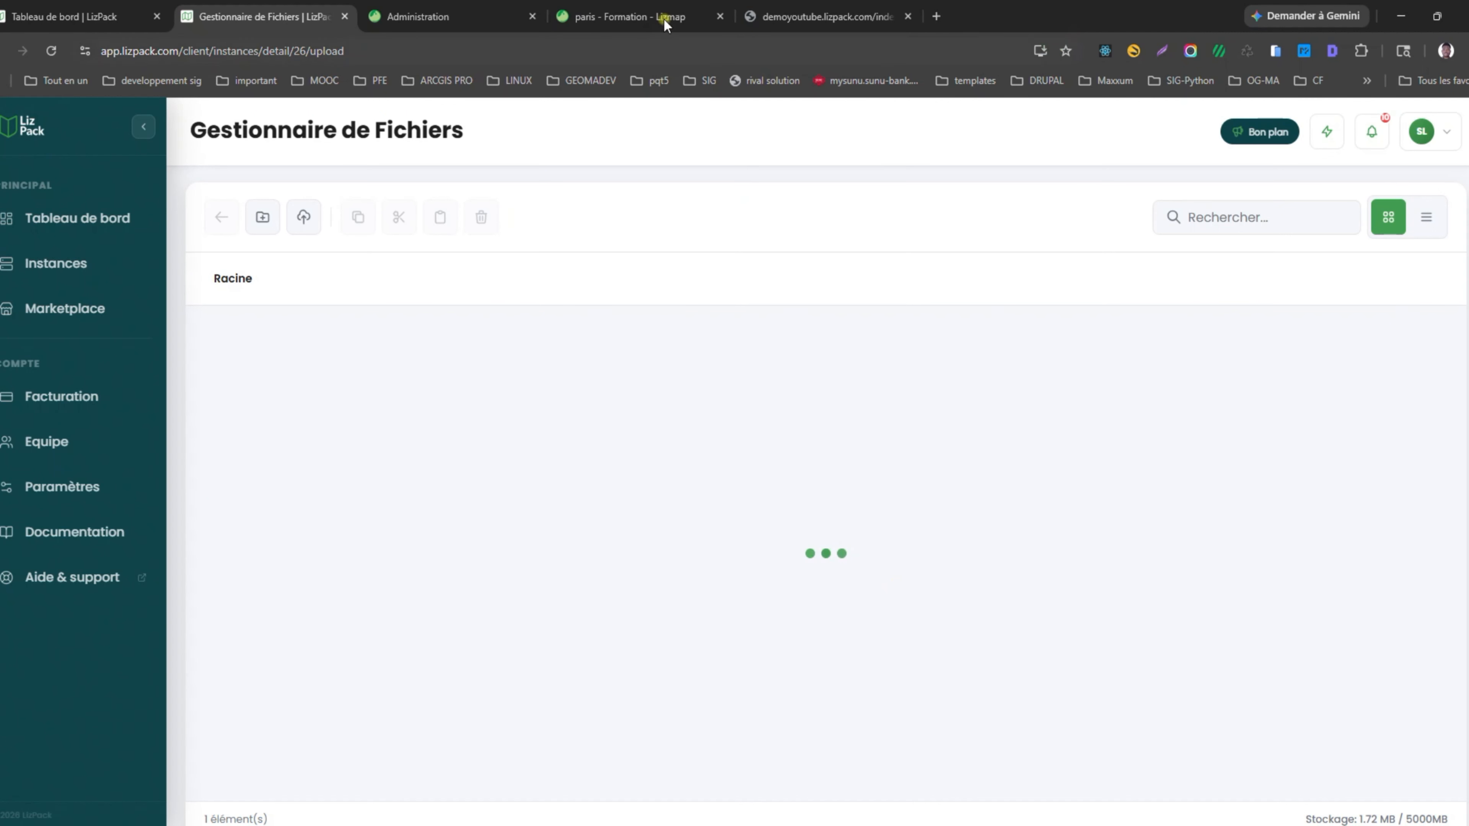
Reload the Lizmap paris map, hide the Couches panel and centre on Paris.
left_click(648, 17)
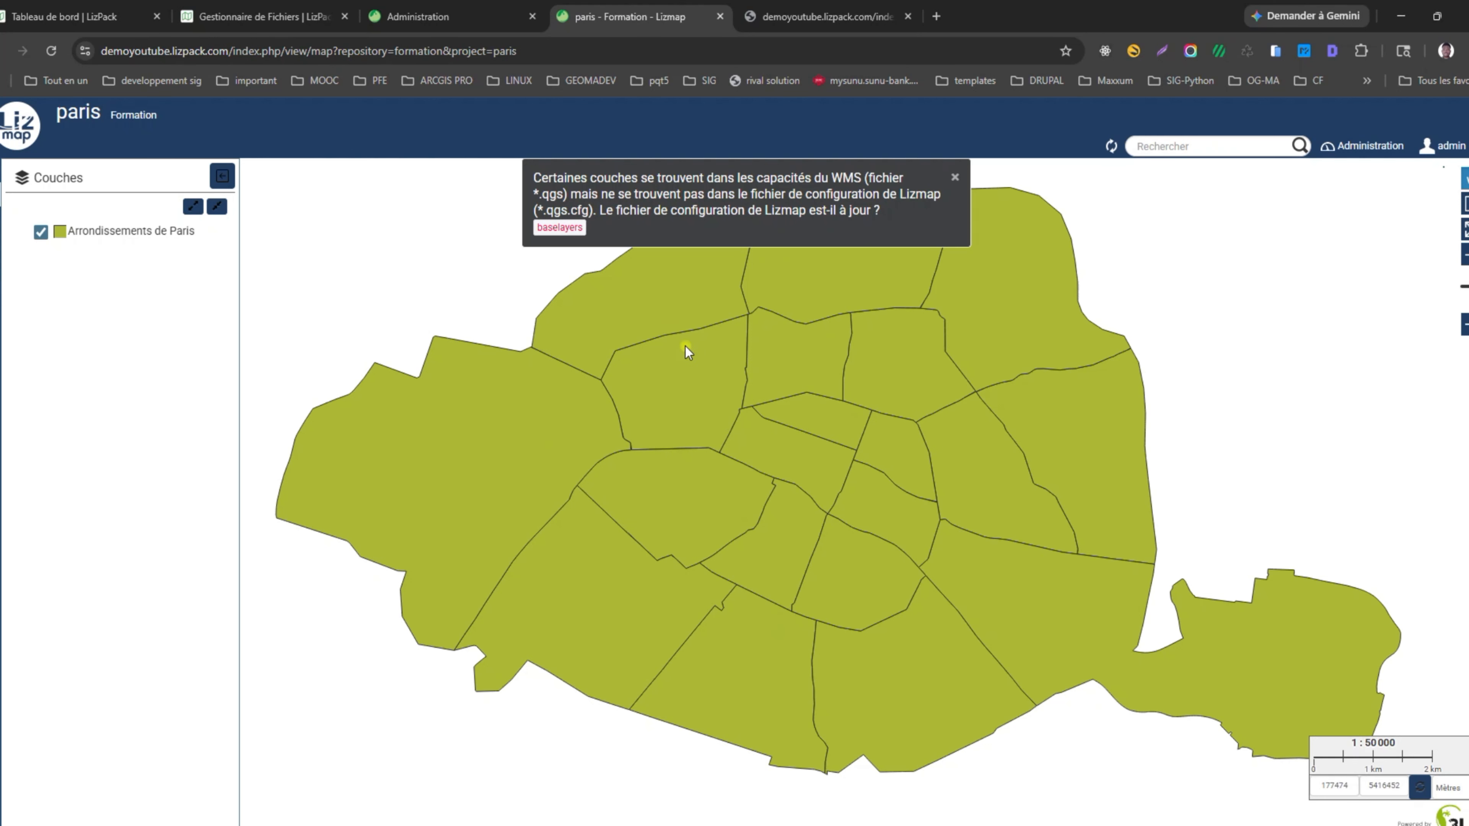
left_click(54, 53)
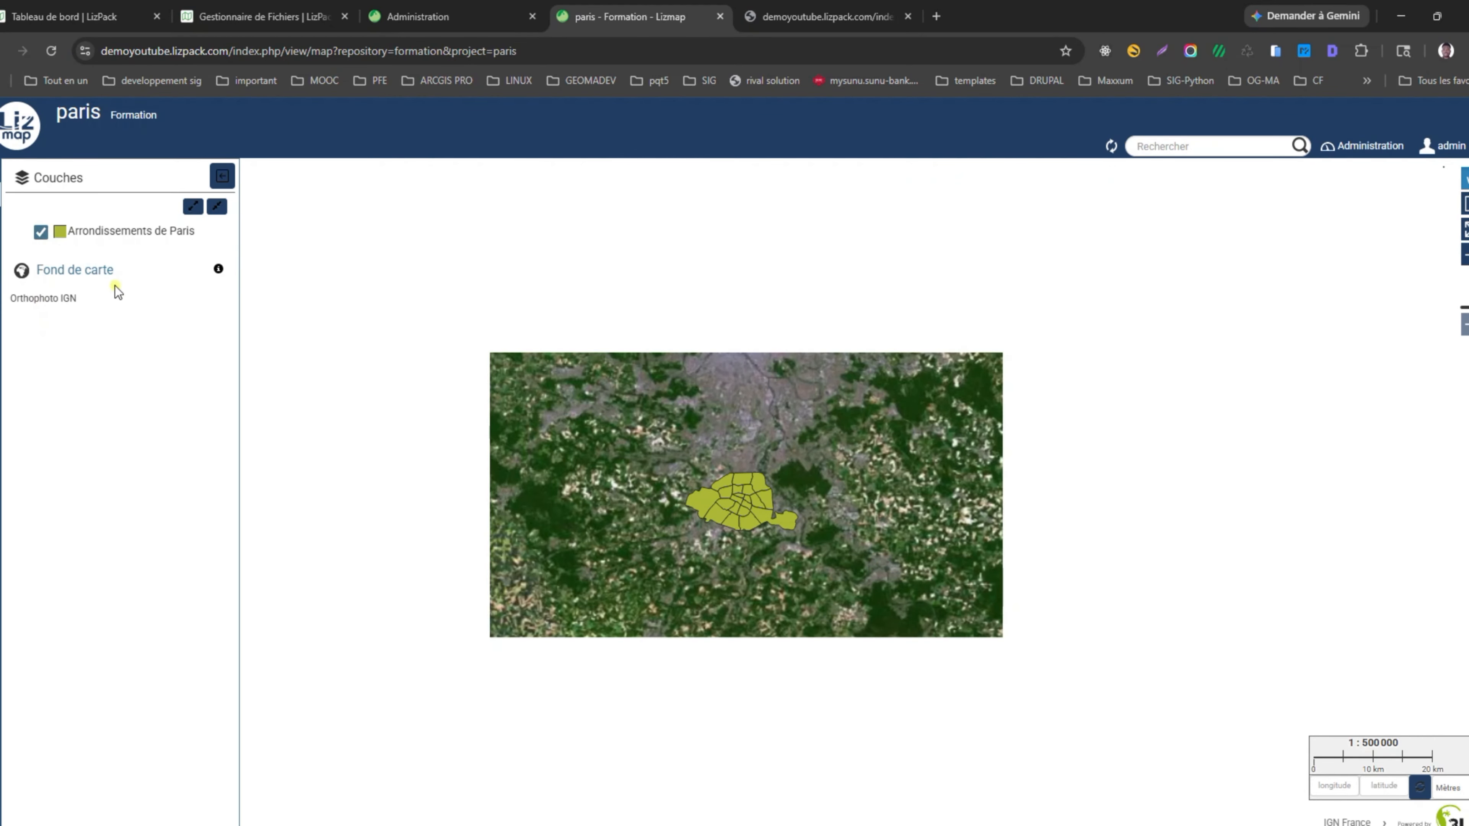
scroll(754, 518, "up", 1)
scroll(719, 485, "up", 2)
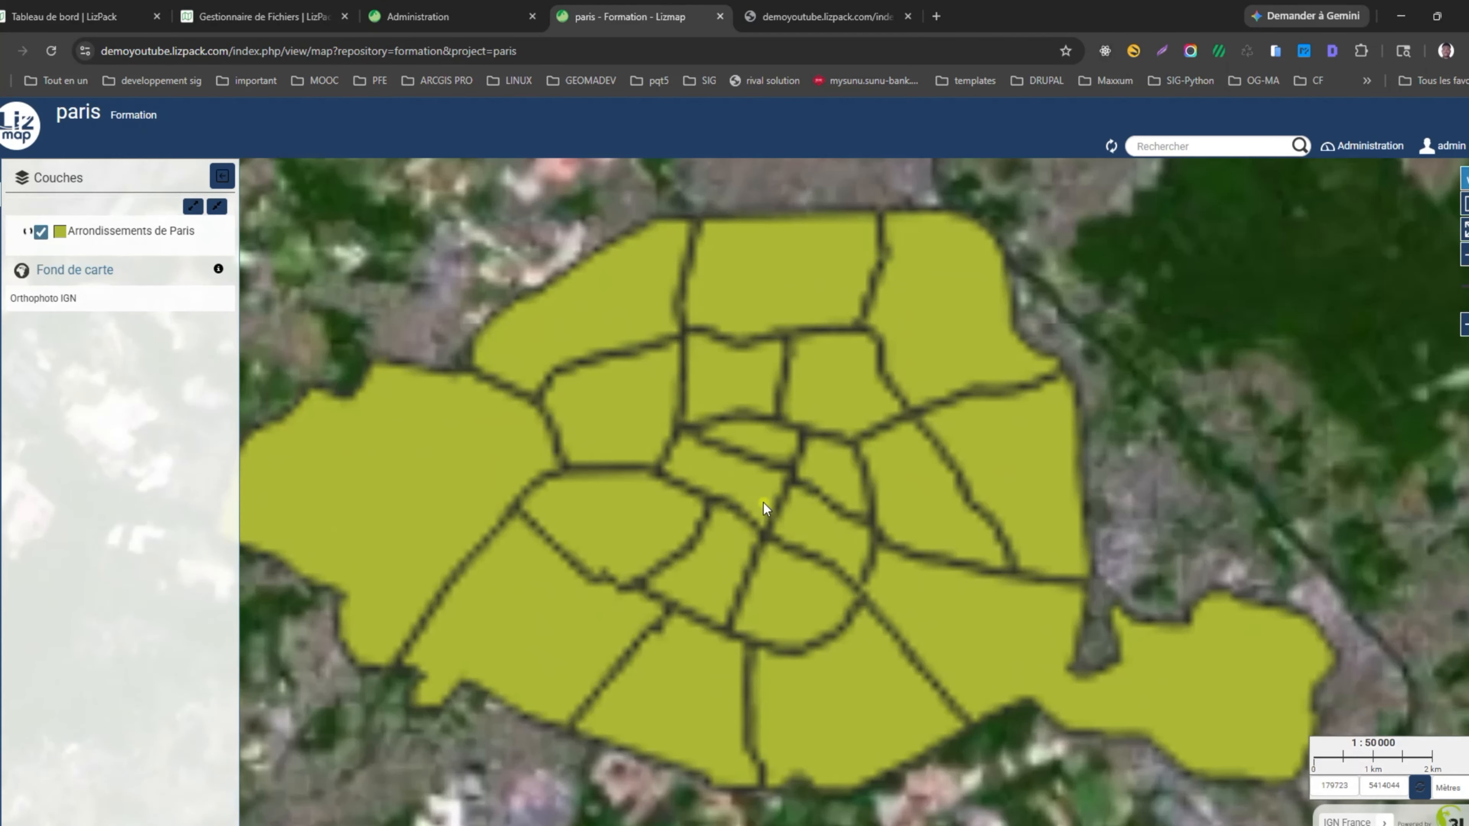
scroll(799, 524, "down", 1)
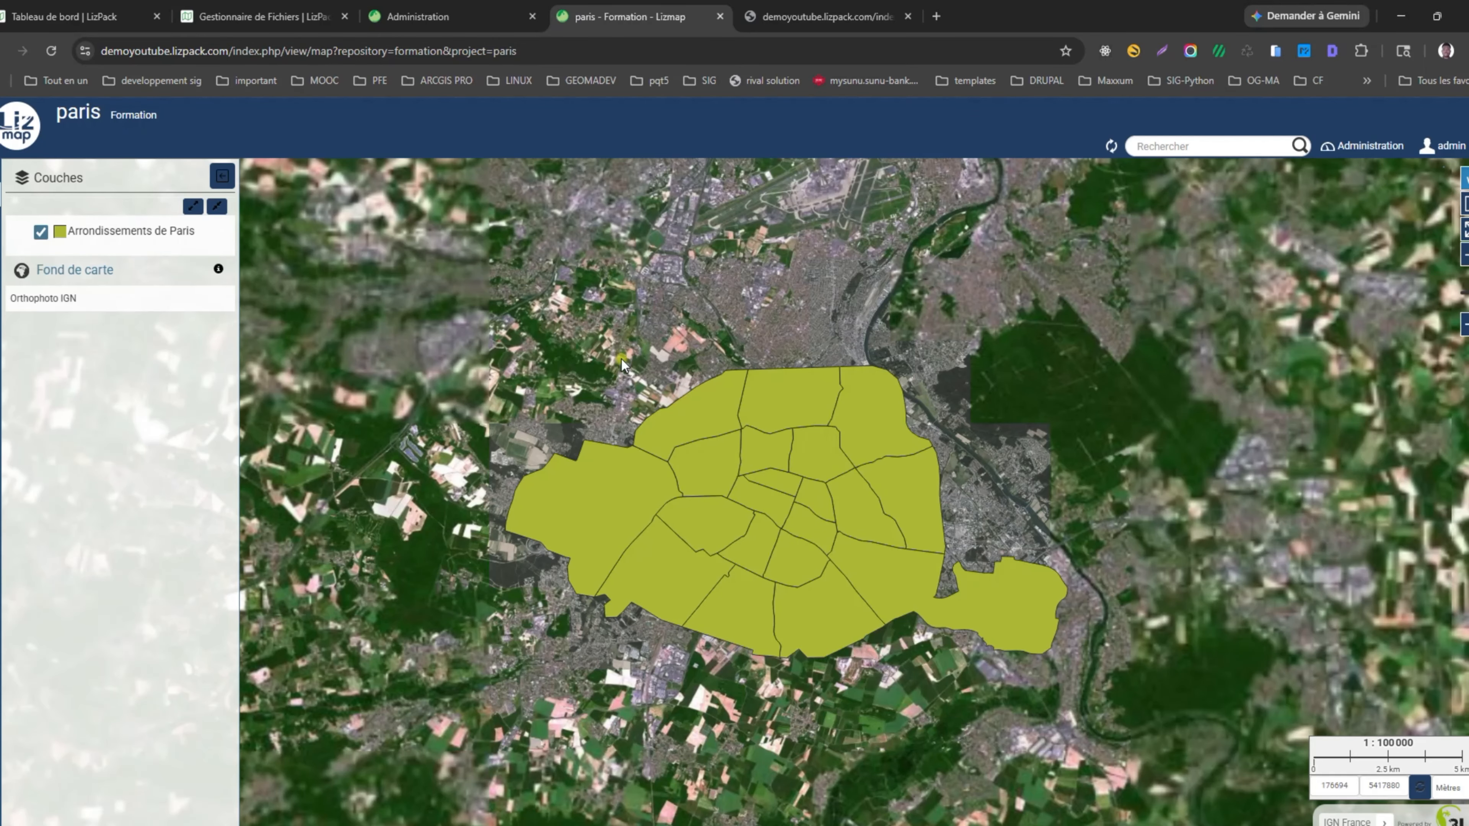
left_click(223, 175)
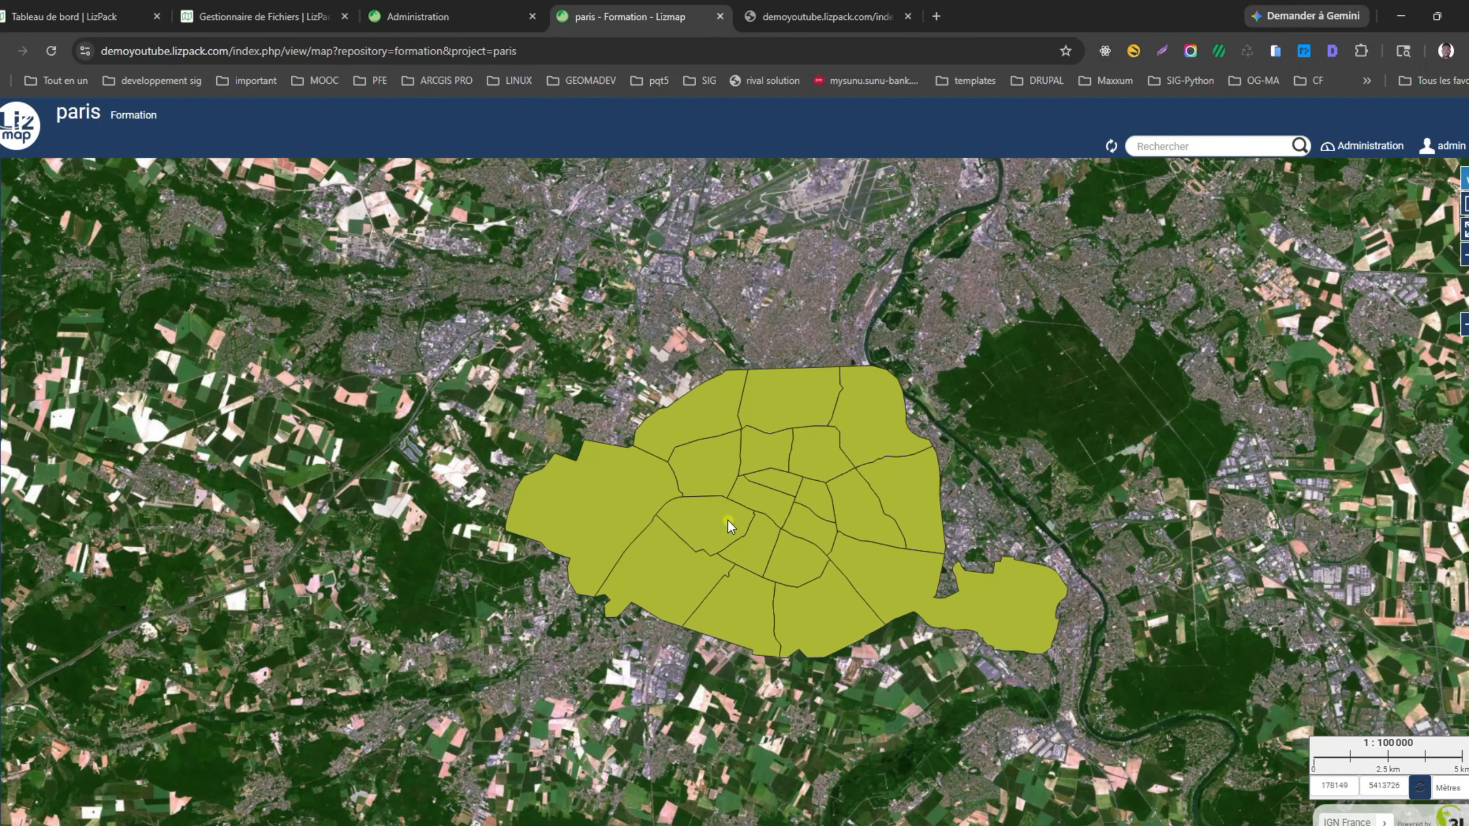
scroll(728, 522, "up", 1)
left_click_drag(812, 538, 781, 528)
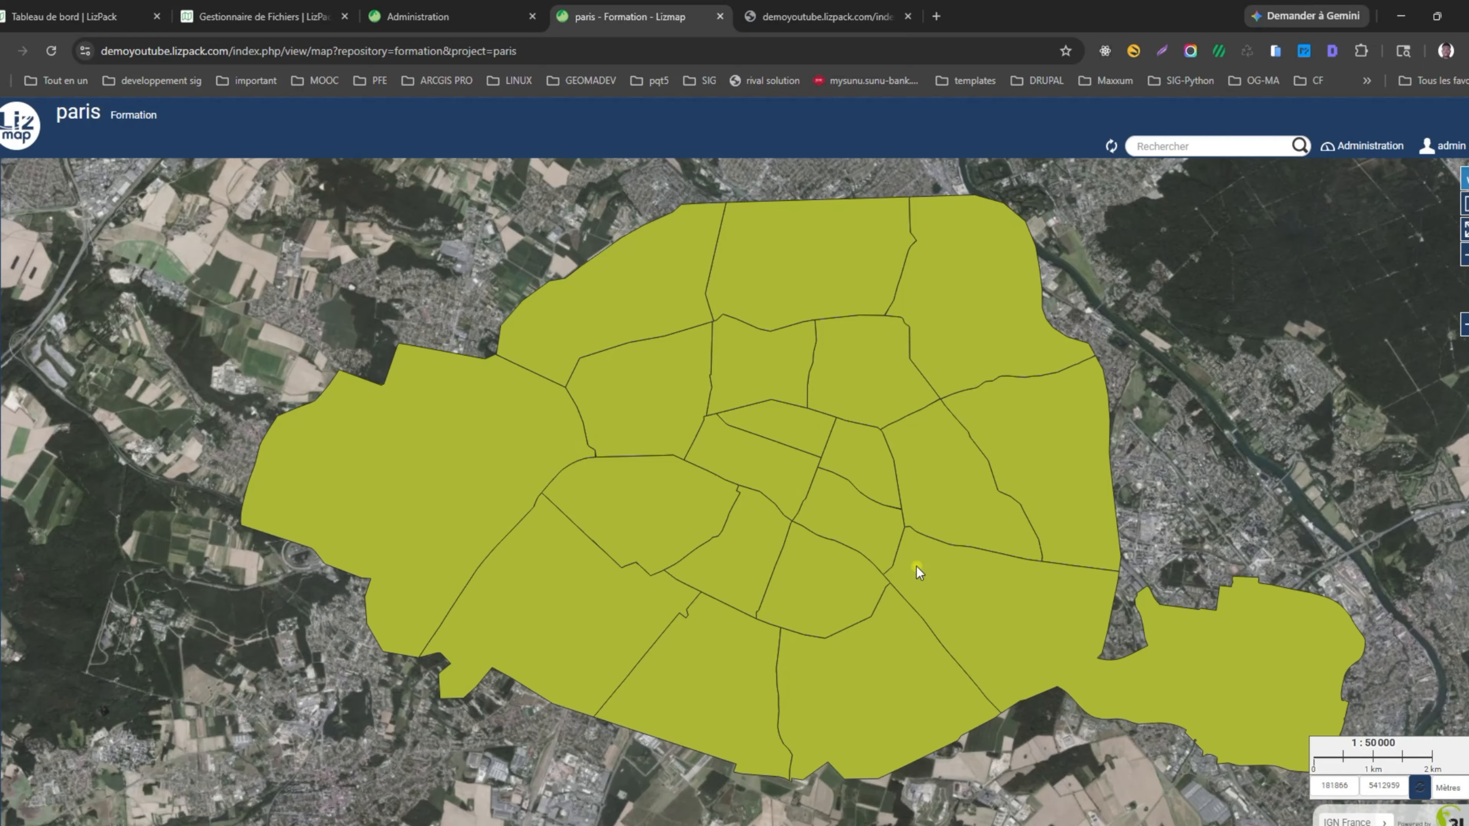
left_click(1128, 825)
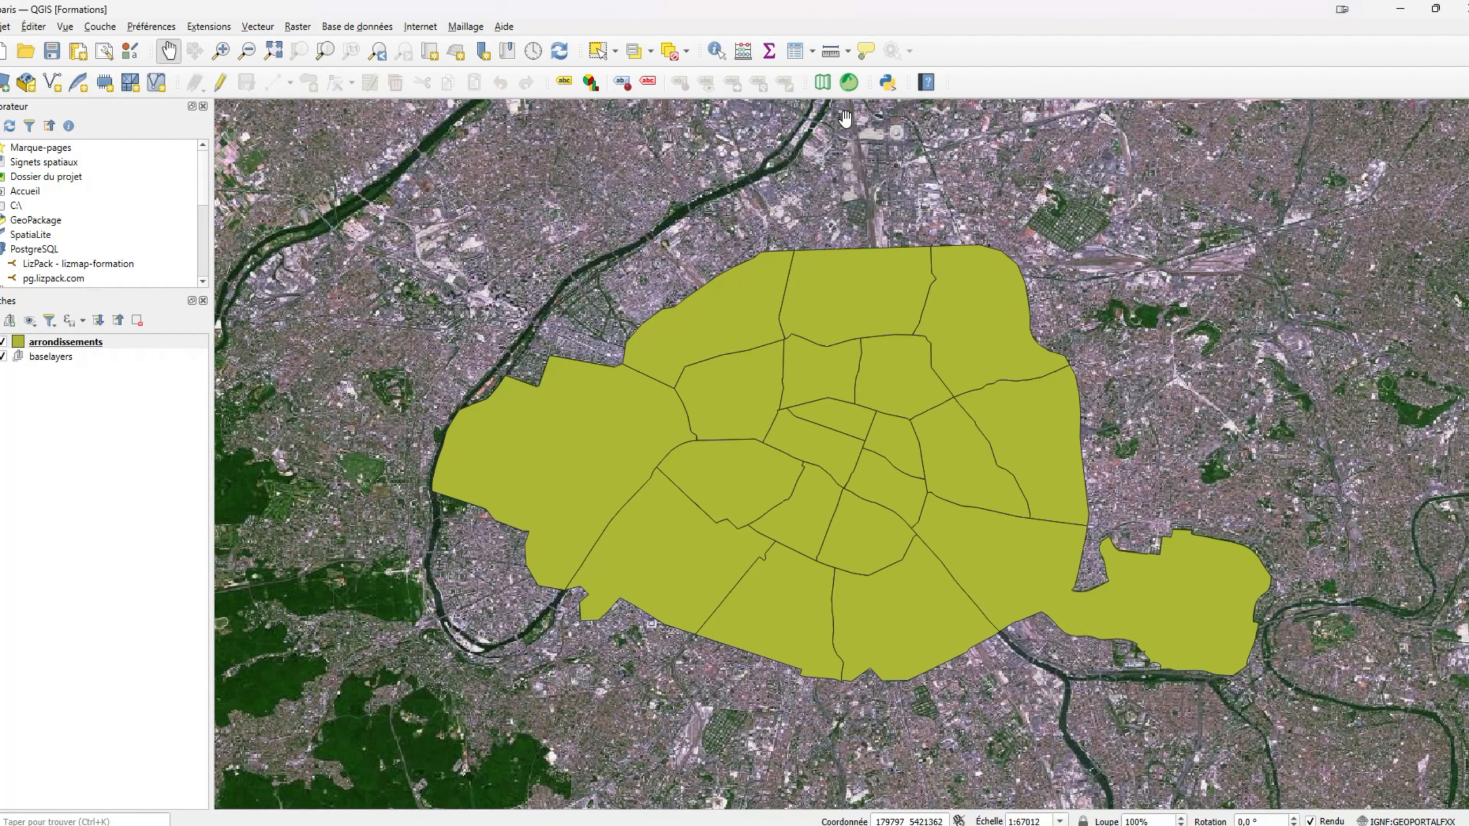
left_click(851, 90)
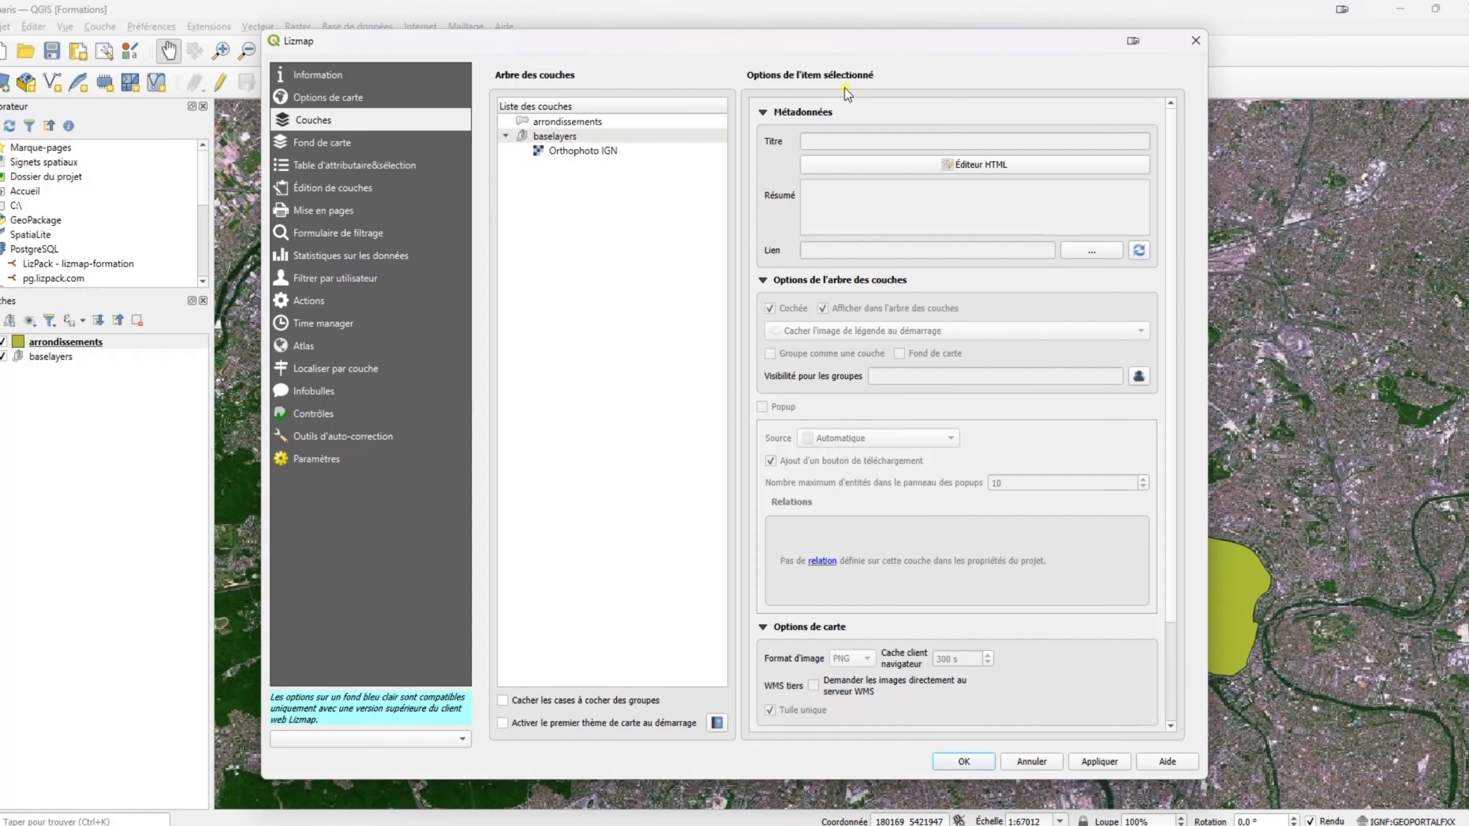
left_click(341, 145)
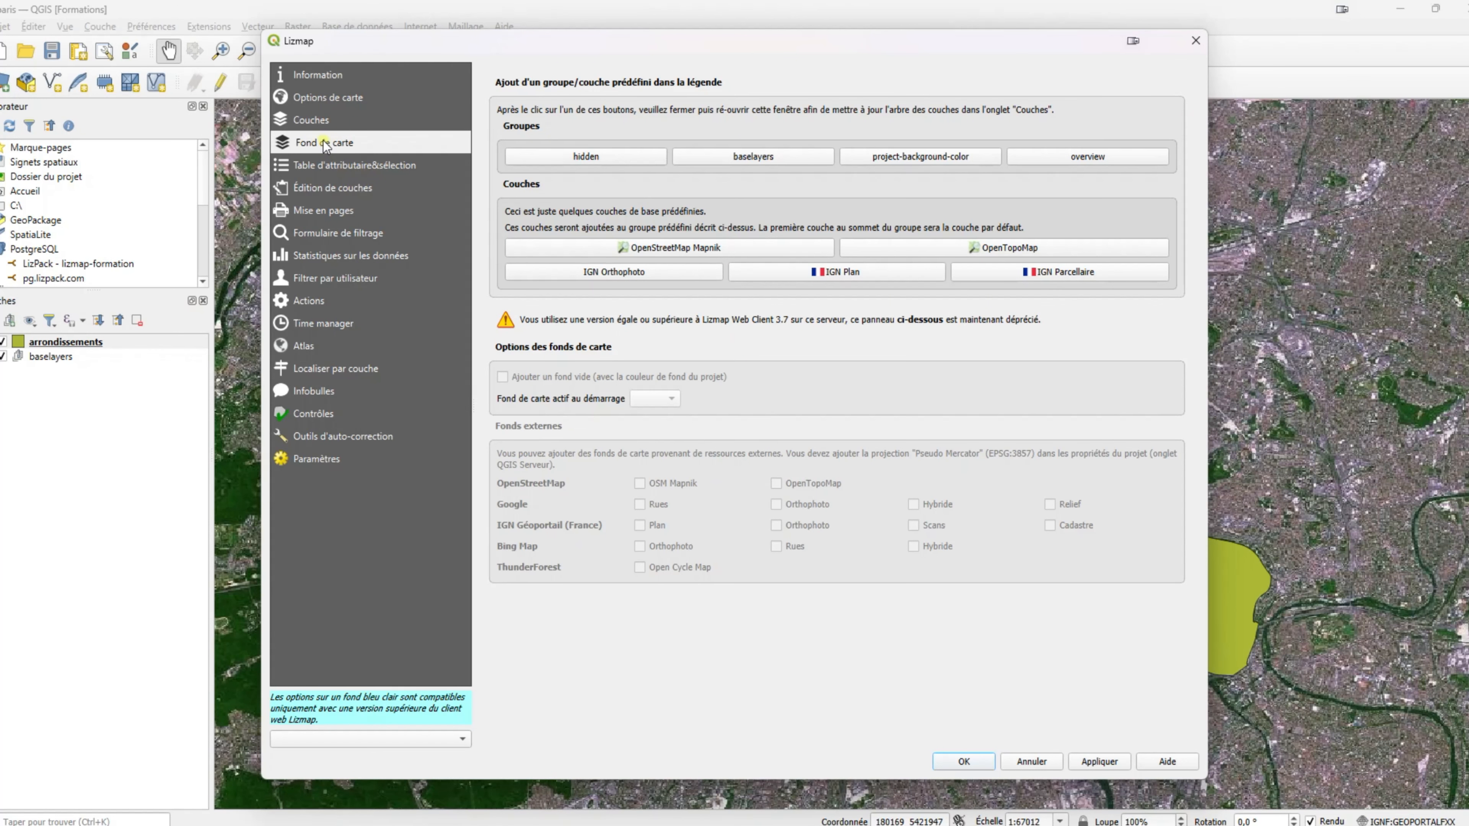
left_click(349, 98)
scroll(666, 642, "down", 3)
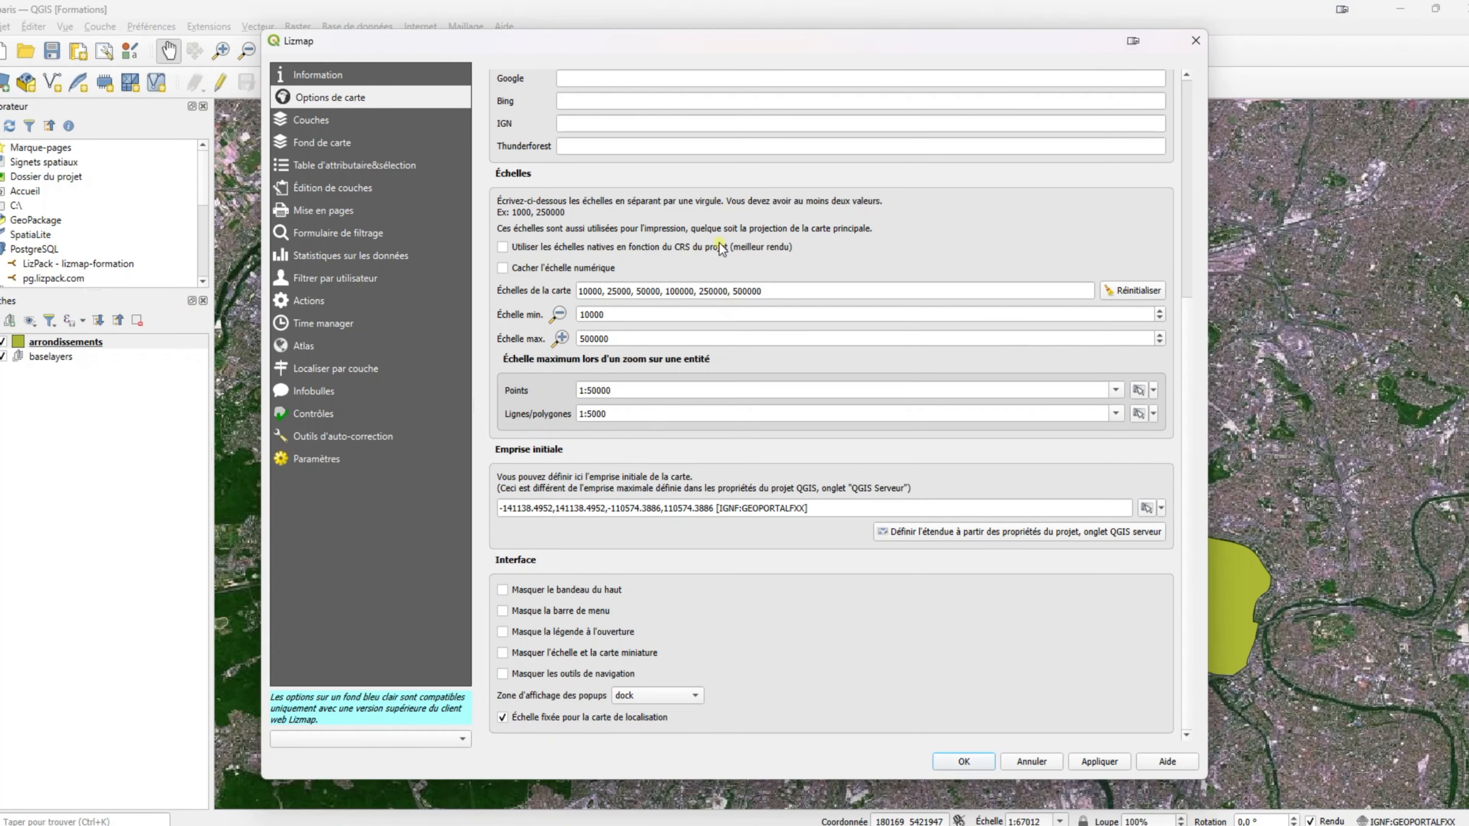
left_click(1196, 41)
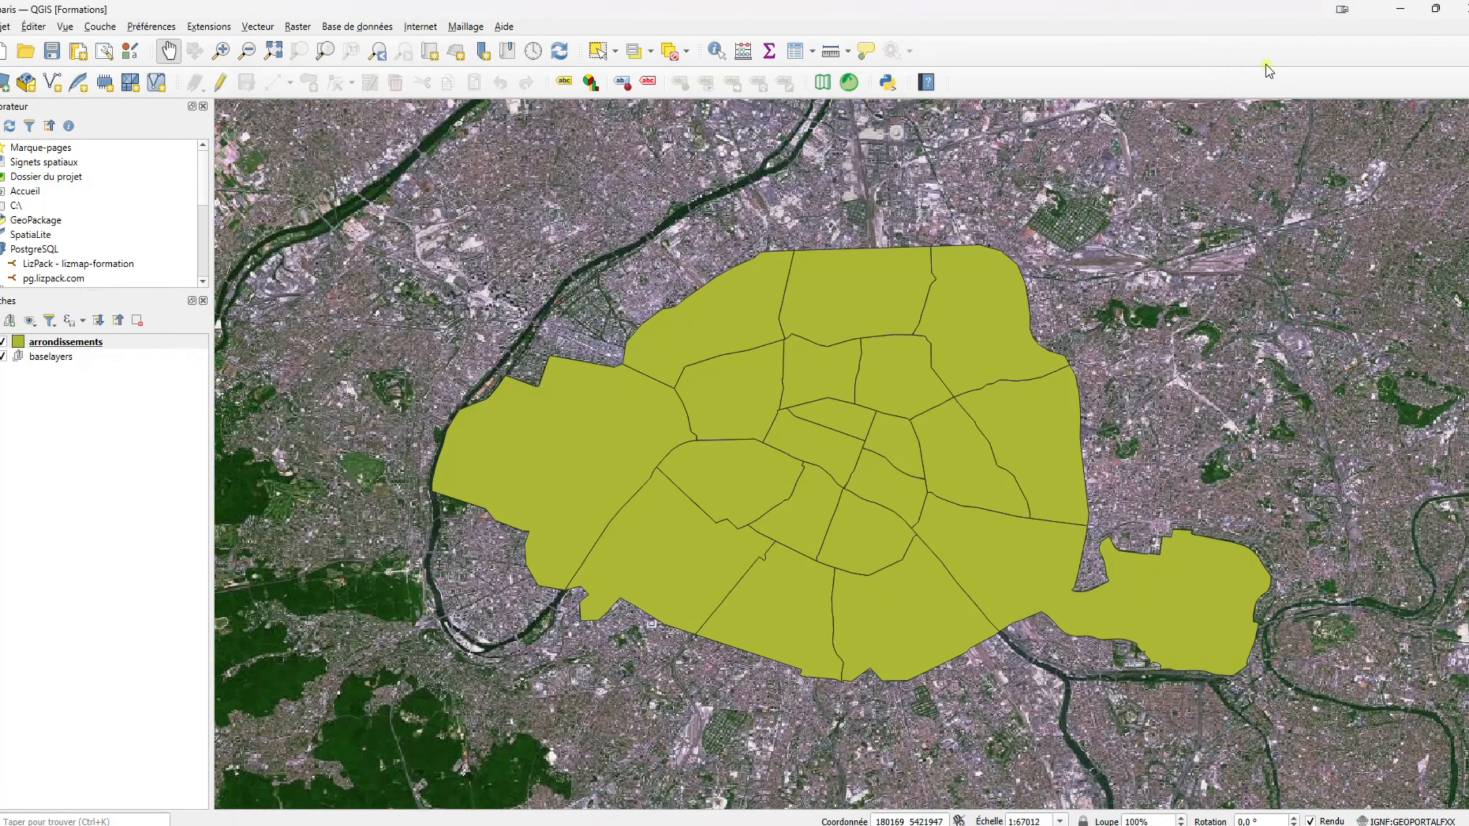
Show the 8ème Ardt attribute popup, pan the web map, then return to QGIS.
left_click(1400, 13)
left_click(654, 402)
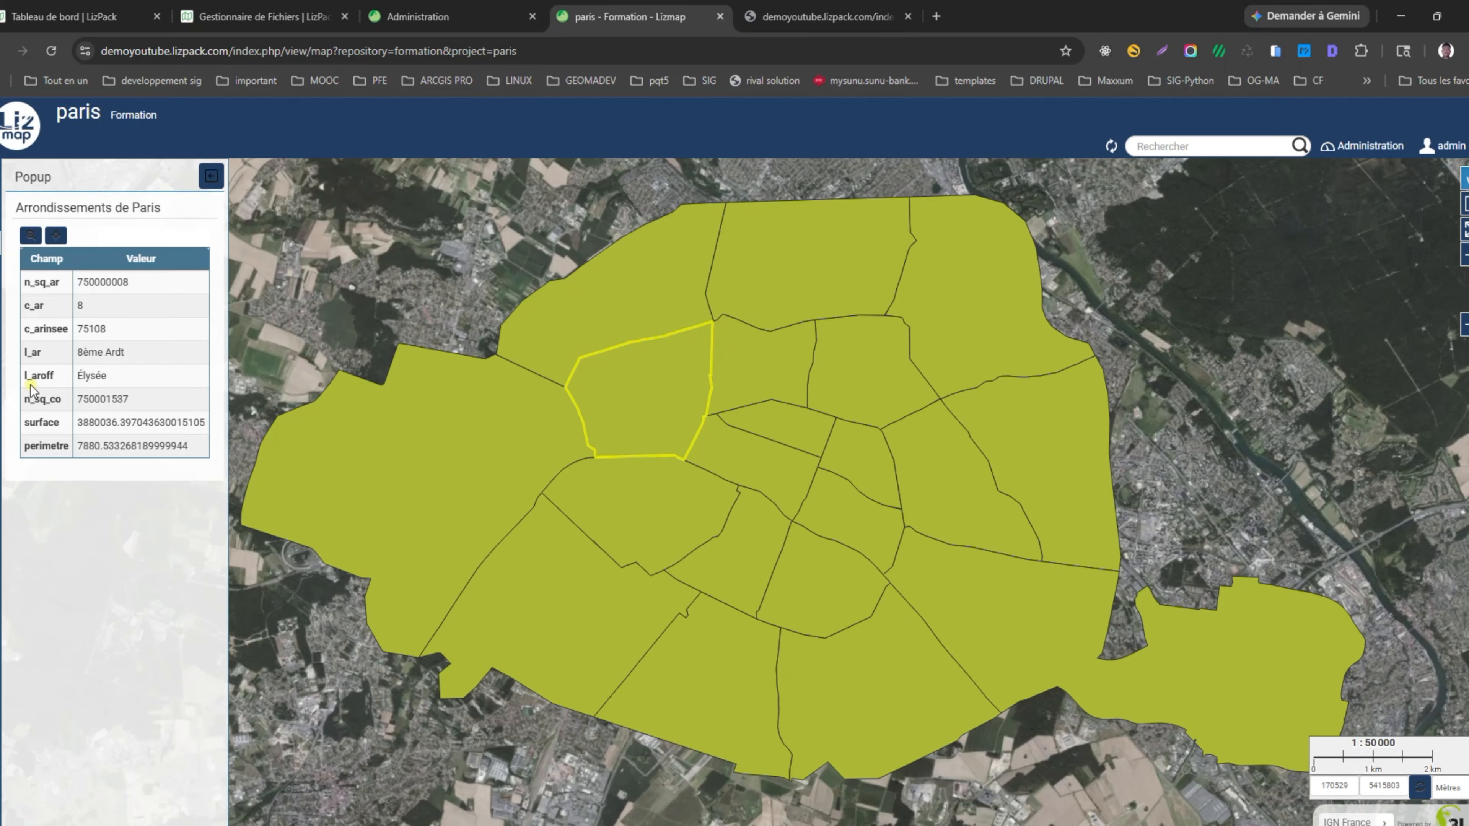
left_click_drag(21, 343, 198, 470)
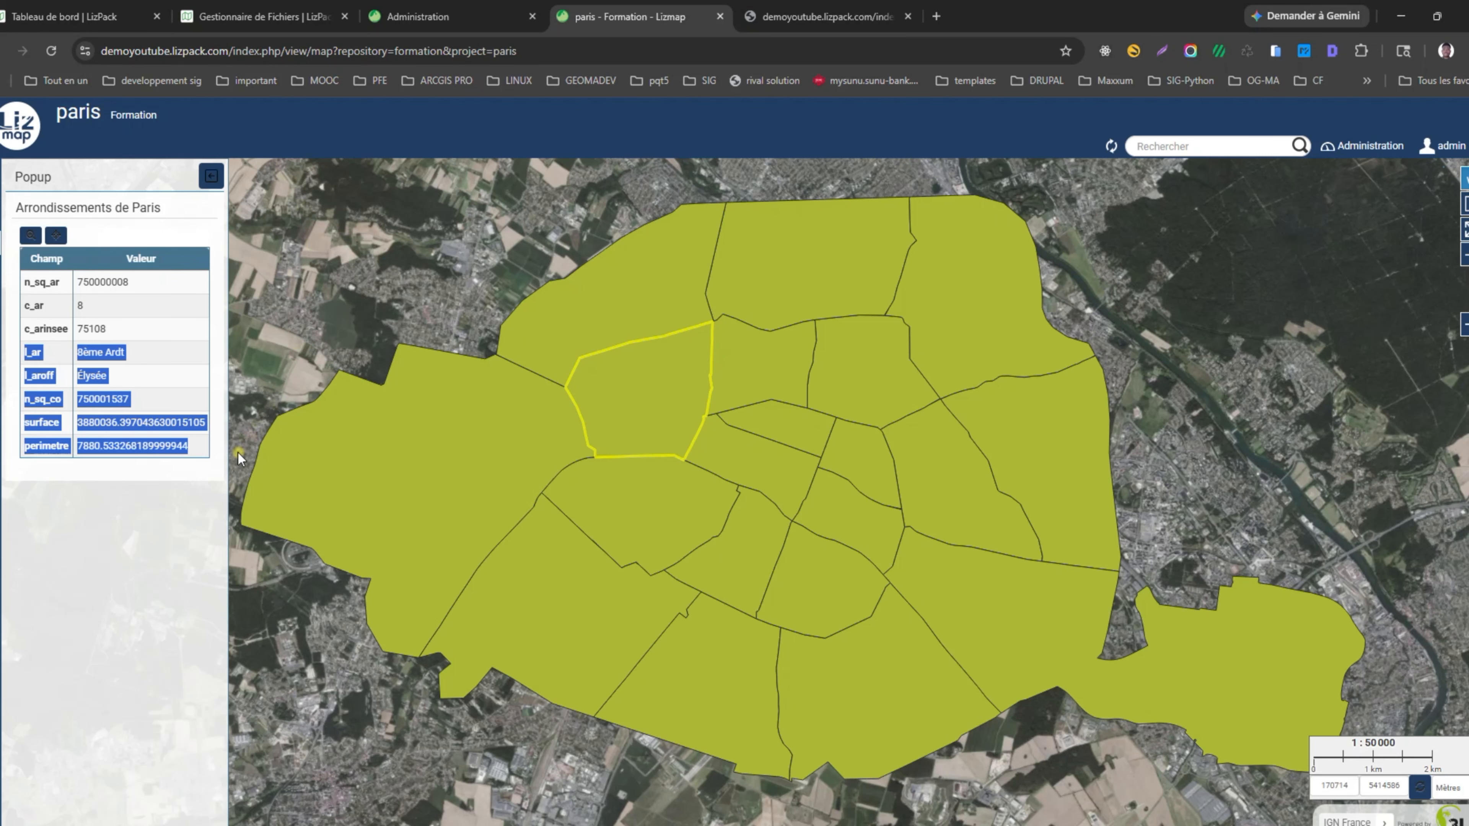
left_click_drag(482, 512, 549, 486)
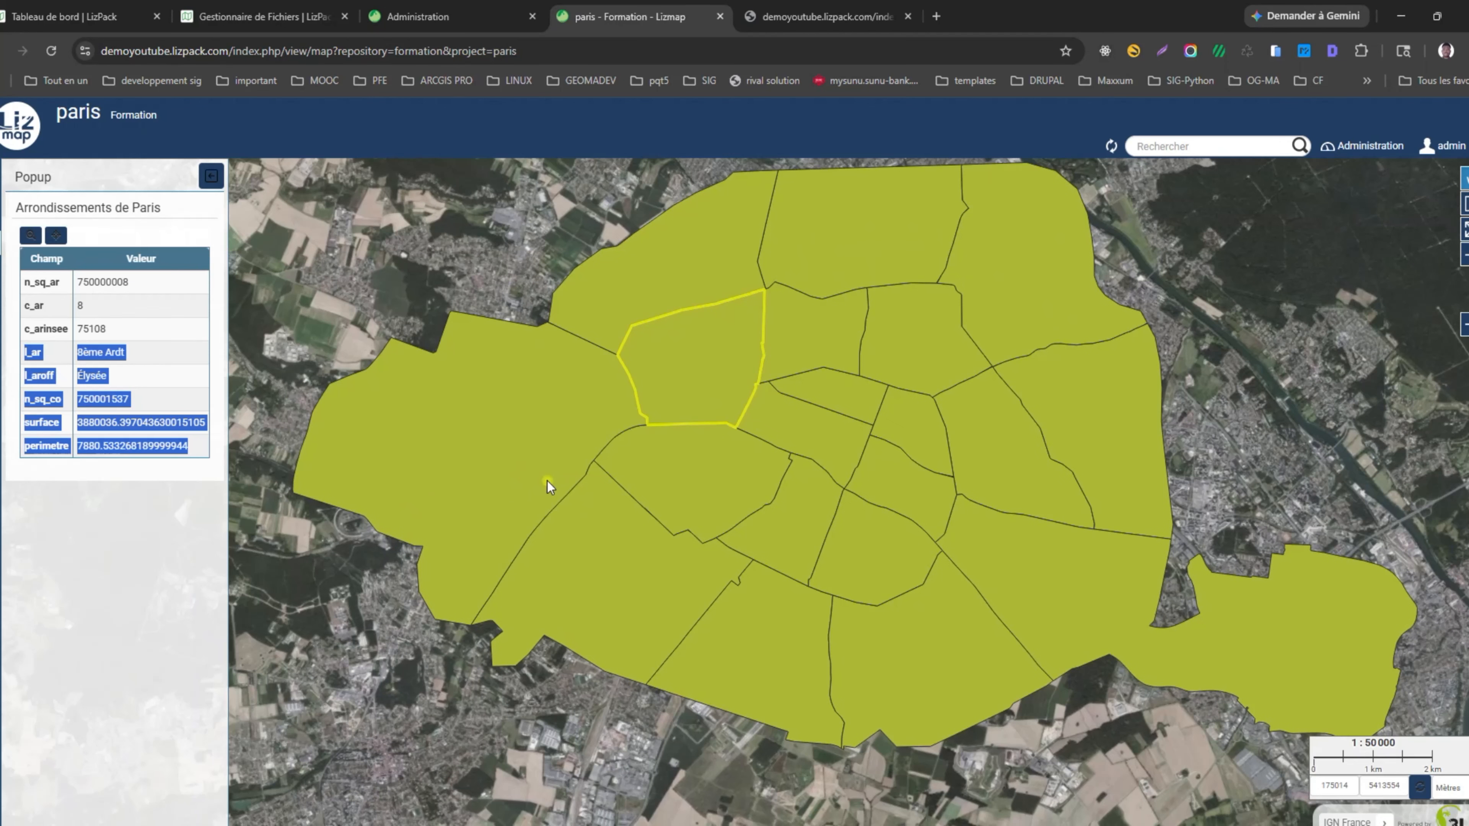
mouse_move(1067, 825)
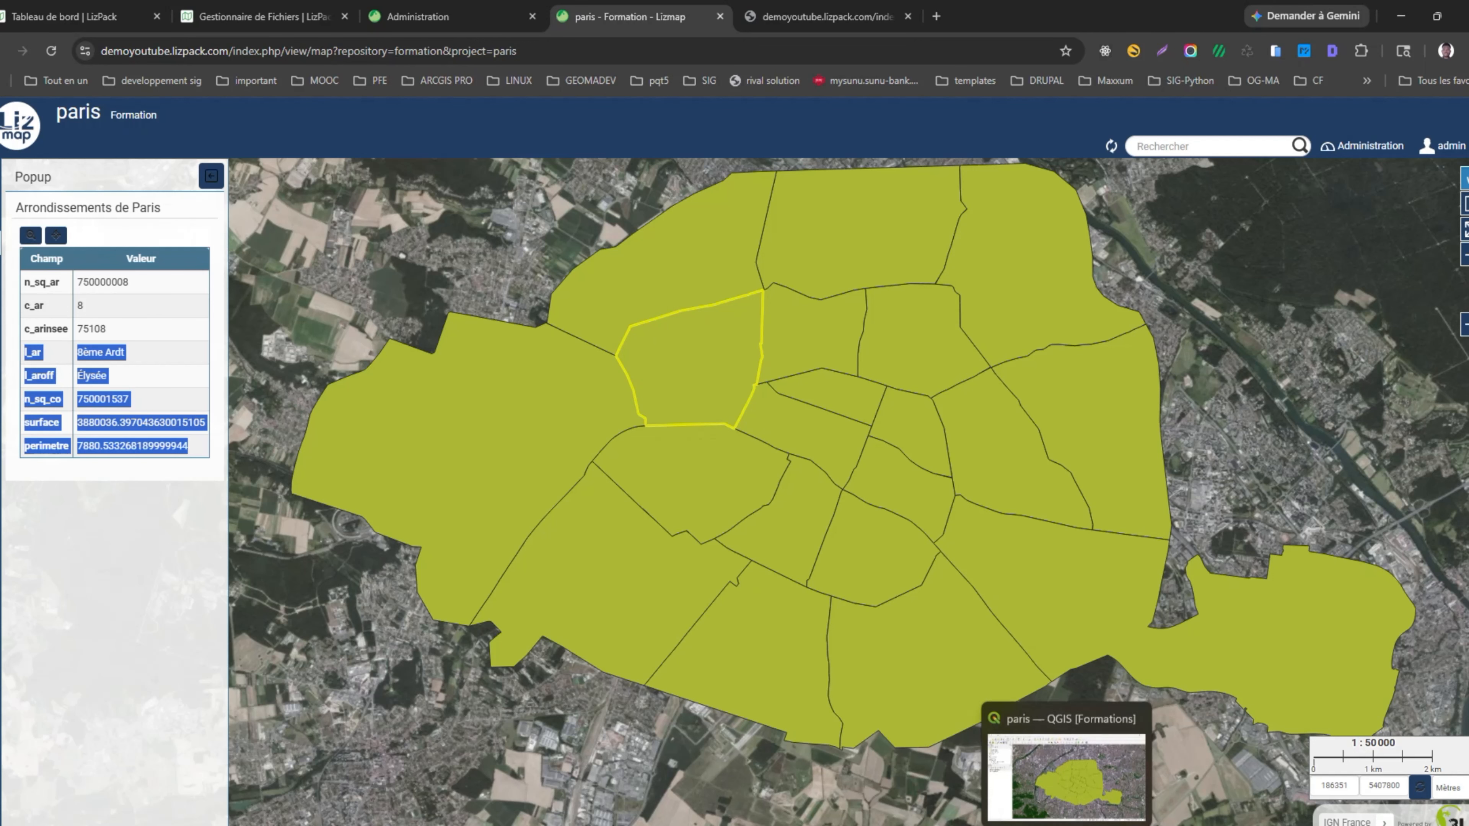
left_click(1035, 777)
Set the arrondissements layer to Catégorisé symbology on l_ar with the Spectral palette.
left_click(80, 345)
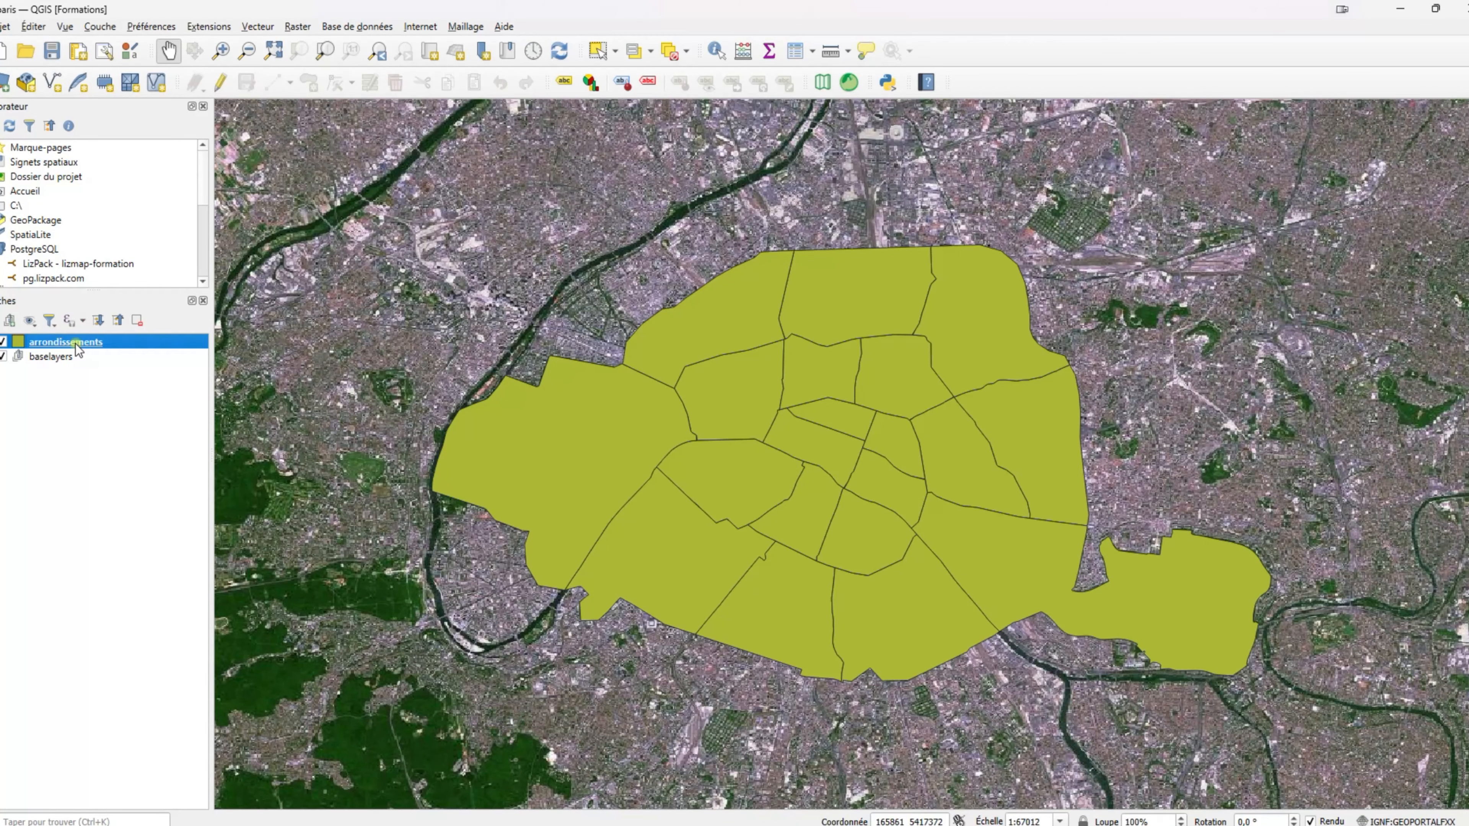
double_click(76, 343)
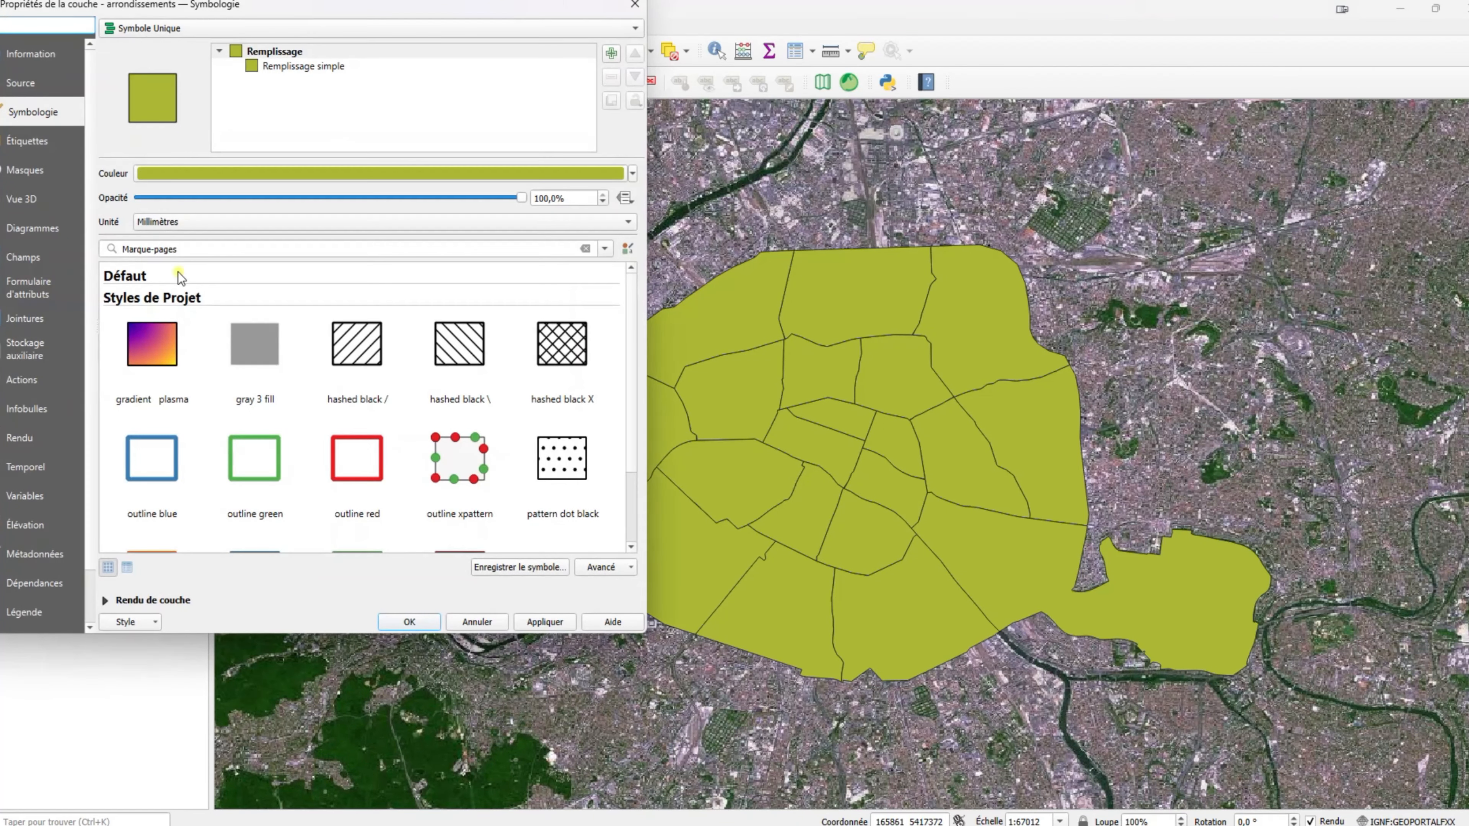
left_click(212, 28)
left_click(212, 47)
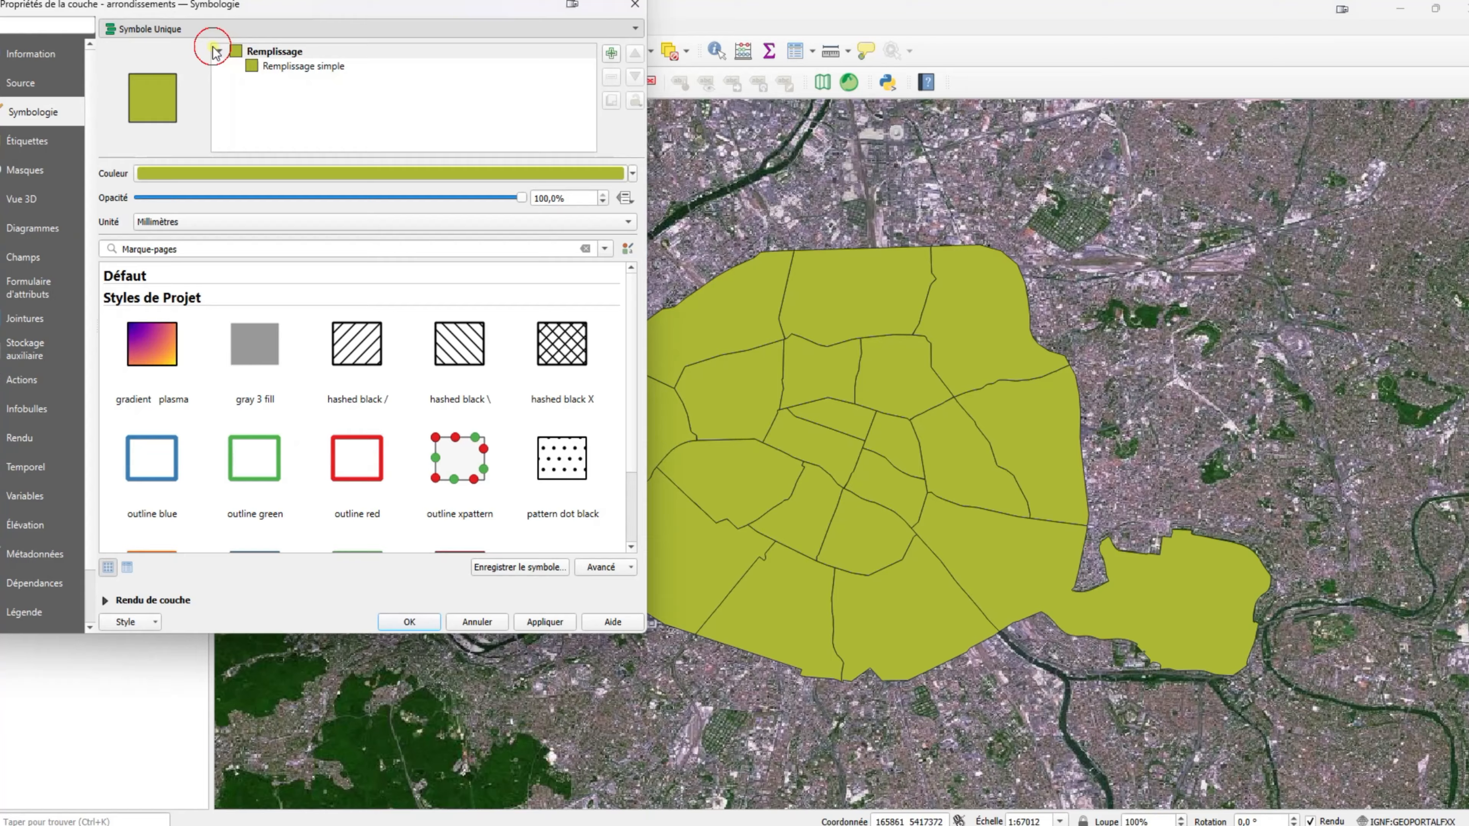
left_click(402, 102)
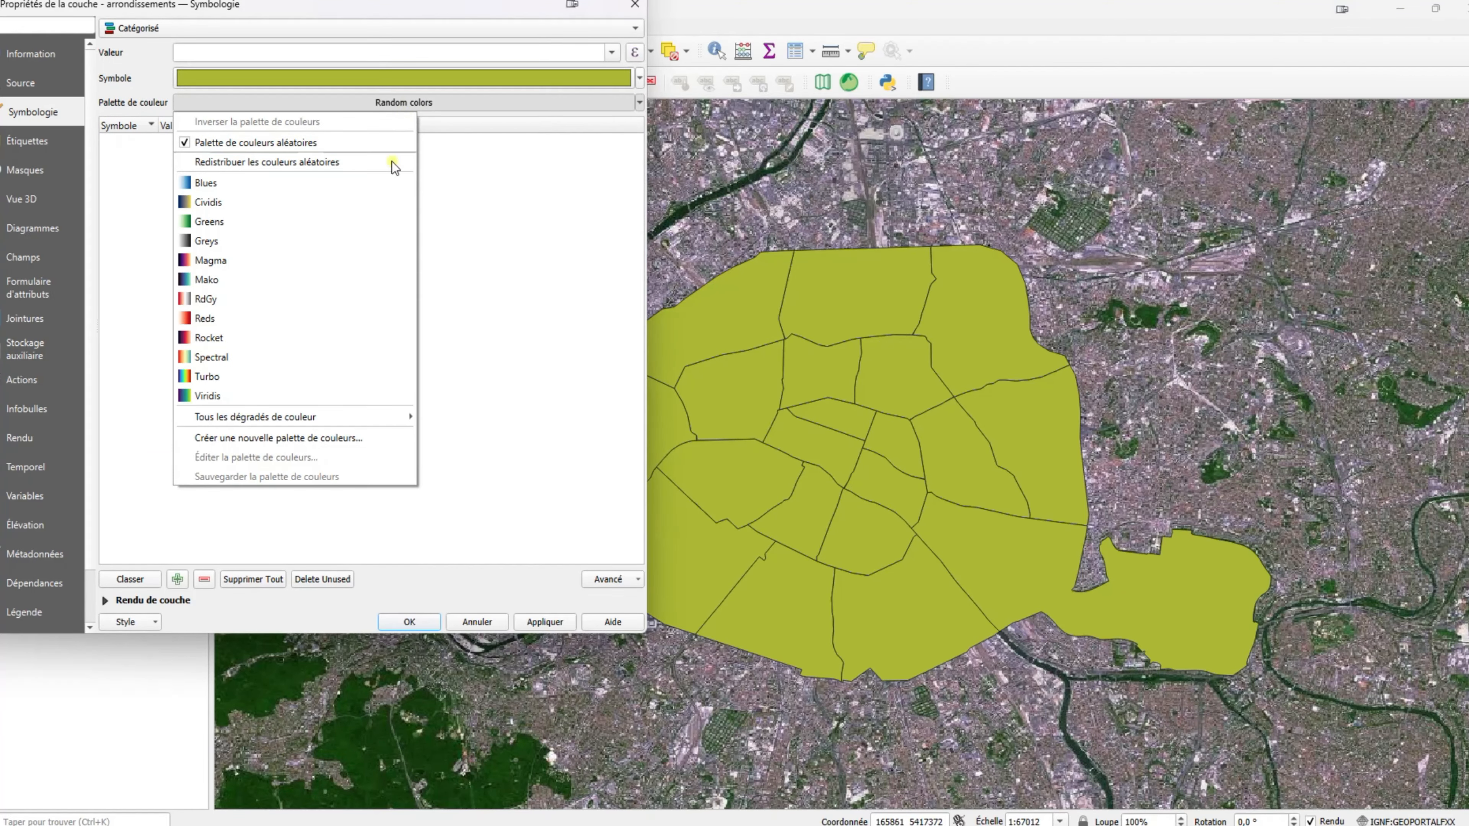
left_click(290, 355)
left_click(570, 52)
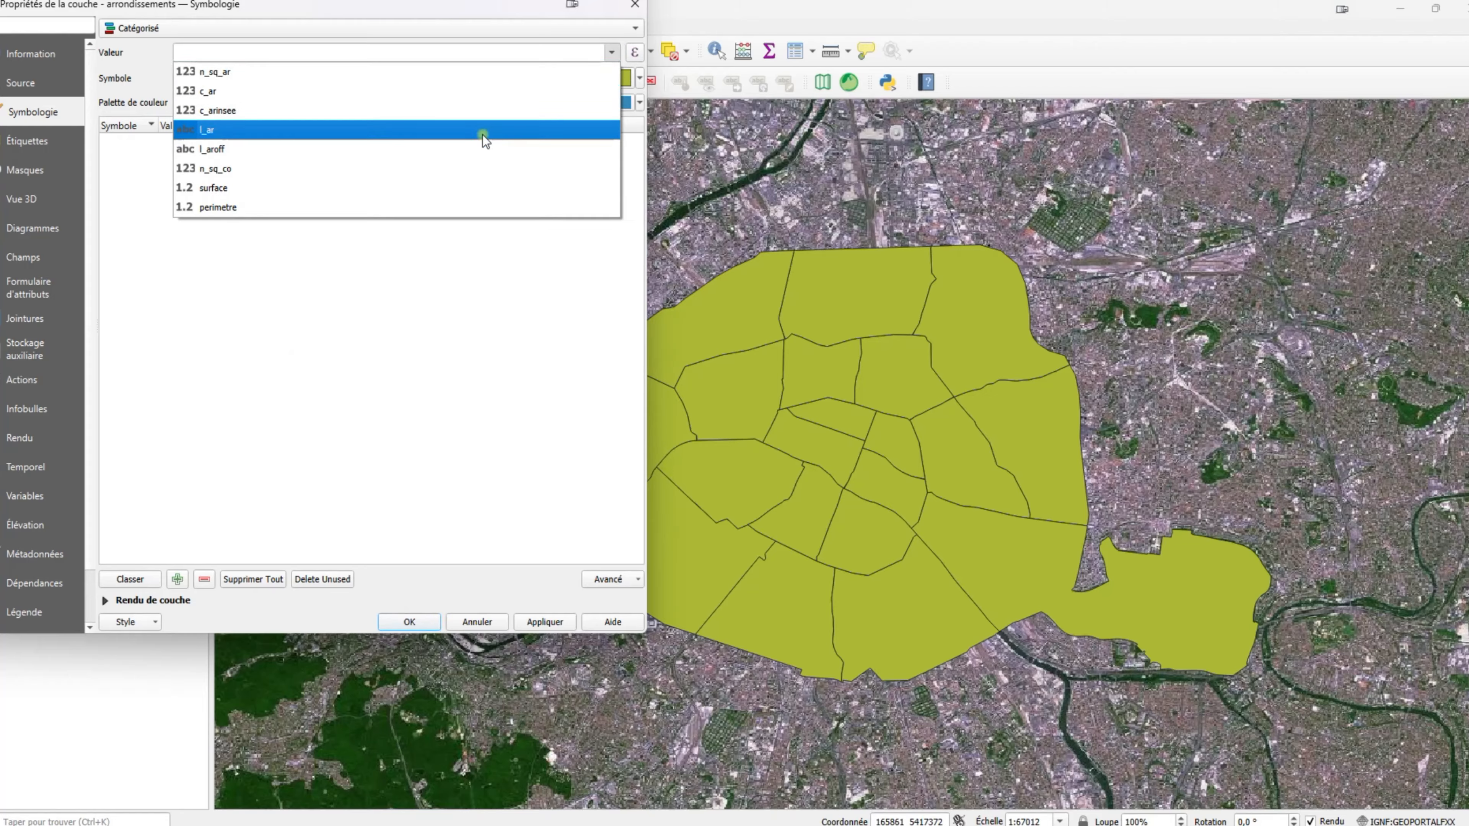
left_click(451, 129)
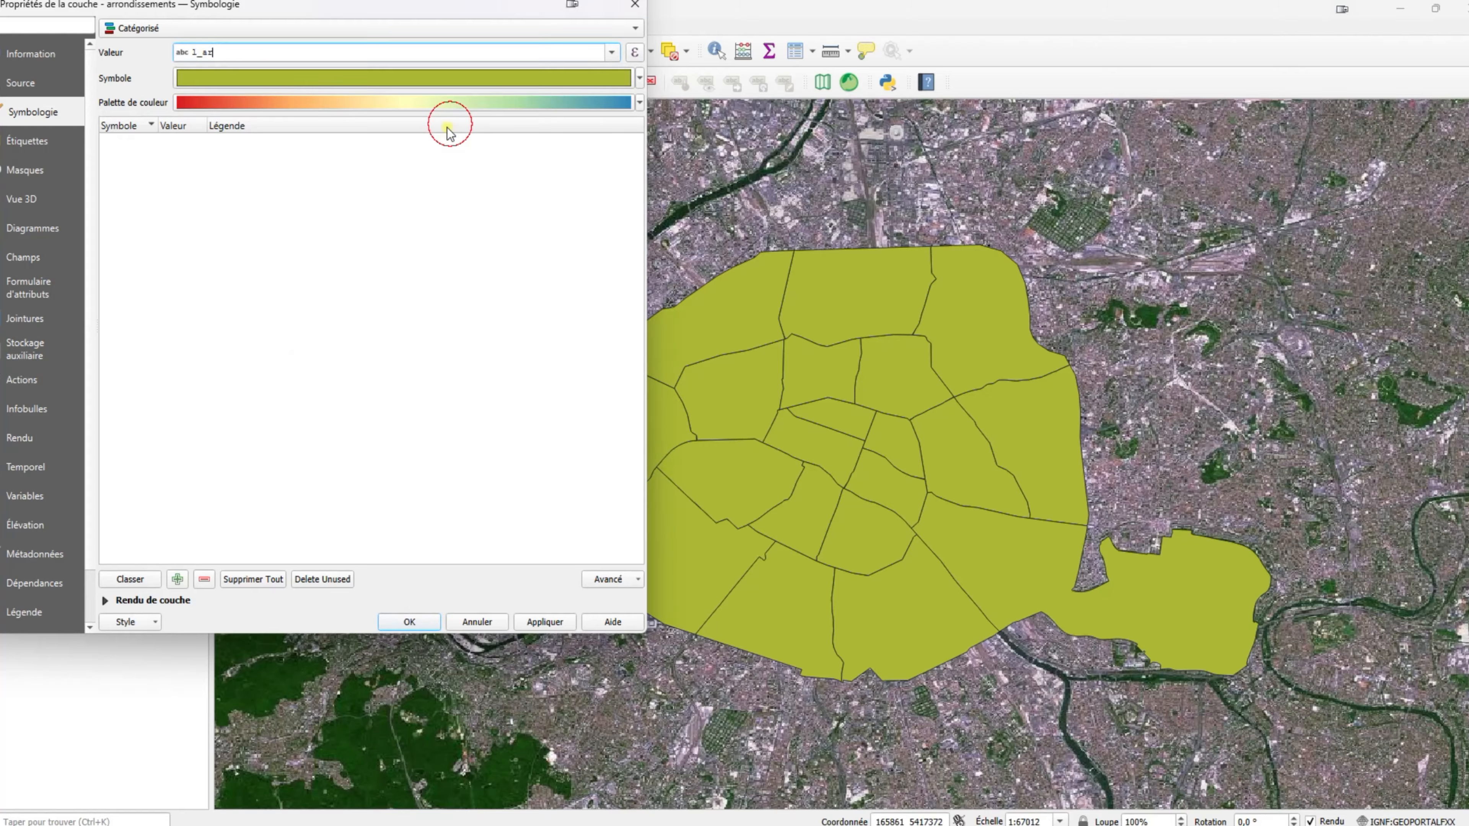
Generate one class per arrondissement, apply, save the project and expand the legend.
left_click(130, 579)
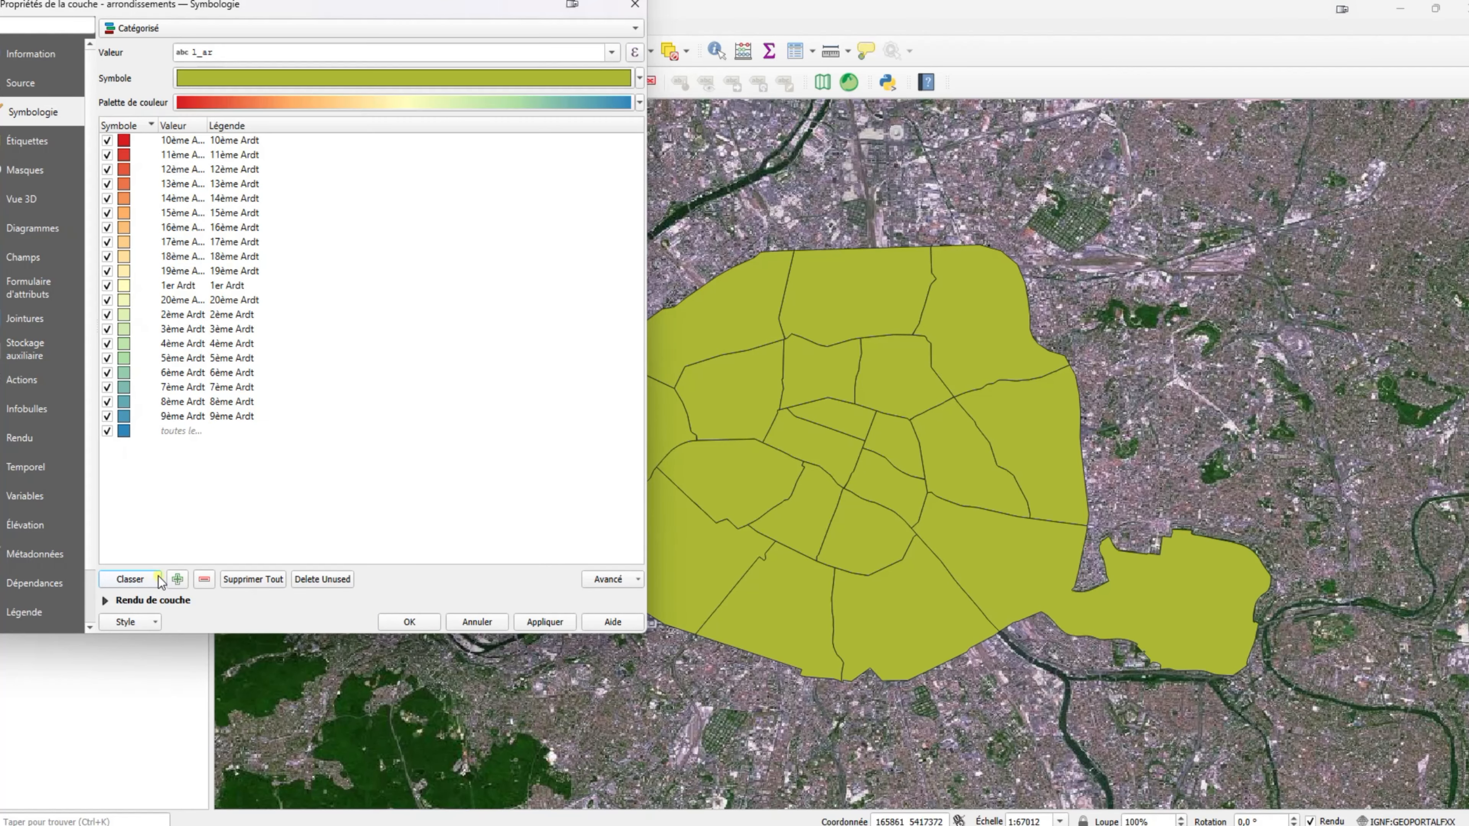
left_click(541, 622)
left_click(409, 622)
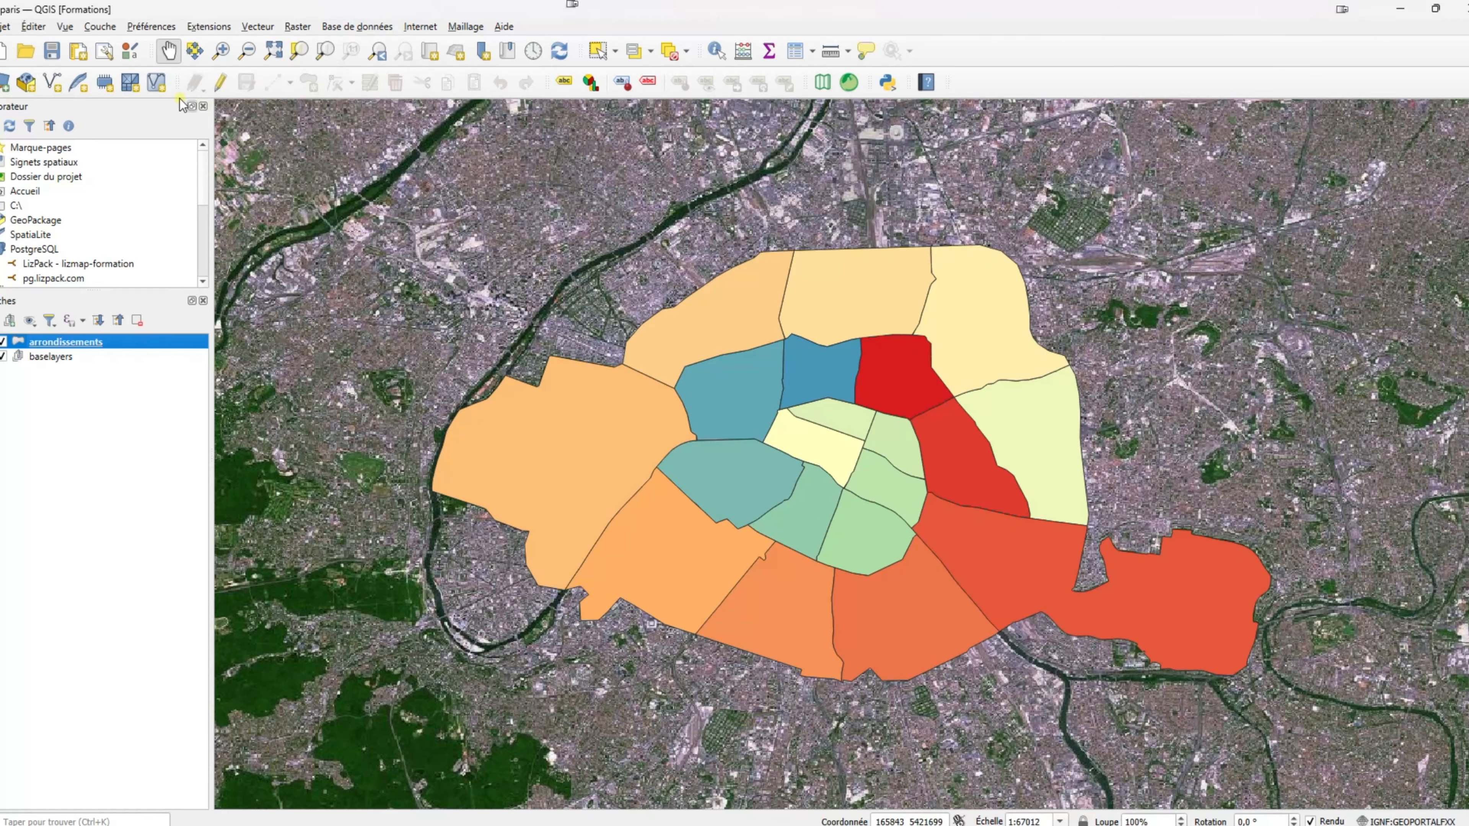
key("ctrl+s")
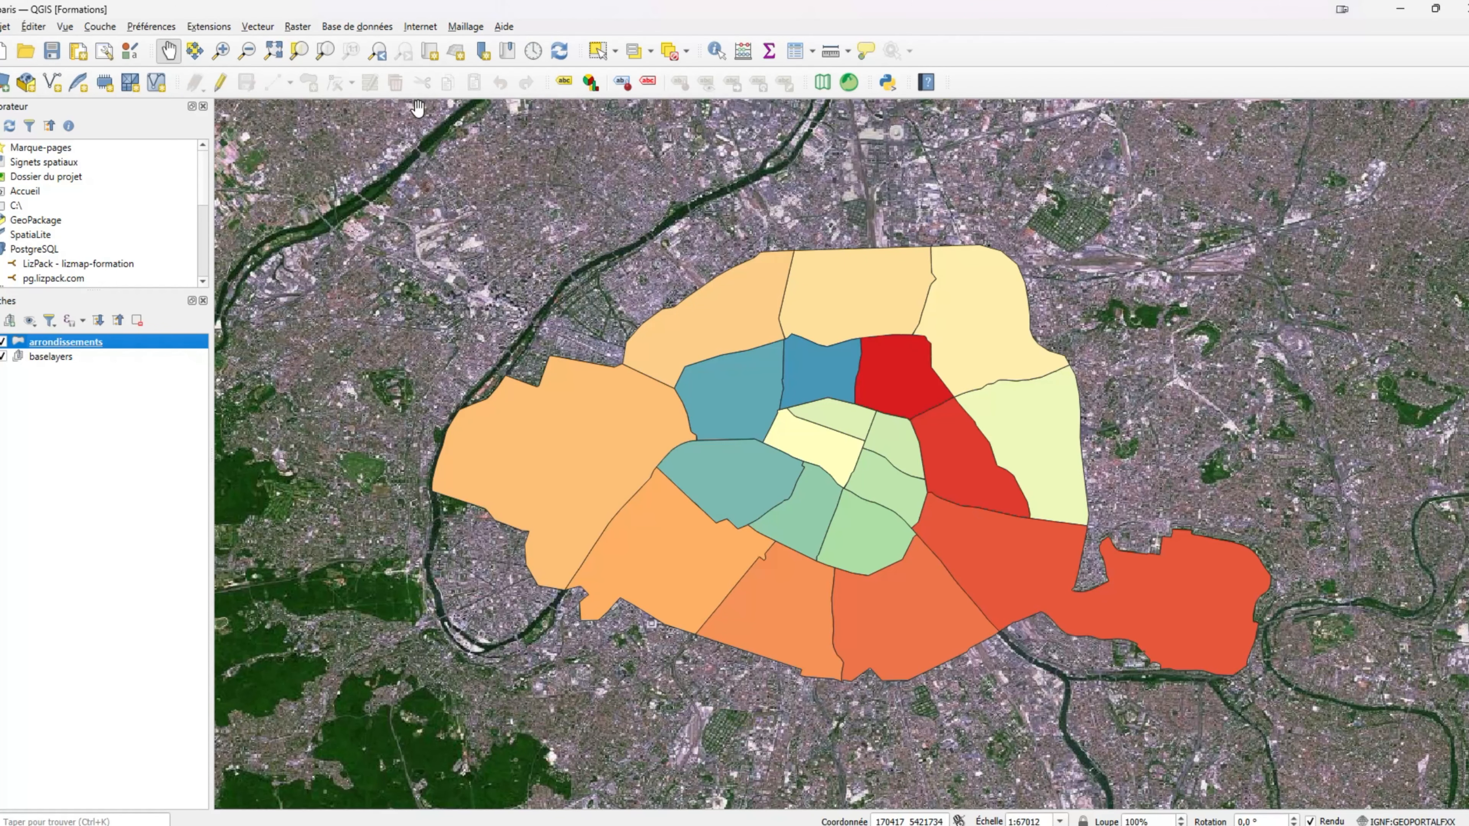
mouse_move(963, 824)
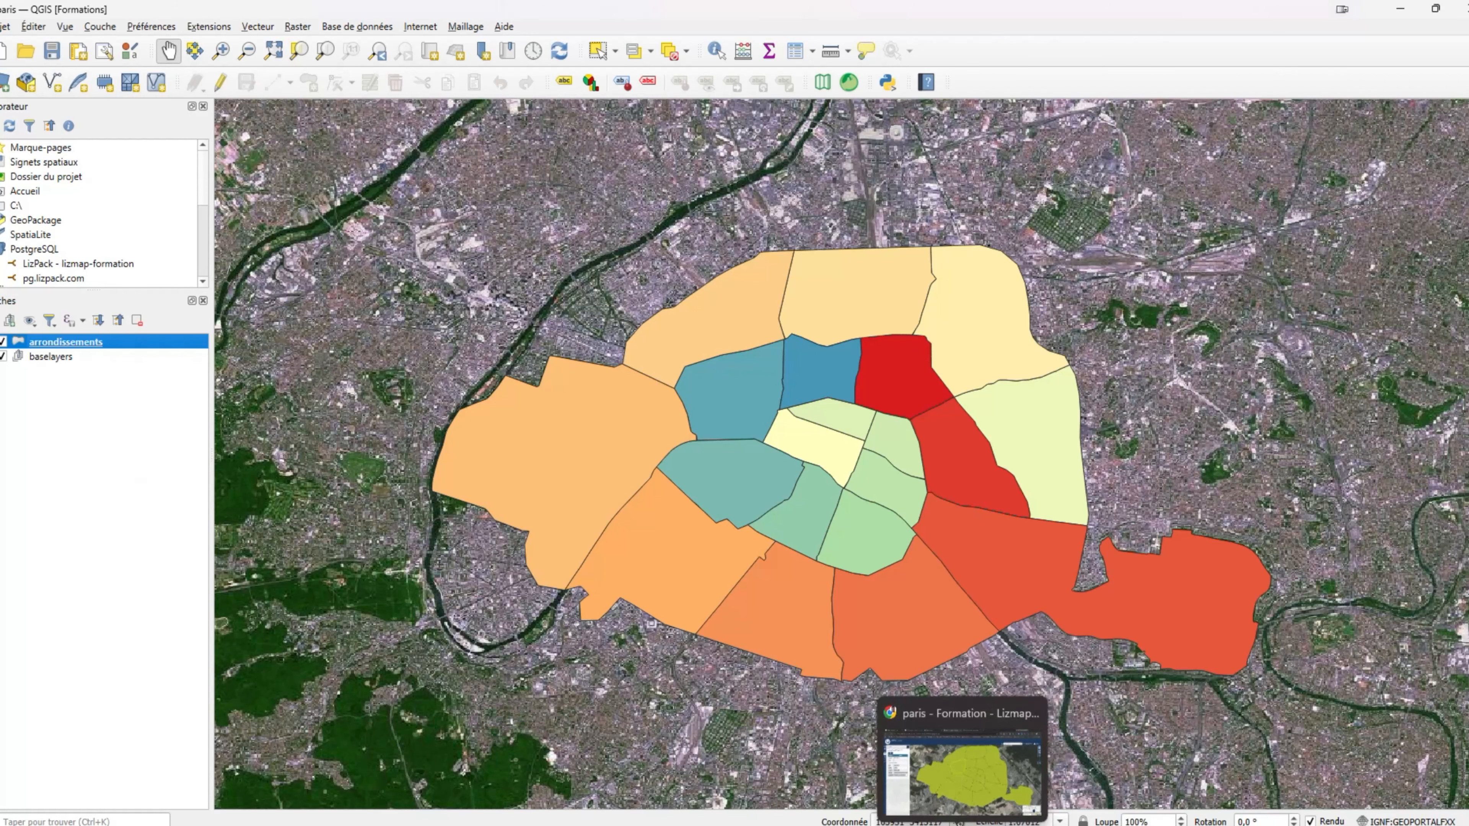
left_click(4, 341)
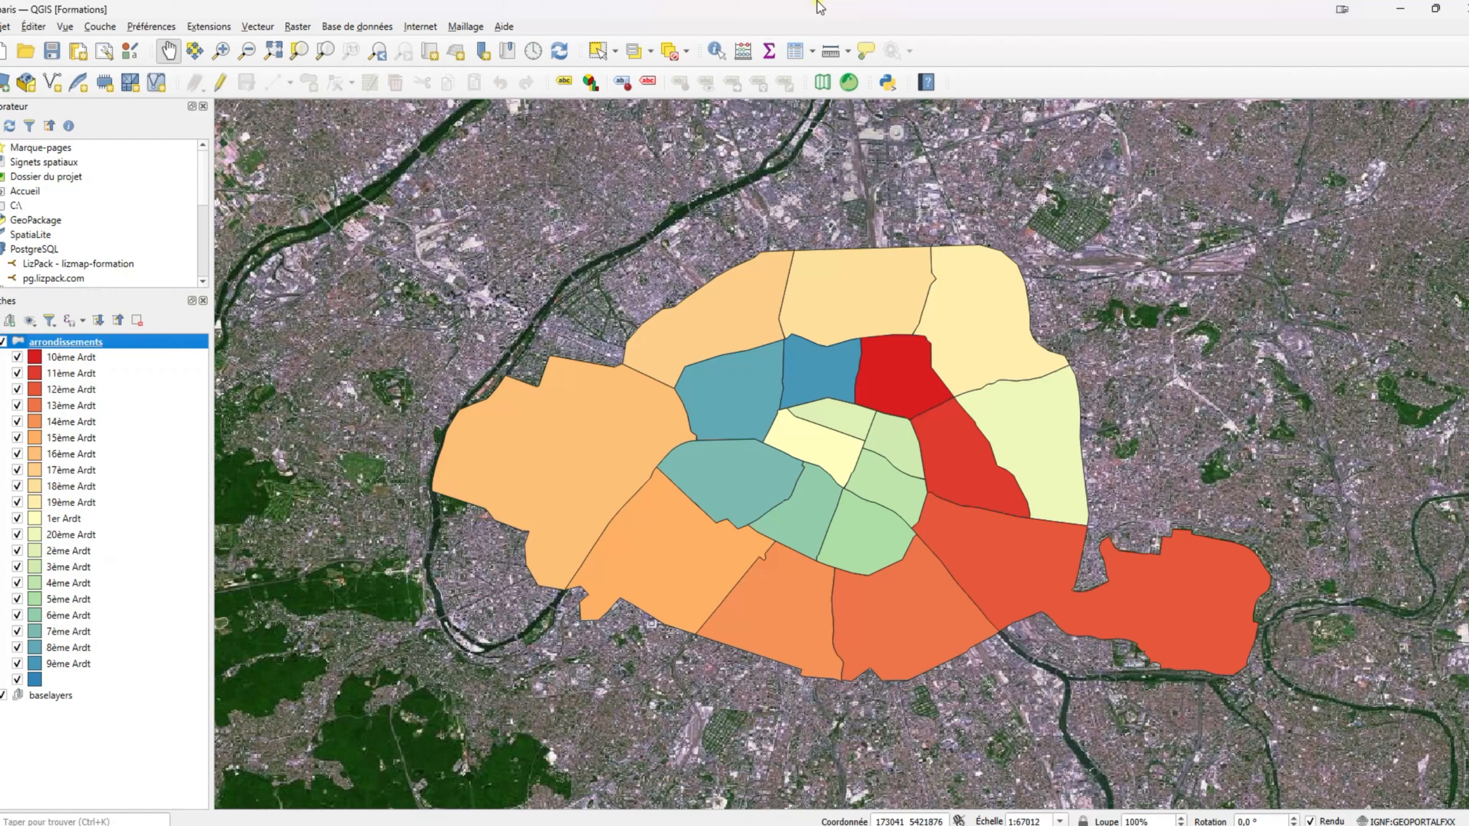
Regenerate the Lizmap configuration with the arrondissements layer checked, then return to Chrome.
left_click(852, 83)
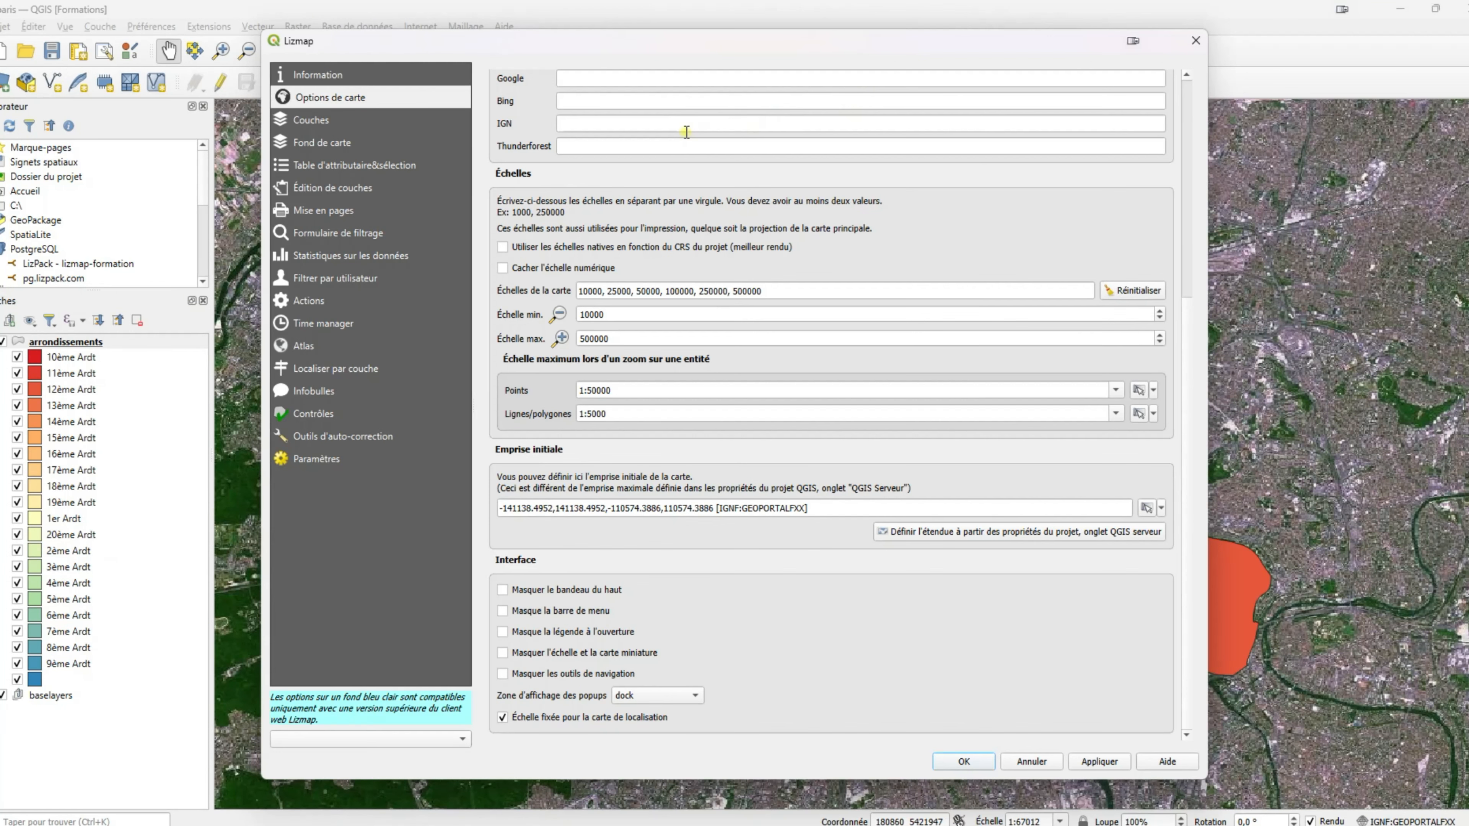
left_click(327, 125)
left_click(564, 124)
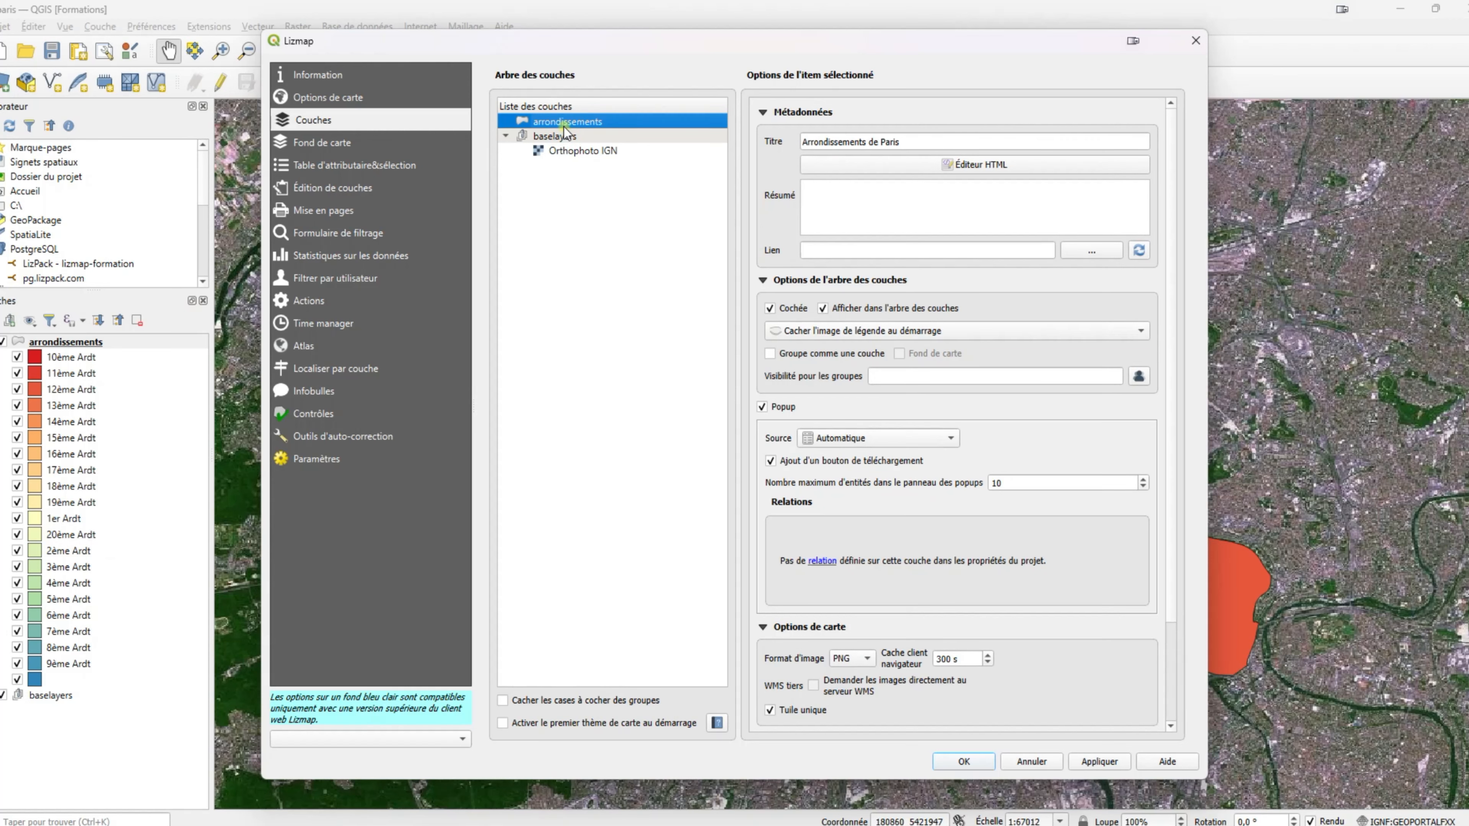
scroll(806, 347, "down", 3)
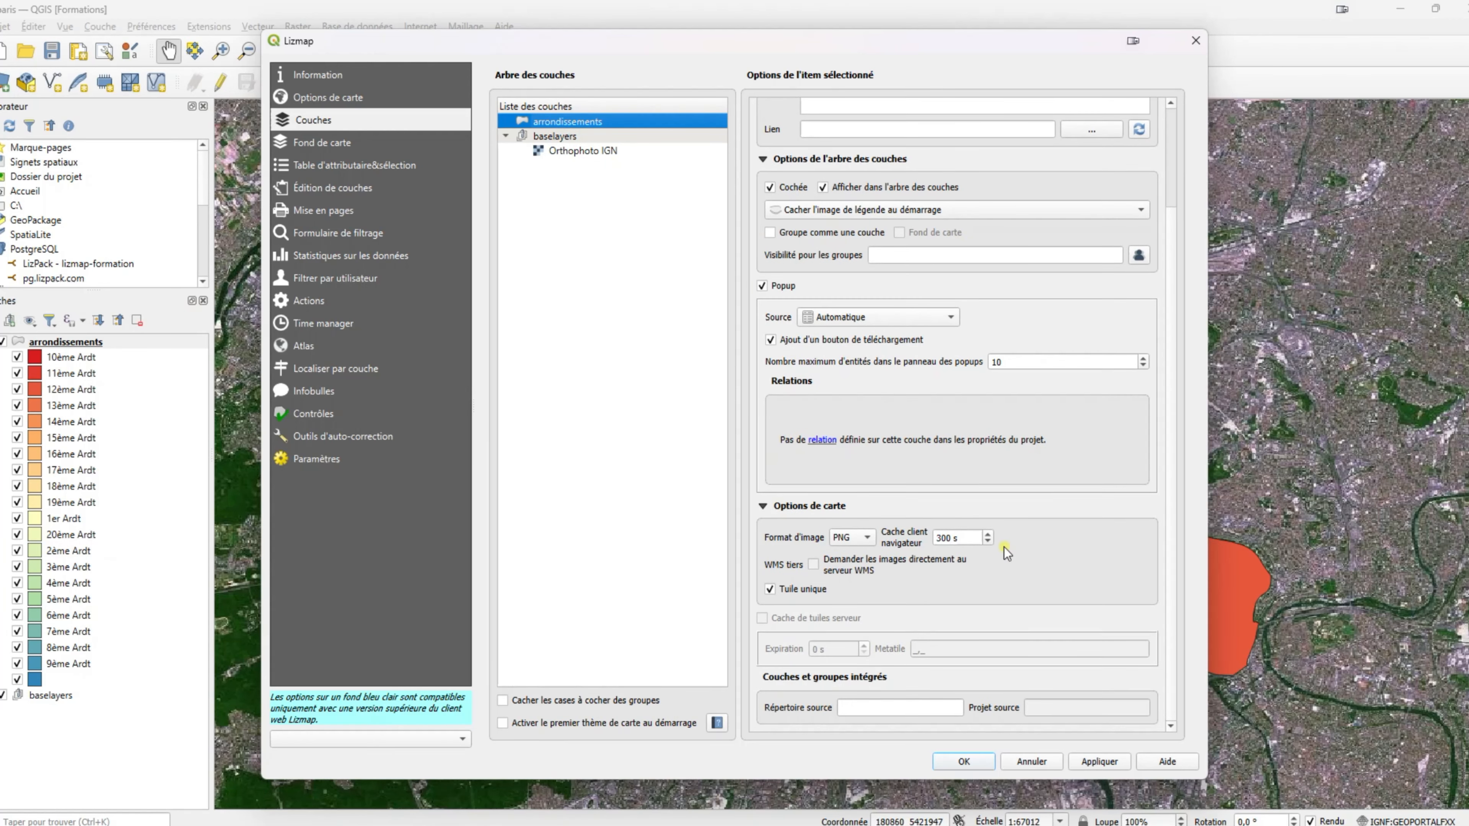
scroll(1030, 527, "up", 3)
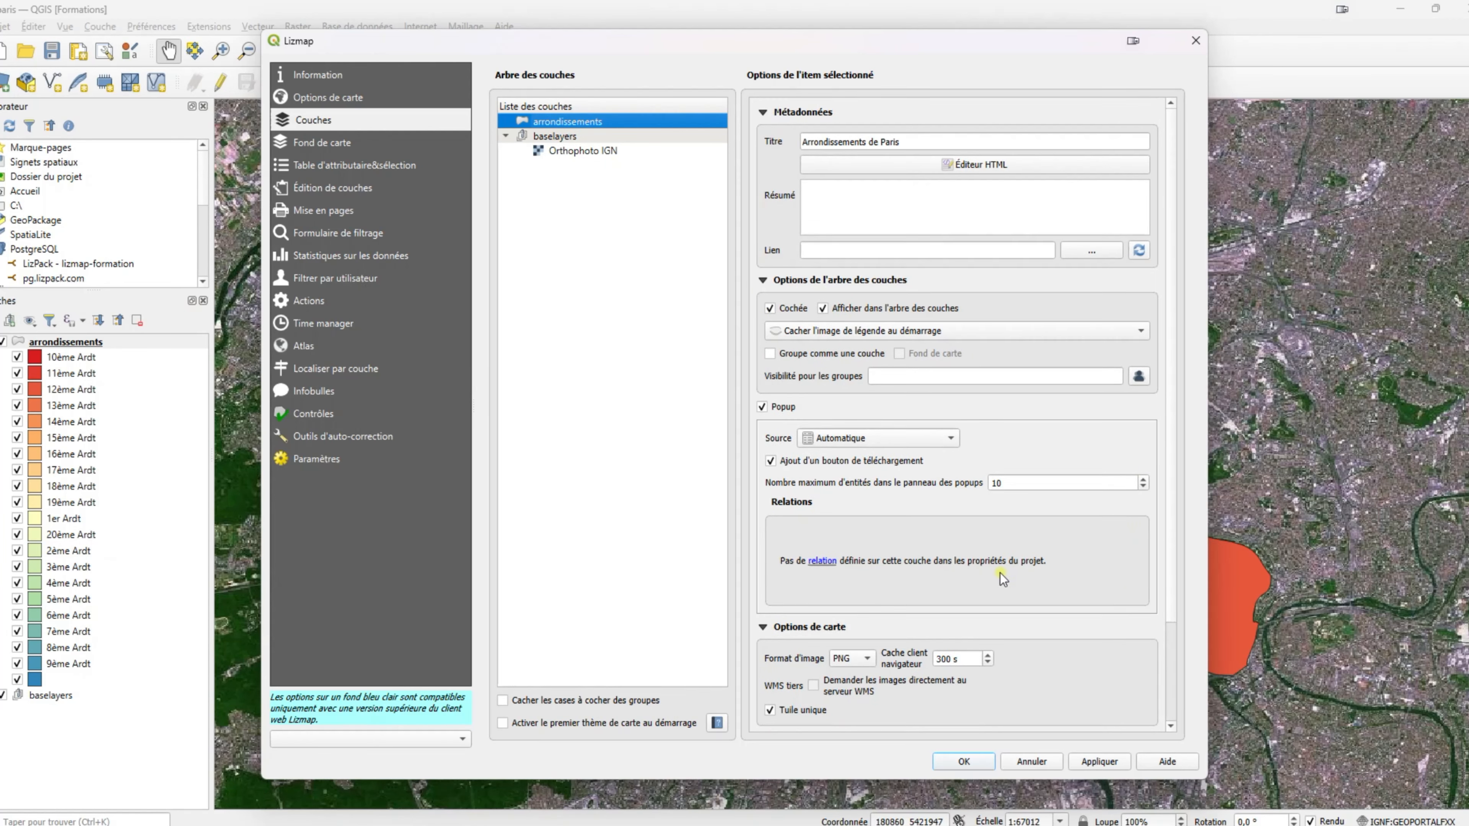
left_click(1085, 766)
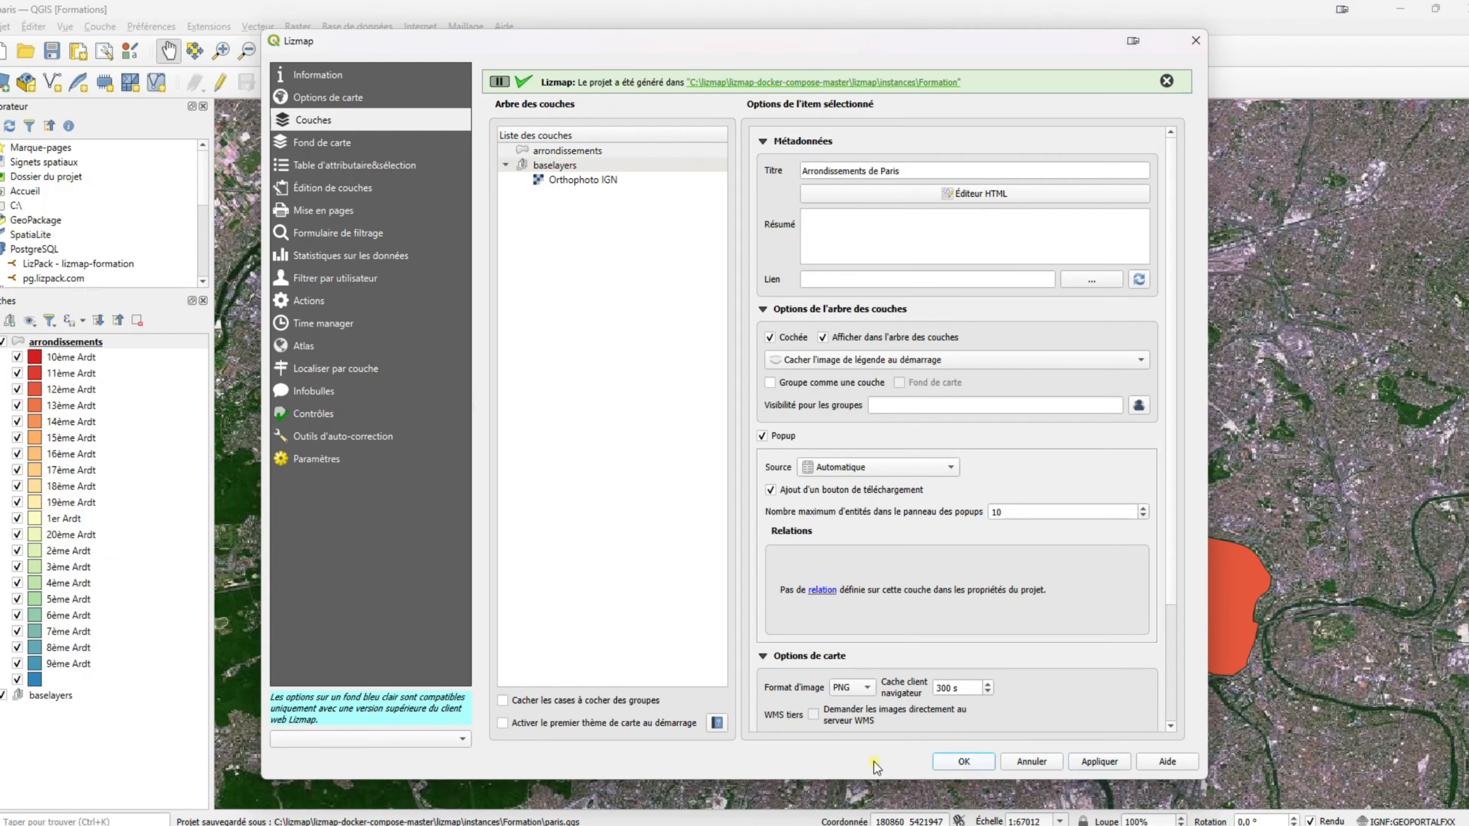
left_click(964, 761)
mouse_move(1067, 825)
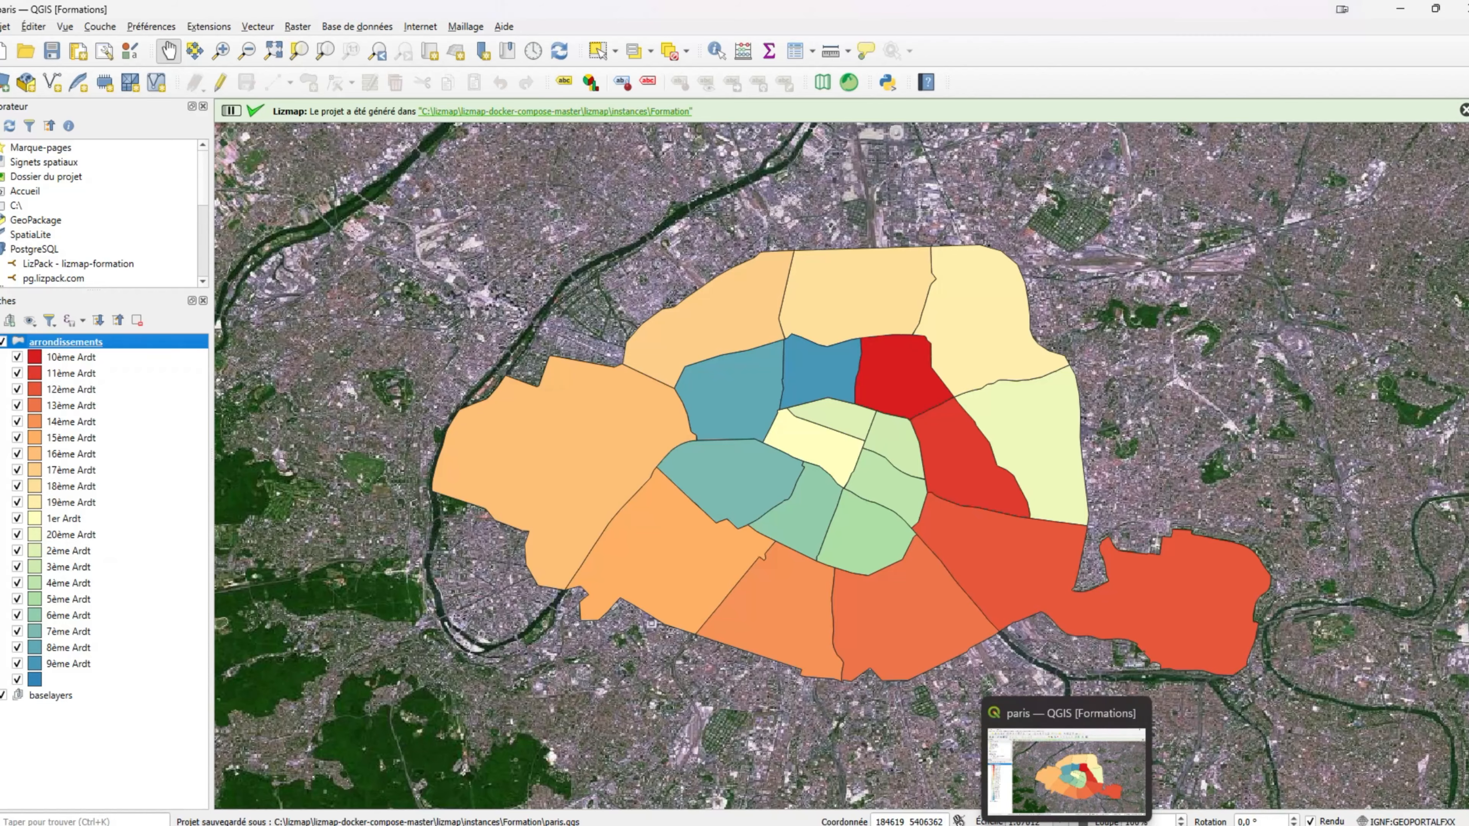
left_click(923, 825)
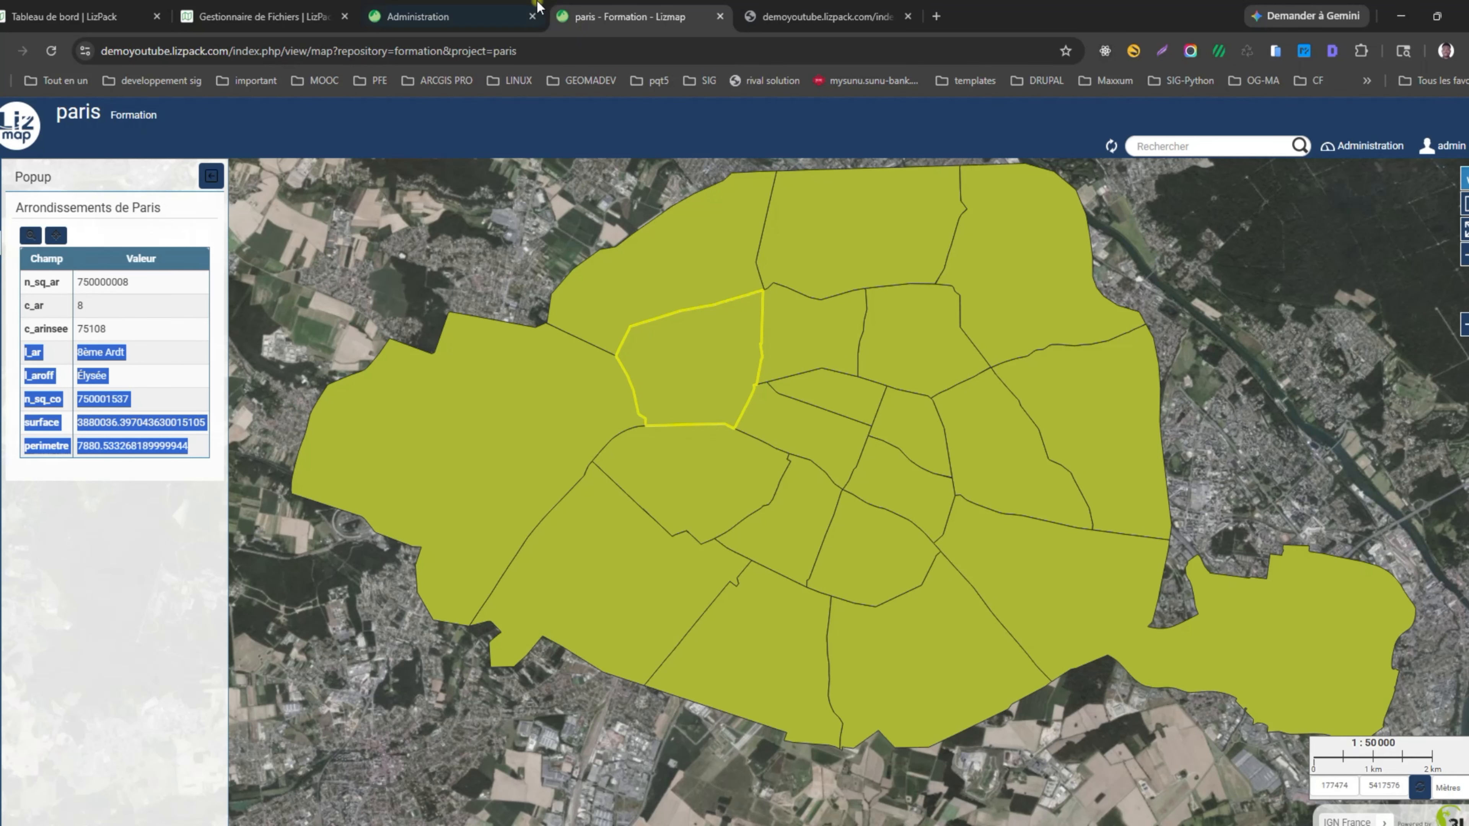
Start uploading the updated project folder through LizPack's Gestionnaire de Fichiers, then reload the Paris map.
left_click(466, 15)
left_click(277, 15)
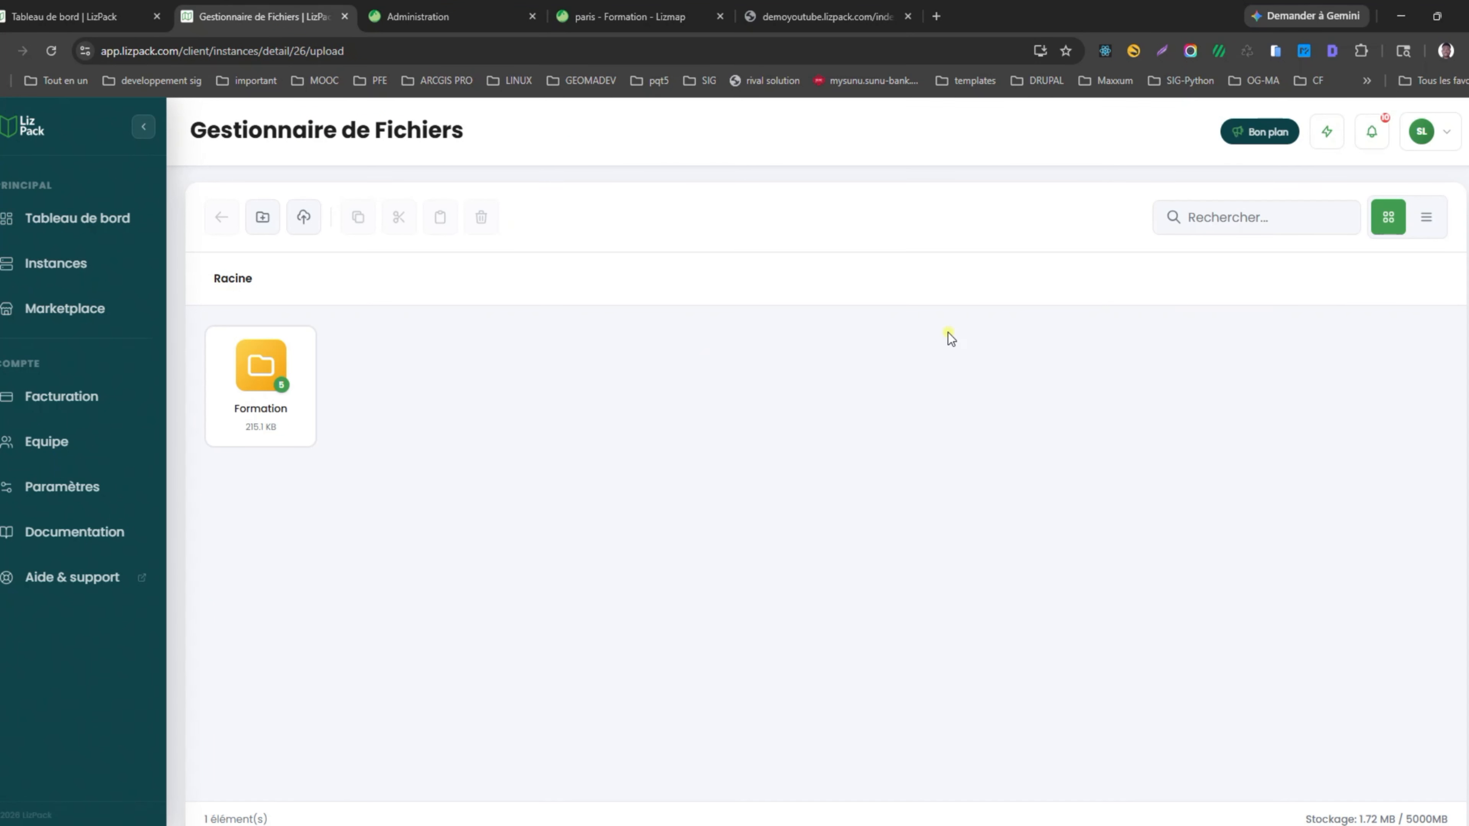
left_click(303, 217)
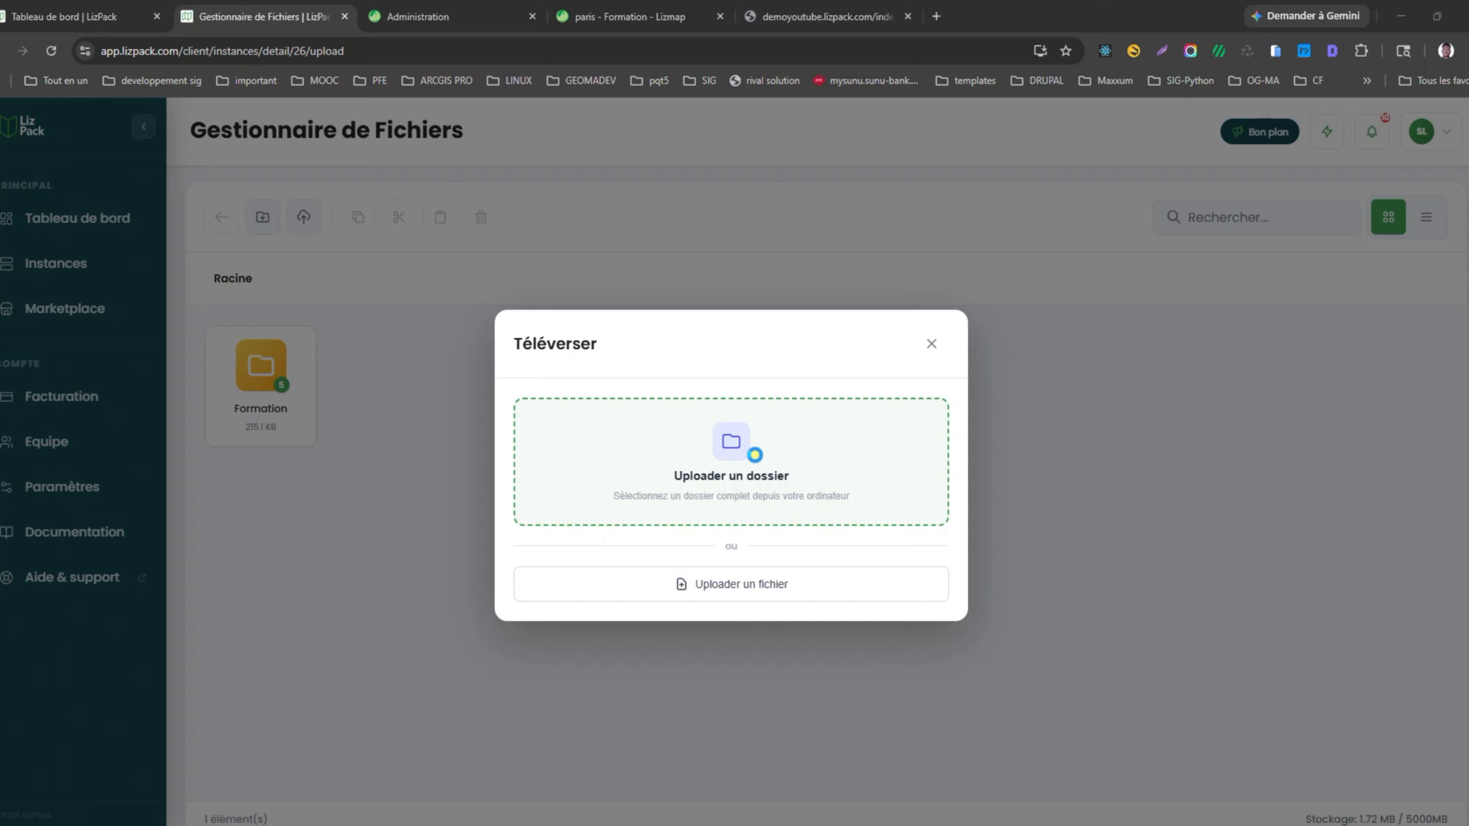
left_click(755, 456)
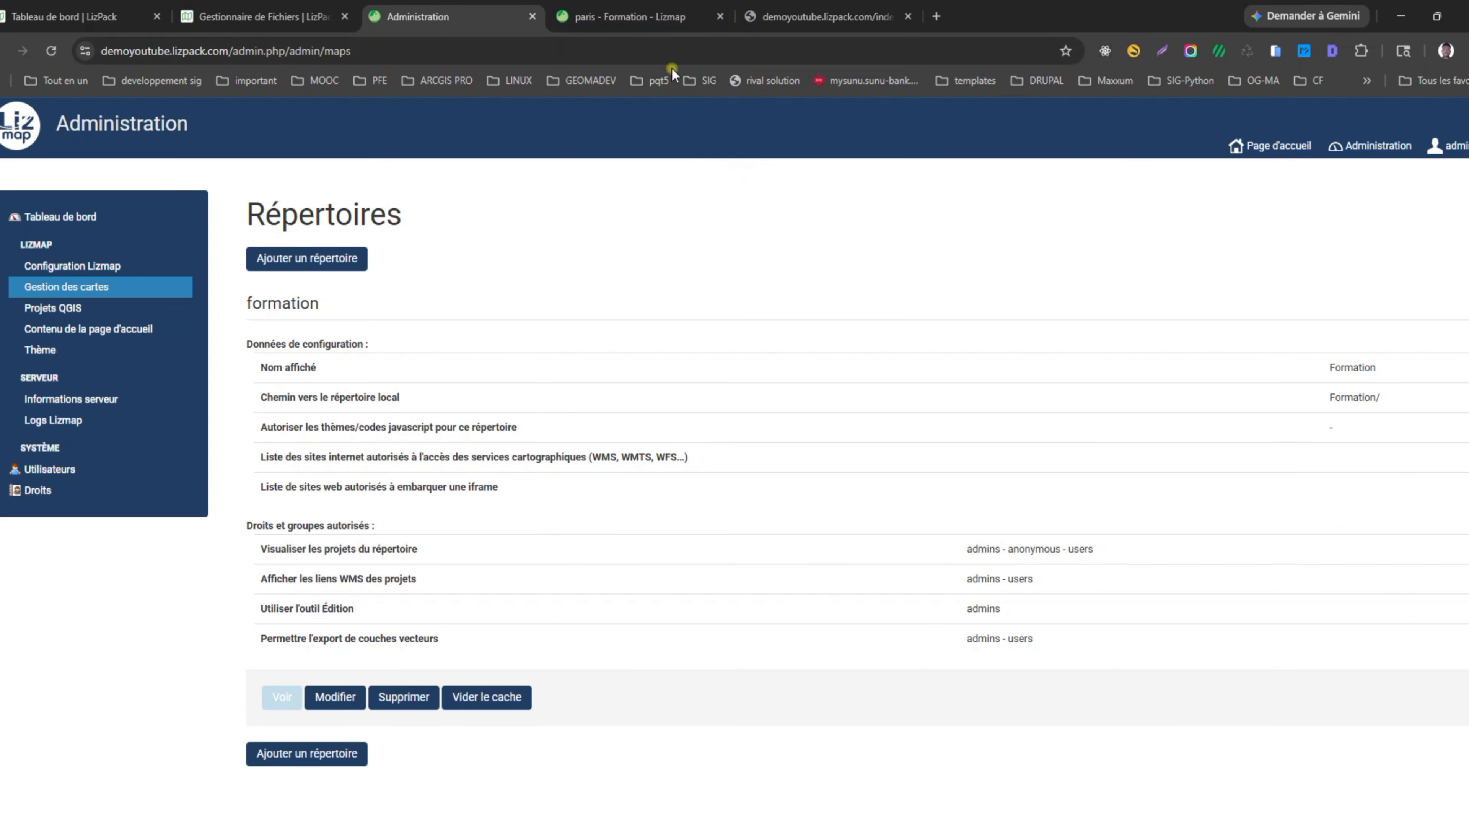
left_click(636, 16)
left_click(51, 56)
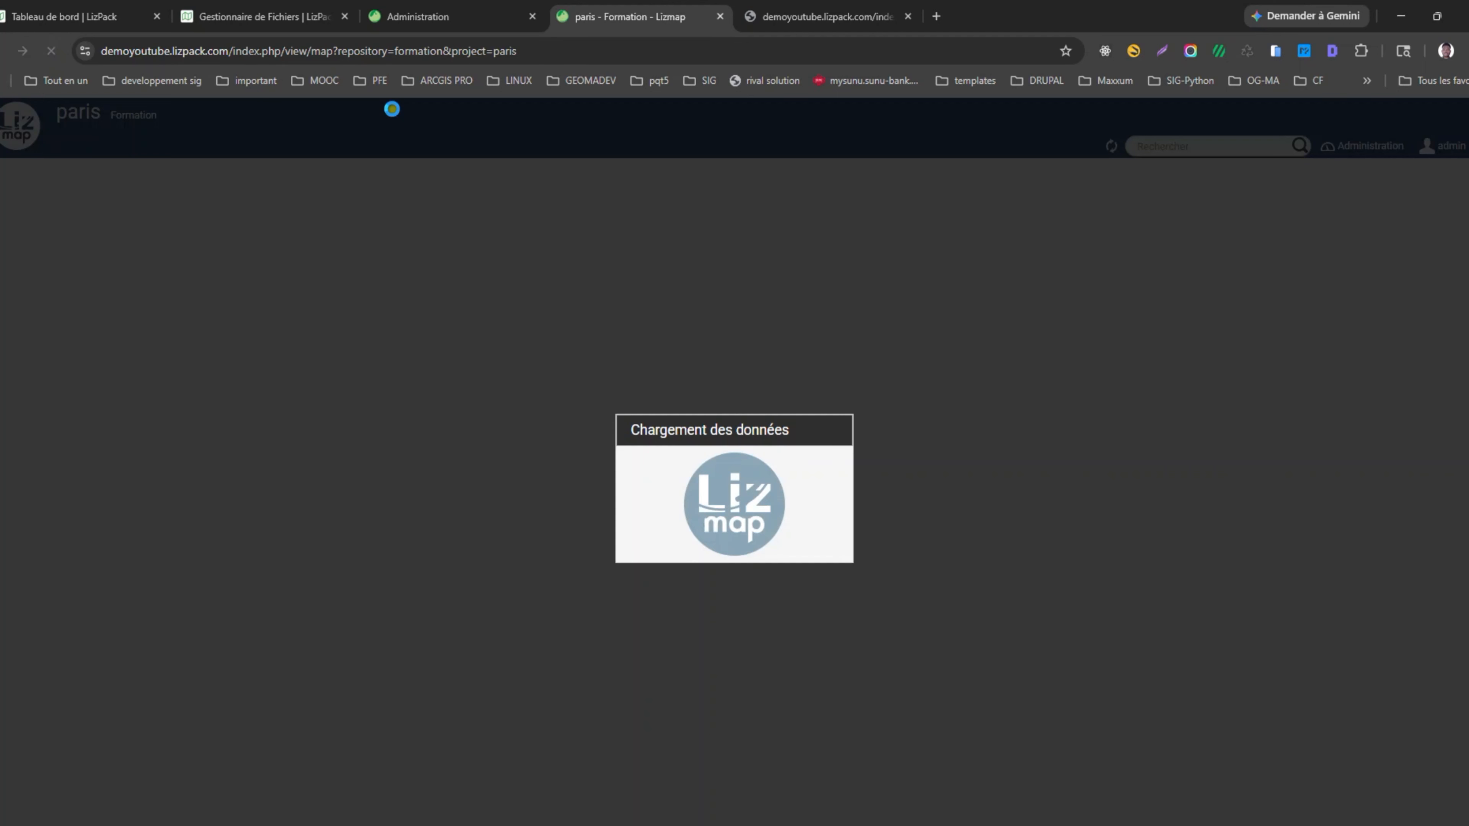
Expand the Arrondissements de Paris classes in the Couches legend of the reloaded map.
scroll(741, 509, "up", 3)
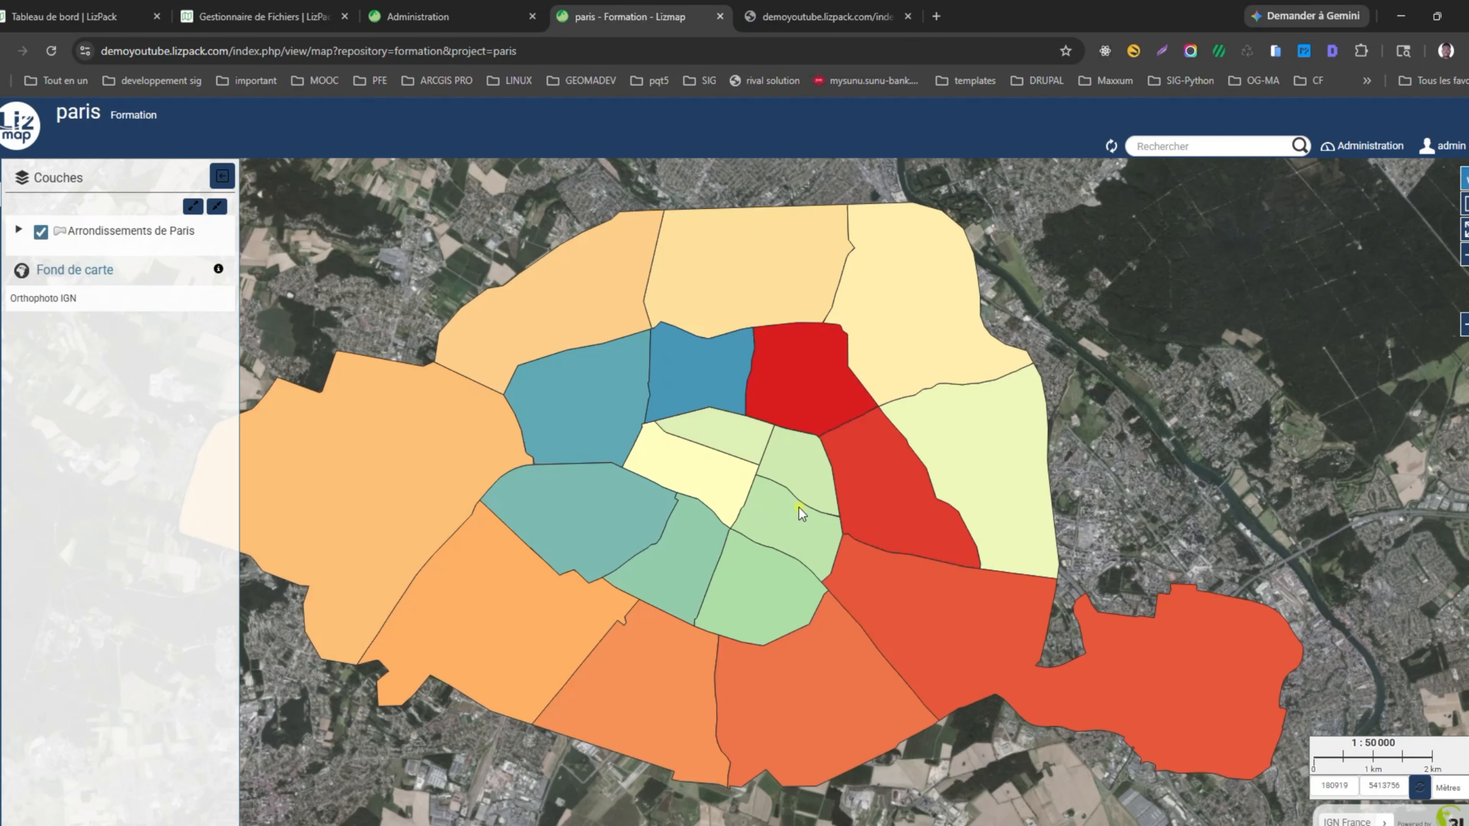
scroll(1035, 499, "down", 1)
scroll(870, 478, "up", 1)
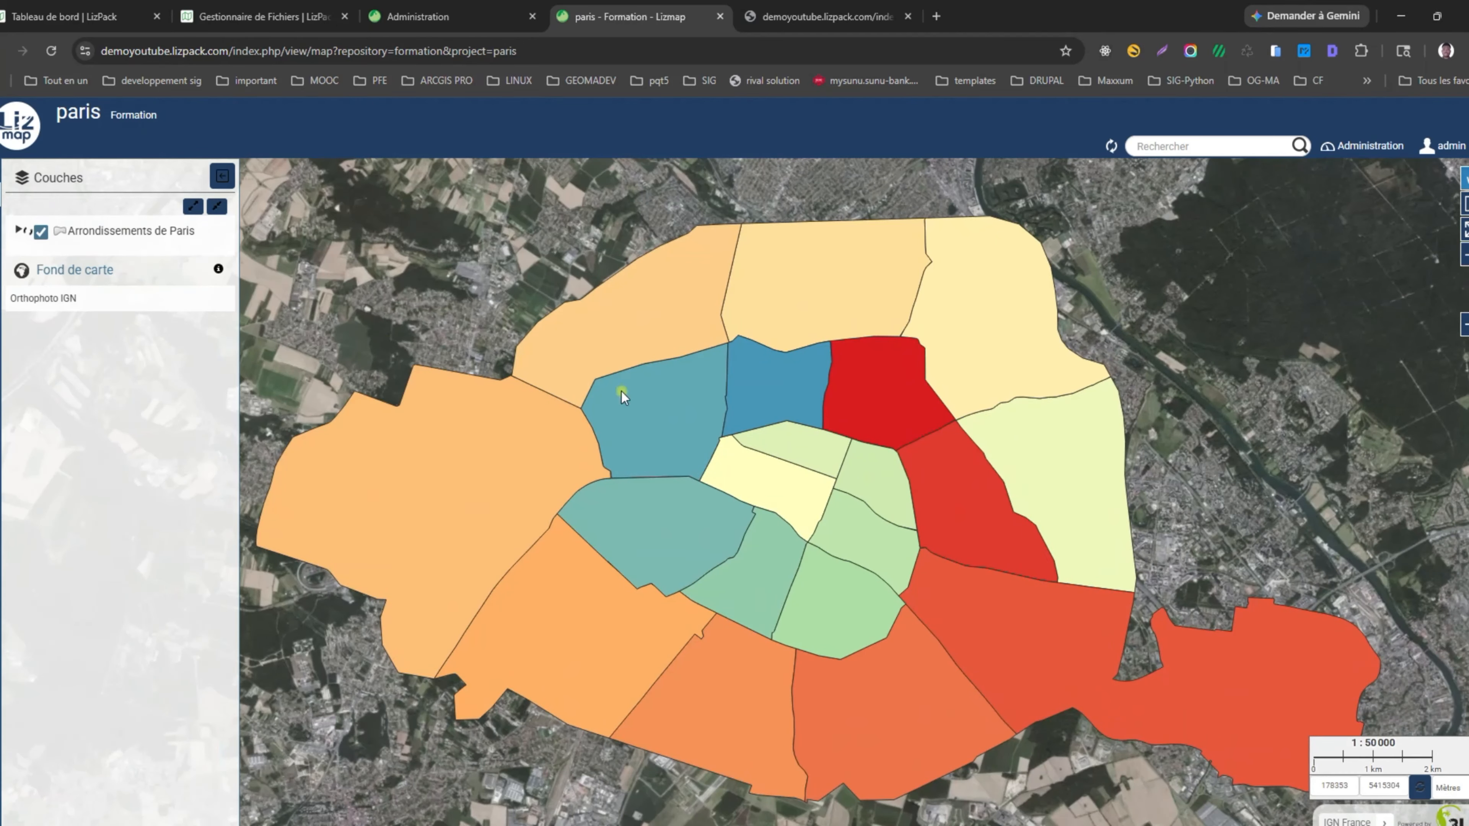
left_click(18, 229)
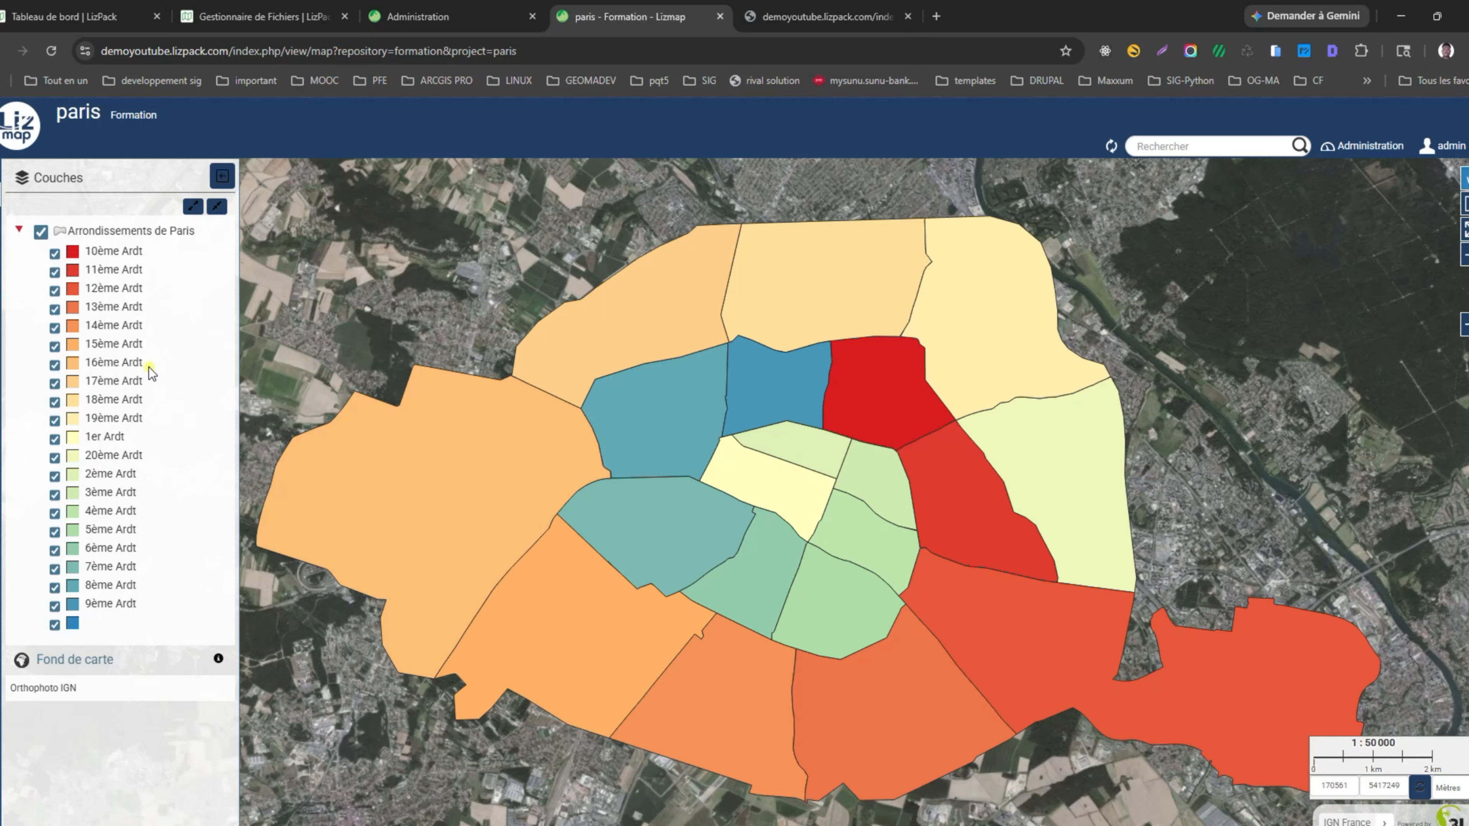
Hide the 12ème, 11ème, 16ème and 17ème Ardt classes and view the 10ème Ardt popup.
left_click(55, 291)
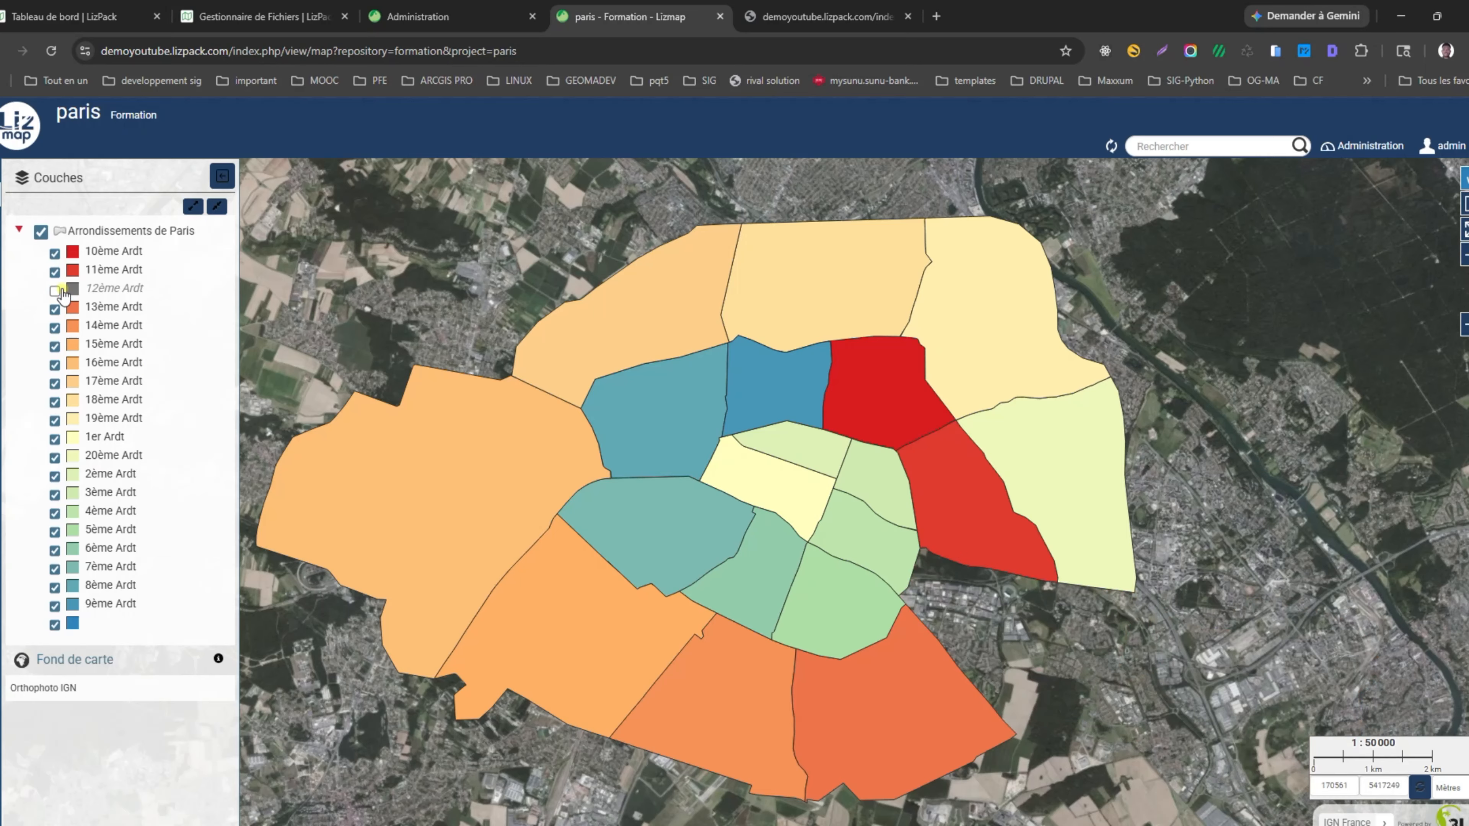
left_click(55, 272)
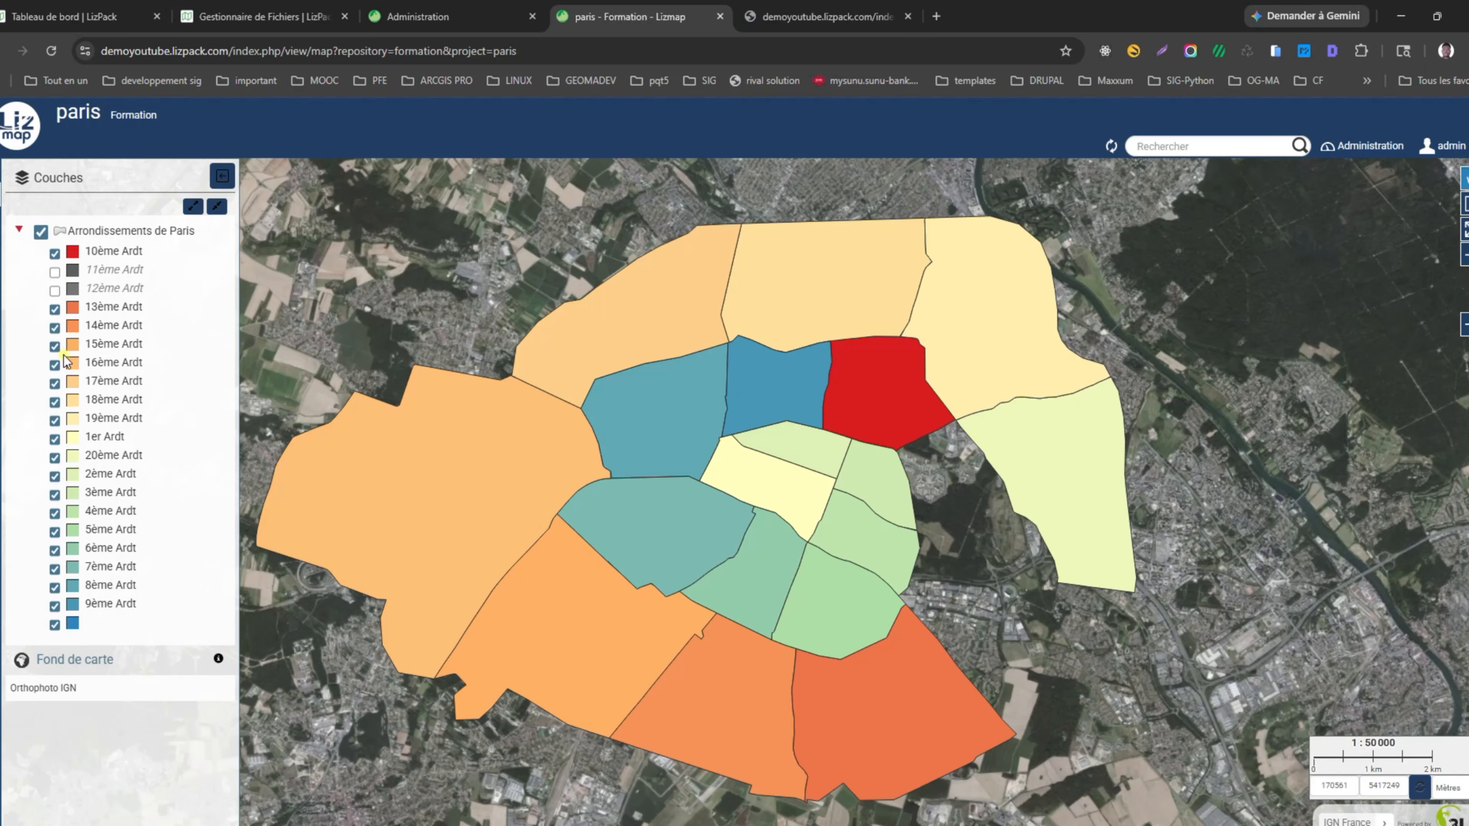
left_click(56, 364)
left_click(55, 383)
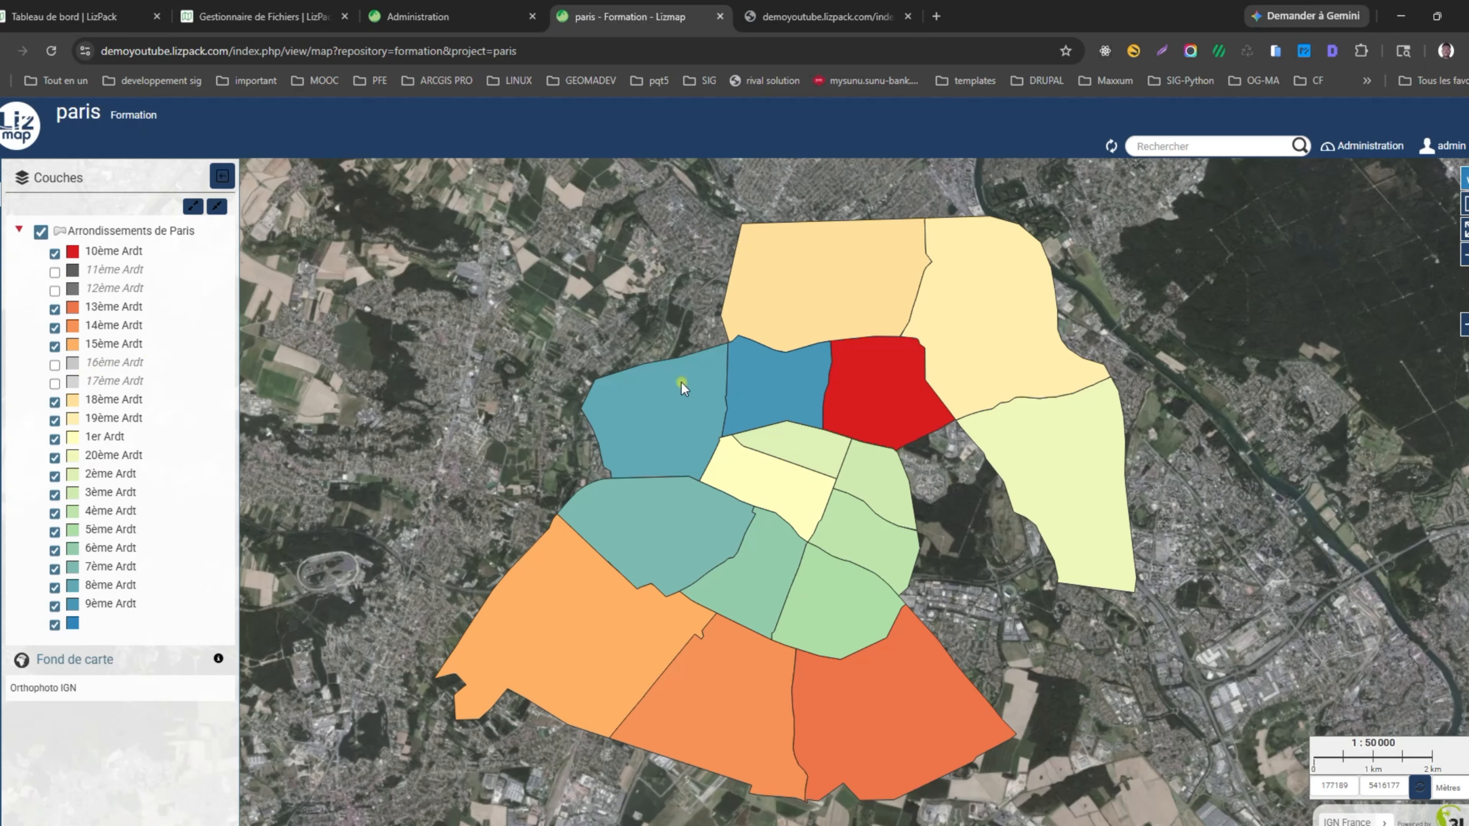
left_click(857, 438)
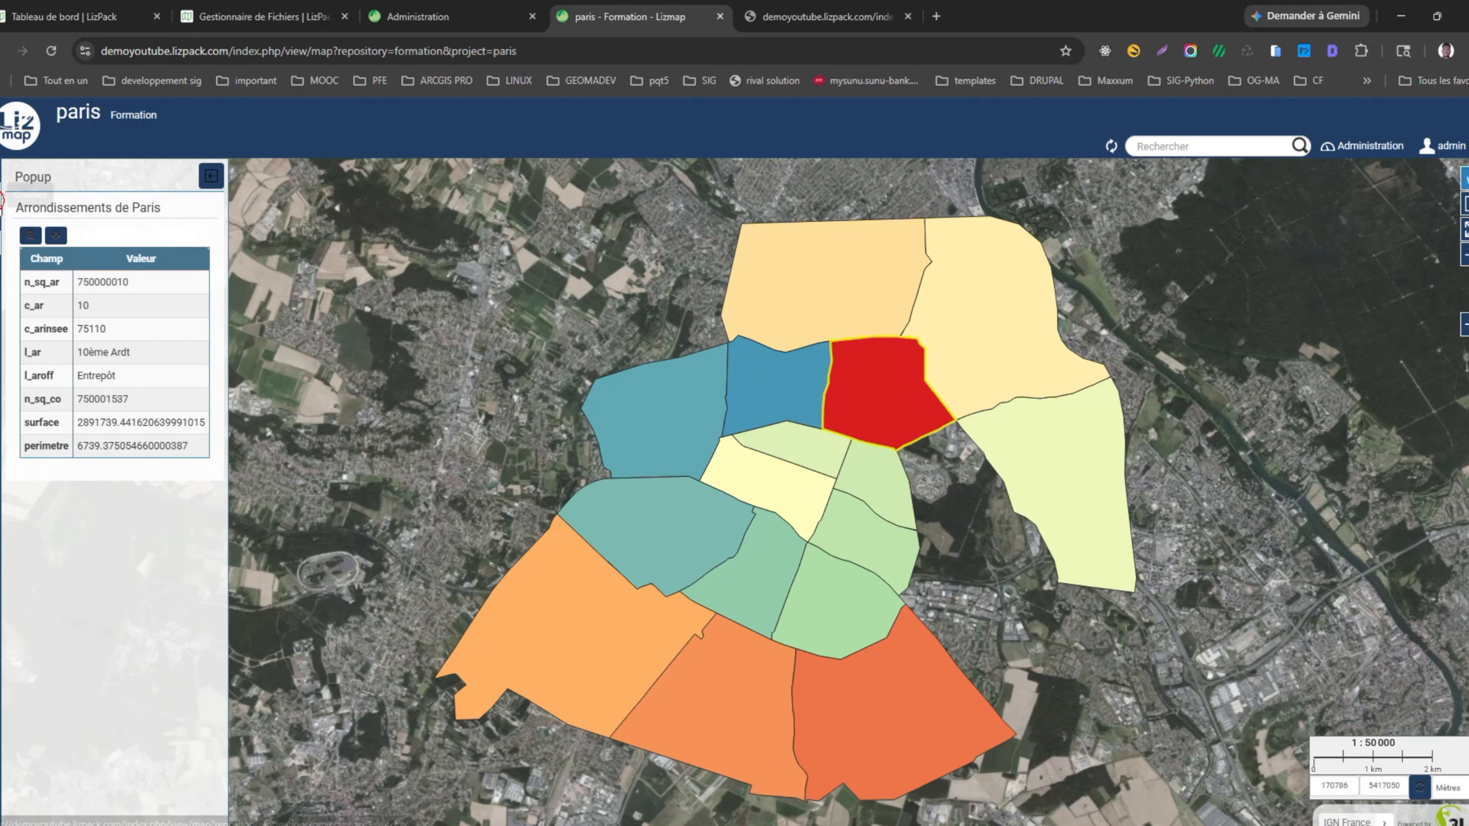
left_click(27, 223)
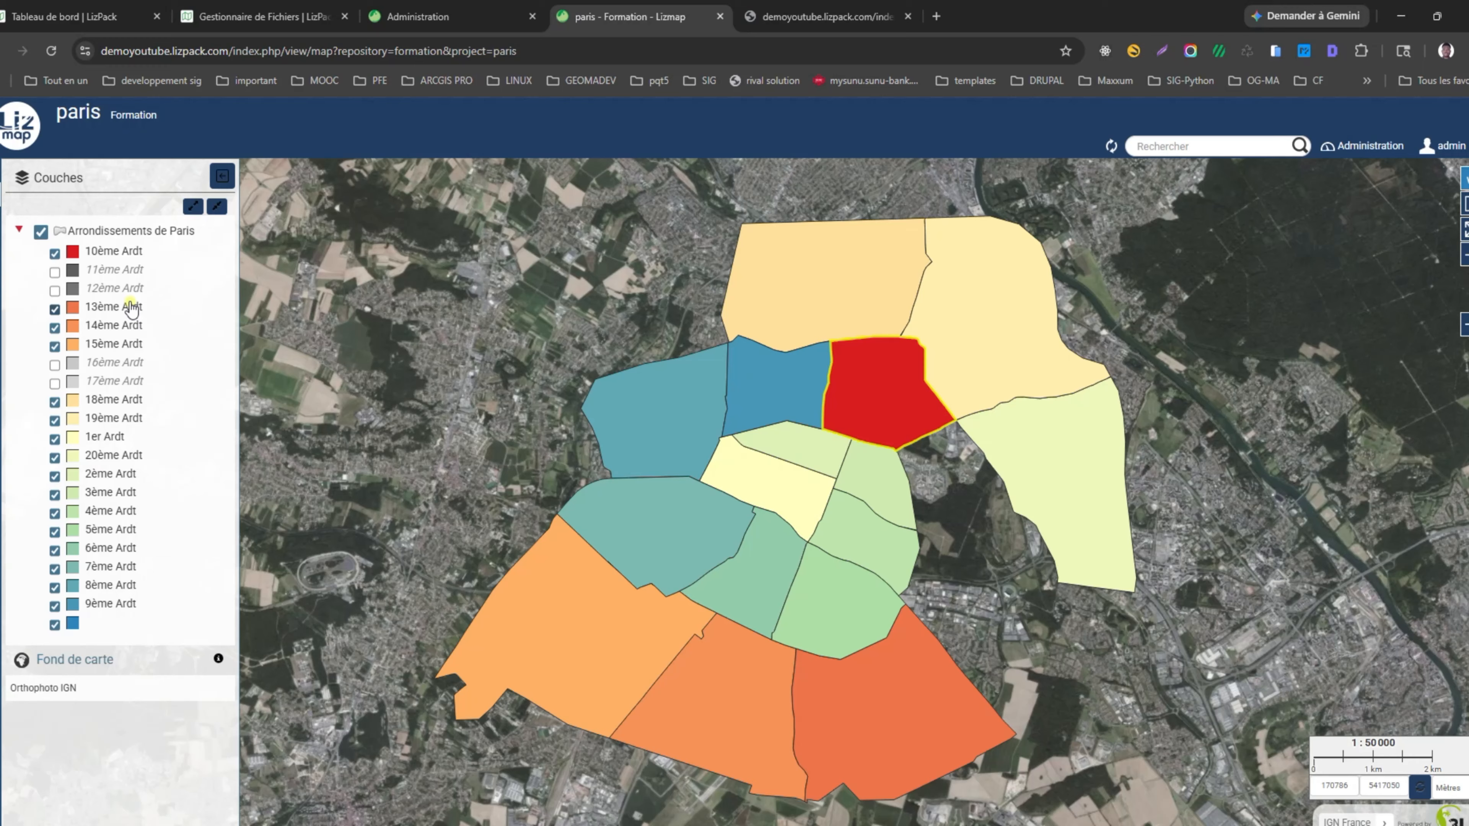